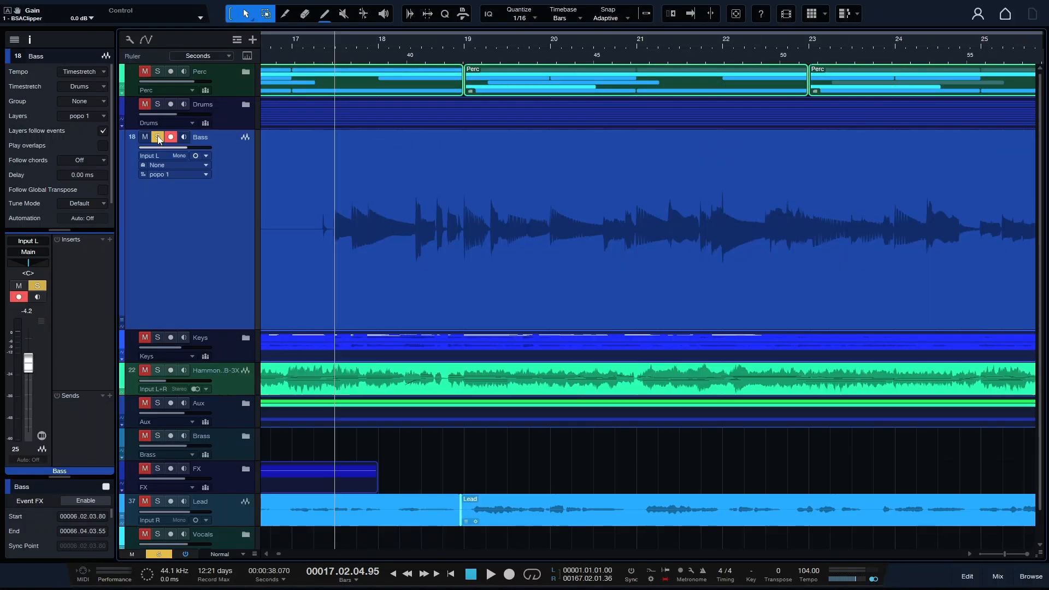
Play the soloed Bass track from bar 17 and stop playback after surveying its events across the song.
key("space")
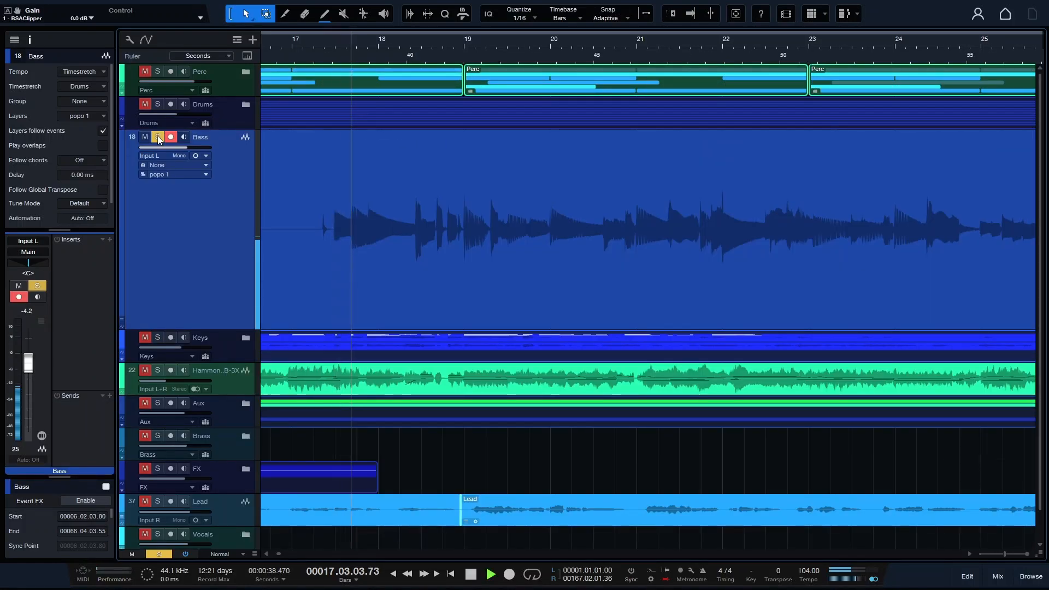
scroll(401, 46, "down", 4)
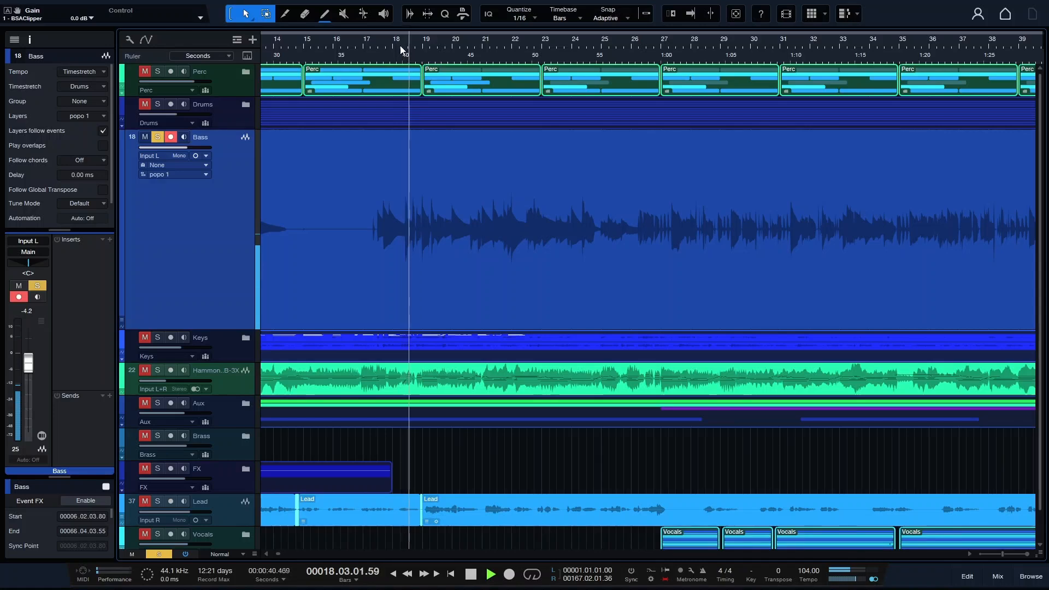
scroll(400, 46, "down", 2)
scroll(400, 46, "down", 2)
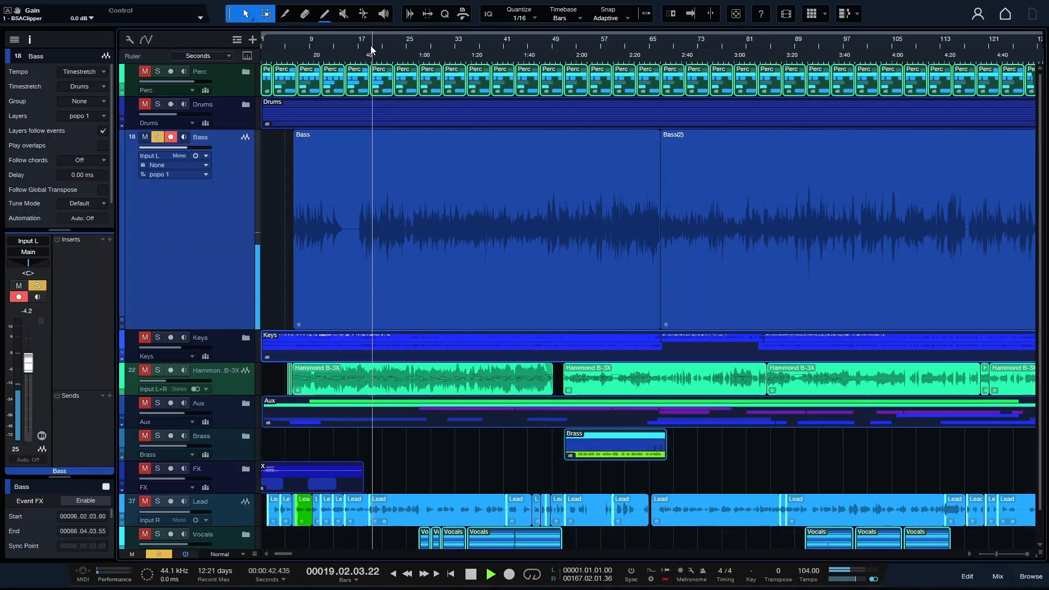
scroll(371, 45, "up", 3)
scroll(392, 41, "up", 3)
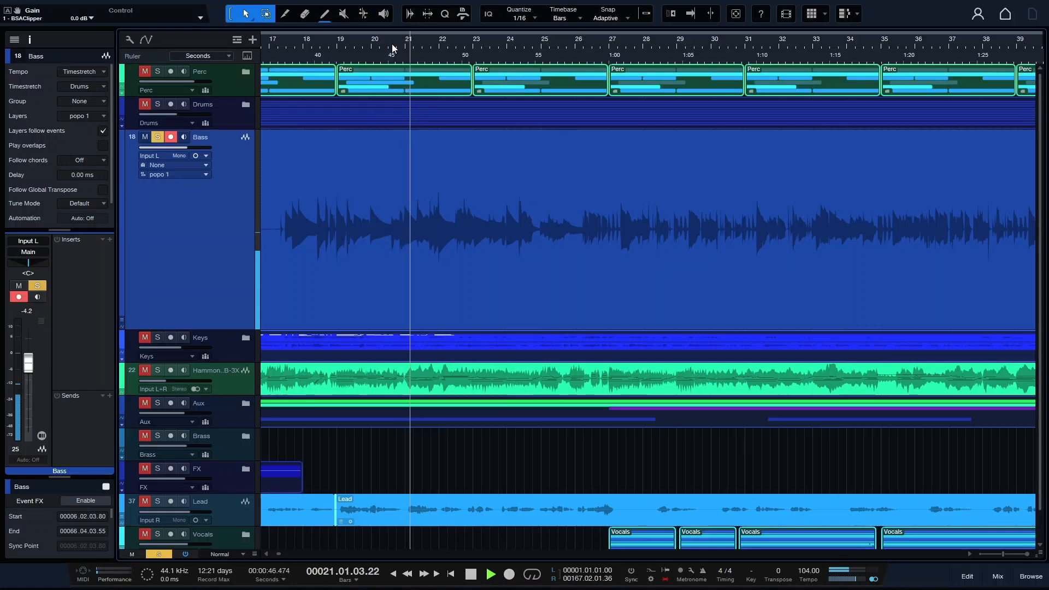
scroll(390, 43, "down", 5)
scroll(388, 48, "down", 5)
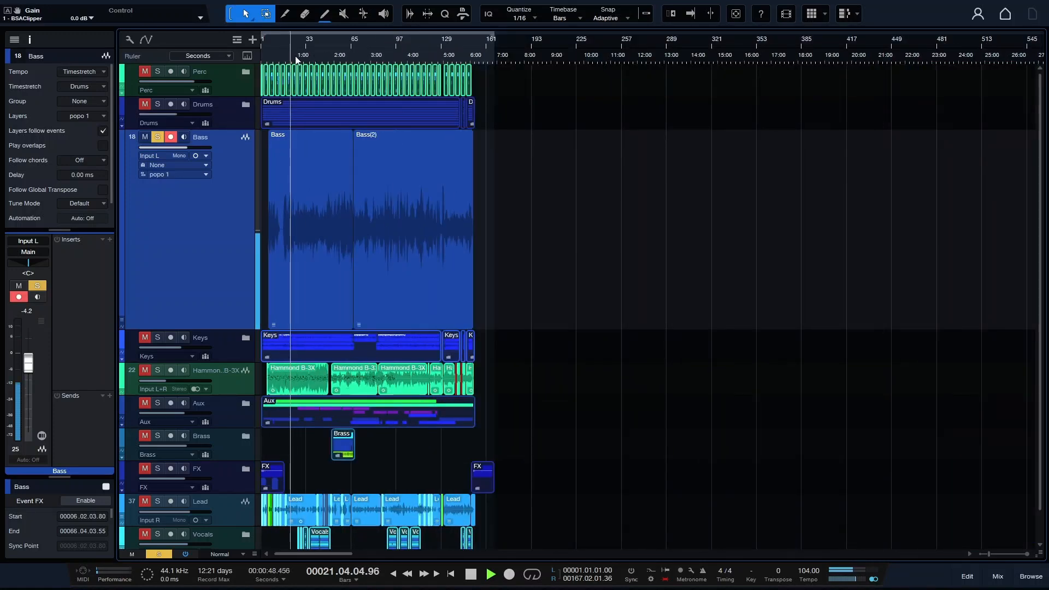
key("space")
Place the playhead at about bar 51 and play the Drums and Bass tracks together in solo.
scroll(275, 55, "up", 4)
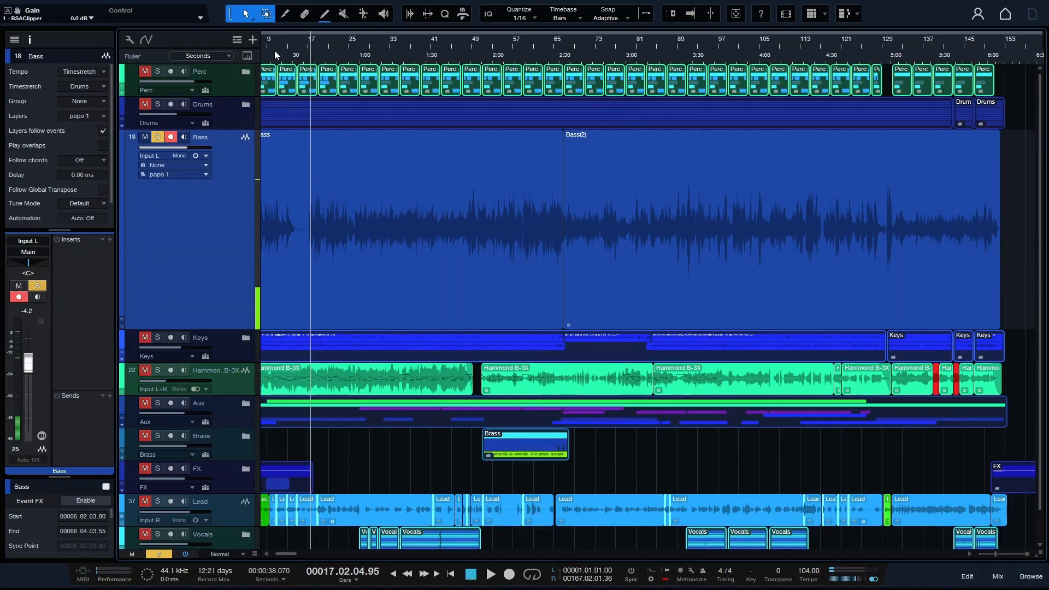
scroll(307, 50, "up", 6)
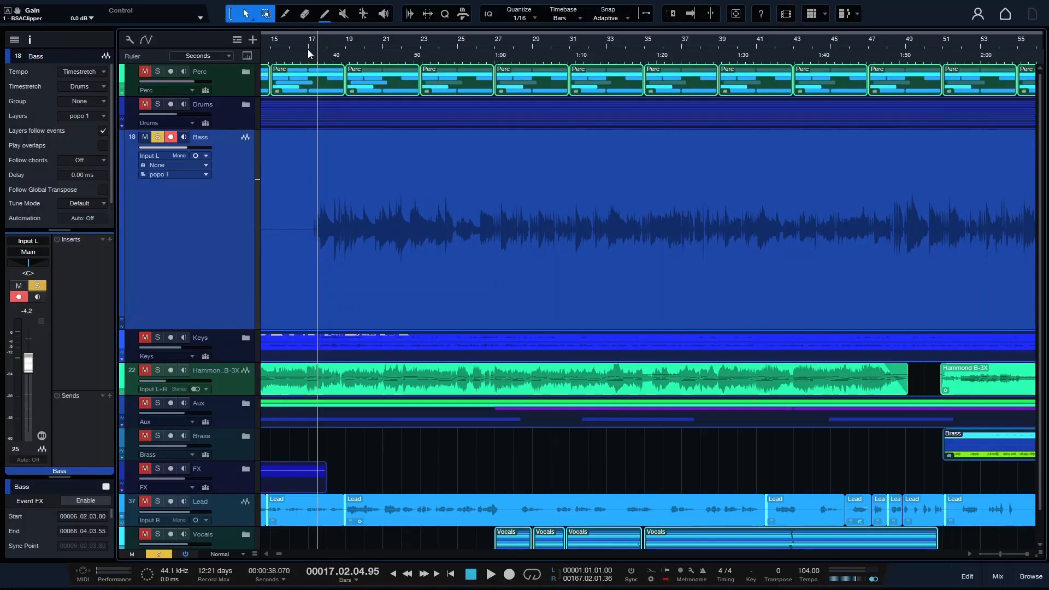
scroll(317, 50, "up", 2)
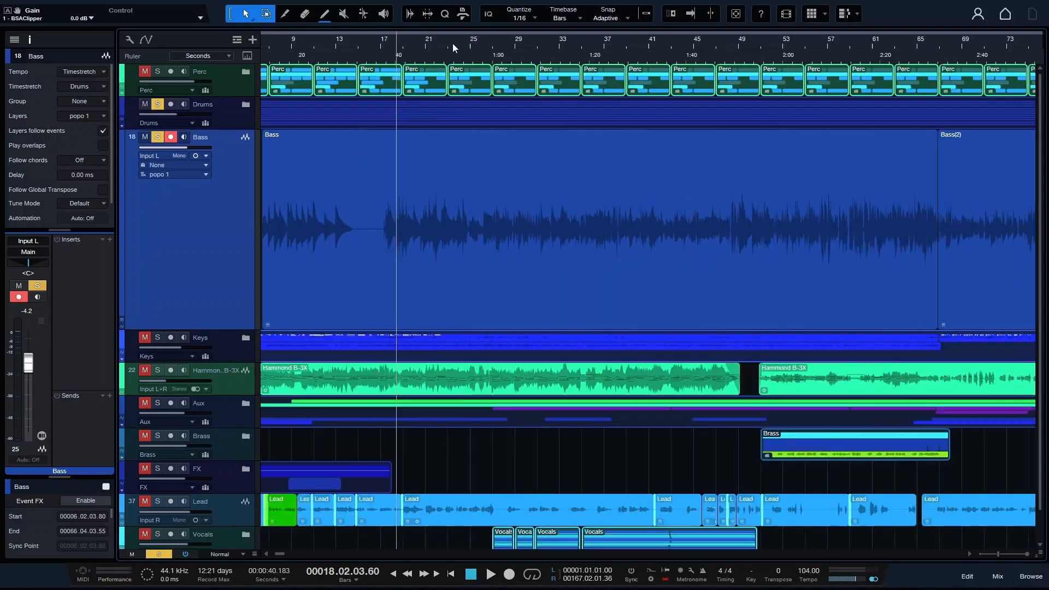
scroll(453, 44, "up", 4)
scroll(421, 44, "down", 7)
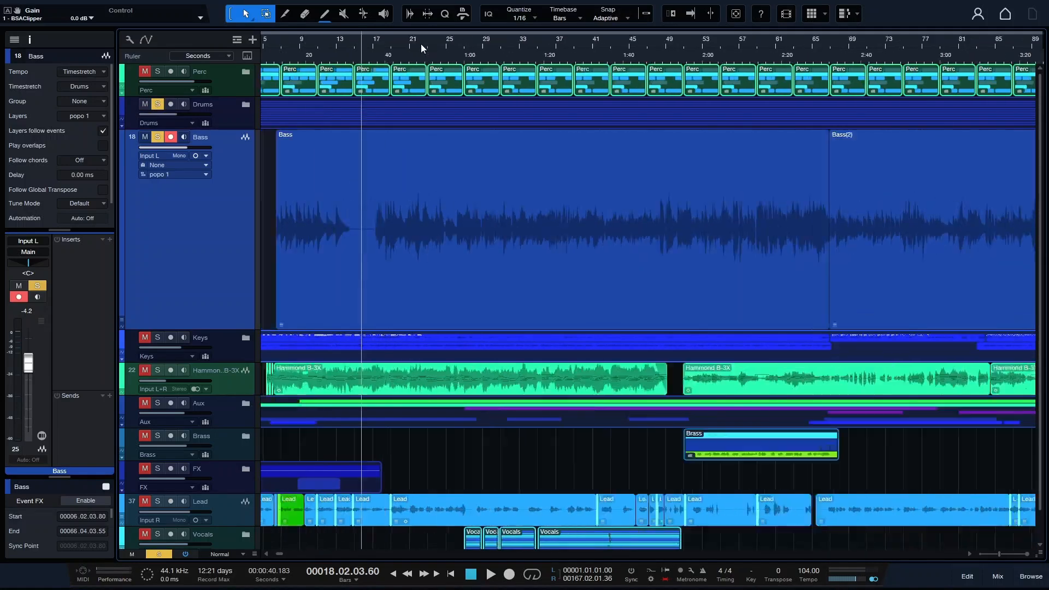
left_click(498, 50)
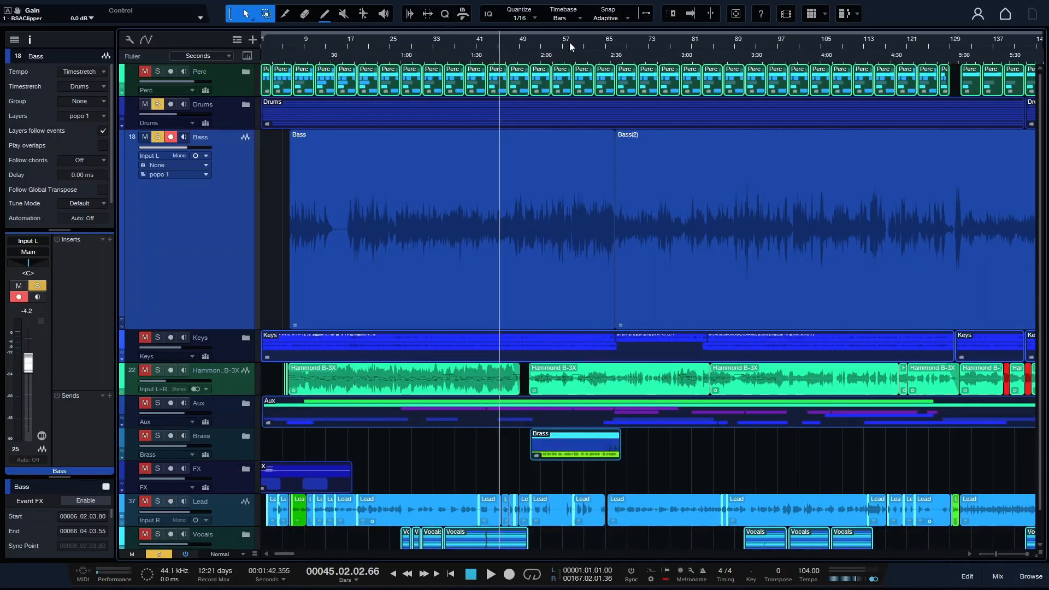
scroll(569, 41, "up", 2)
left_click(515, 45)
scroll(472, 49, "down", 5)
key("space")
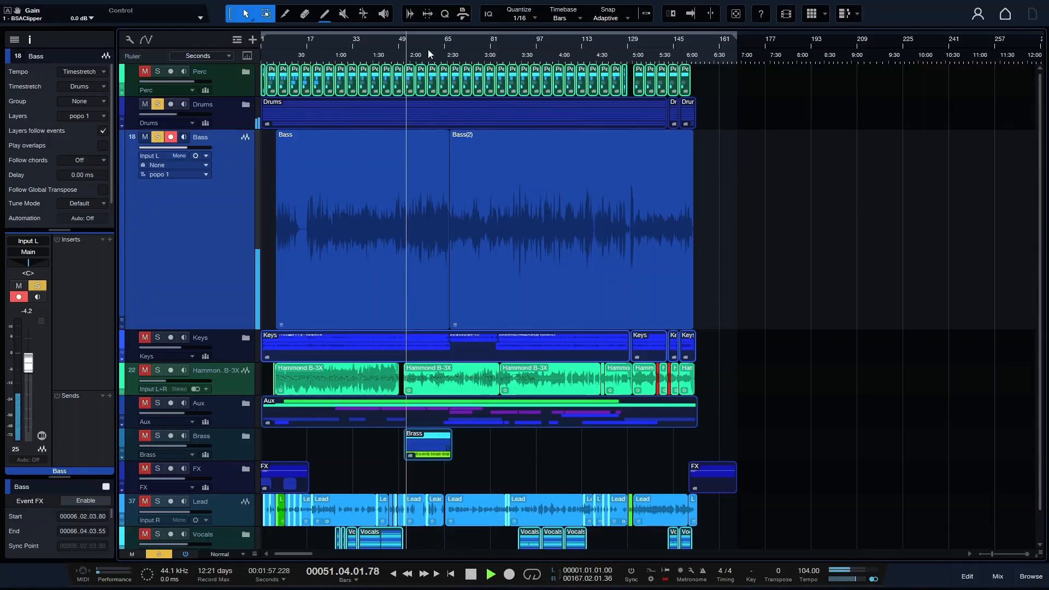
Make the Drums track taller during playback and stop the playback.
scroll(419, 48, "up", 6)
scroll(400, 47, "up", 3)
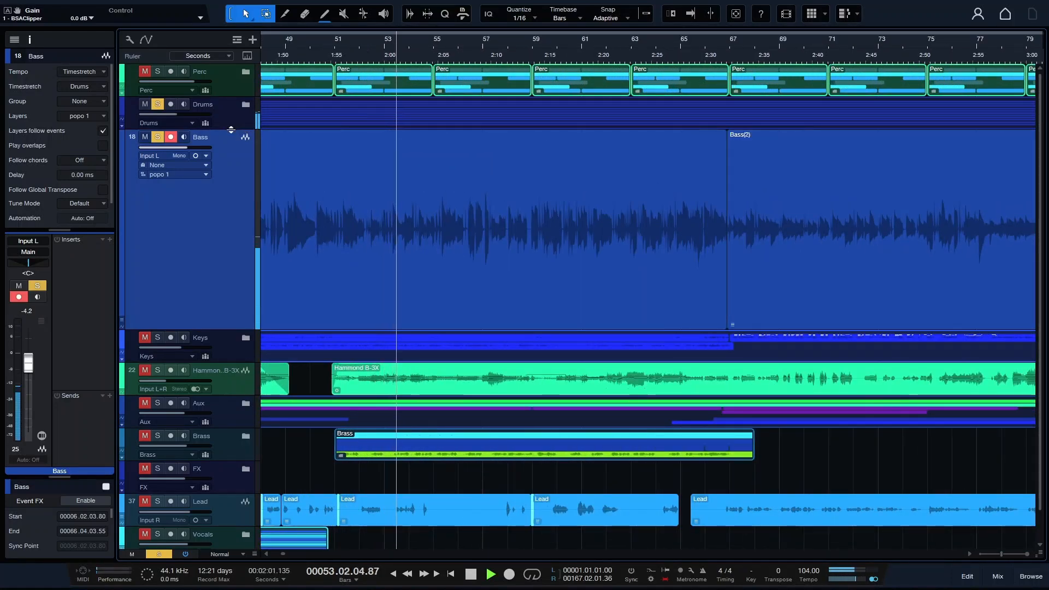
left_click_drag(231, 129, 231, 175)
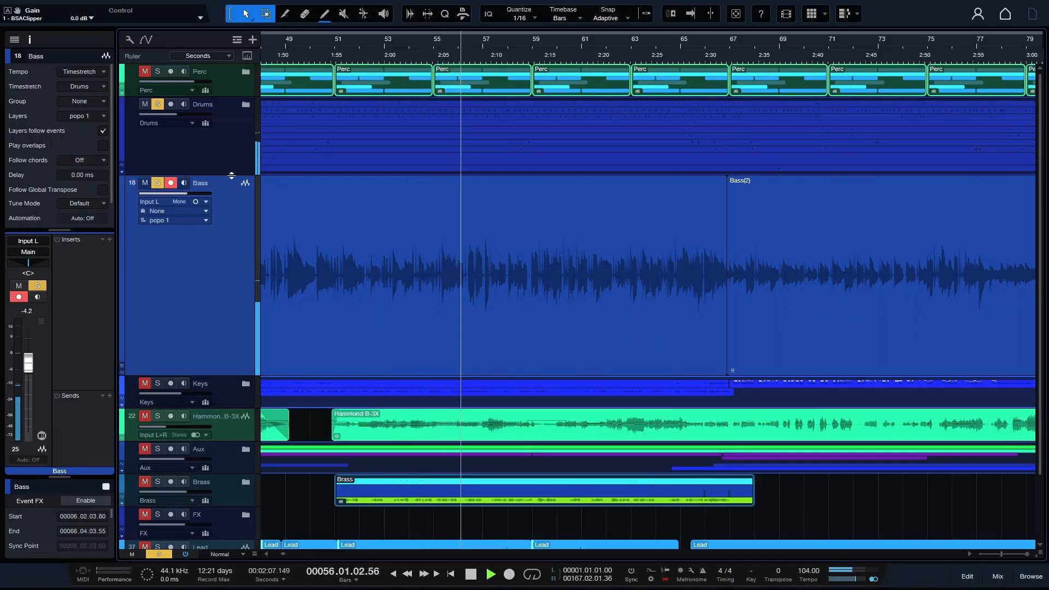
key("space")
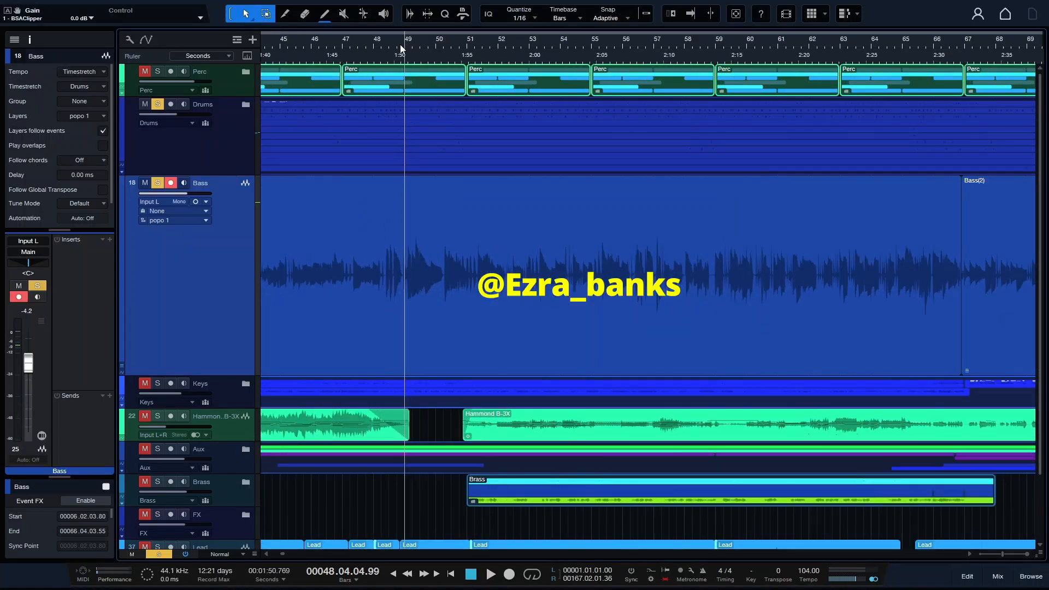
Return to the song start with autoscroll turned on and reset all tracks to Normal height.
key("comma")
scroll(400, 46, "up", 3)
key("f")
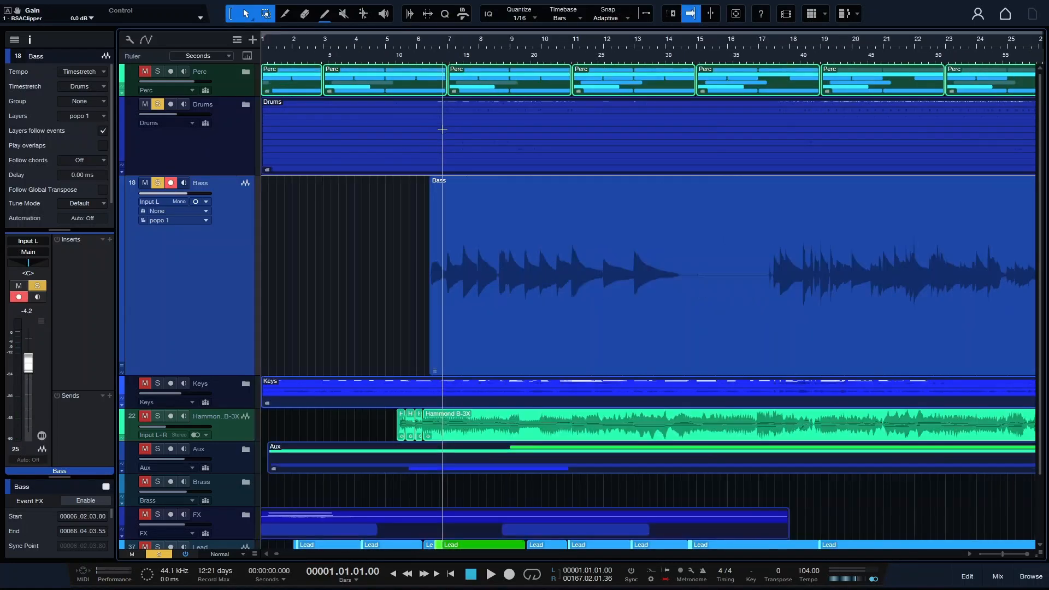
scroll(305, 226, "down", 3)
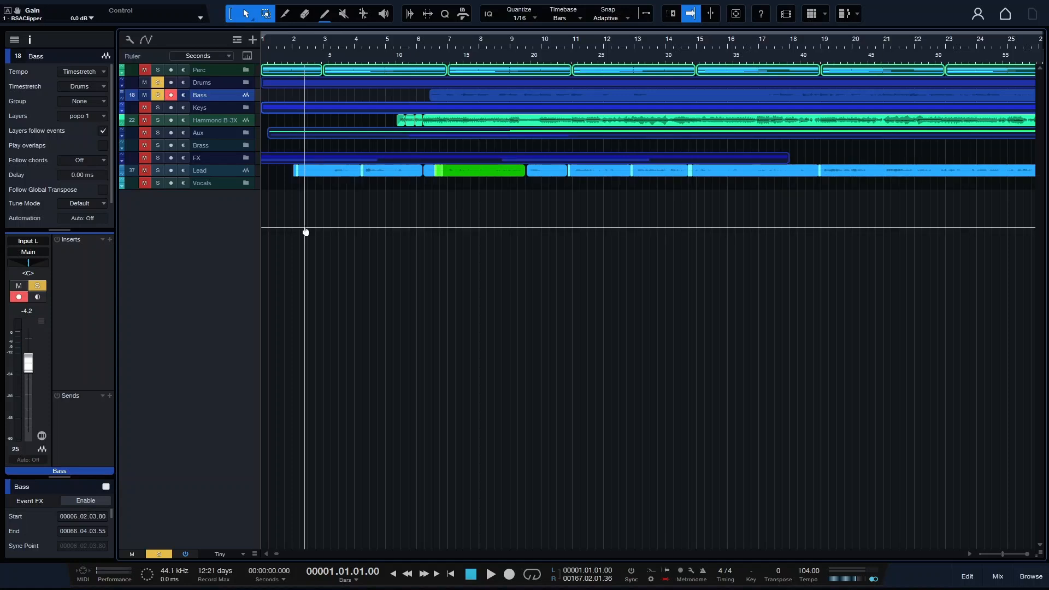
scroll(305, 229, "up", 3)
scroll(309, 222, "down", 1)
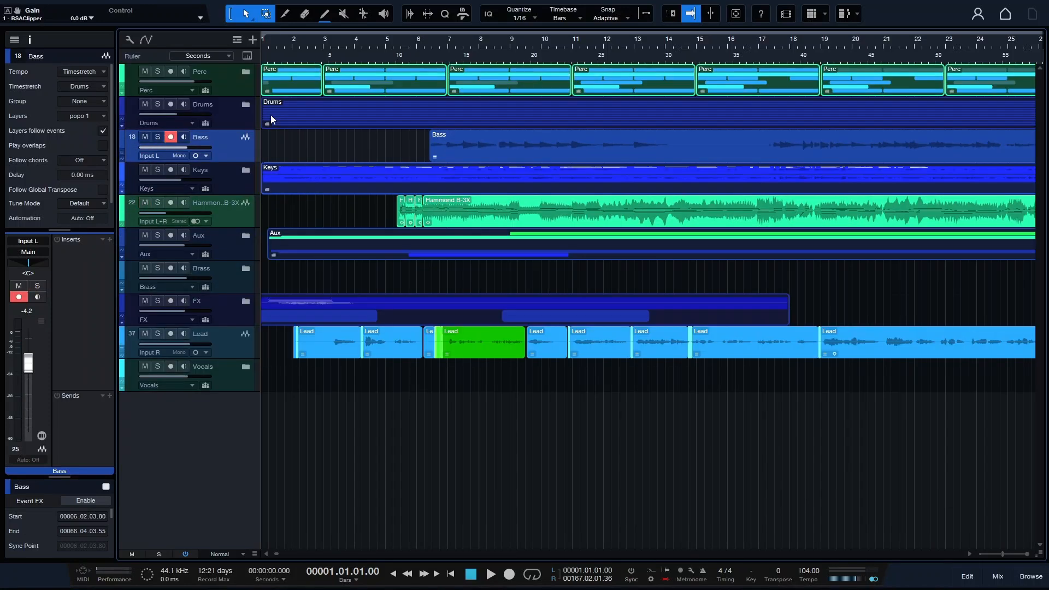
Show the Arranger track above the tracks in the timeline.
left_click(237, 41)
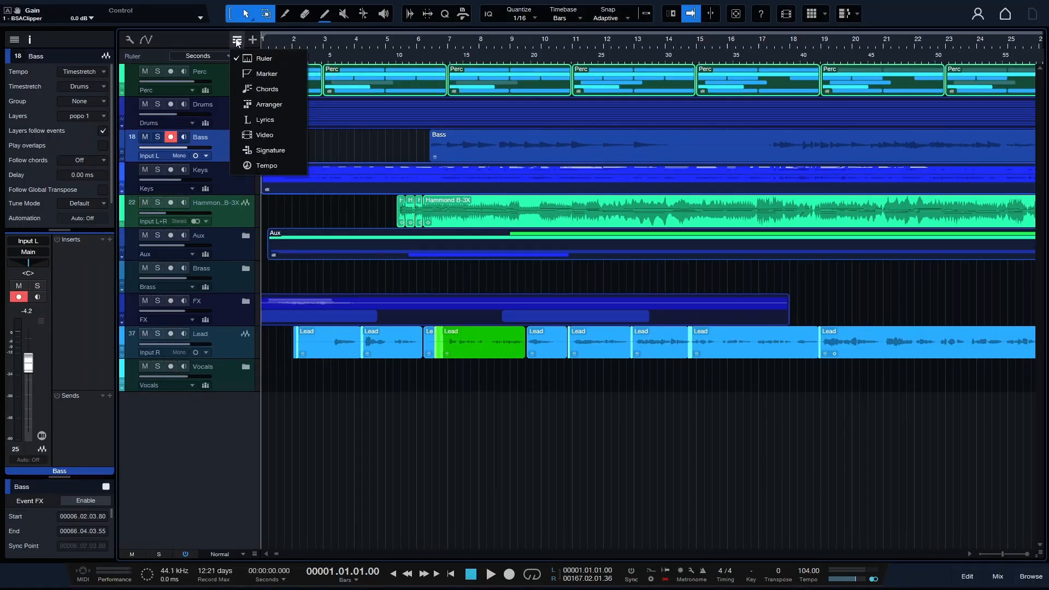
left_click(268, 103)
key("w")
key("w")
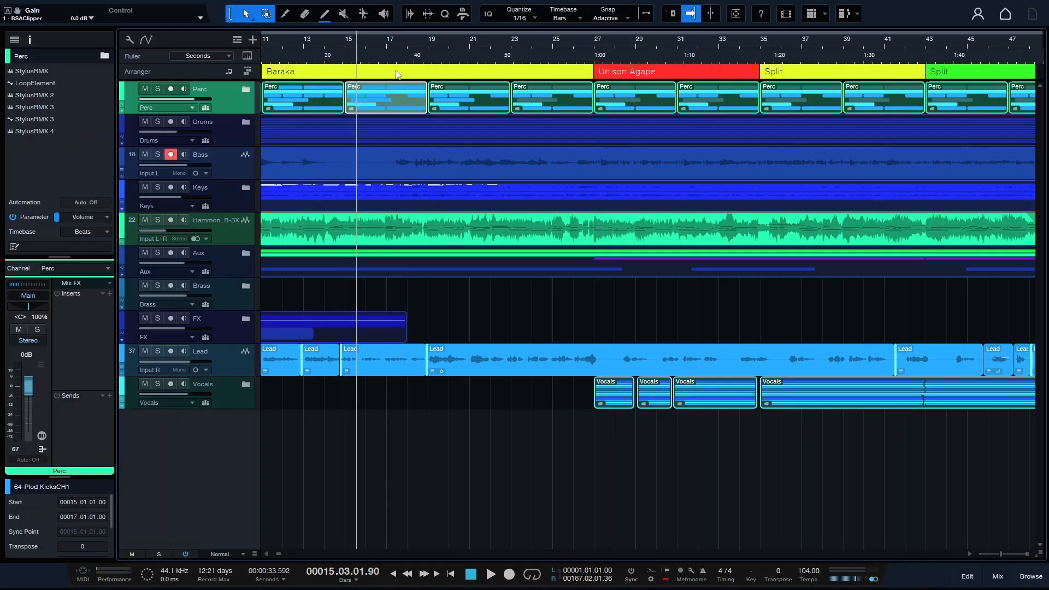
Examine the Arranger sections from Baraka and Unison Agape to the Split section at bar 35.
left_click(398, 74)
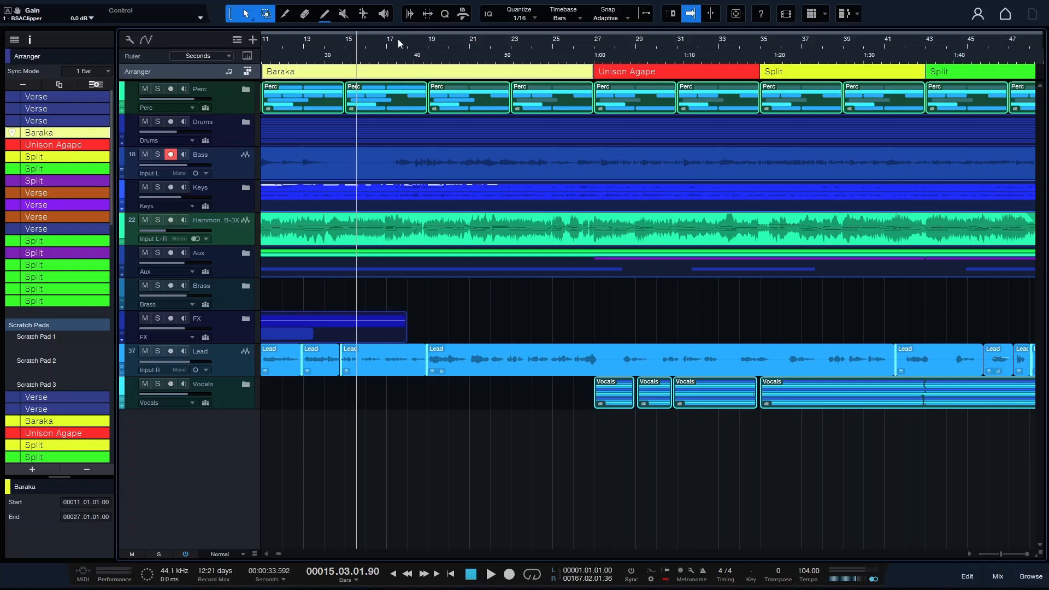
scroll(397, 40, "down", 3)
scroll(362, 41, "up", 3)
scroll(354, 42, "down", 2)
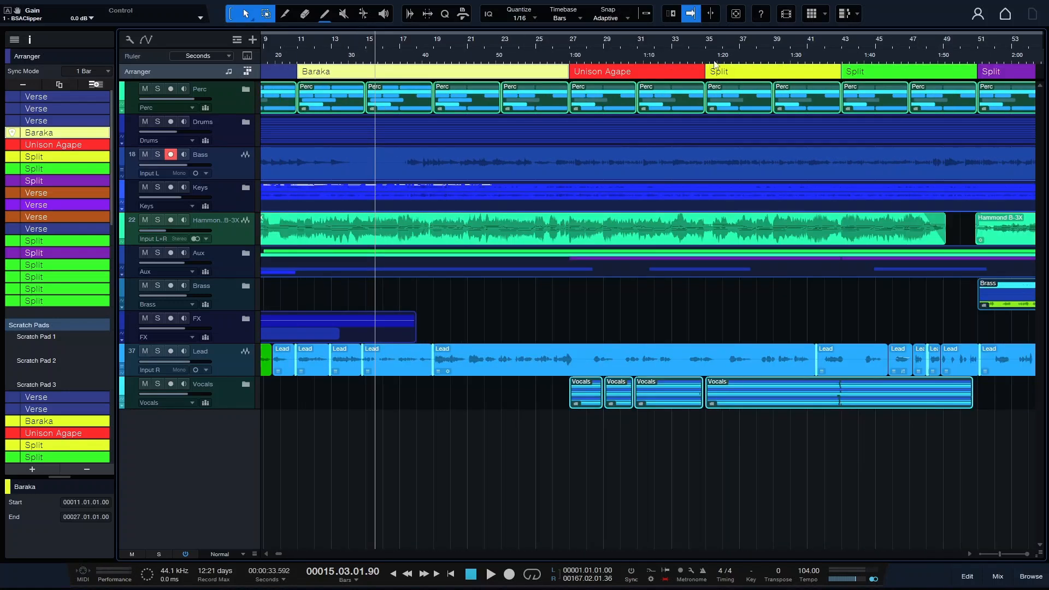
scroll(686, 56, "up", 2)
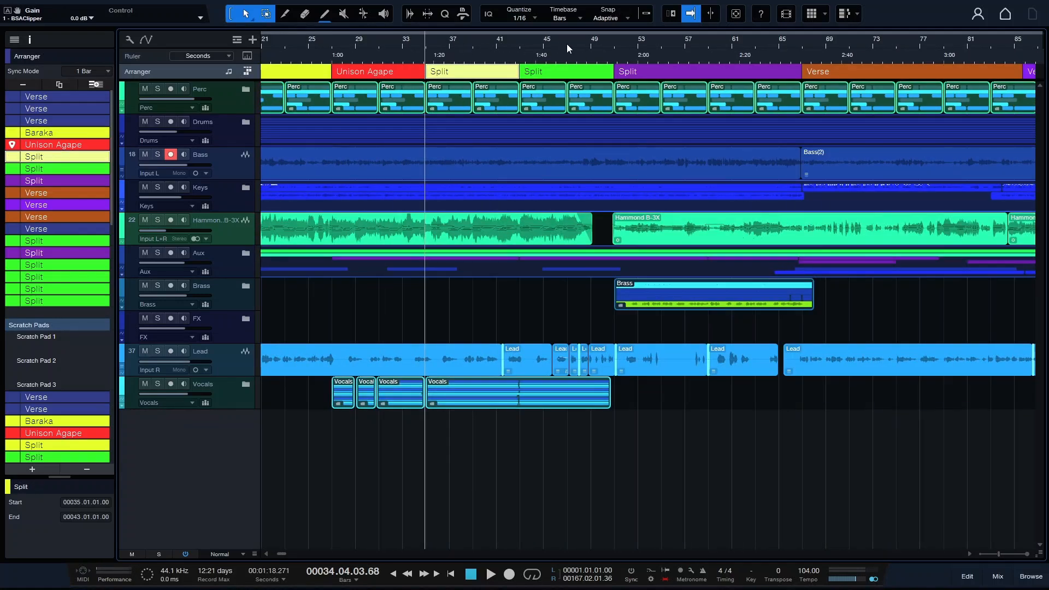
scroll(607, 44, "up", 2)
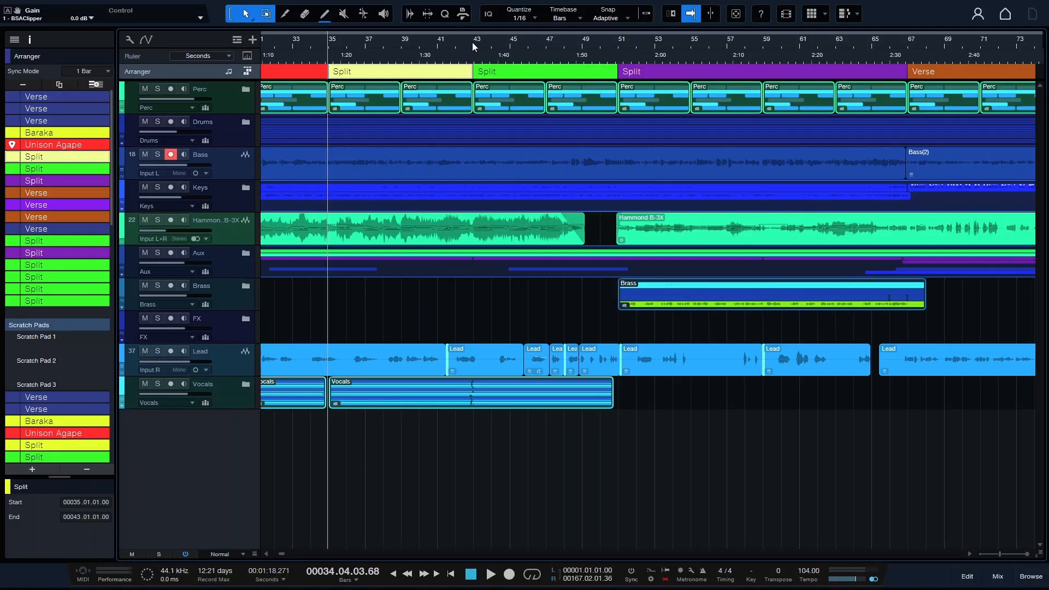
scroll(447, 41, "down", 2)
scroll(555, 40, "up", 2)
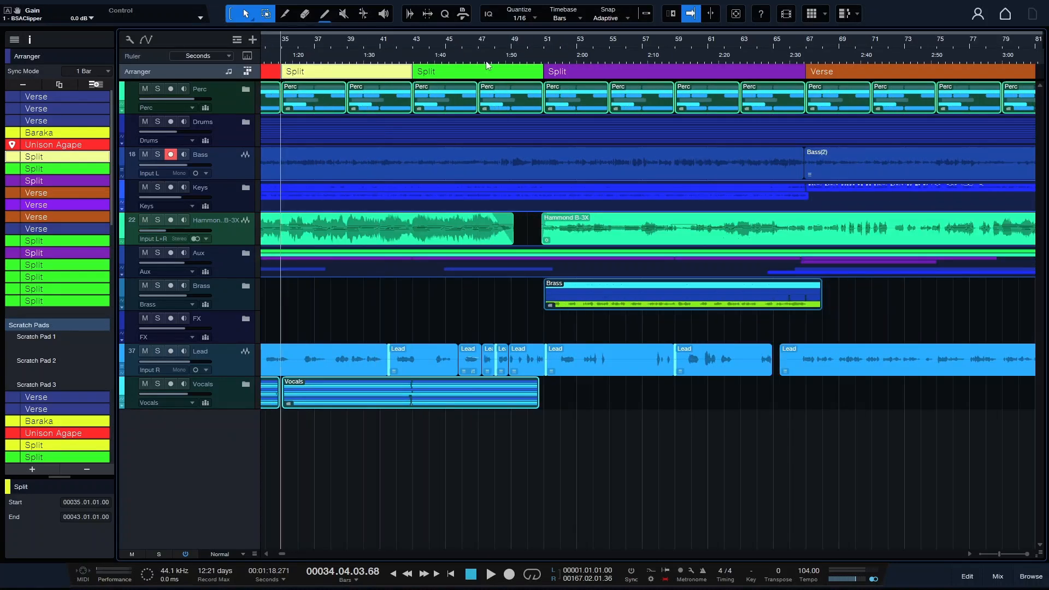
Examine the Split sections at bars 43 and 51 and the Verse section at bar 67.
left_click(424, 72)
scroll(422, 46, "down", 2)
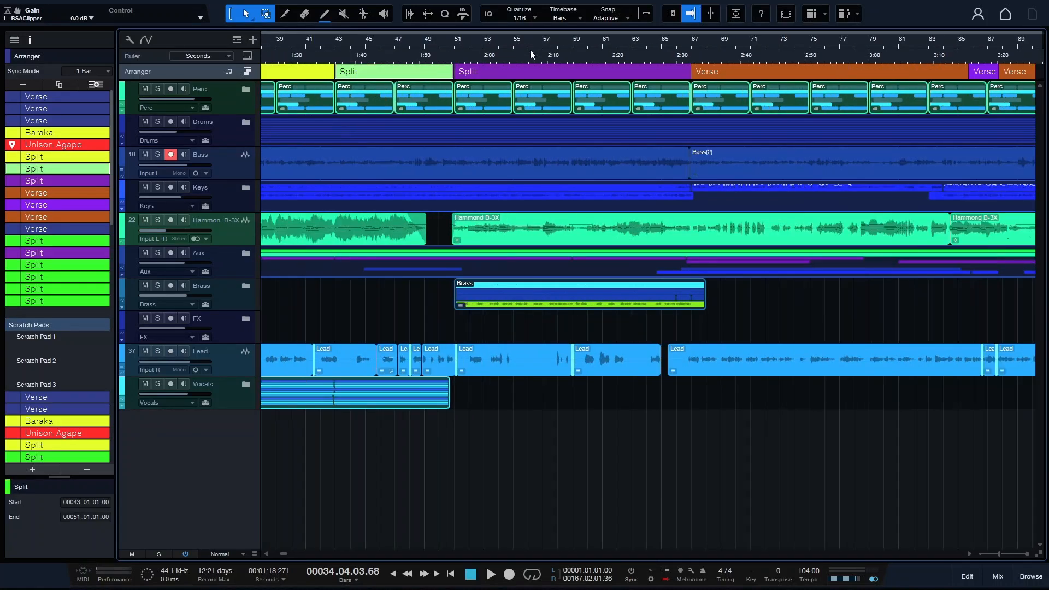
left_click(528, 71)
scroll(447, 47, "down", 3)
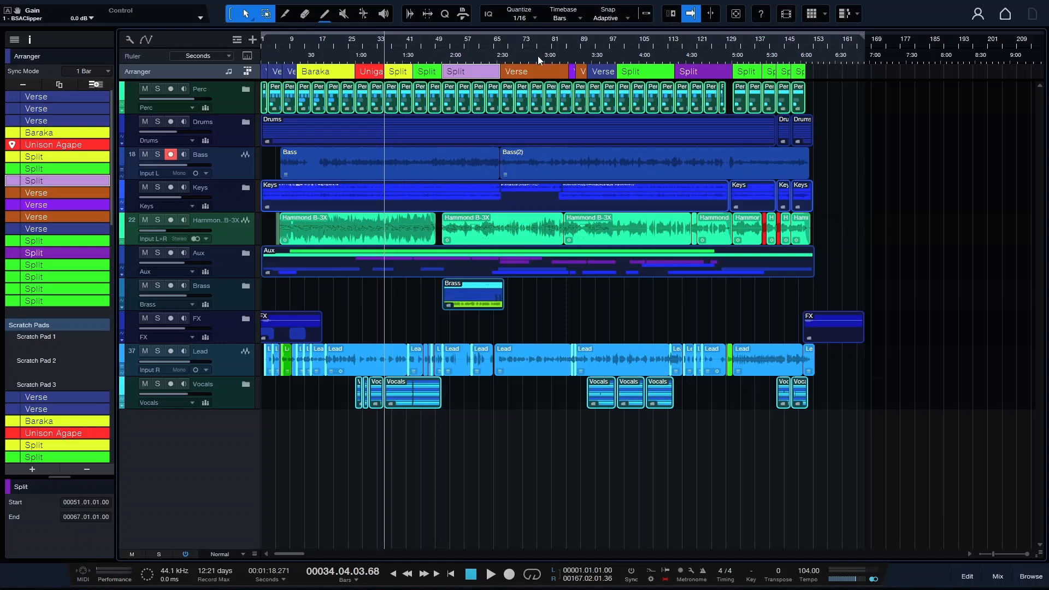
scroll(560, 47, "up", 3)
left_click(526, 68)
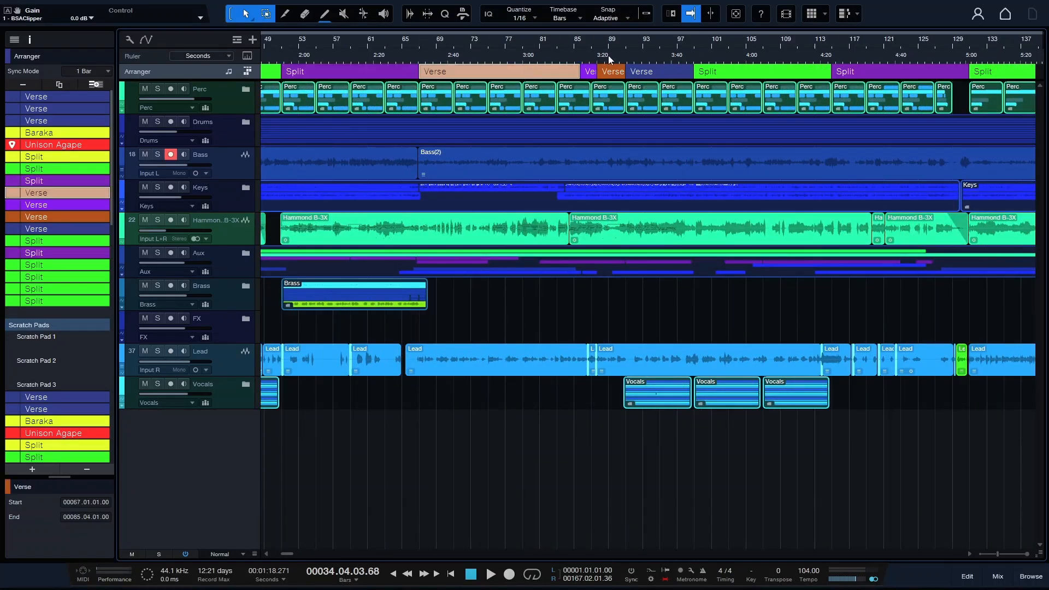
scroll(655, 45, "down", 3)
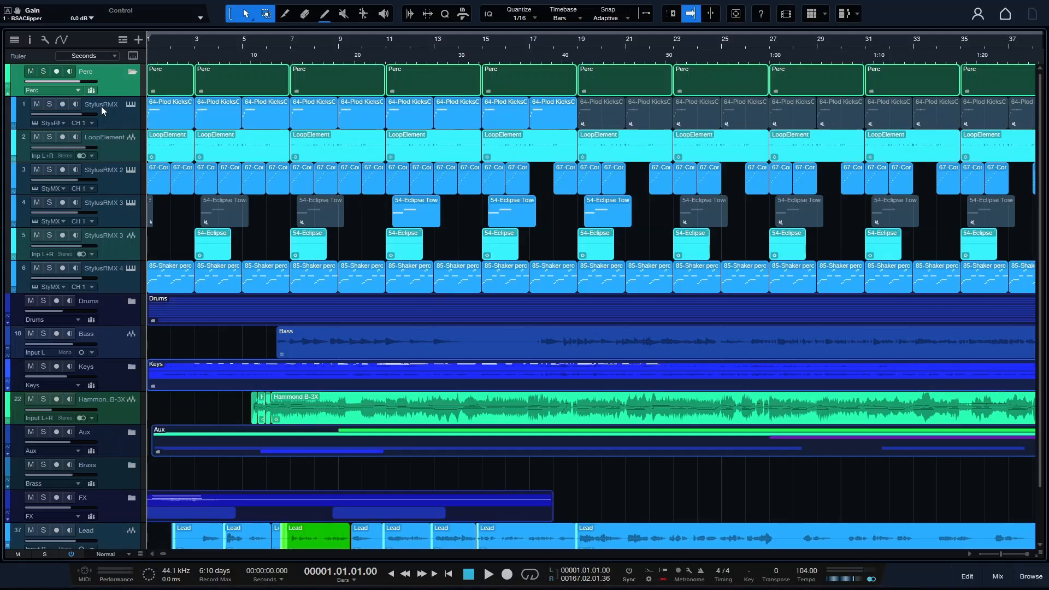
Solo the Perc folder track, show the Inspector, and start playback from the beginning.
left_click(43, 71)
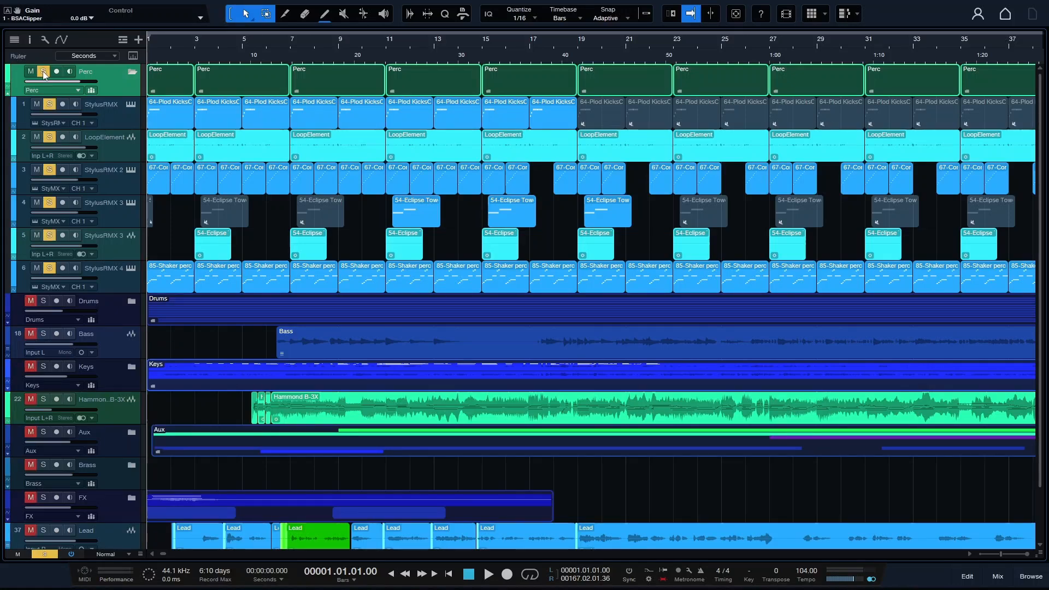
left_click(30, 40)
key("space")
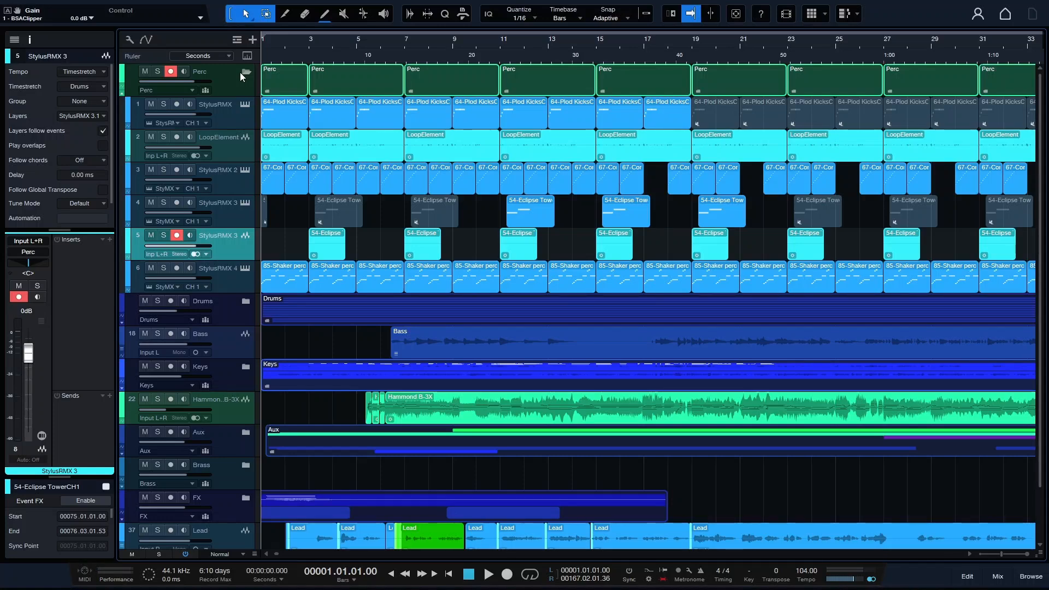
Collapse the Perc folder, expand the Drums folder to its individual tracks, and play it in solo.
left_click(246, 71)
left_click(232, 106)
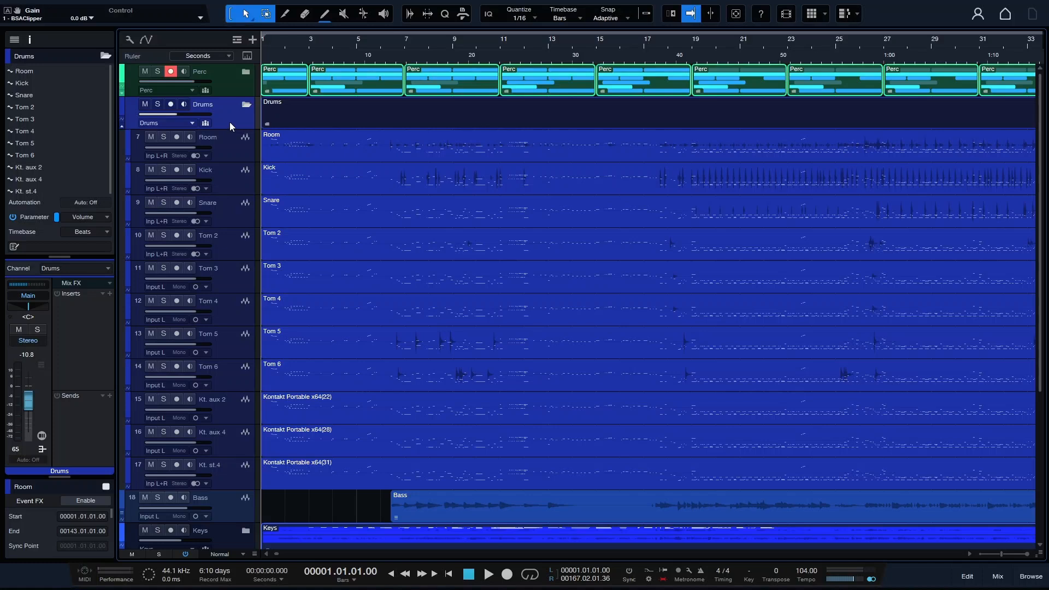
left_click(160, 104)
key("space")
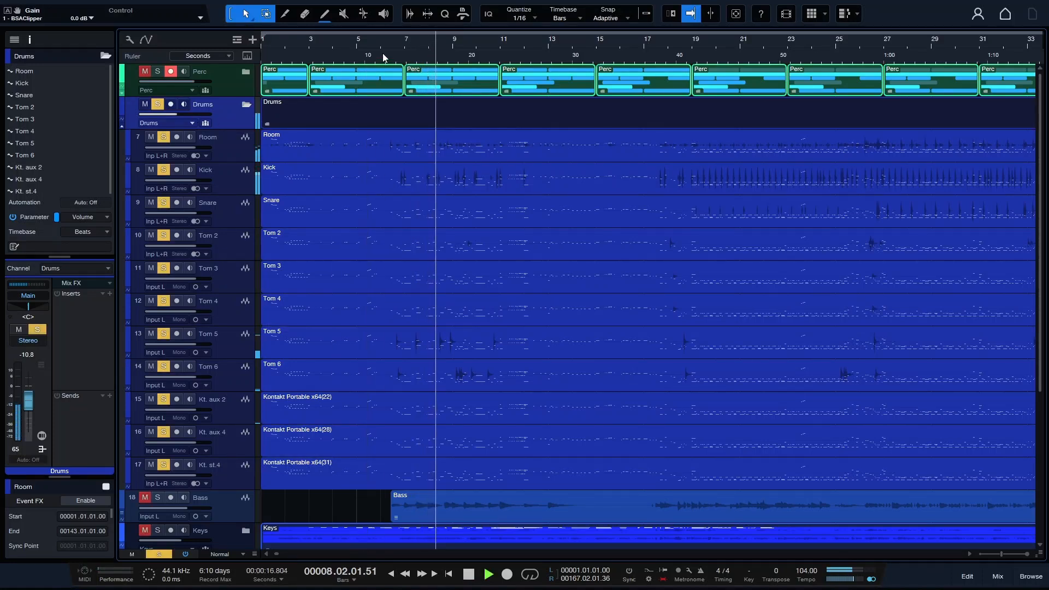
Stop the drum playback and place the playhead at about bar 9.
scroll(374, 44, "down", 3)
scroll(373, 42, "up", 6)
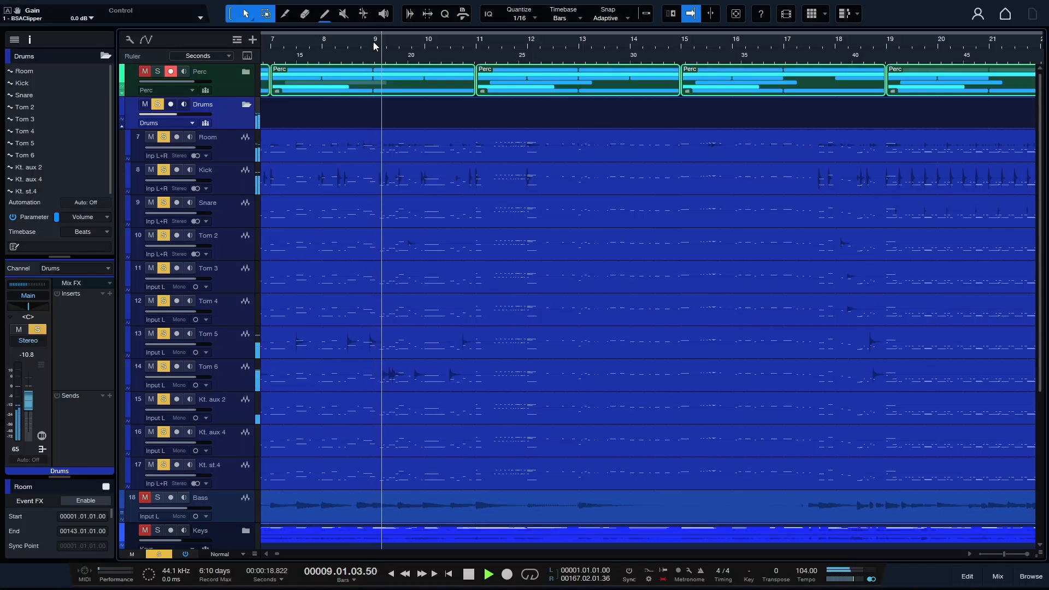
key("space")
left_click(375, 46)
scroll(350, 43, "down", 5)
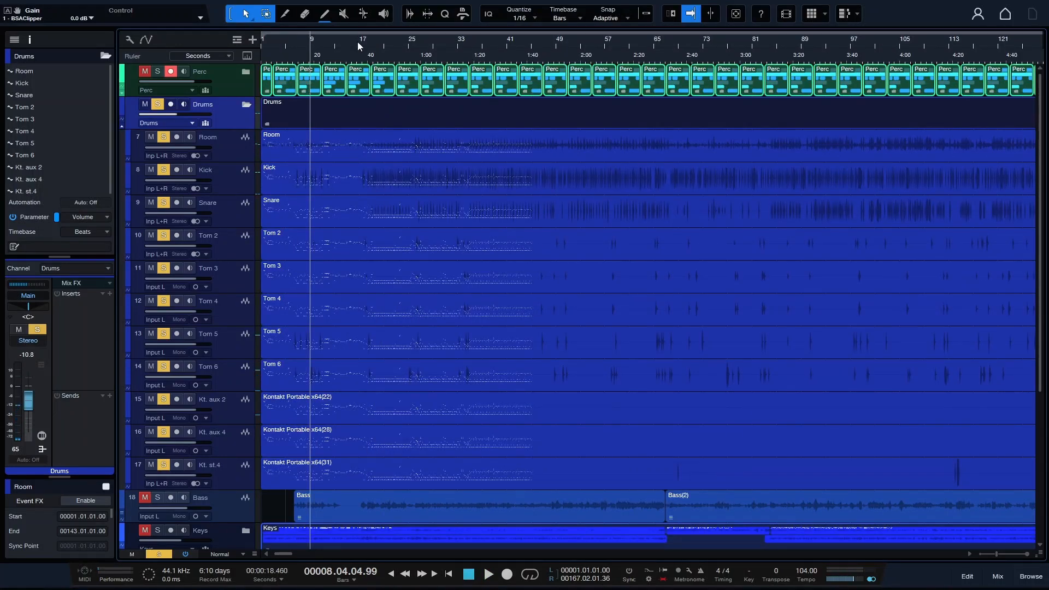
scroll(306, 41, "up", 2)
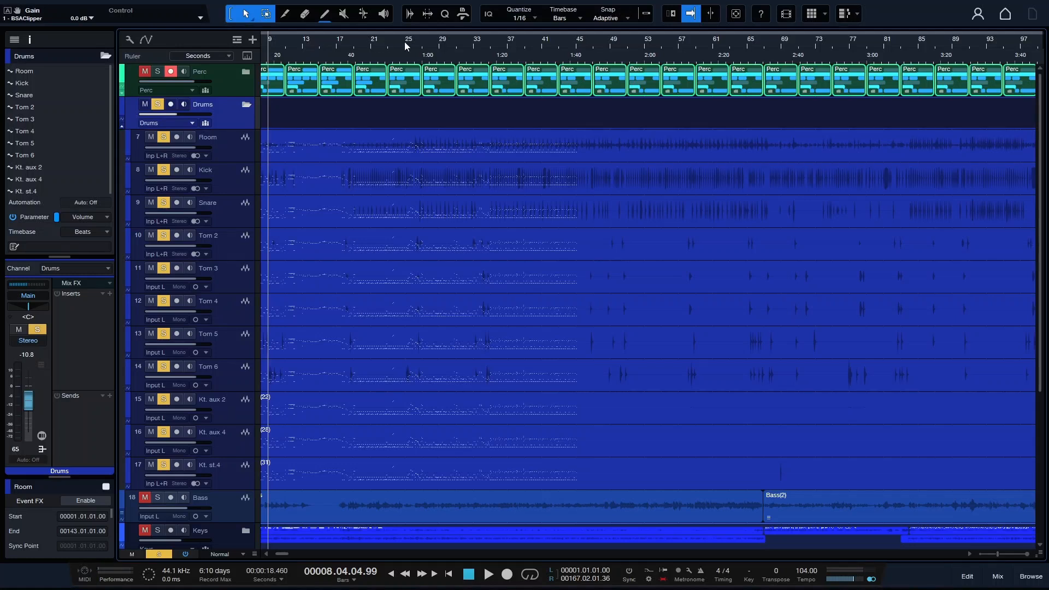
Place the playhead just before bar 25, play the soloed drums from there, and stop playback.
left_click_drag(404, 41, 414, 278)
key("space")
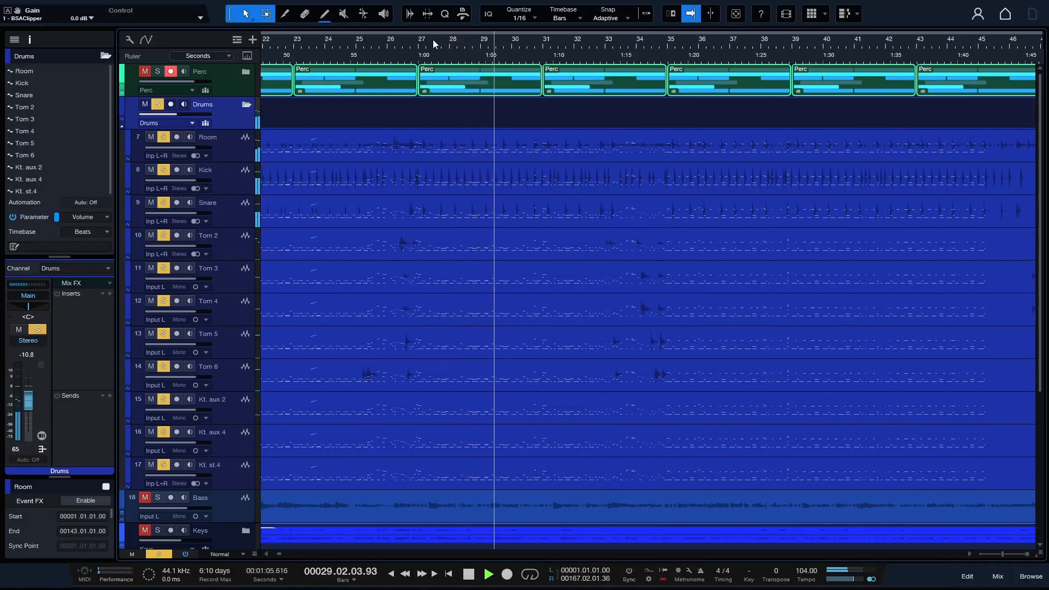
key("space")
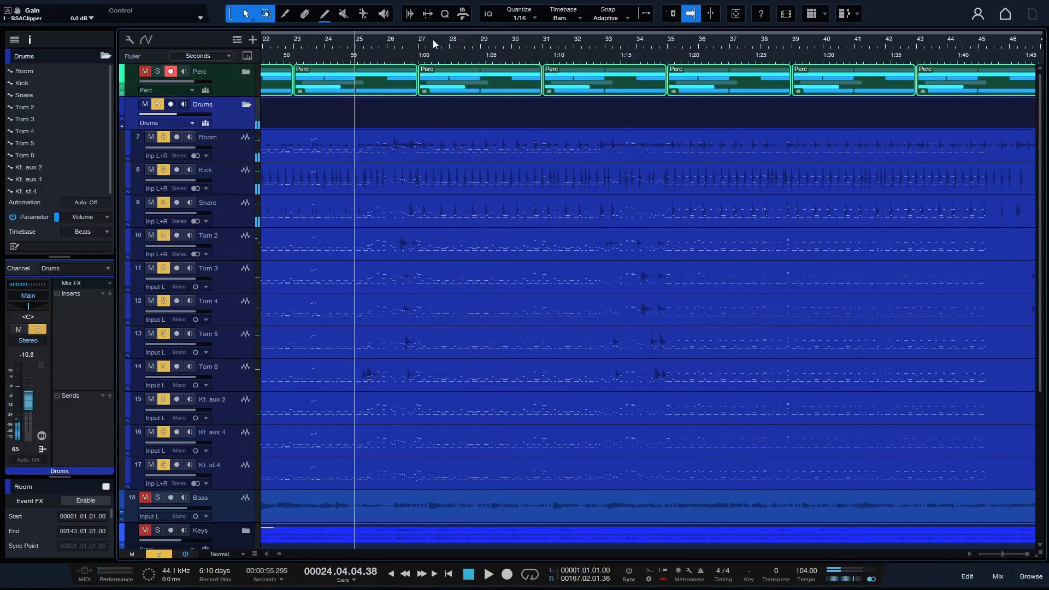
Select the Bass track and place the playhead at about bar 21.
key("w")
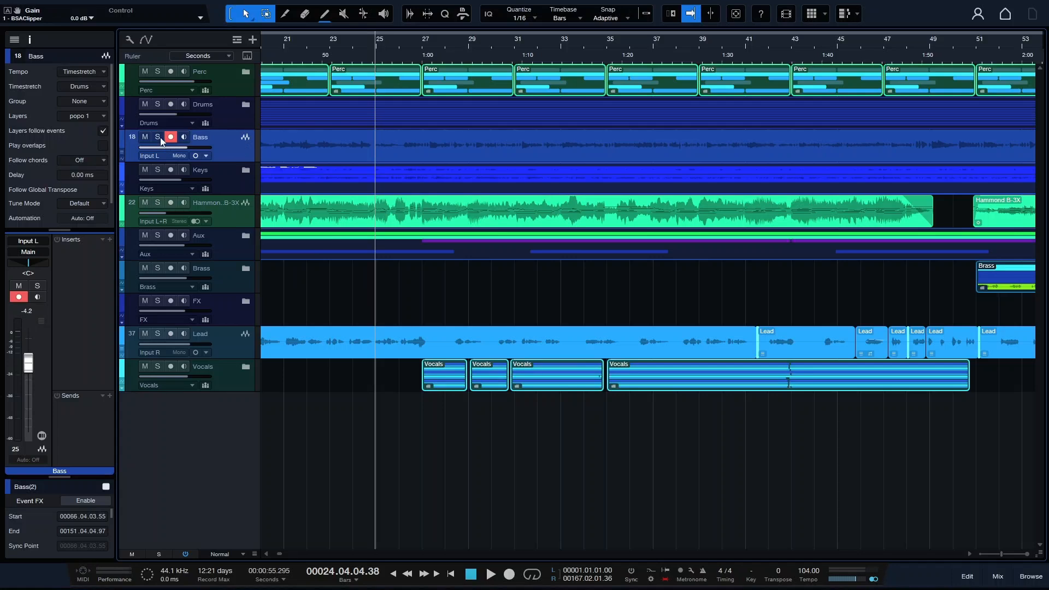
left_click(244, 119)
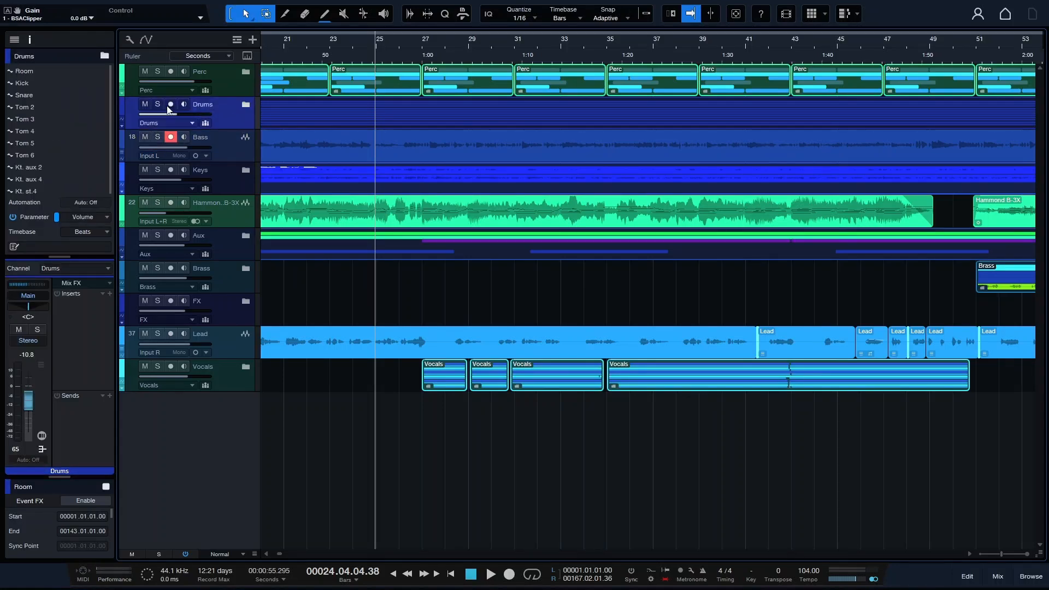
left_click(230, 146)
left_click_drag(437, 46, 439, 39)
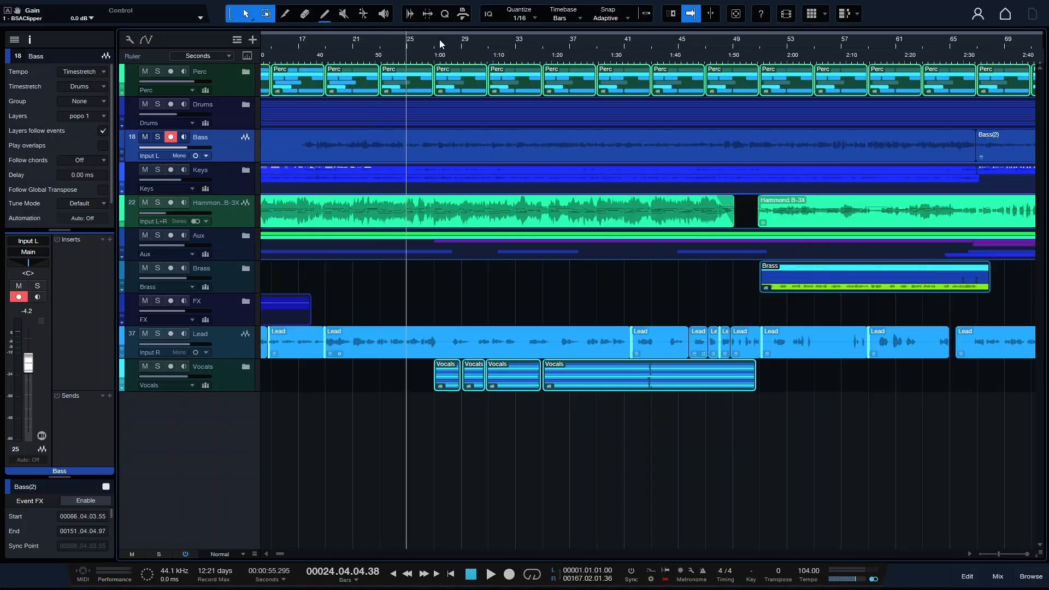
left_click(355, 44)
scroll(360, 43, "up", 2)
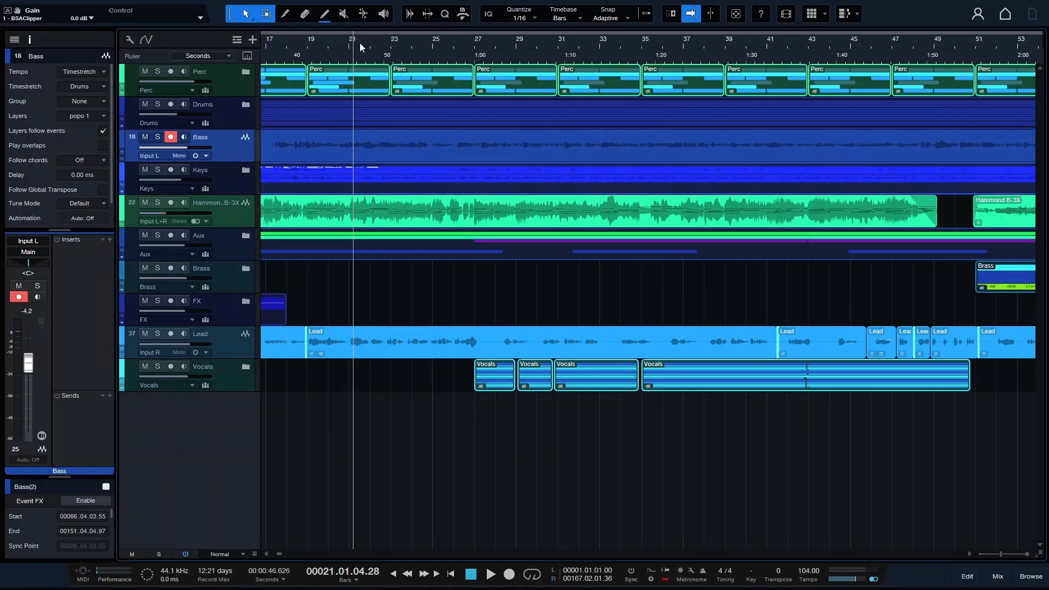
Select the Keys folder track and solo it while playing from about bar 21.
left_click(237, 185)
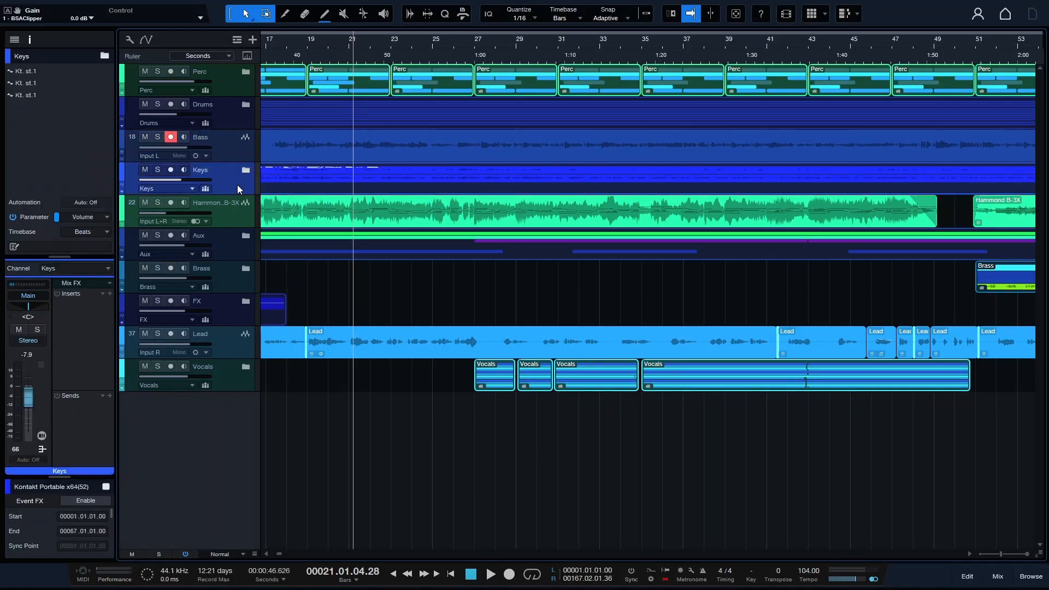
left_click(158, 169)
left_click(157, 170)
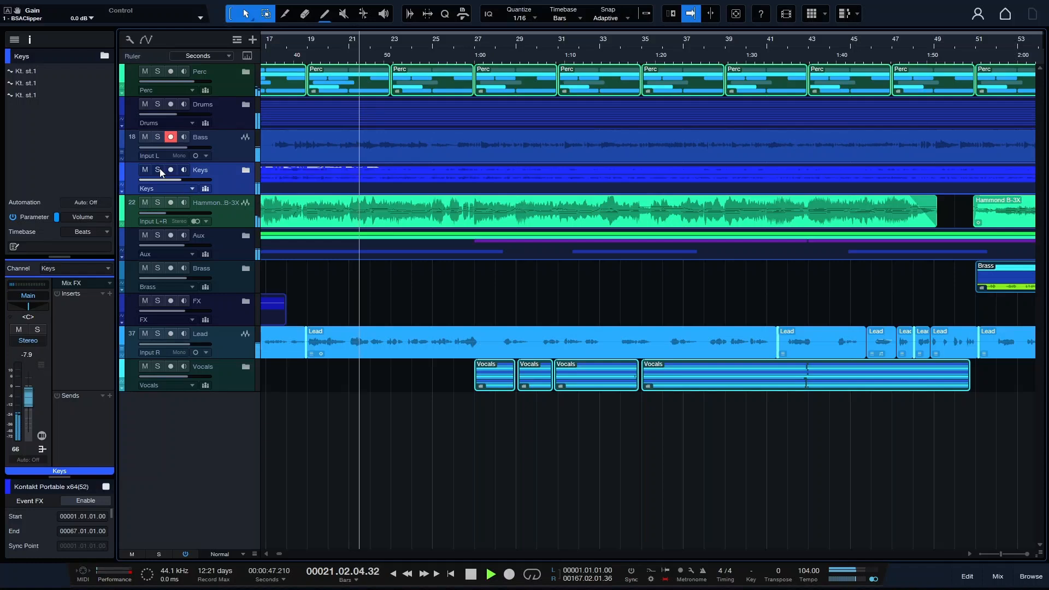
left_click(158, 170)
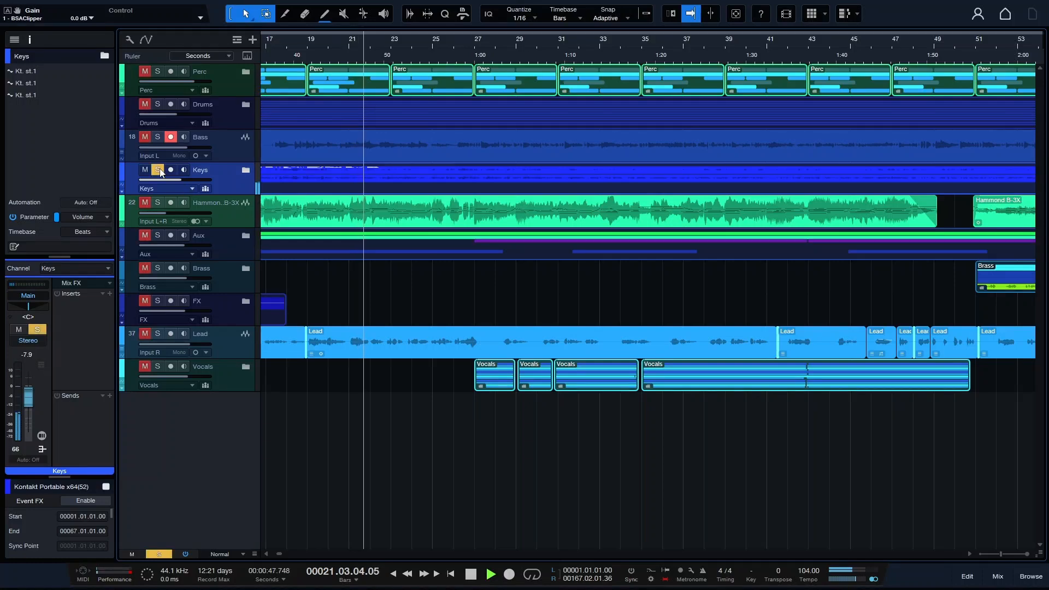
Expand the Keys folder and play its first Kt. st.1 track, track 19, in solo.
left_click(247, 170)
left_click(234, 204)
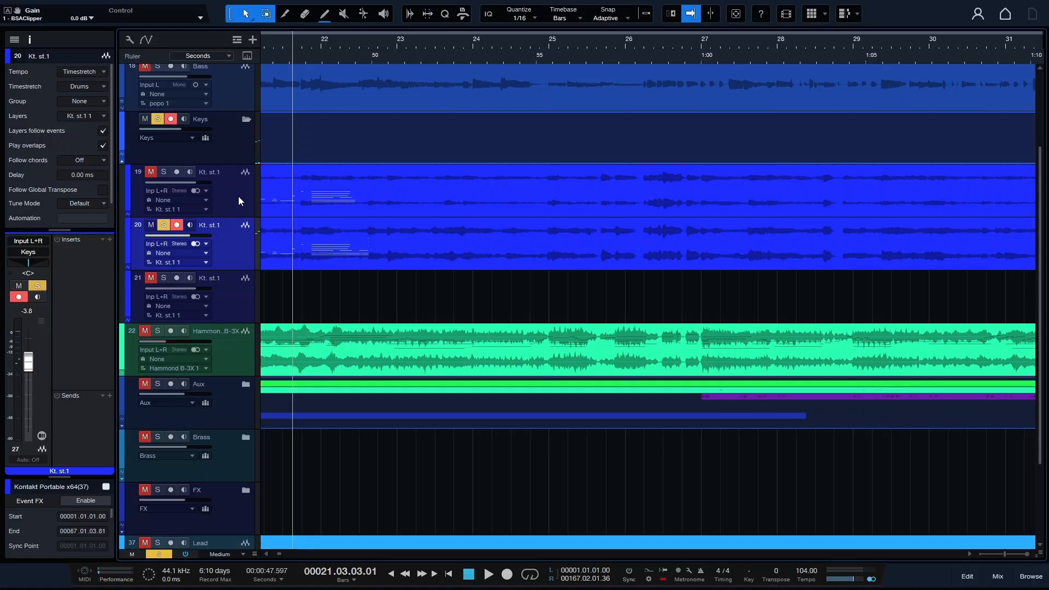
left_click(238, 196)
key("space")
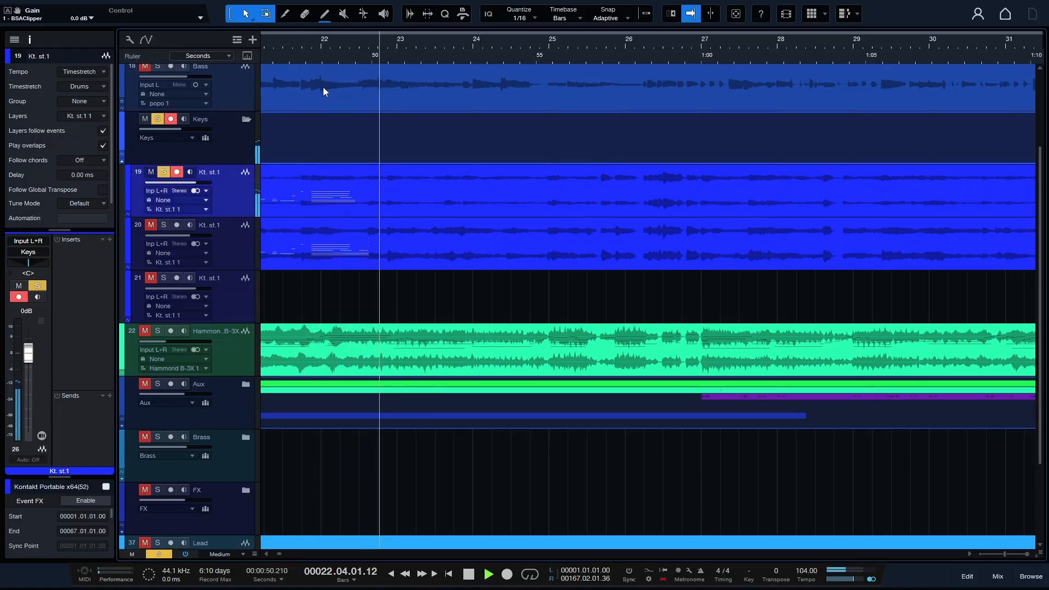
Clear the single-track solo, stop playback, and solo the whole Keys folder.
left_click(158, 118)
key("space")
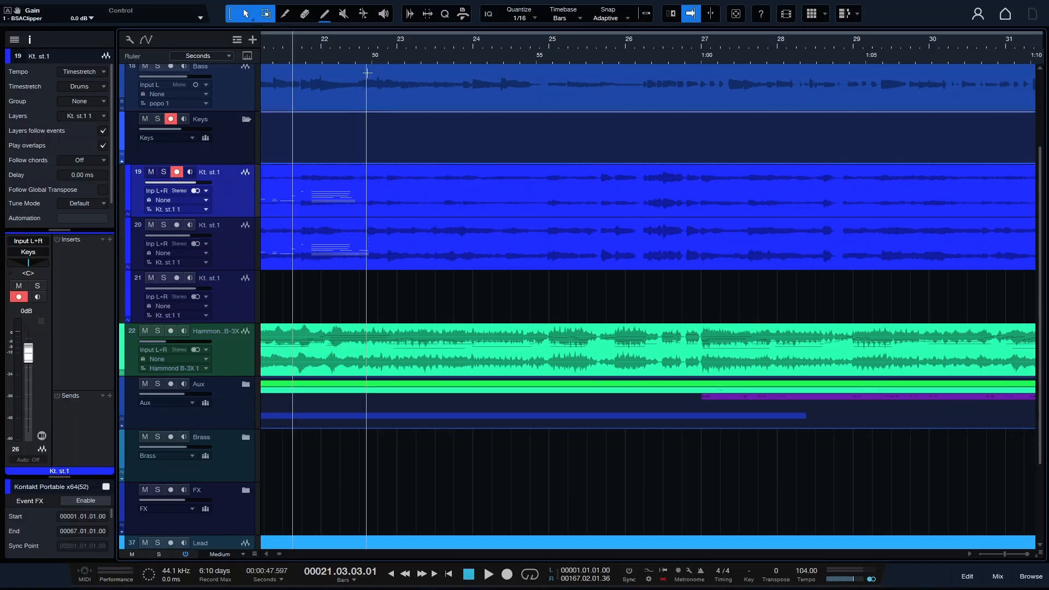
left_click(158, 117)
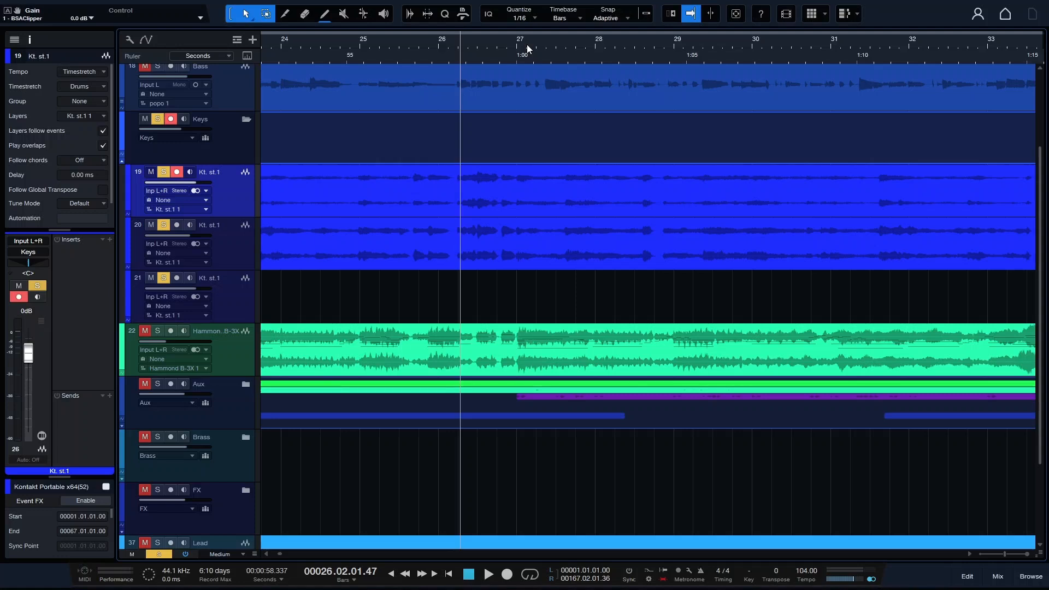
Play the soloed Keys folder from just before bar 26 beat 2 and stop playback.
scroll(535, 47, "up", 2)
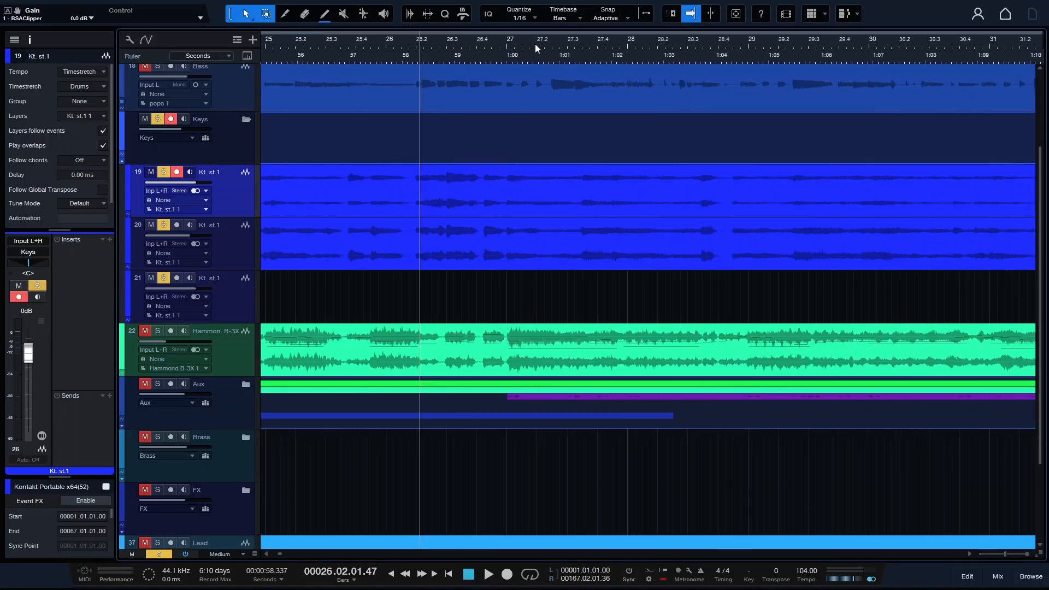
left_click(416, 46)
scroll(514, 44, "up", 4)
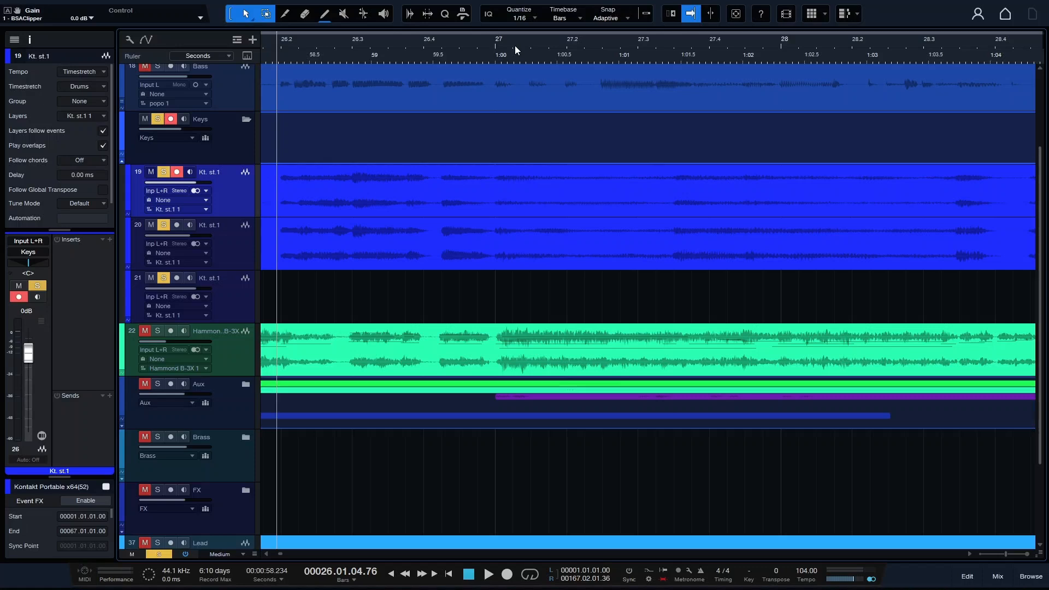
key("space")
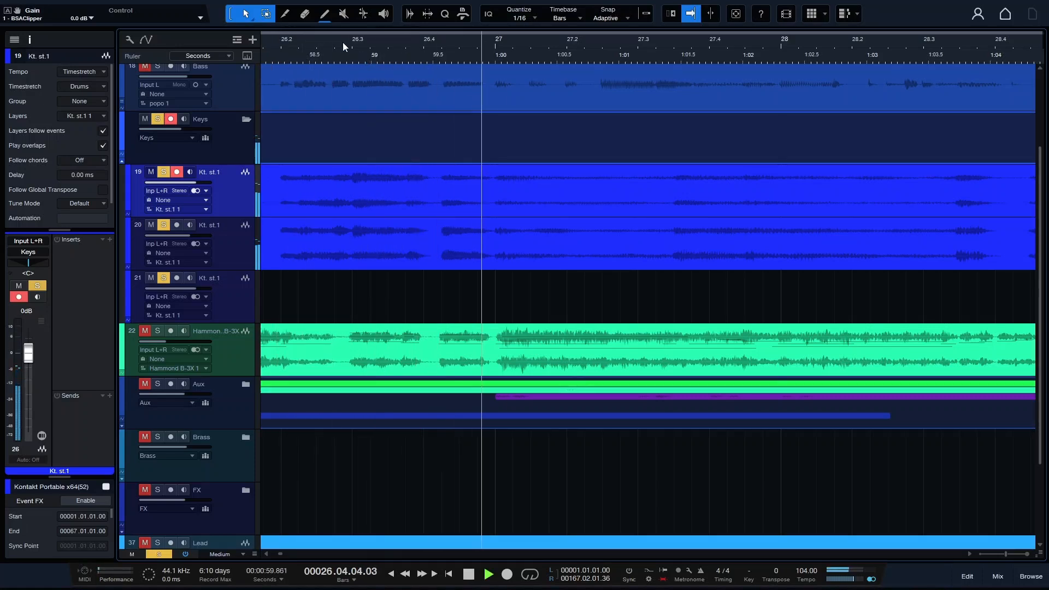
scroll(342, 41, "down", 2)
key("space")
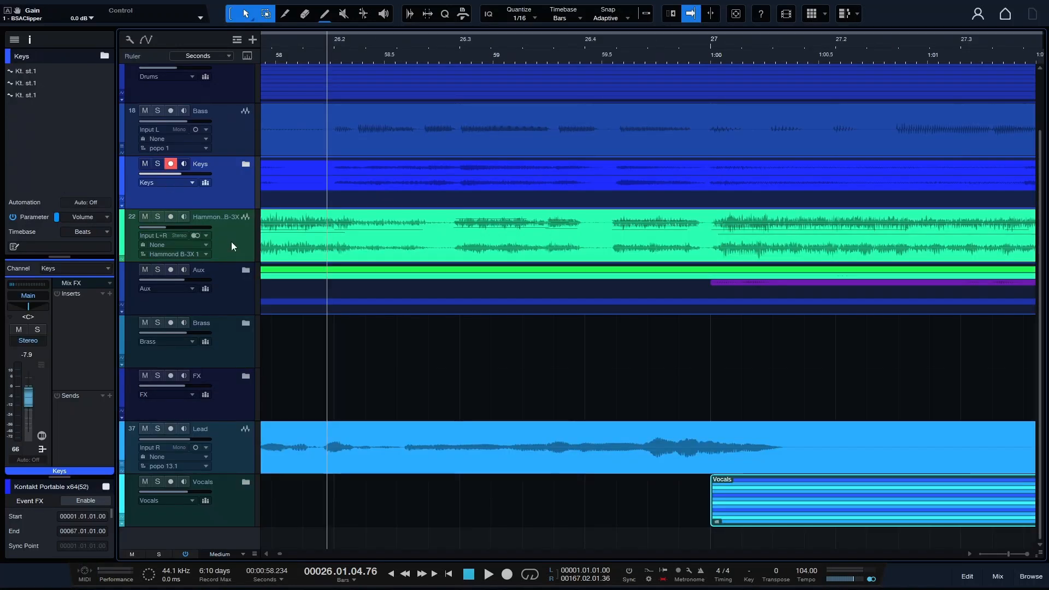
Select the Hammond B-3X track and place the playhead at about bar 25 beat 4.
left_click(231, 241)
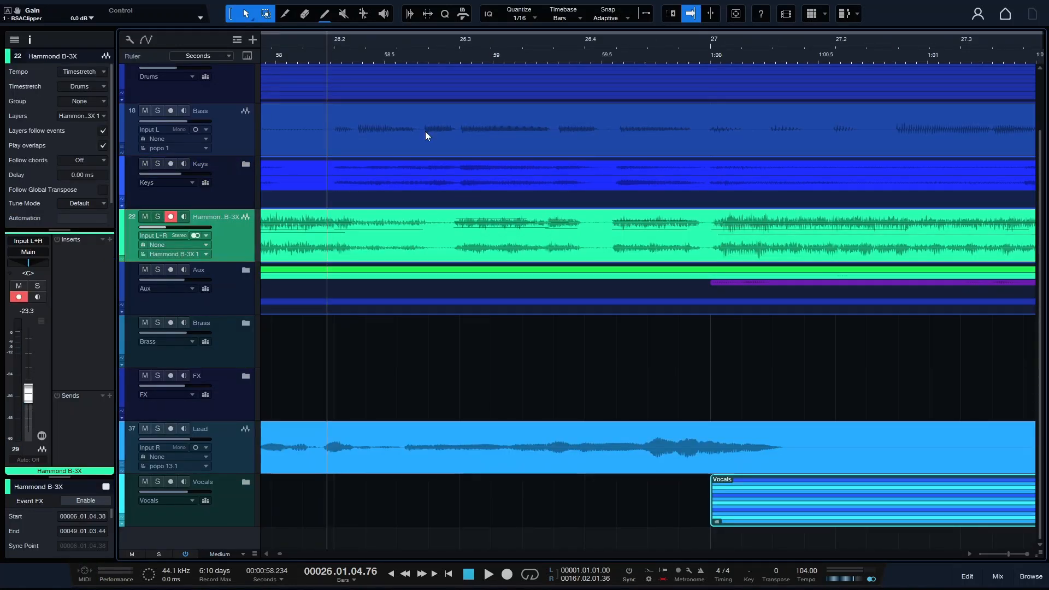
scroll(392, 42, "down", 3)
left_click(339, 45)
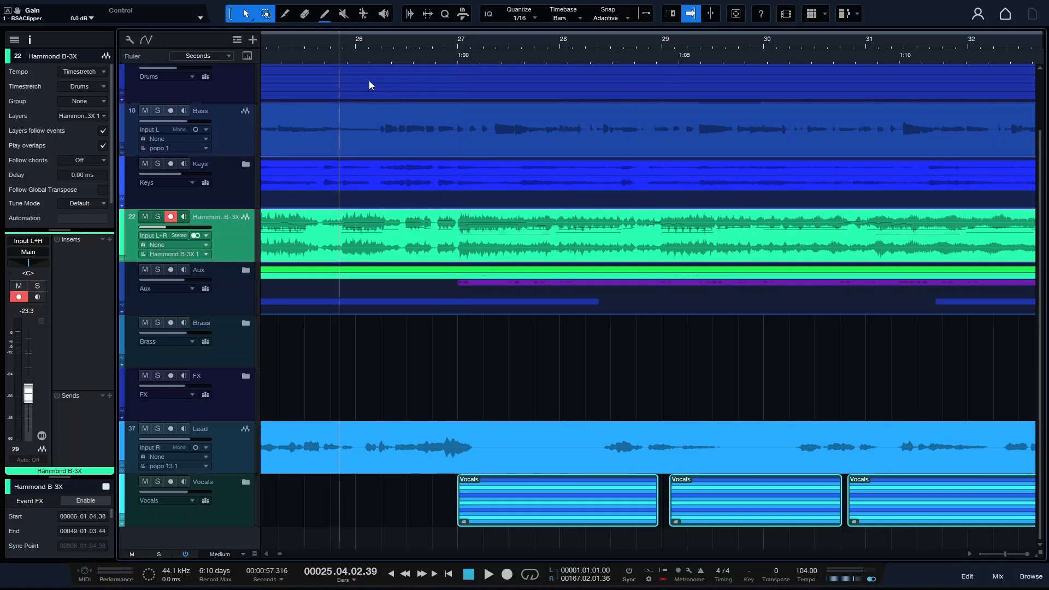
scroll(376, 50, "down", 2)
Solo the Aux folder, expand it to its individual tracks, and play it from just before bar 27.
left_click(225, 288)
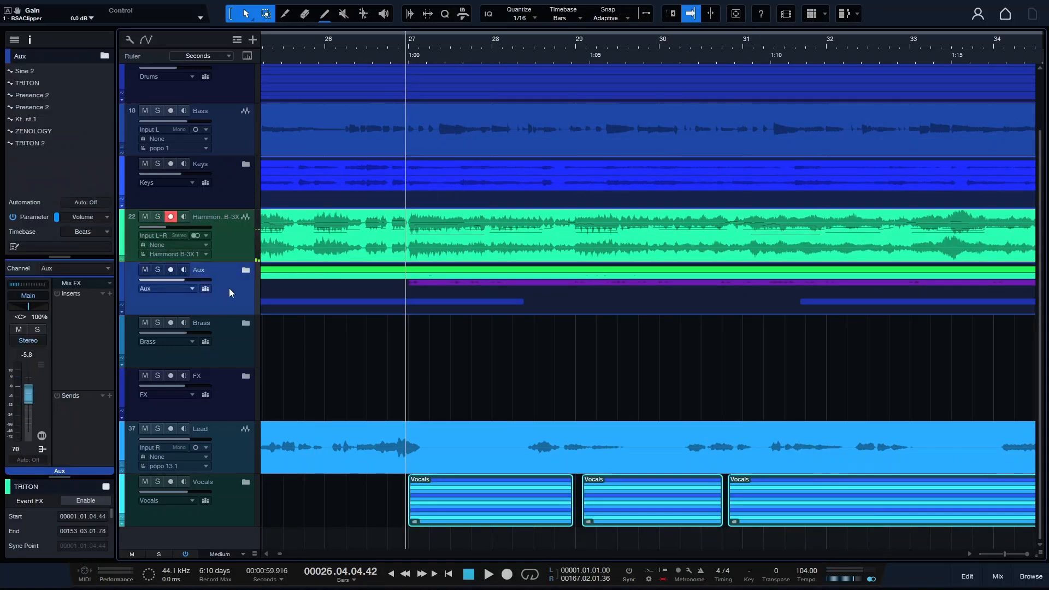
left_click(158, 270)
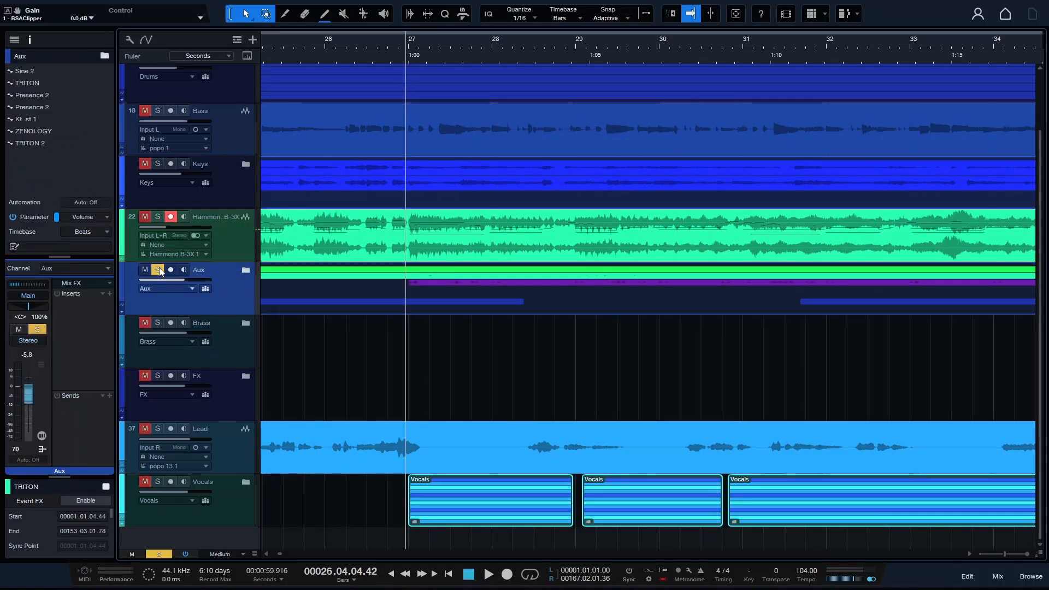
left_click(249, 269)
scroll(575, 342, "down", 3)
key("space")
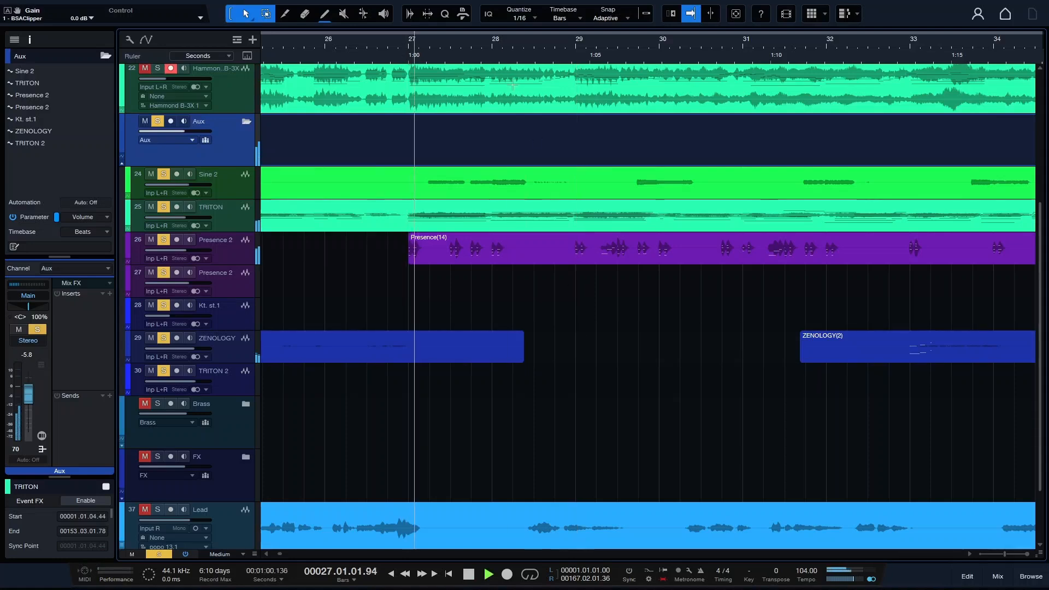
Review the Aux parts across the whole song during playback, stop, and collapse the Aux folder.
scroll(490, 34, "down", 3)
scroll(490, 33, "down", 6)
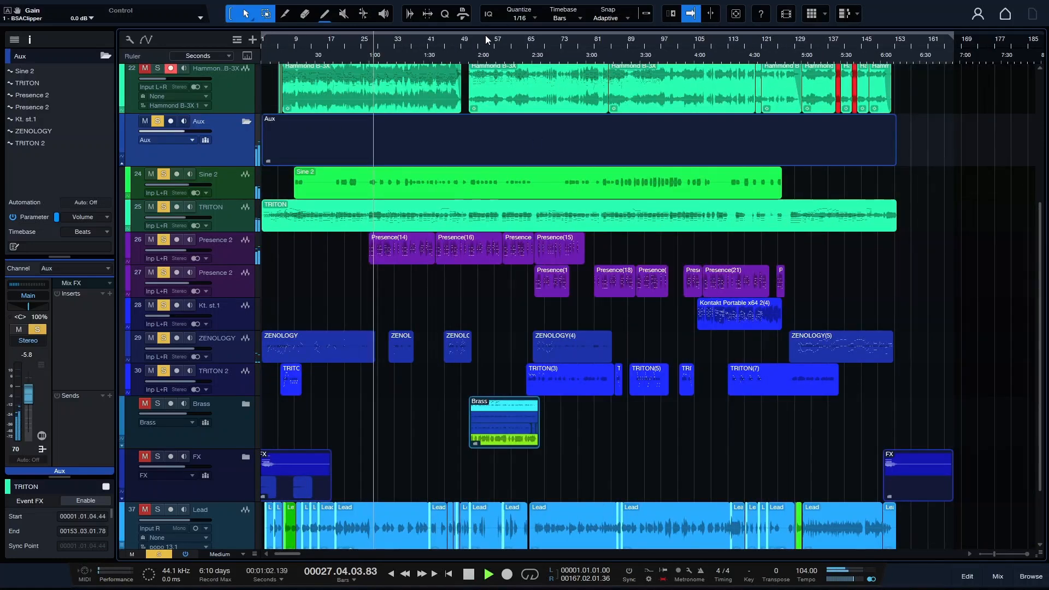
scroll(384, 41, "up", 2)
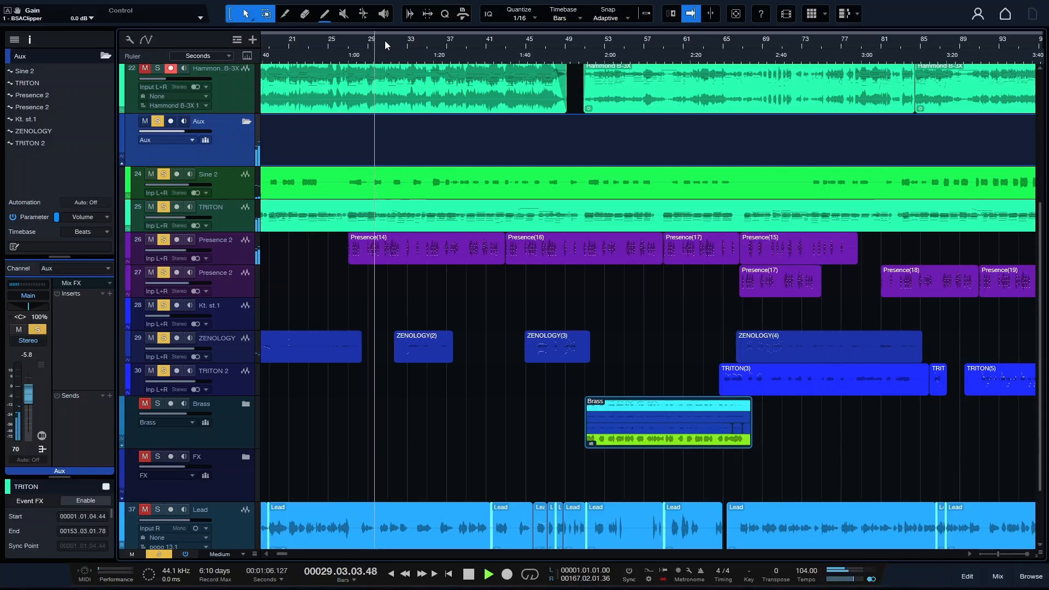
key("space")
left_click(246, 121)
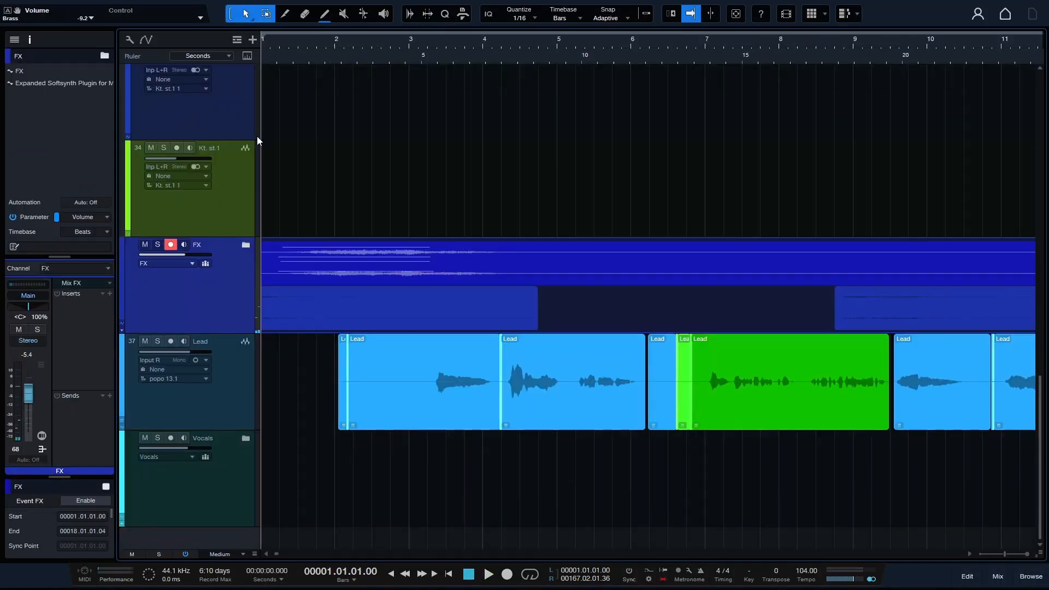
Solo the FX folder, play it briefly from the beginning, stop, and clear its solo.
left_click(157, 244)
key("space")
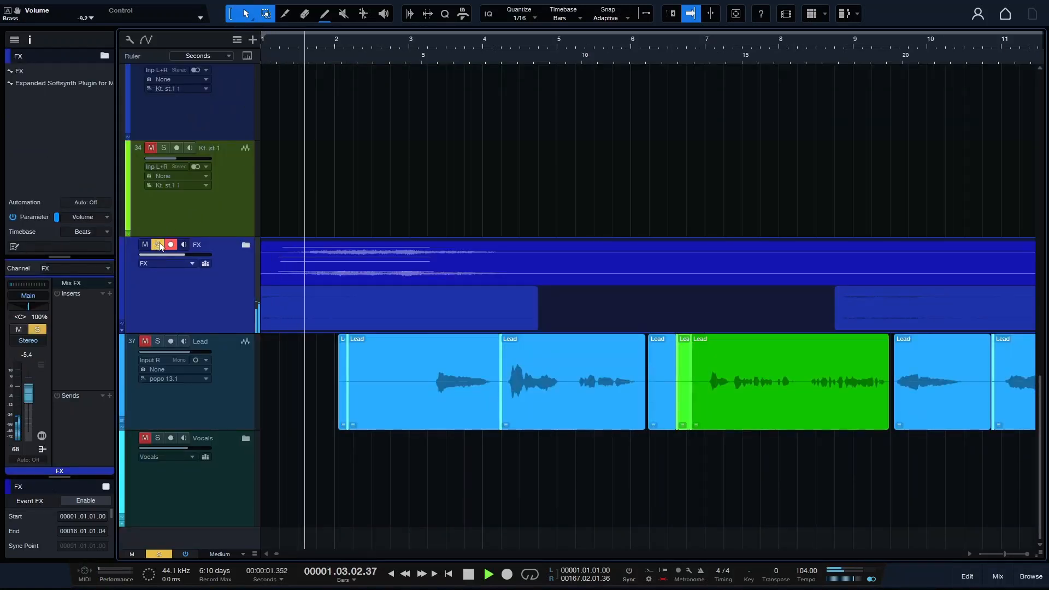
key("space")
left_click(158, 244)
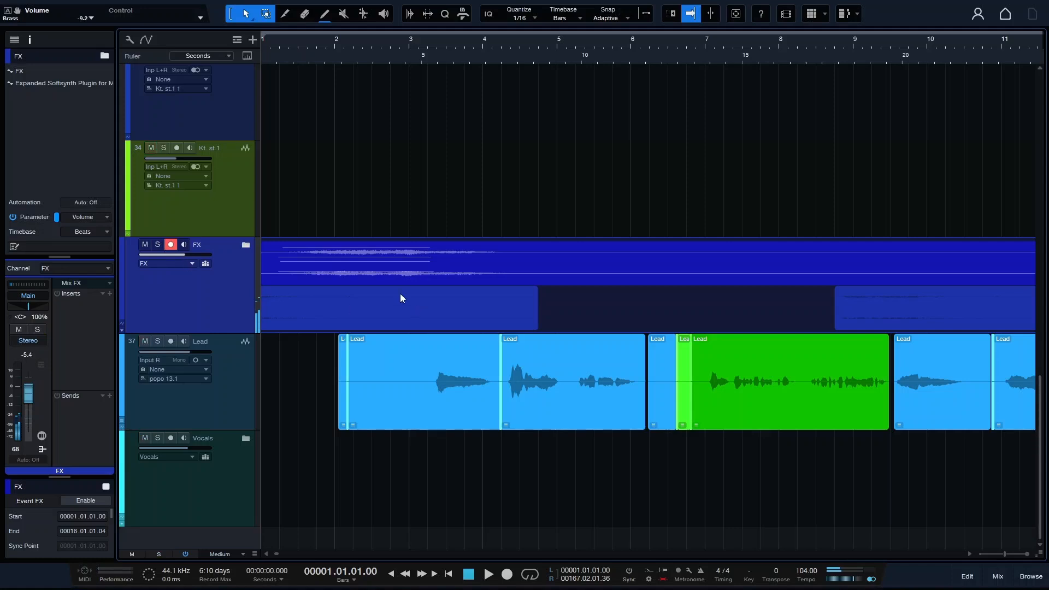
Select the Lead track and play it in solo from near the start of the song.
key("w")
left_click(239, 388)
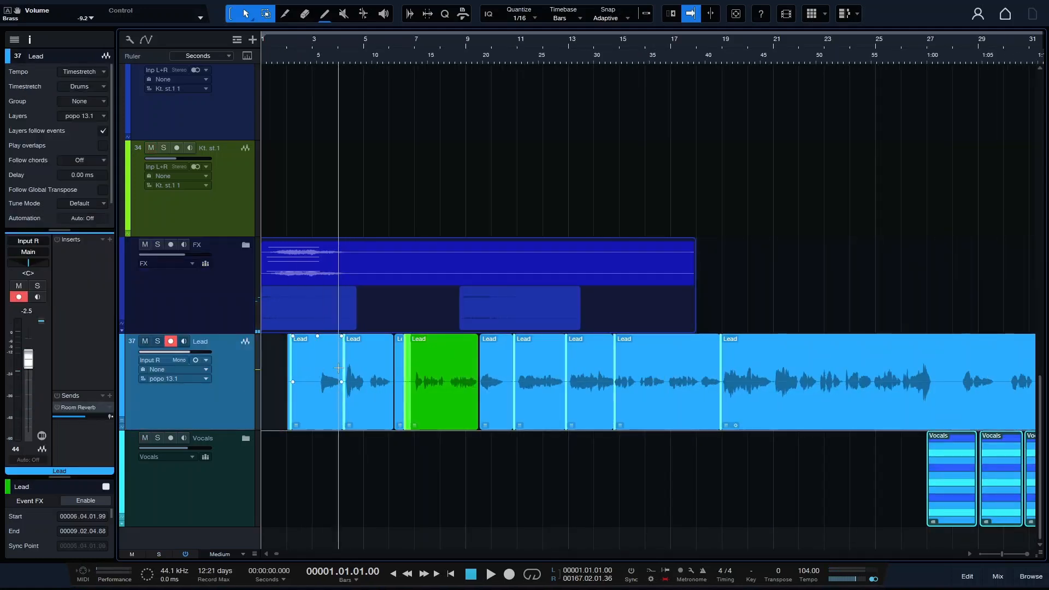
scroll(327, 371, "up", 2)
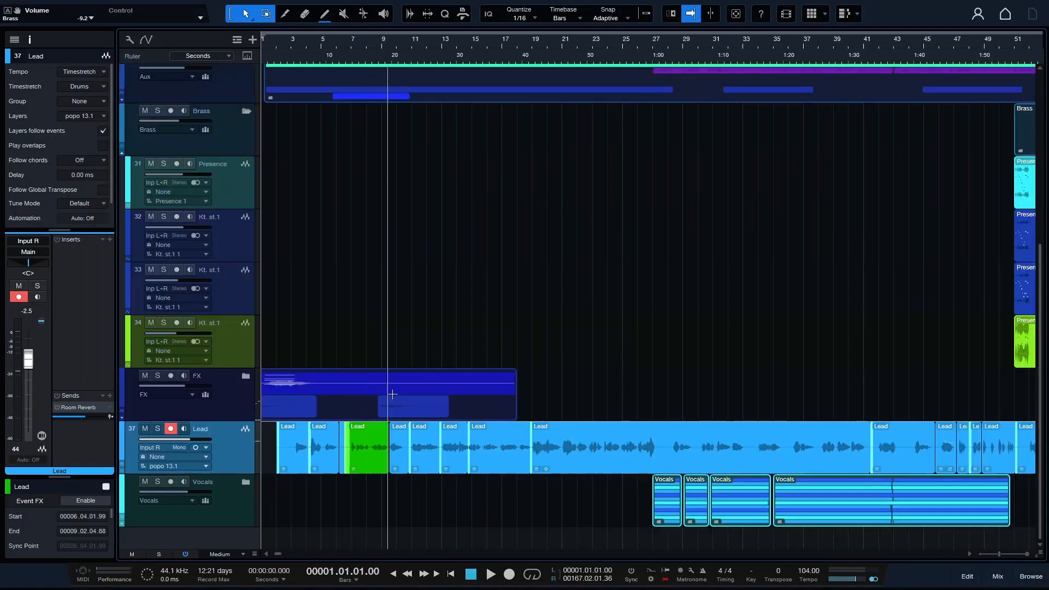
left_click(157, 429)
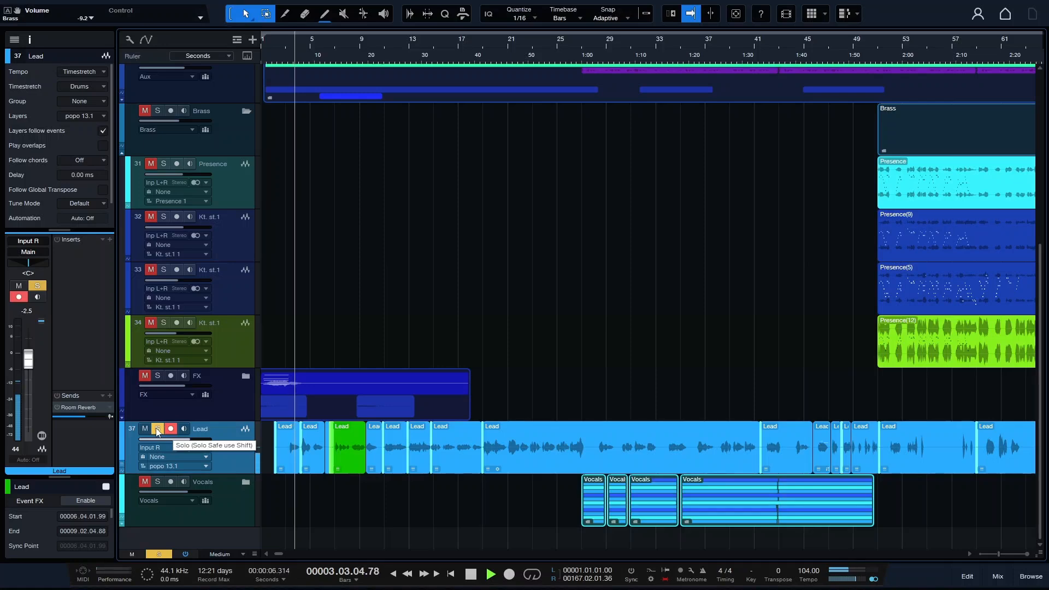
Solo the Vocals folder to hear it around bar 31, clear the solo, and stop playback.
left_click(158, 481)
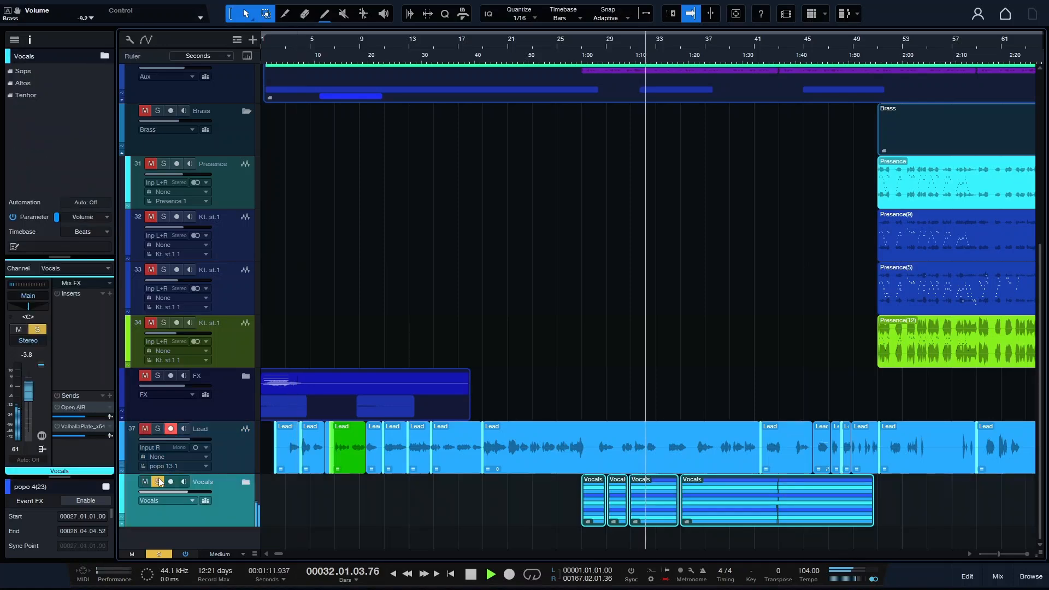
left_click(159, 481)
key("space")
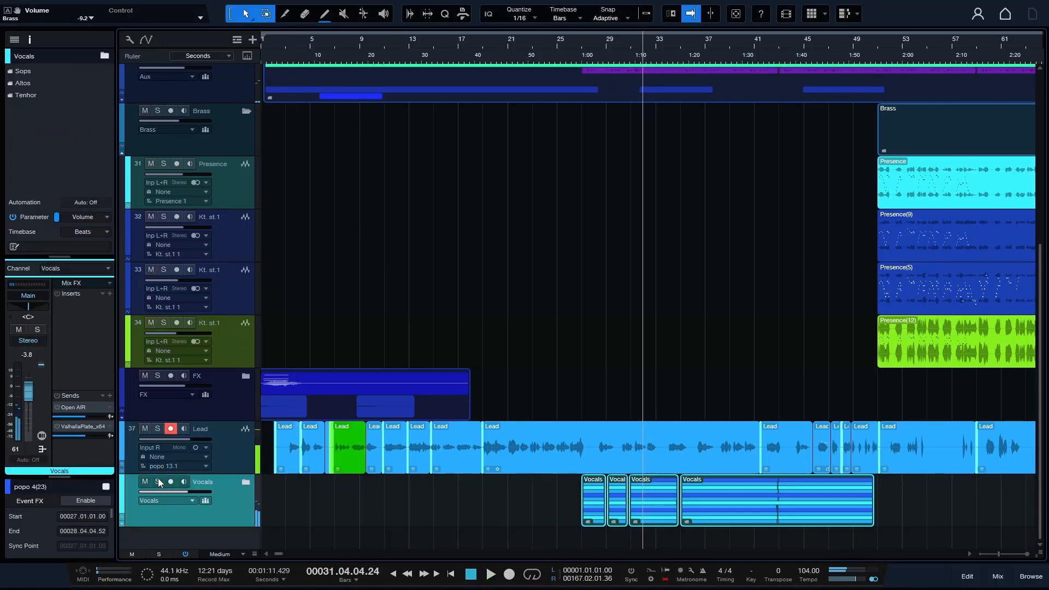
left_click(294, 482)
Expand the Vocals folder and look over its Sops, Altos and Tenhor subfolders.
left_click(245, 482)
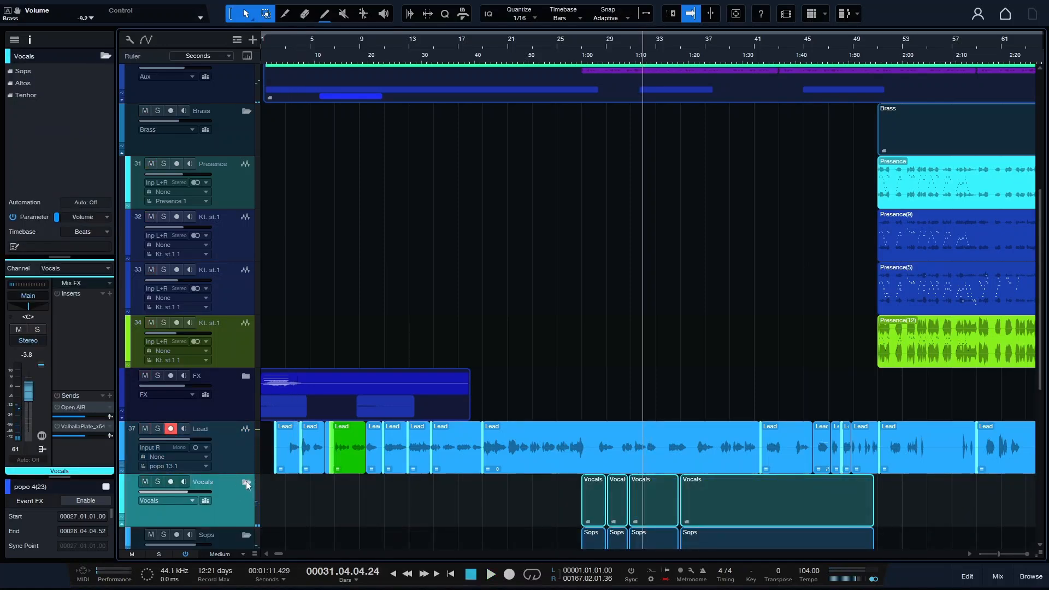
left_click(245, 483)
scroll(465, 317, "up", 5)
scroll(465, 317, "down", 1)
scroll(466, 317, "down", 5)
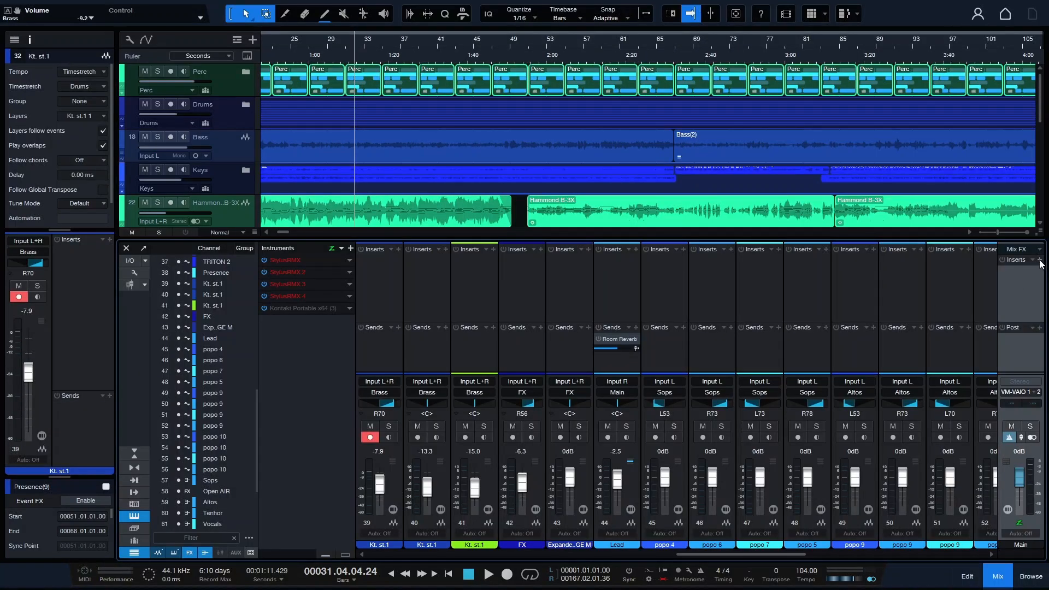
Insert Virtual Tape Machines on the Main channel, play the song briefly through it, and close its window.
left_click(1039, 261)
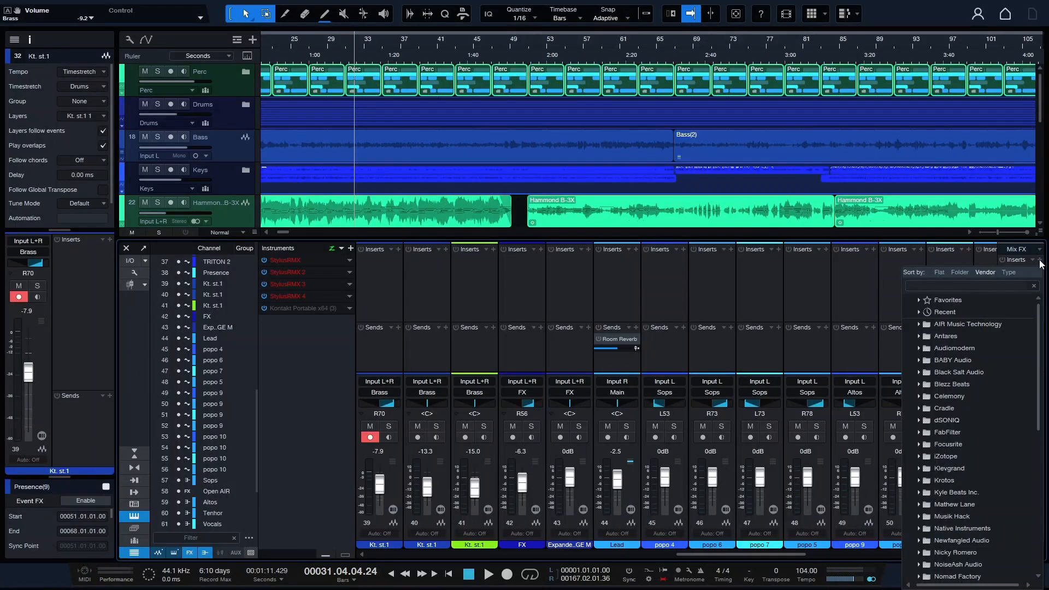
type("TAPE")
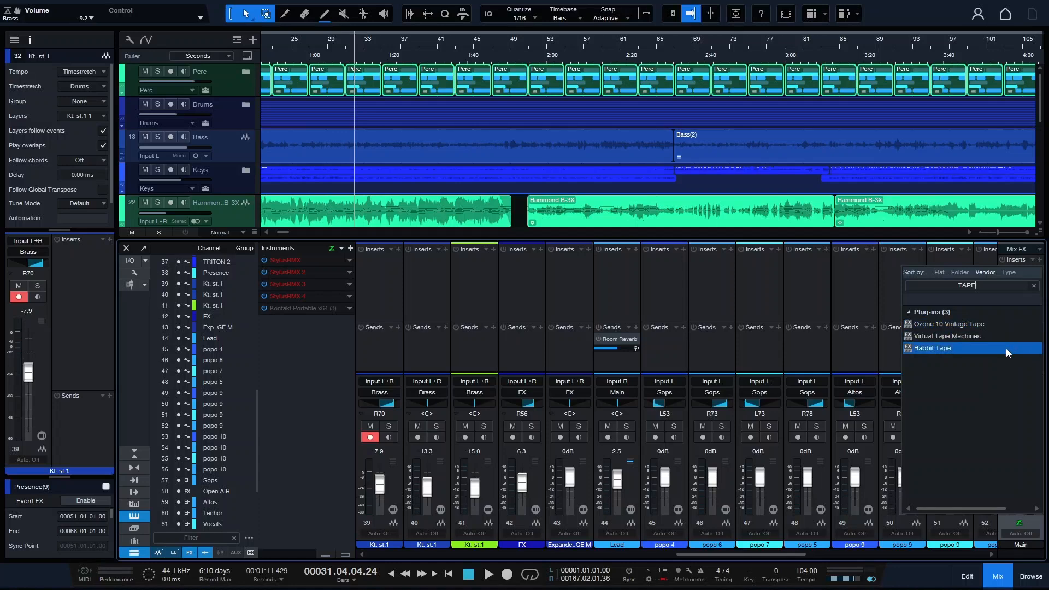
double_click(964, 336)
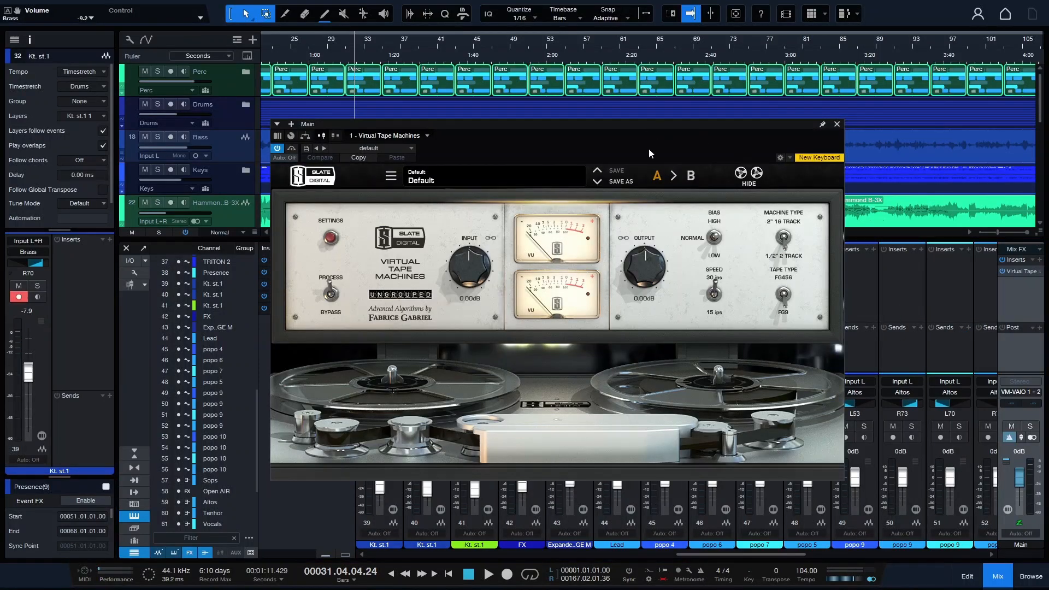
left_click_drag(649, 150, 608, 152)
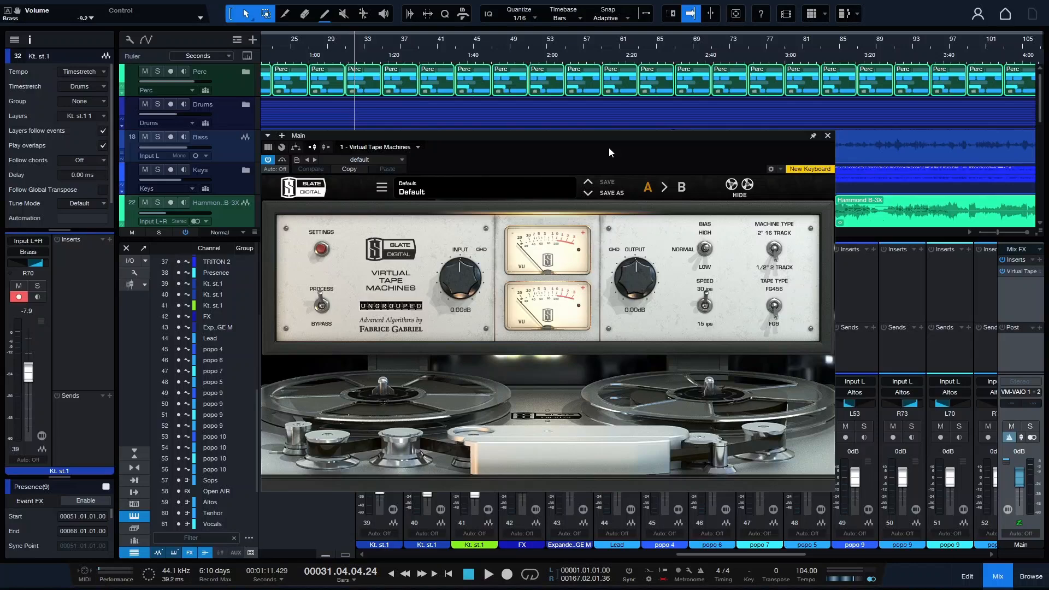
key("space")
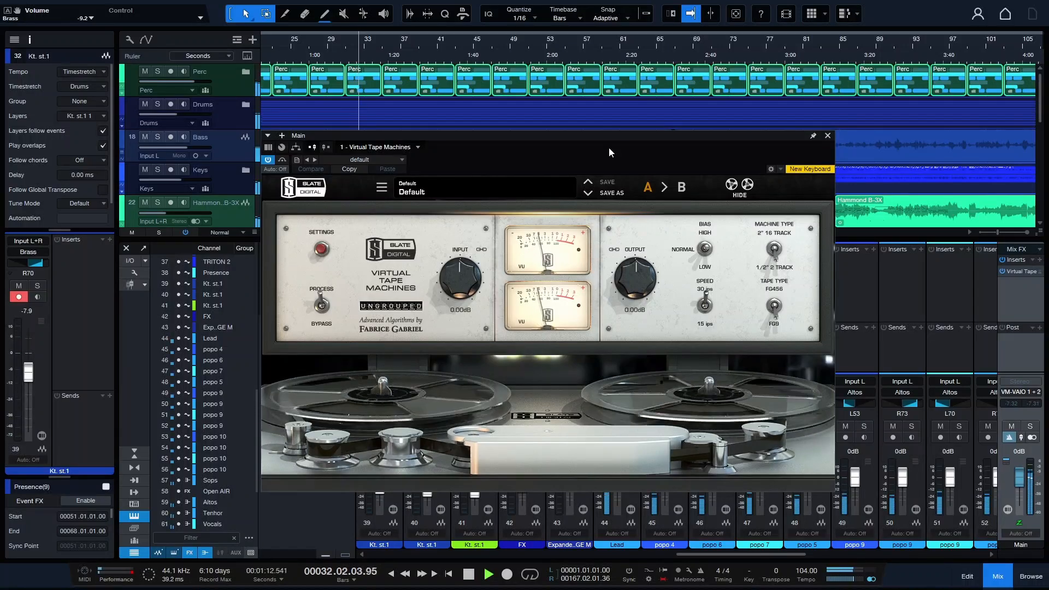
key("space")
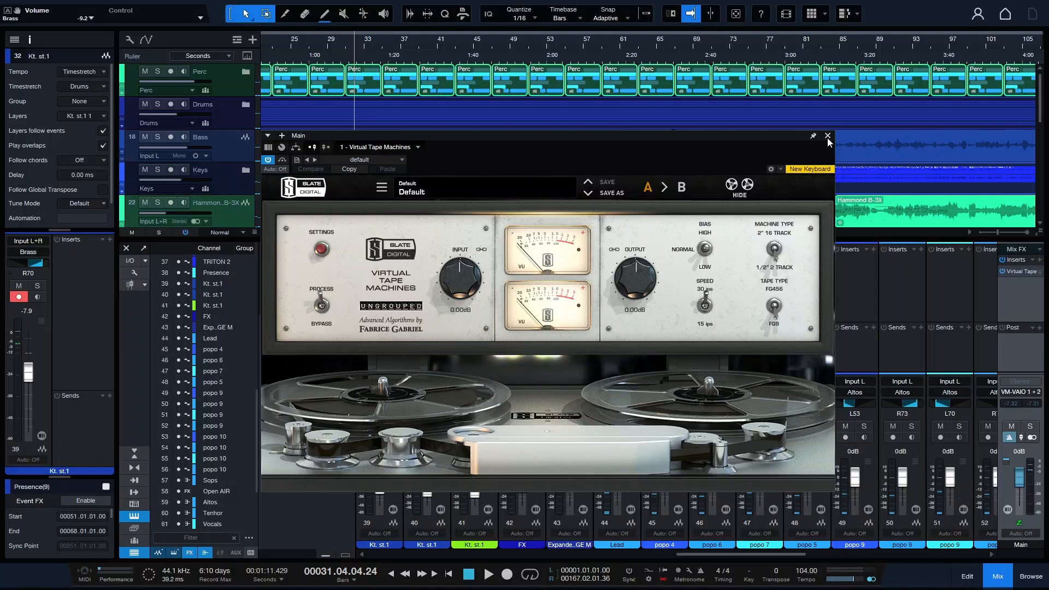
left_click(827, 137)
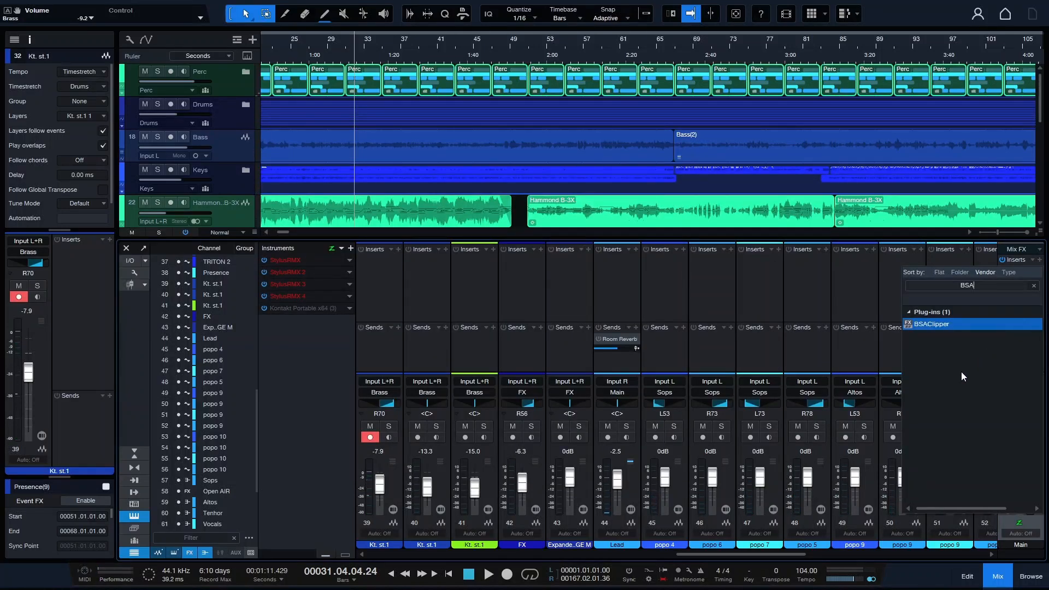
Add BSAClipper after Virtual Tape Machines on the Main channel, close its window, and toggle the console view.
key("Return")
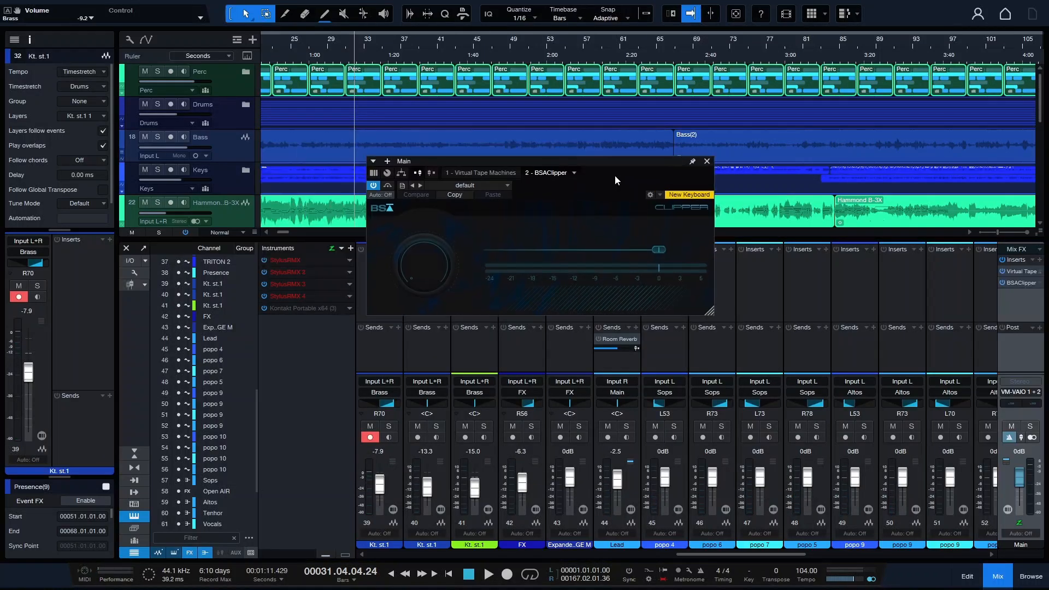
left_click(707, 162)
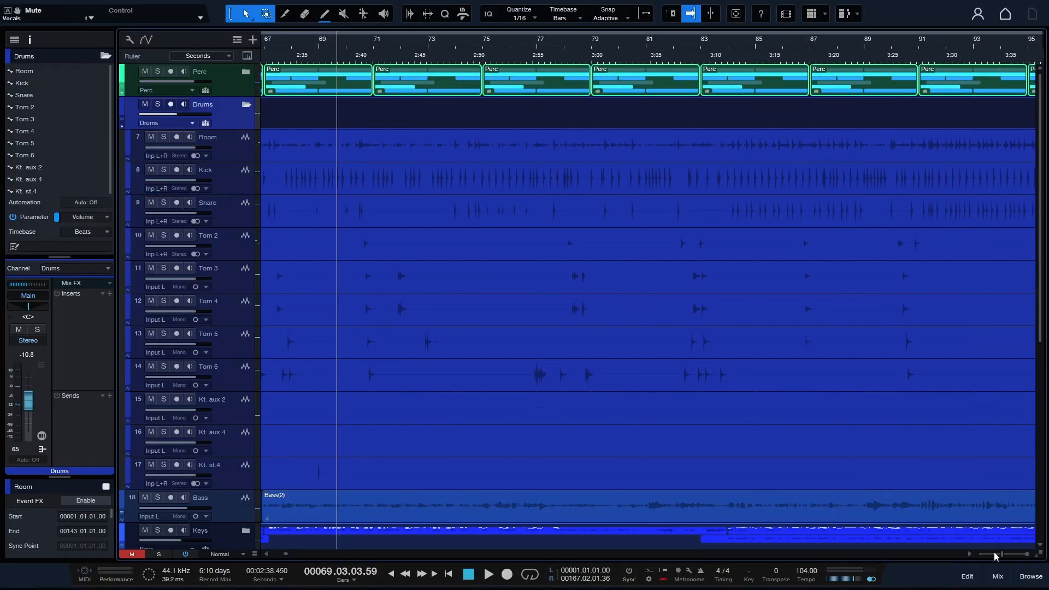
left_click(999, 575)
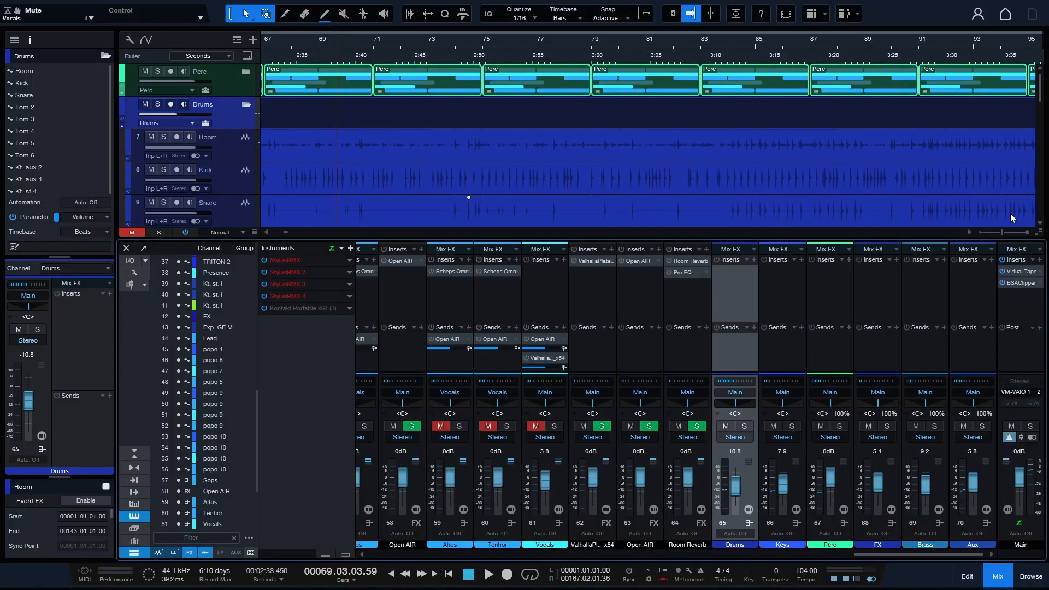
Set the input gain of Virtual Tape Machines on the Main channel to about +0.81 dB, playing the song to check it.
left_click(1014, 272)
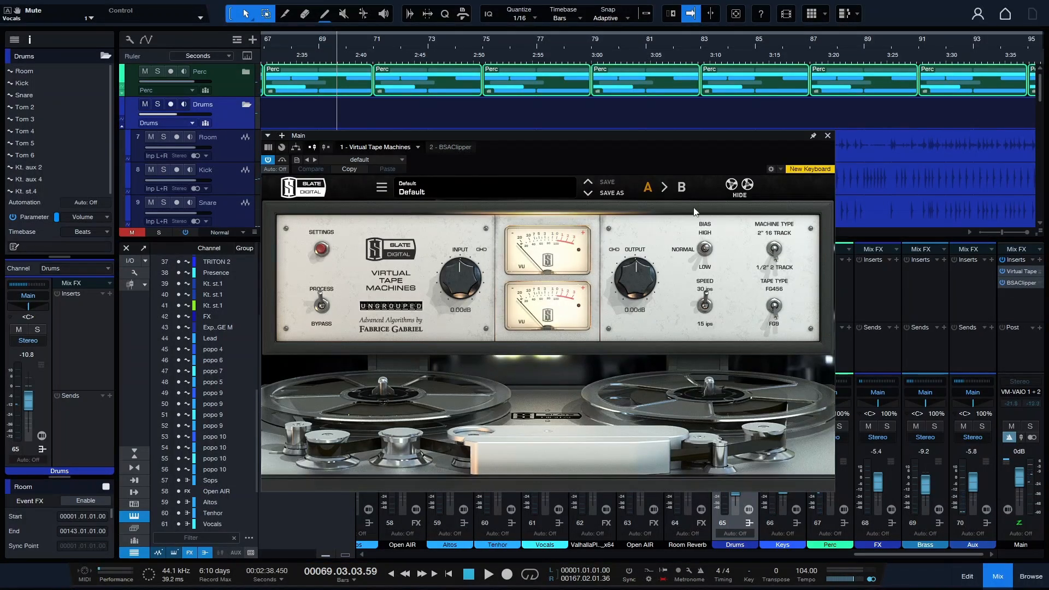
left_click_drag(615, 152, 600, 143)
left_click_drag(435, 267, 436, 249)
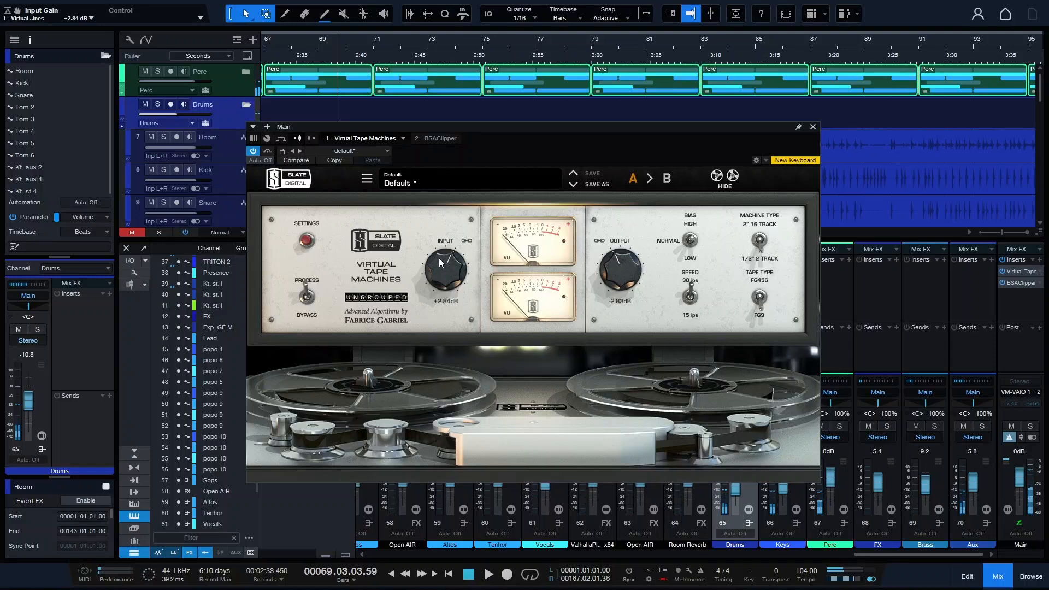
double_click(442, 267)
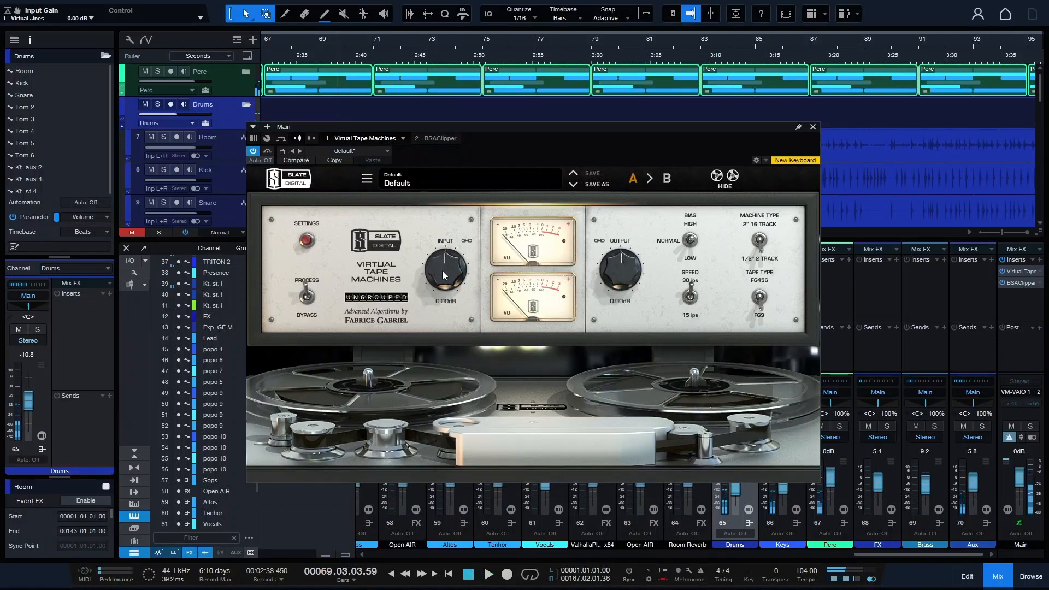
left_click_drag(443, 271, 443, 257)
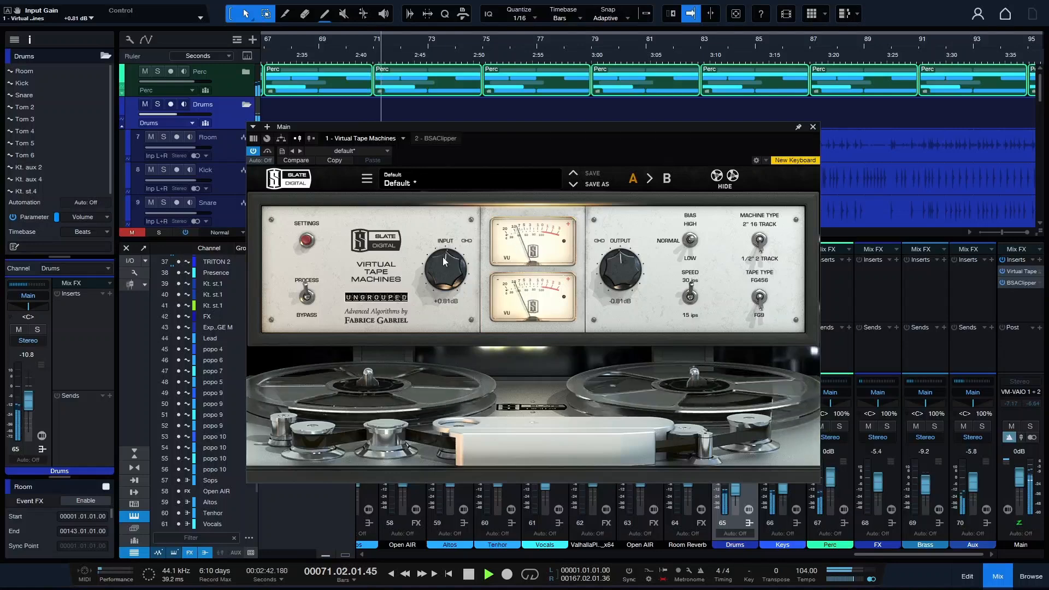
key("space")
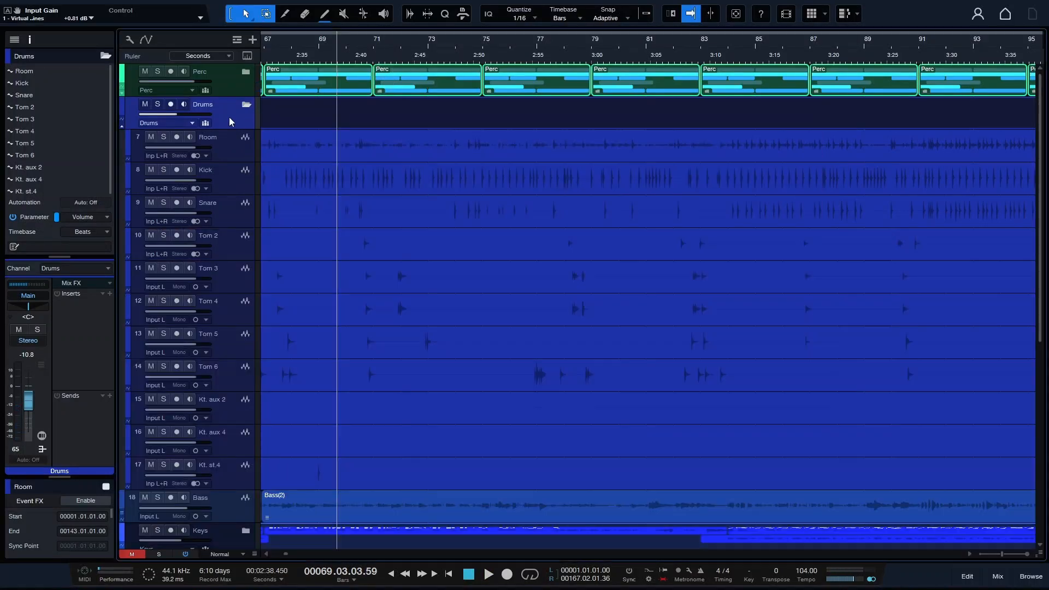
Solo the Drums folder and play it from around bar 70 to locate the tom fill.
key("space")
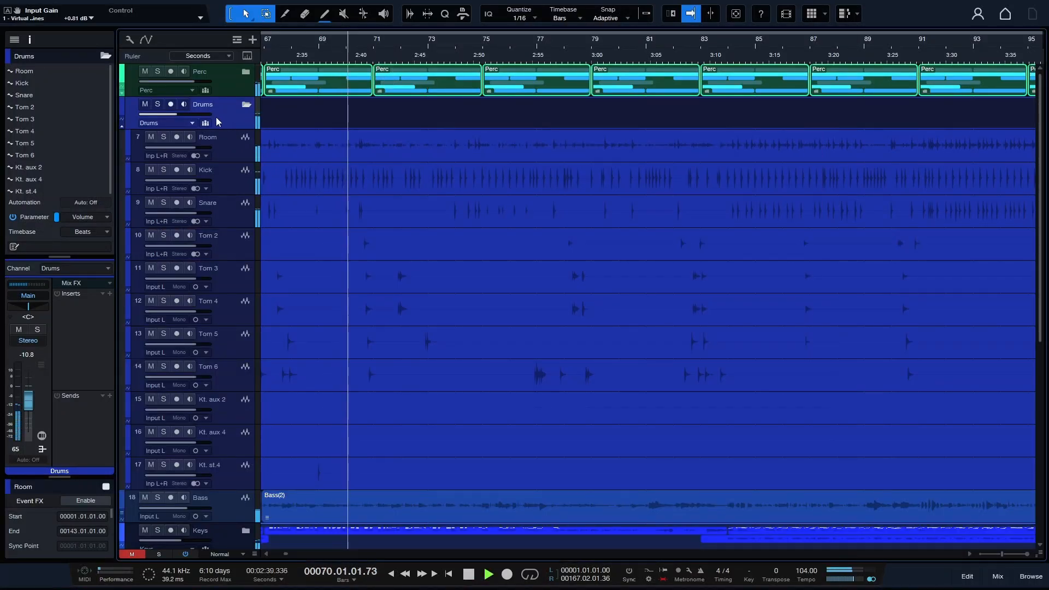
left_click(158, 103)
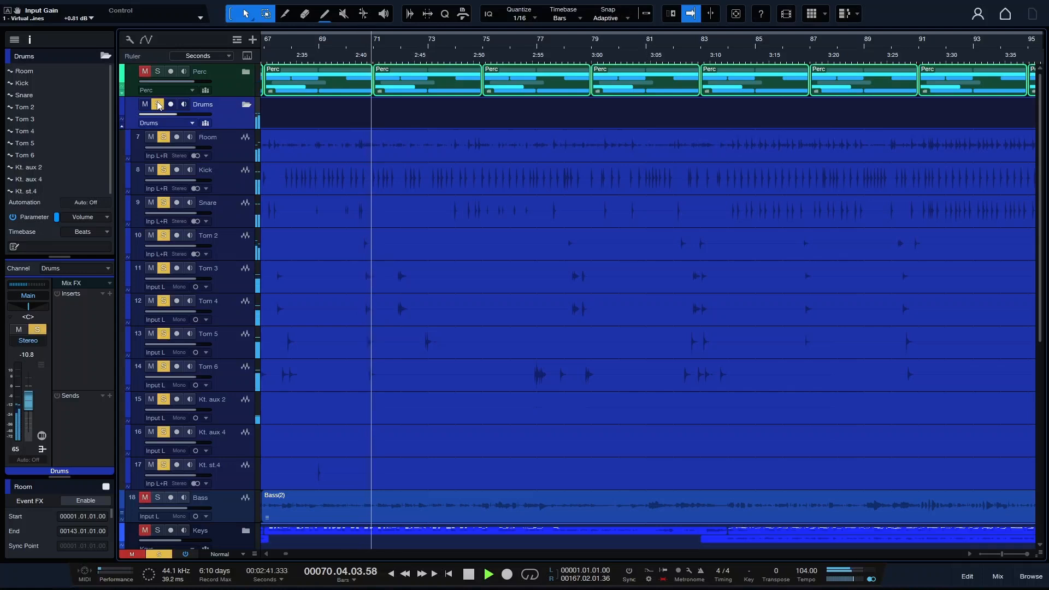
scroll(357, 52, "up", 3)
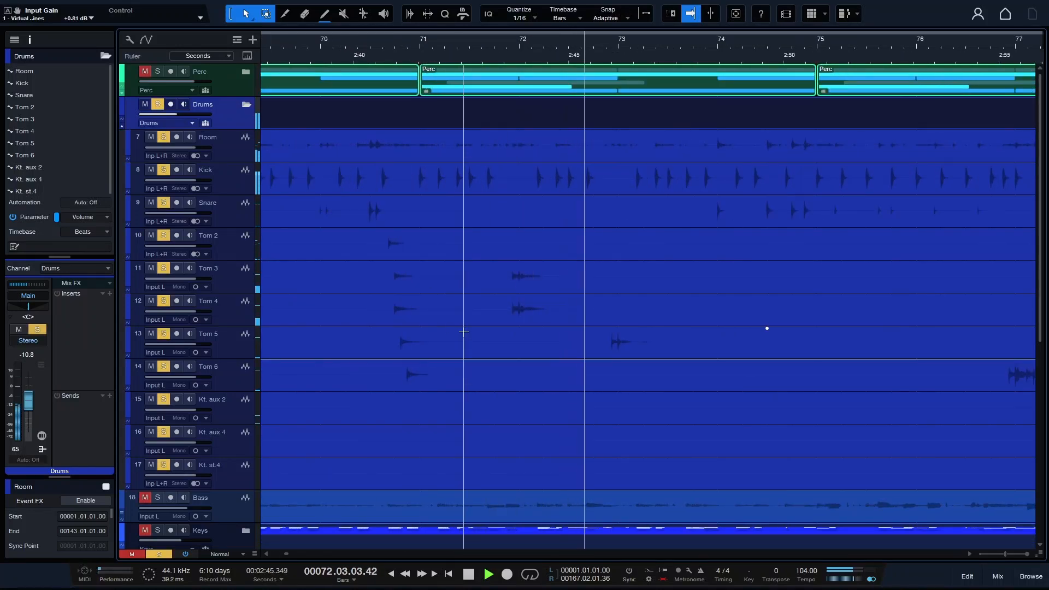
left_click(357, 44)
scroll(372, 42, "up", 2)
scroll(349, 38, "up", 3)
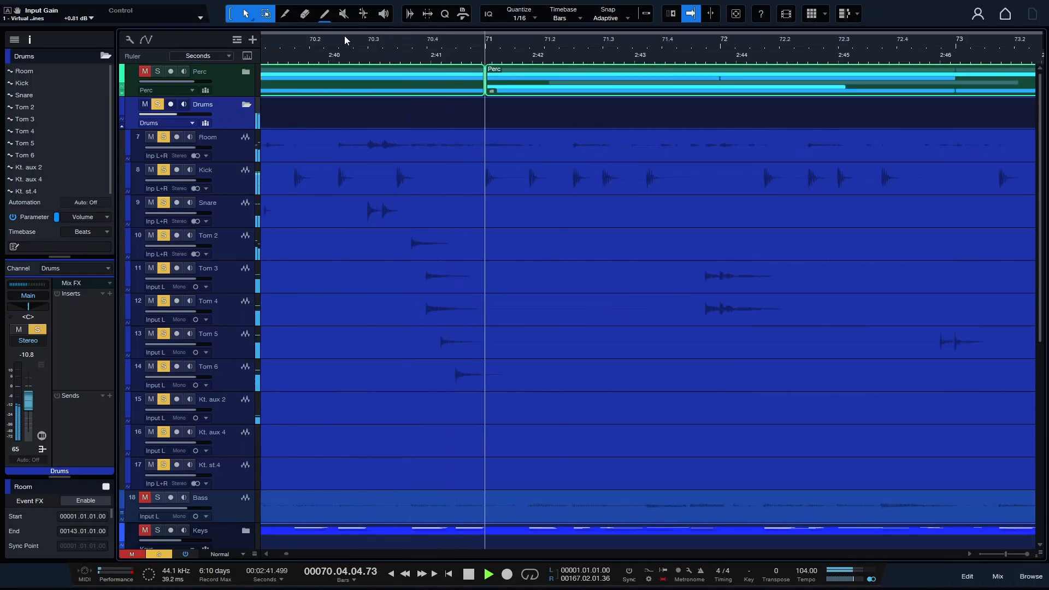
Set a loop range over the tom fill from about 70.2 to 71.1 and turn looping on.
left_click_drag(314, 33, 528, 37)
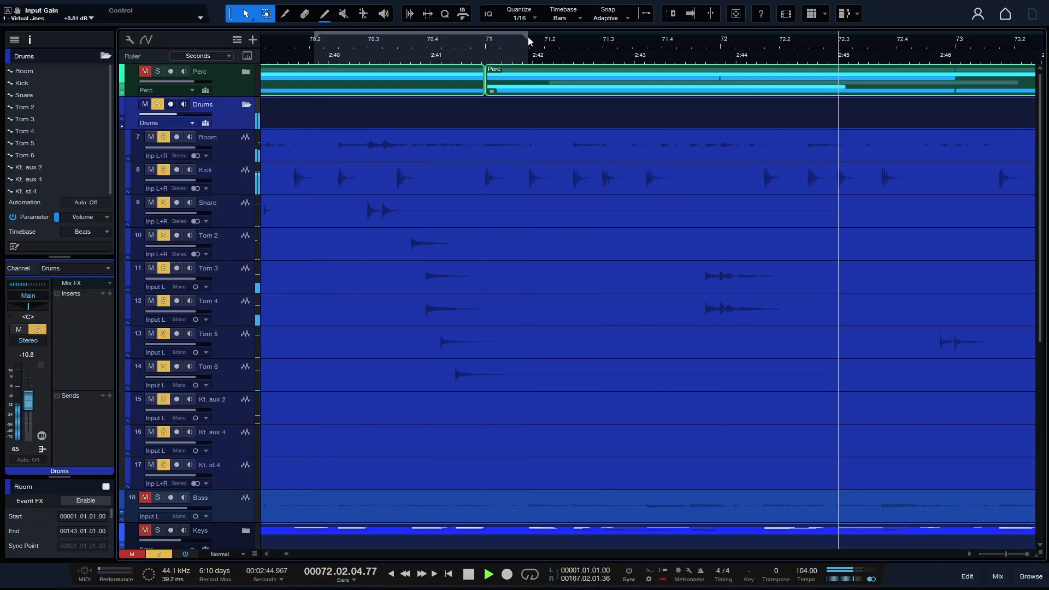
right_click(435, 38)
left_click(452, 45)
Select the Snare track, audition the looped drum fill, and switch off recording on Tom 6.
scroll(373, 37, "up", 1)
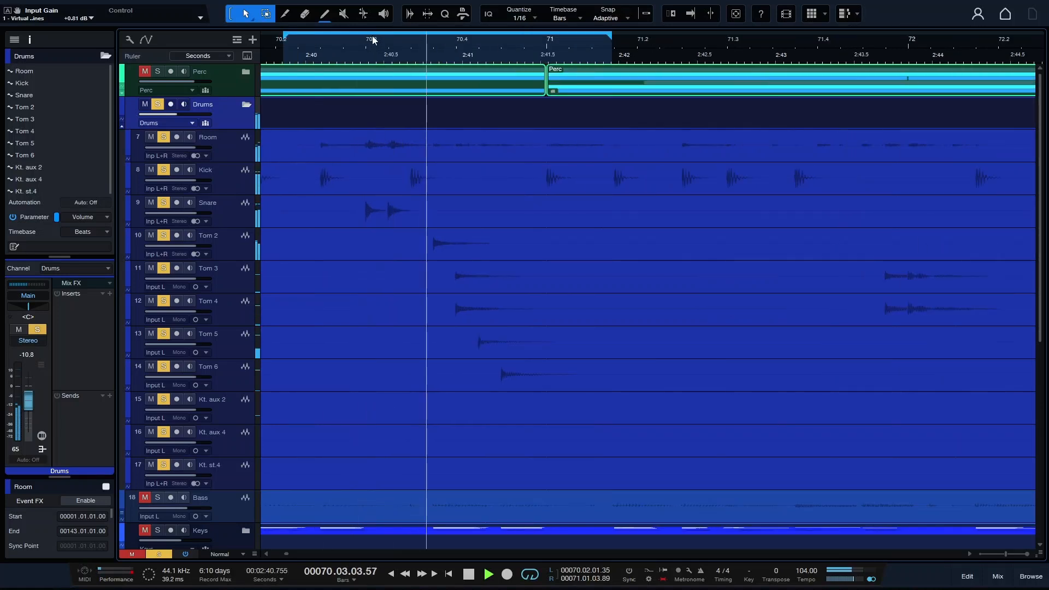
left_click(228, 223)
key("space")
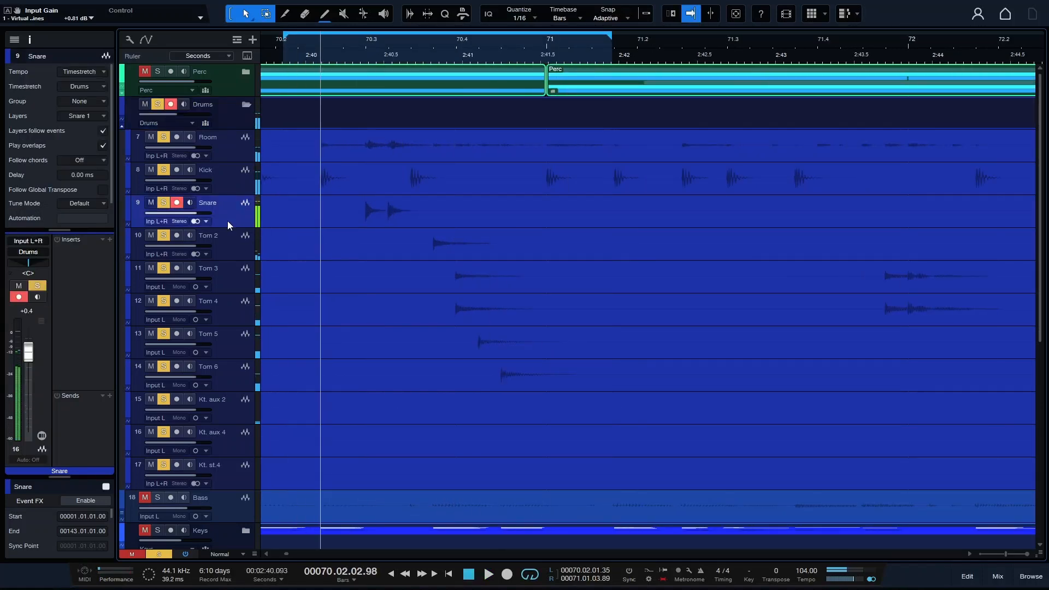
key("space")
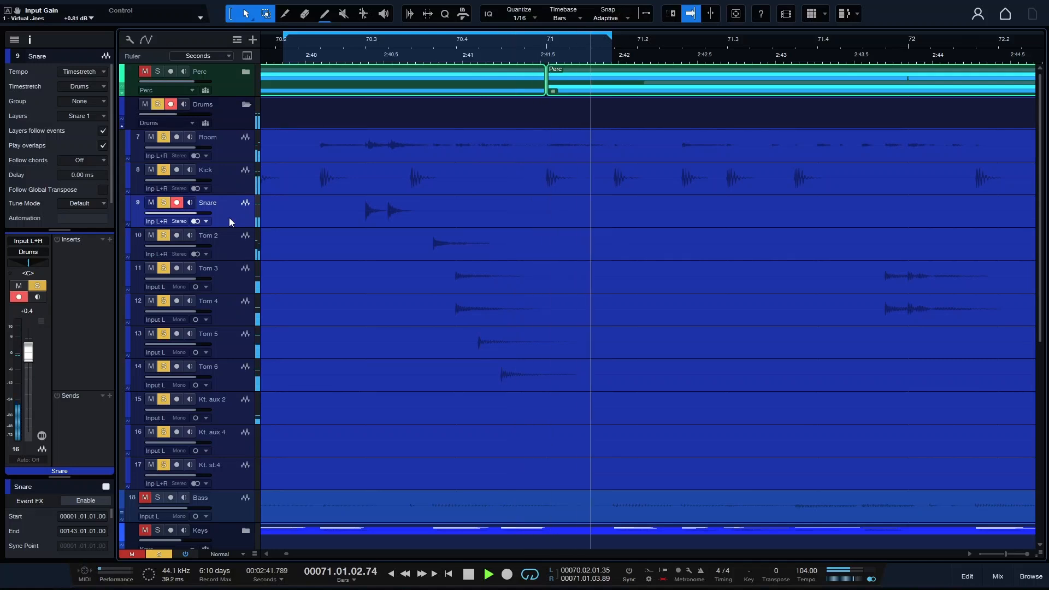
key("space")
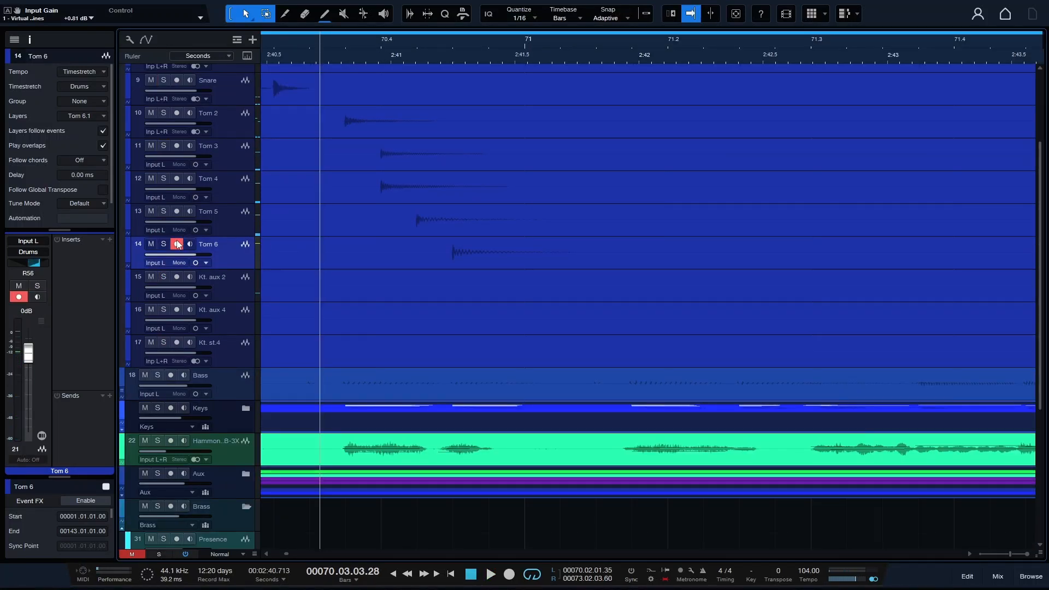
left_click(177, 244)
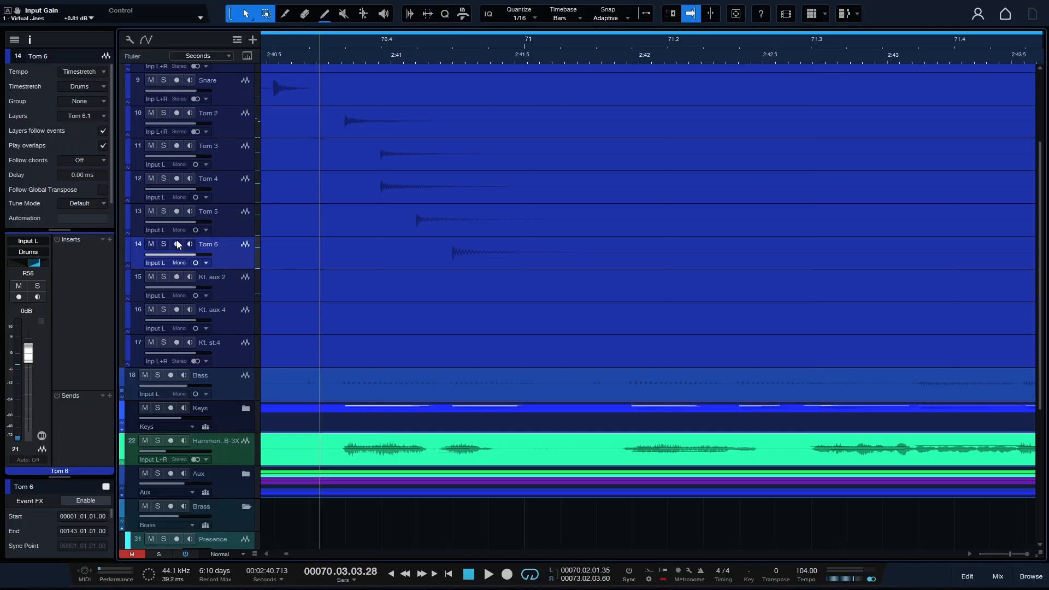
Search the effects browser for VAL and add ValhallaVintageVerb_x64 as a send on the Snare channel.
scroll(351, 44, "down", 3)
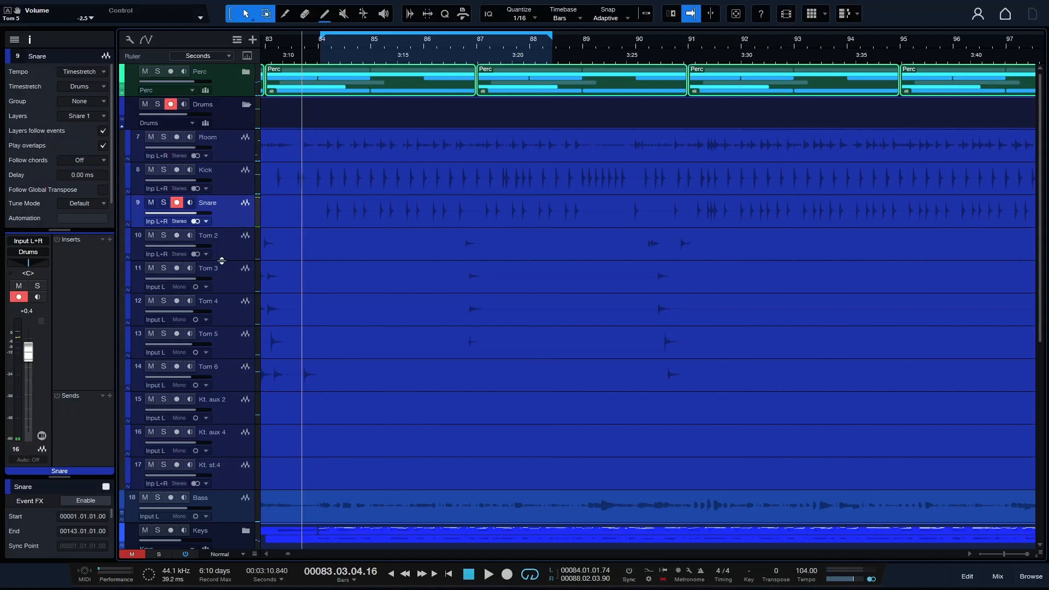
left_click_drag(88, 389, 88, 383)
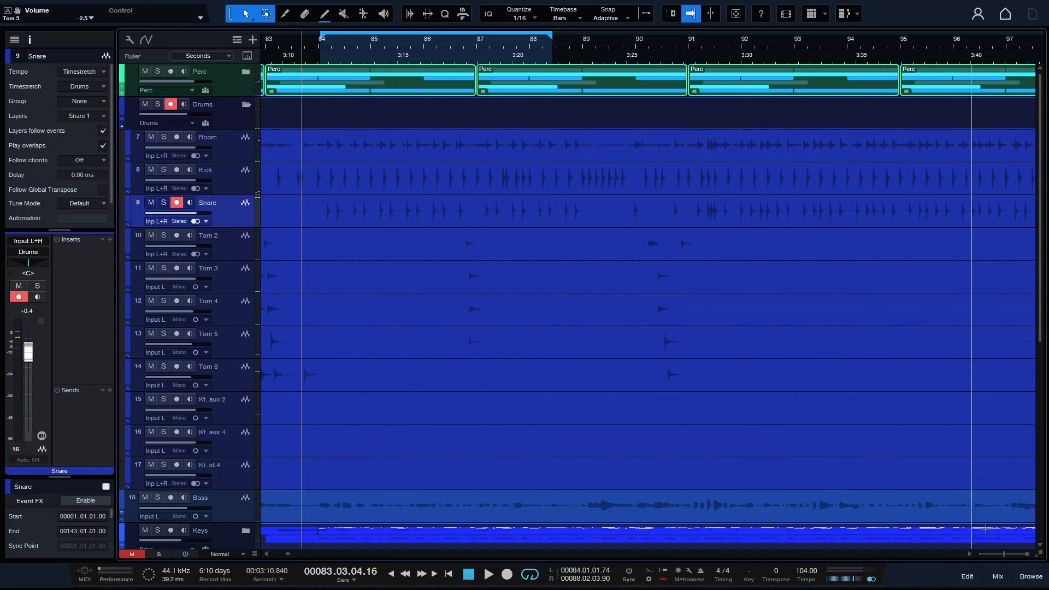
left_click(1031, 576)
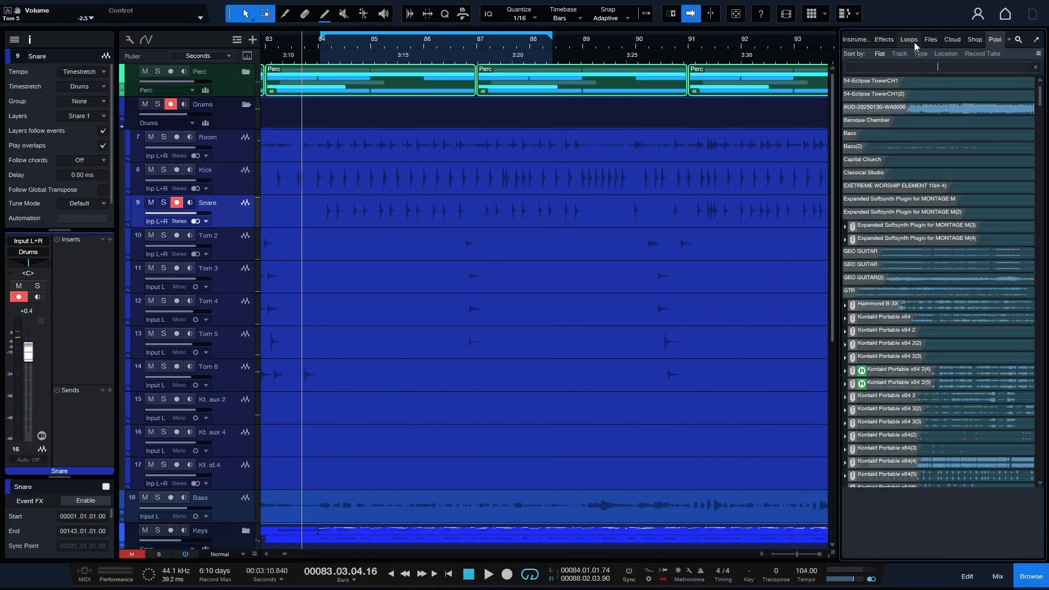
left_click(884, 39)
left_click(881, 189)
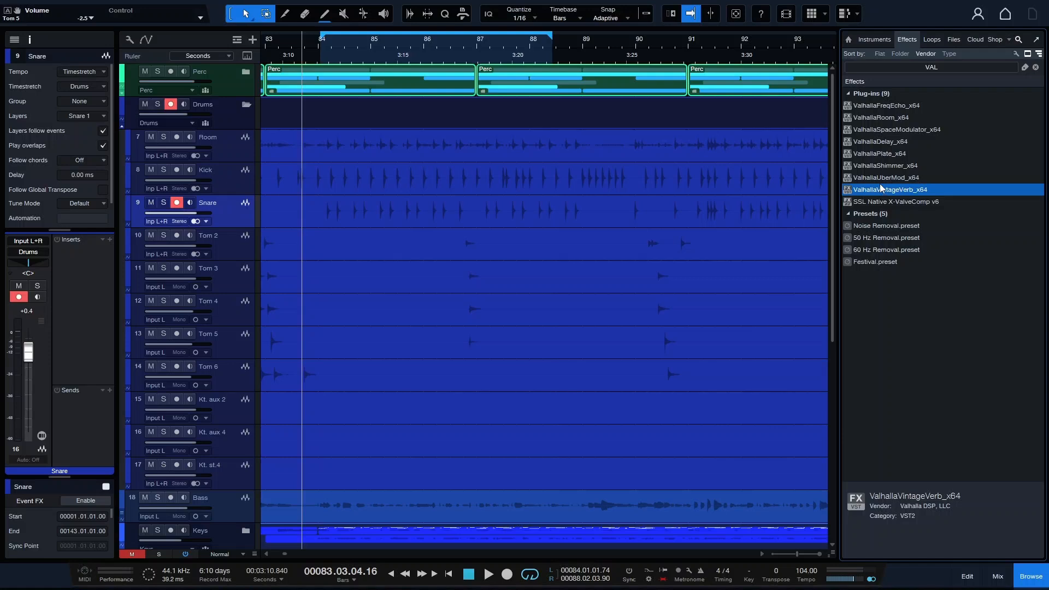
left_click_drag(881, 191, 94, 429)
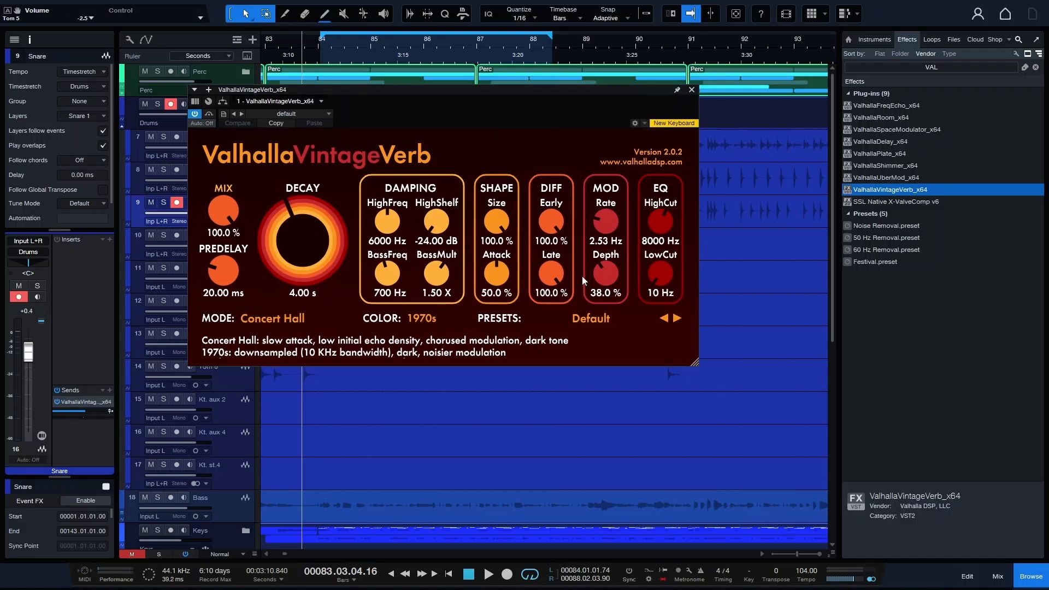
Load the Sanctuary preset EMT Big Snare in ValhallaVintageVerb and play the loop at bar 84 with it.
left_click(589, 321)
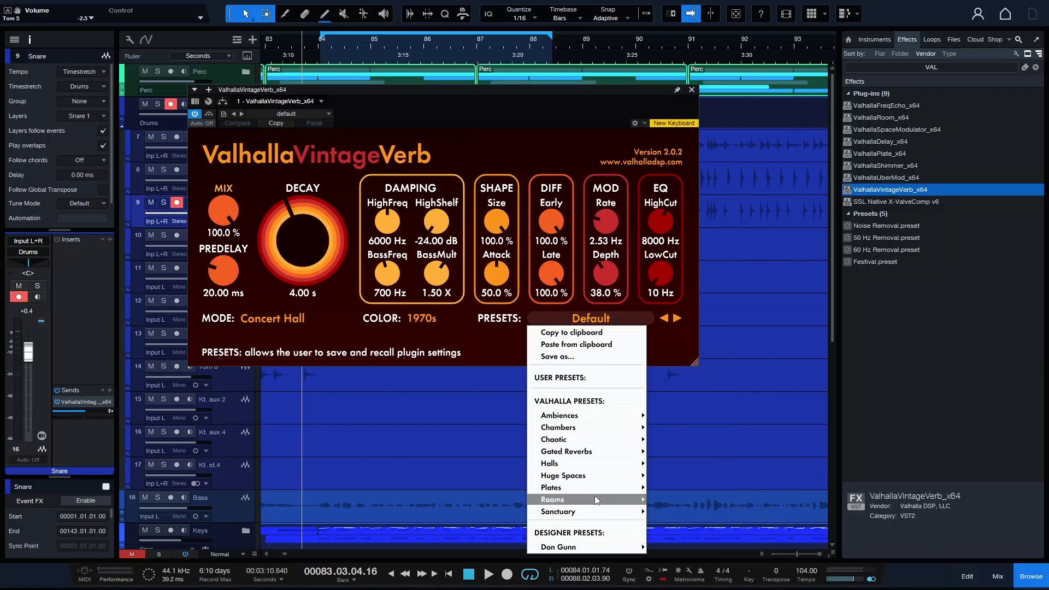
mouse_move(596, 499)
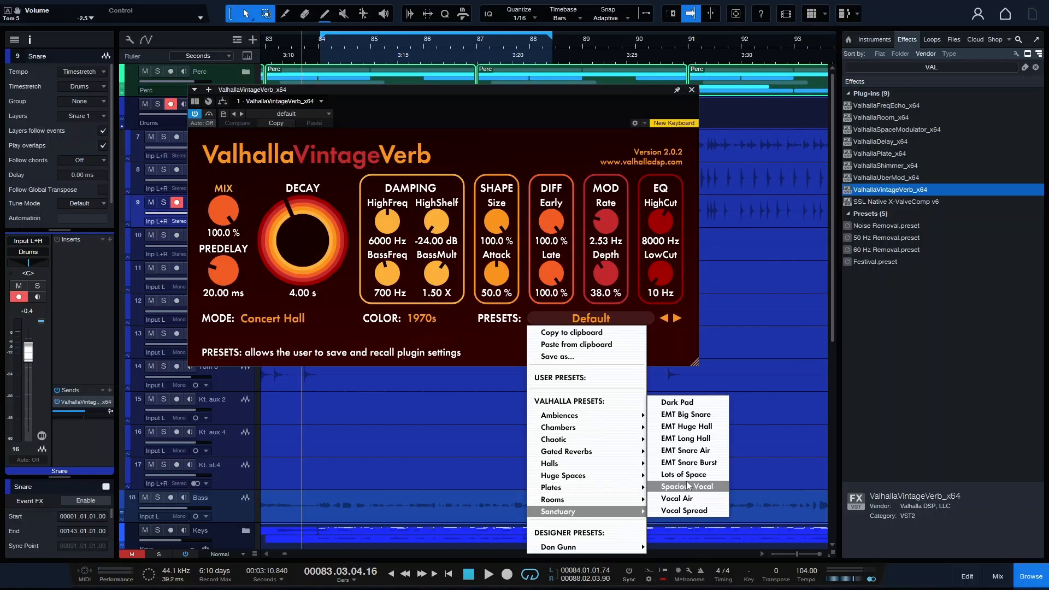
left_click(699, 419)
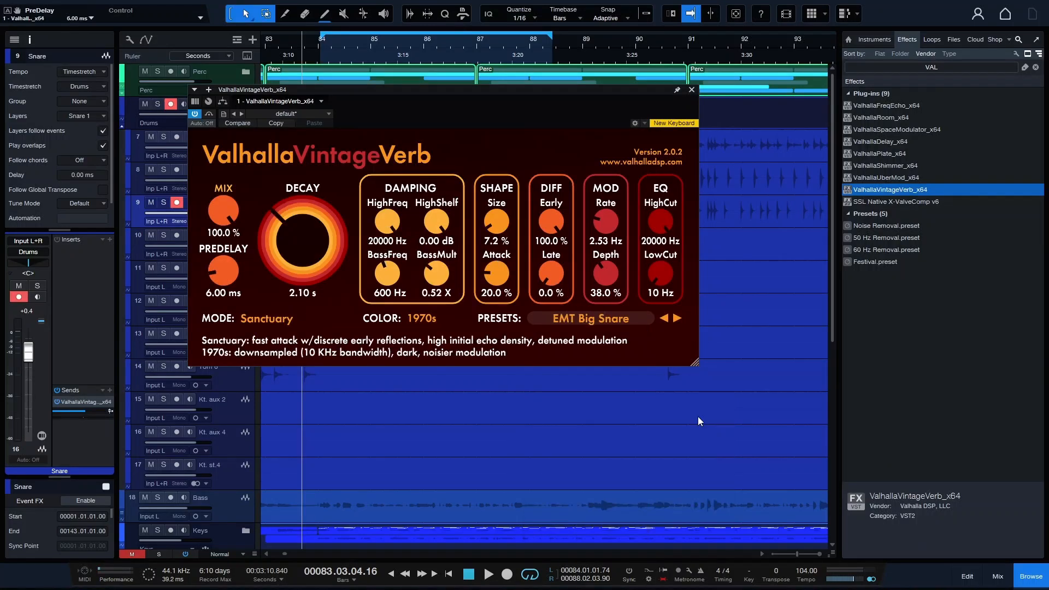
left_click(614, 324)
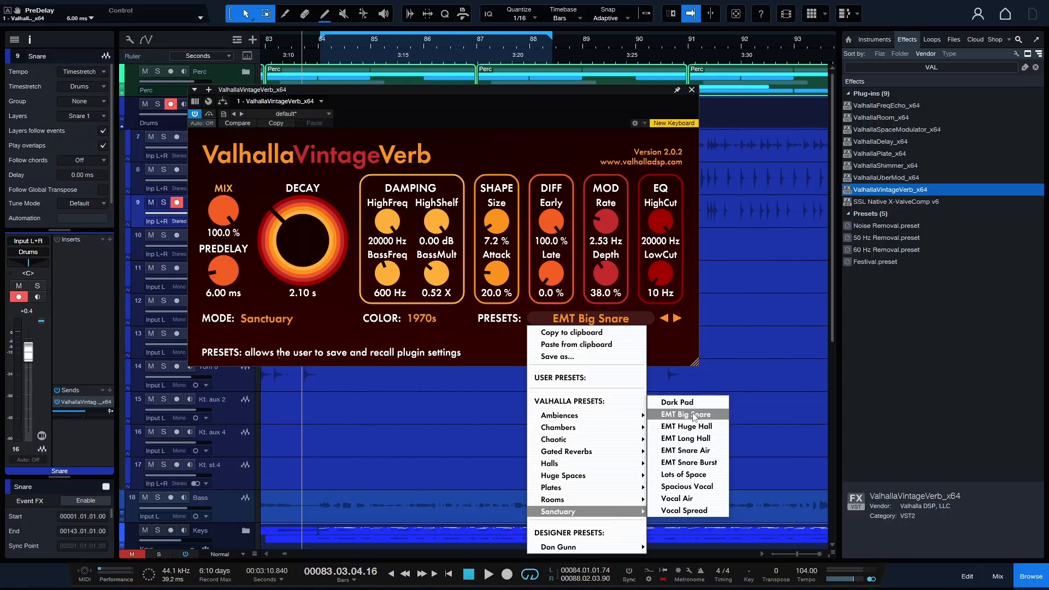
key("space")
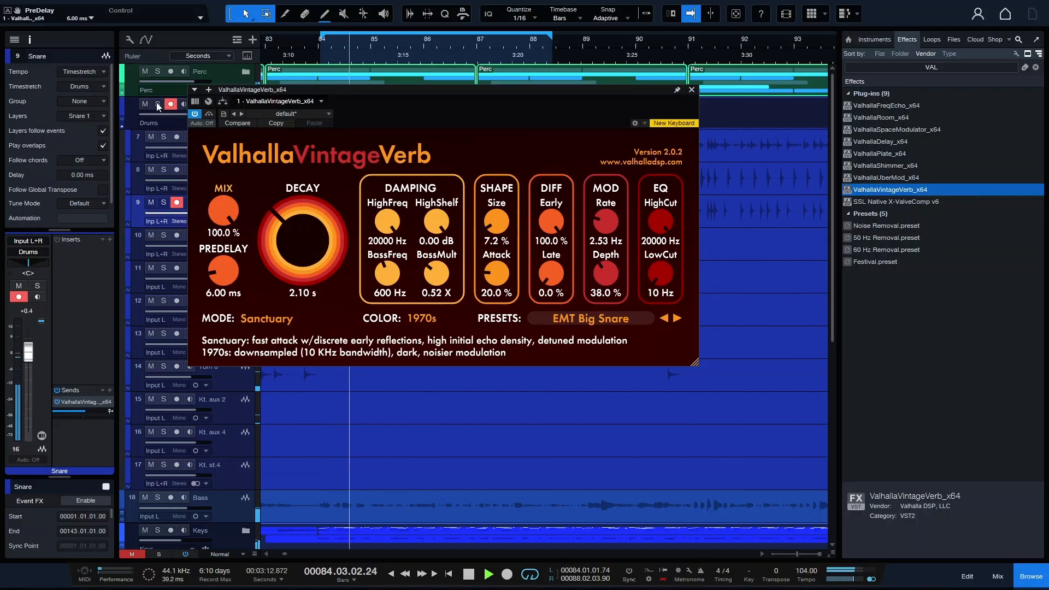
Set the ValhallaVintageVerb mix to 29.2 % and replay the drum loop with it.
key("space")
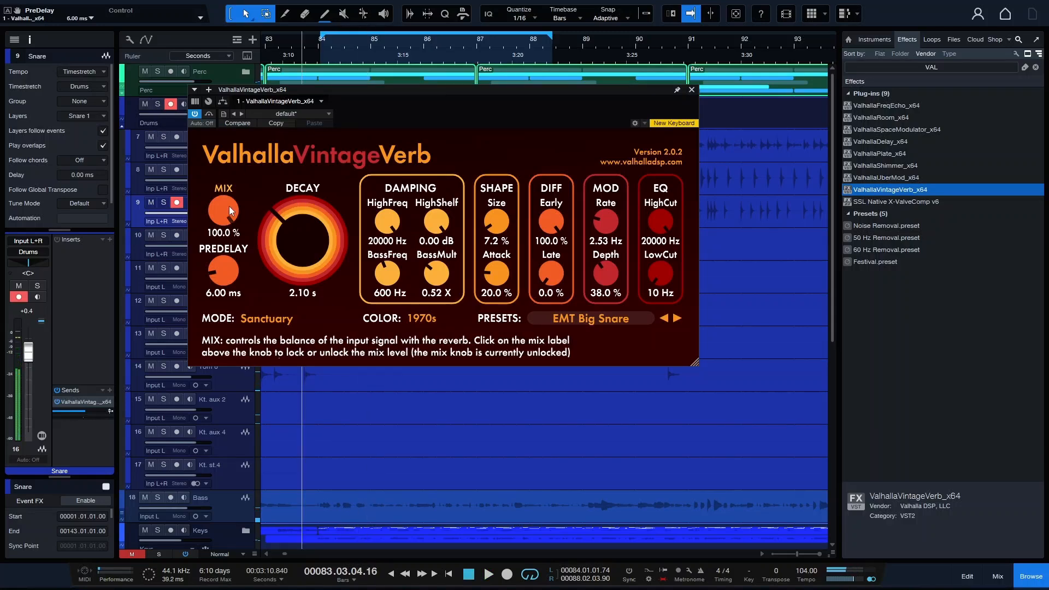
left_click_drag(229, 217, 231, 196)
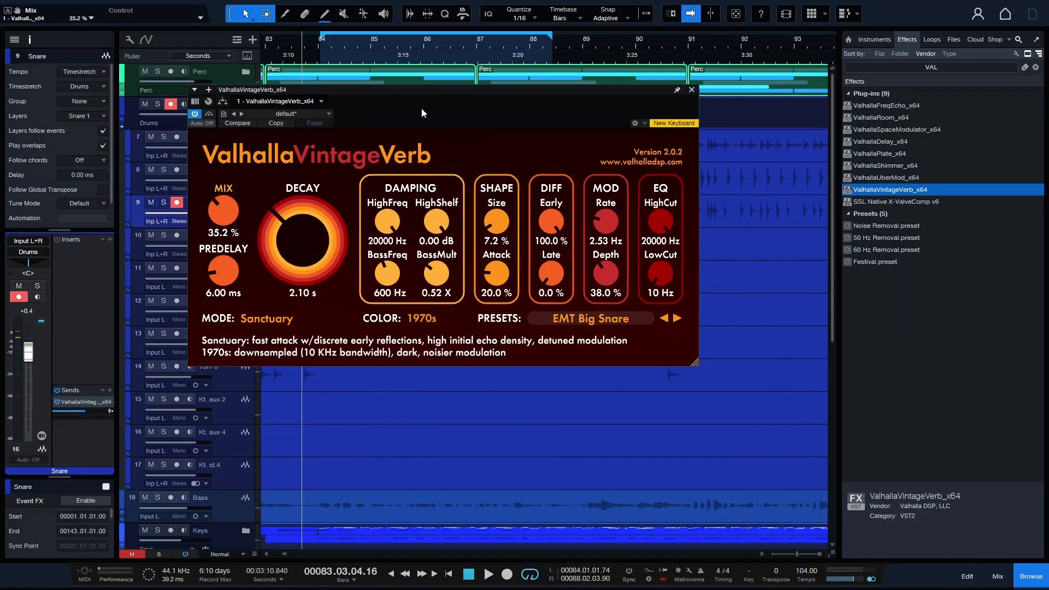
left_click_drag(421, 107, 594, 206)
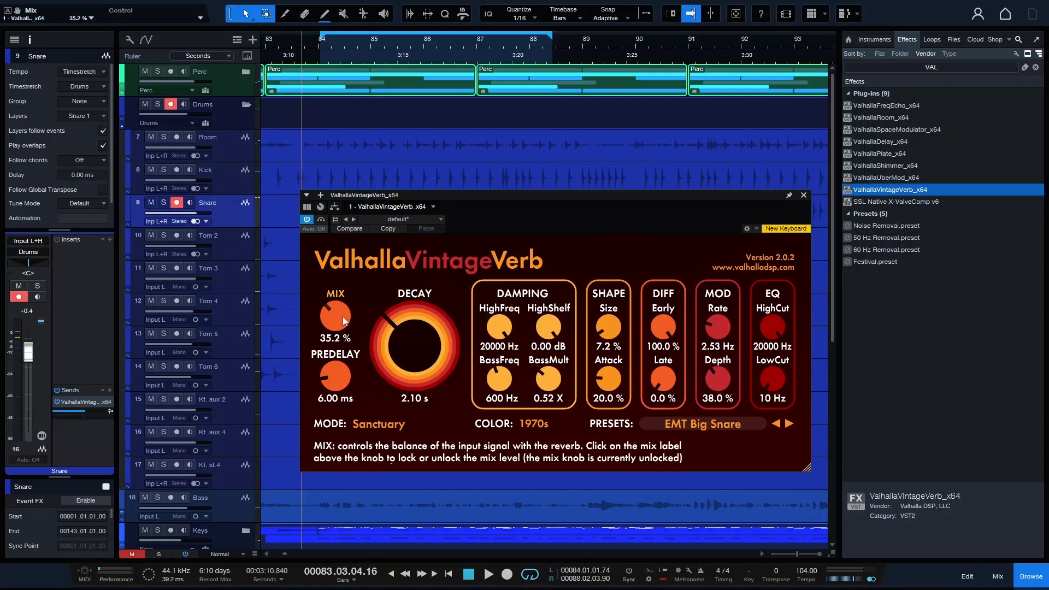
left_click_drag(346, 301, 328, 336)
key("space")
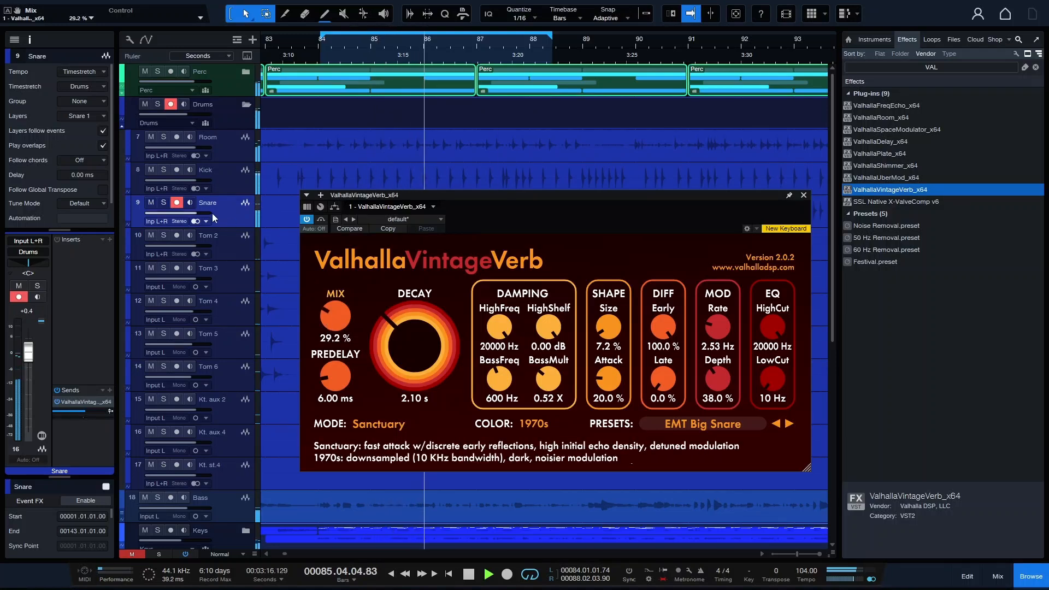
Lower the Snare track's volume to -0.8 during playback, then close the reverb window and the browser.
left_click_drag(213, 215, 207, 216)
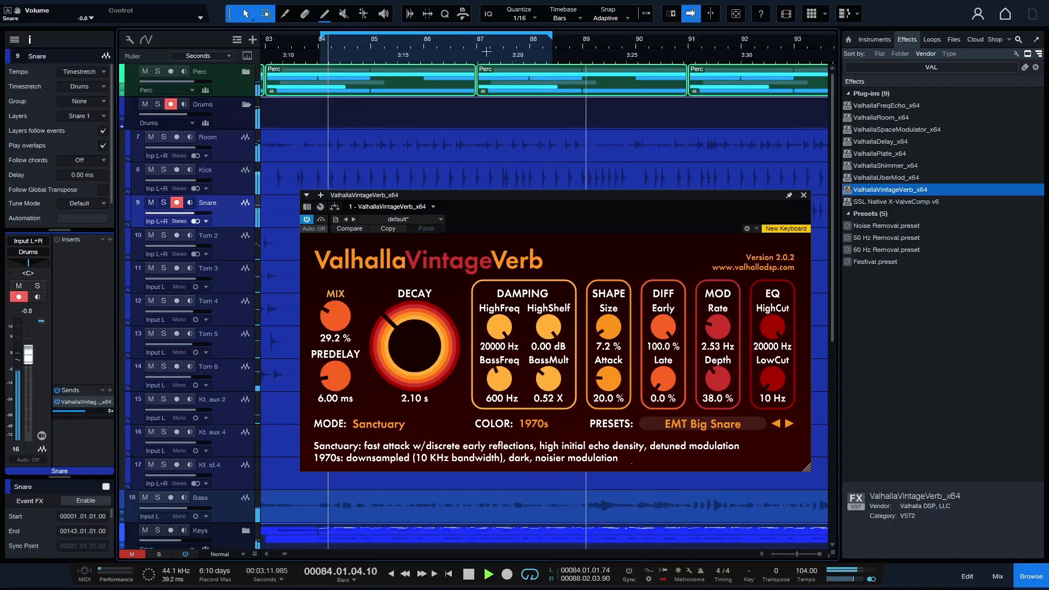
left_click(803, 196)
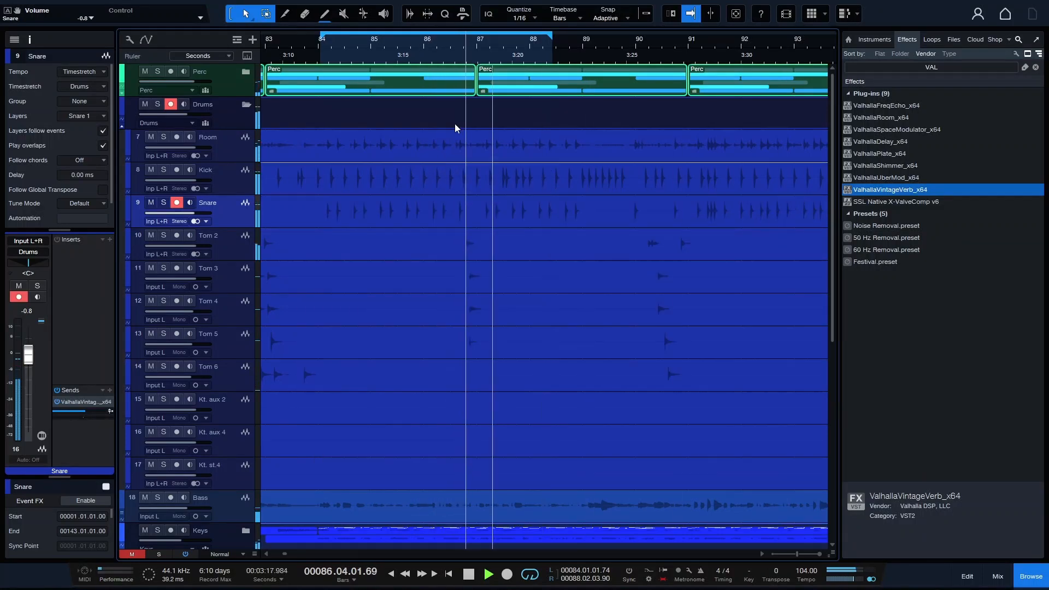
scroll(495, 225, "down", 1)
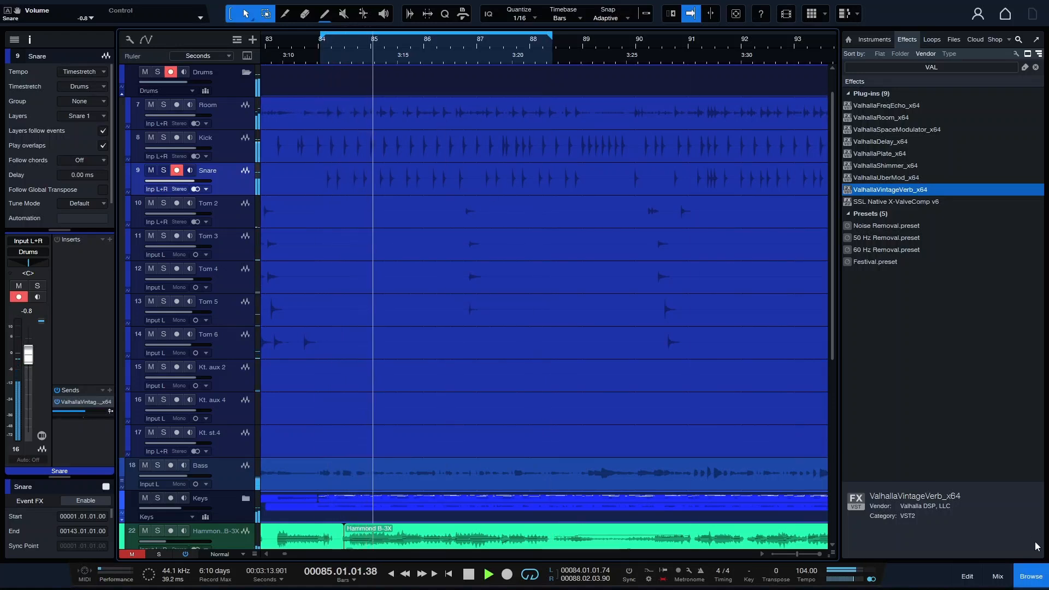
left_click(1031, 577)
key("space")
Rename the ValhallaVintageVerb FX channel in the mixer as Snare Verb and hide the mixer.
left_click(998, 577)
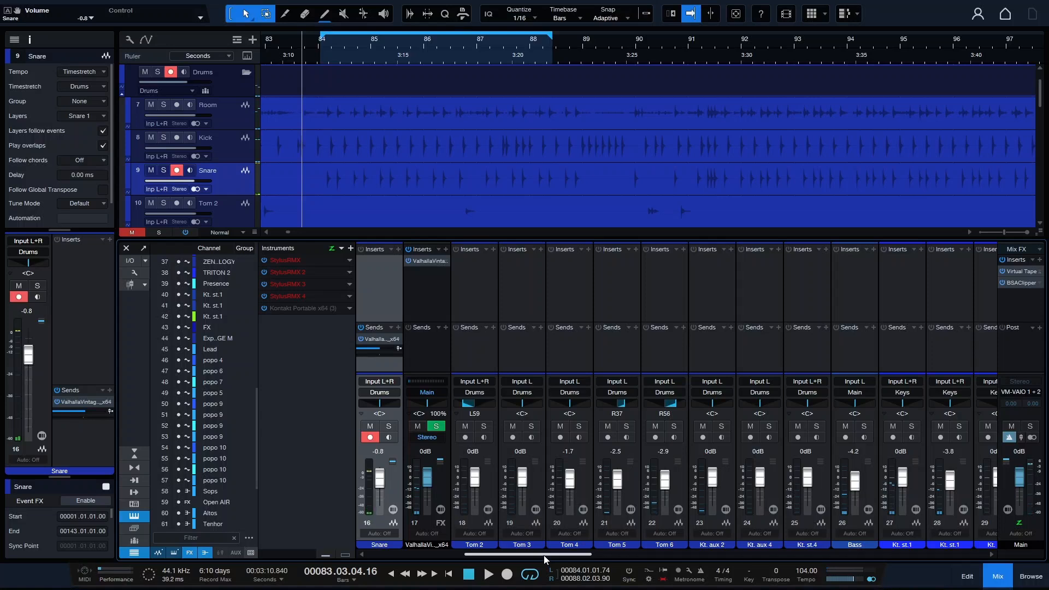
left_click_drag(544, 555, 528, 555)
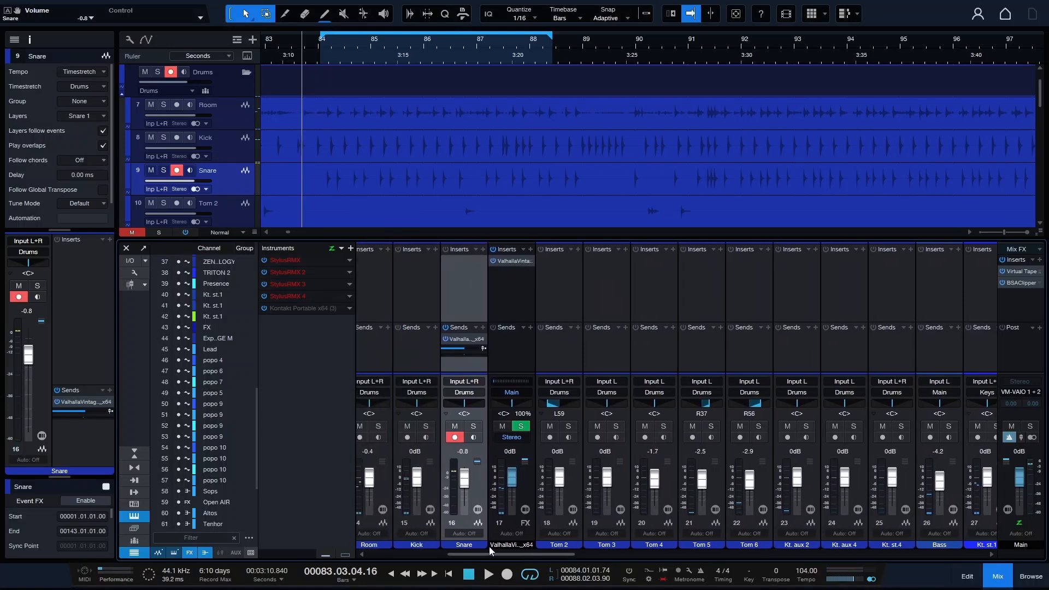
left_click(525, 505)
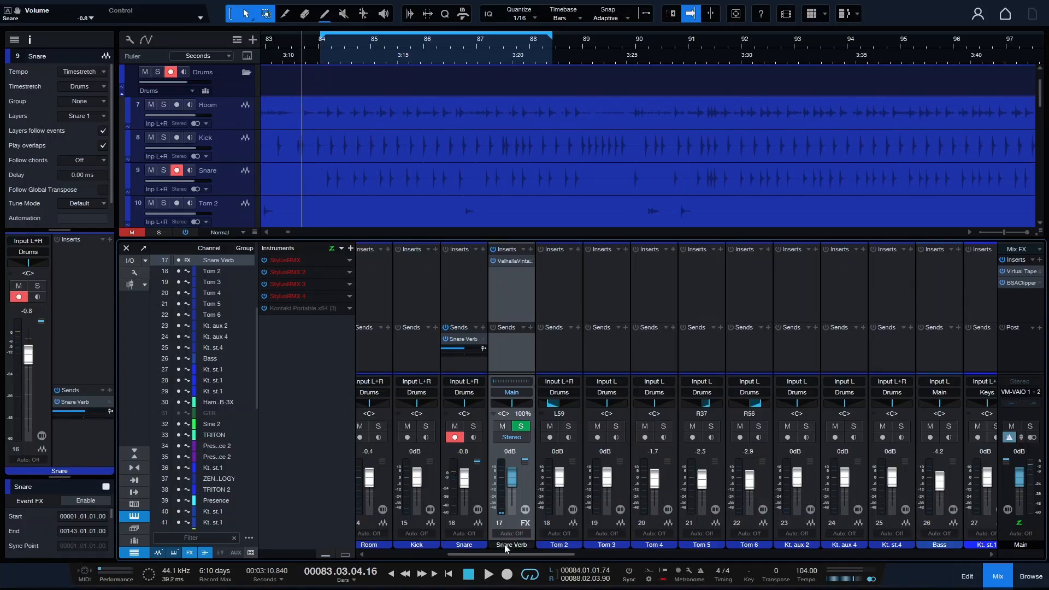
left_click(995, 575)
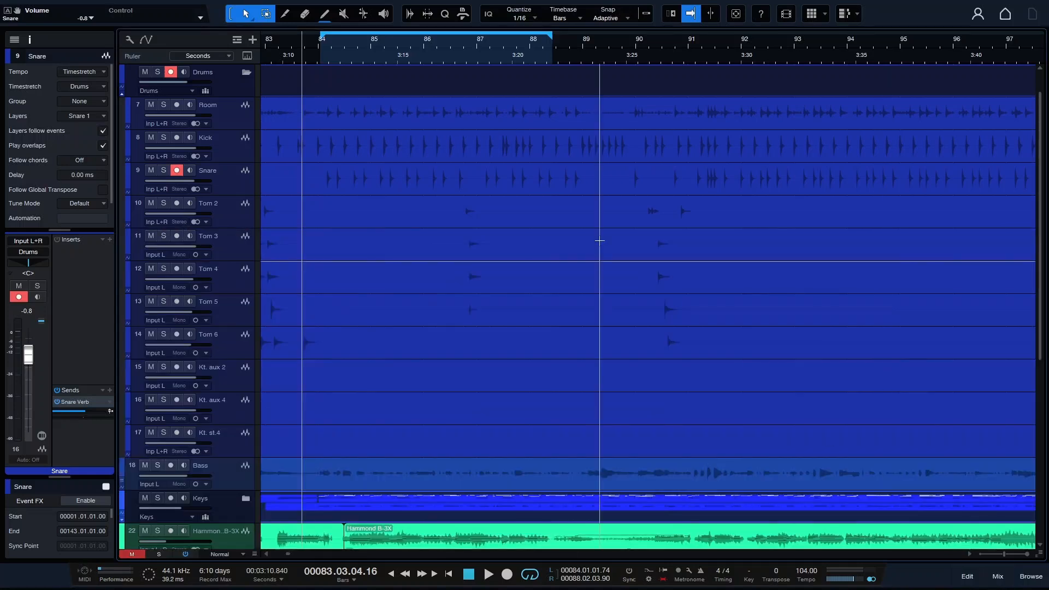
Play the short tom fill near the end of bar 86 in the drum tracks.
scroll(457, 48, "down", 2)
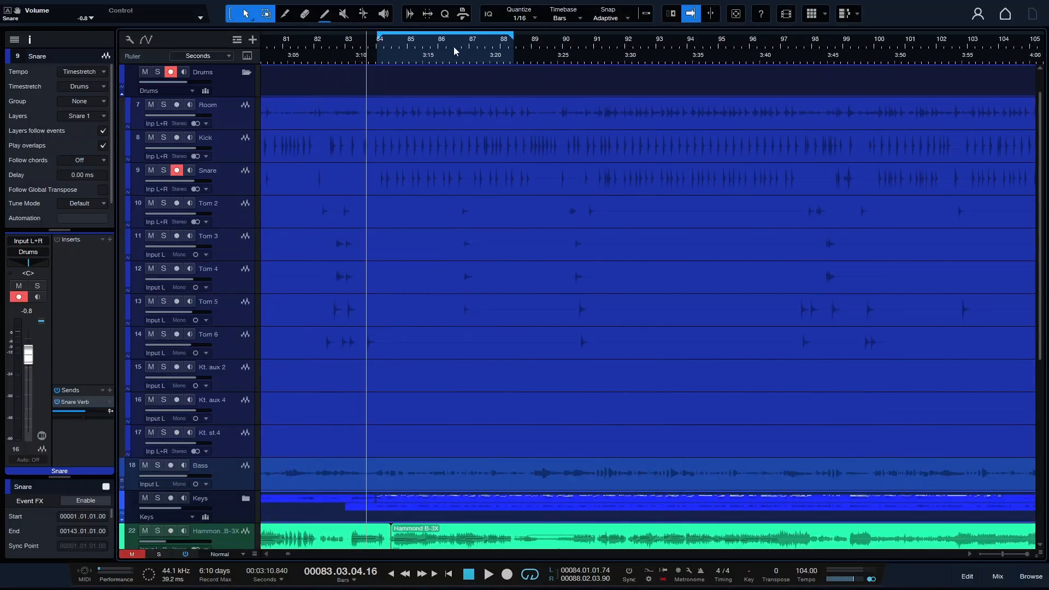
left_click(454, 47)
scroll(458, 41, "up", 2)
key("space")
scroll(452, 44, "up", 3)
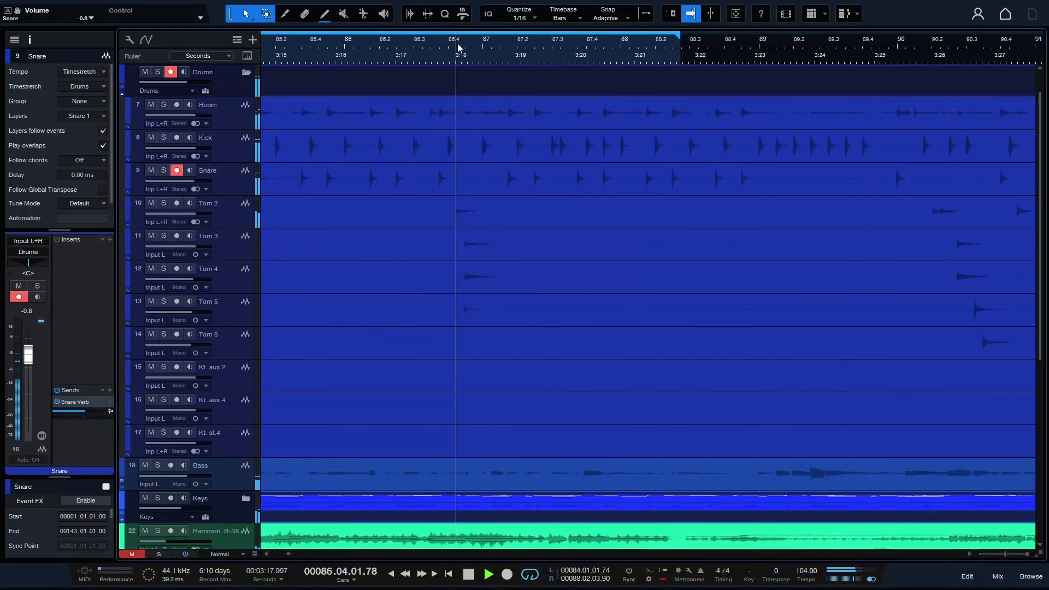
key("space")
Add a send to the Snare Verb channel on Tom 2 through Tom 5 together, and check the individual toms.
left_click(238, 220)
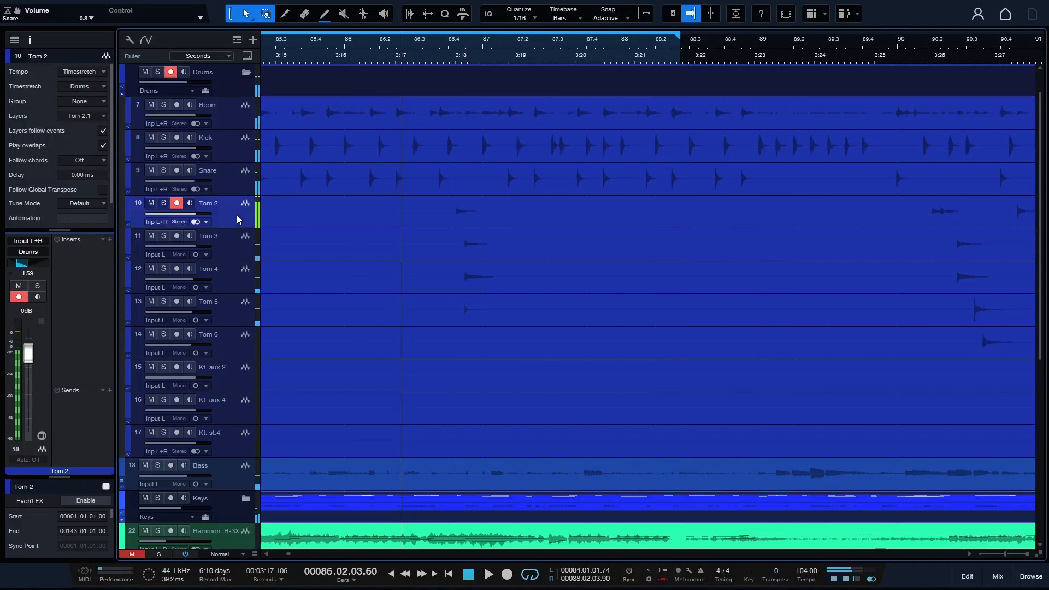
left_click(238, 309)
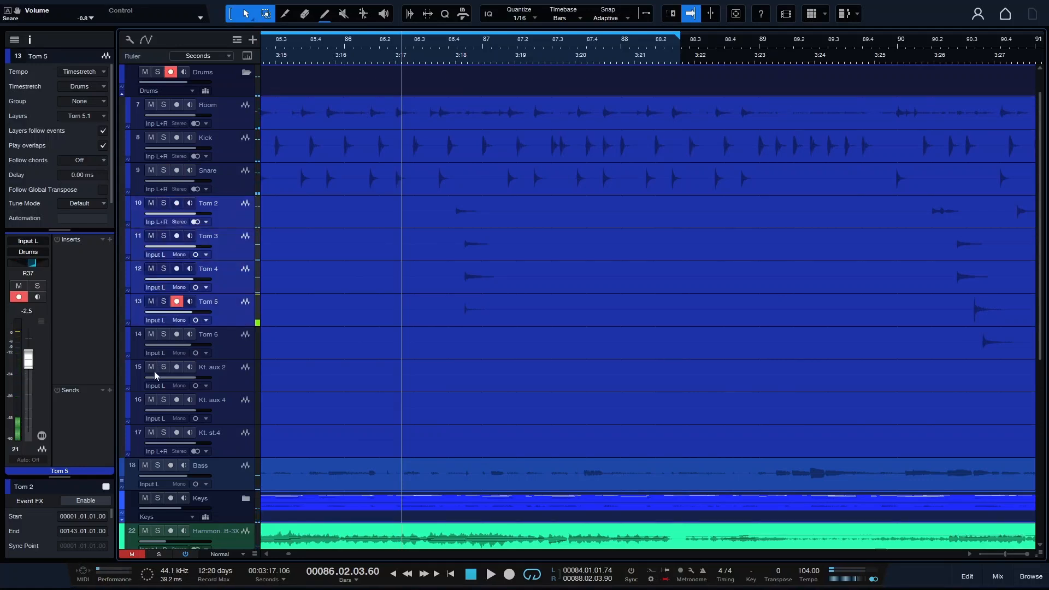
left_click(110, 391)
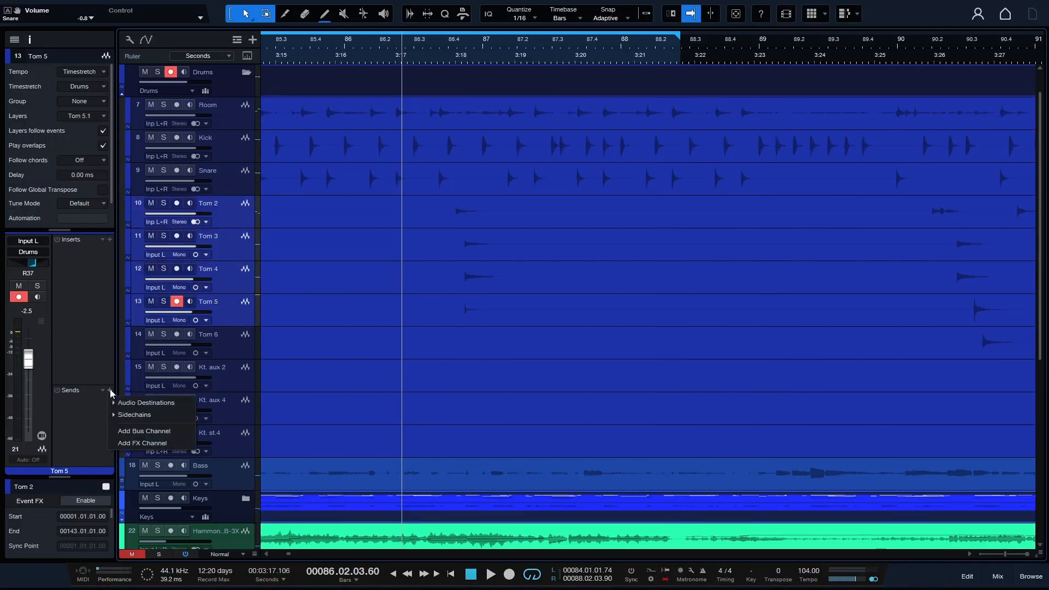
left_click(115, 416)
left_click(115, 415)
left_click(115, 404)
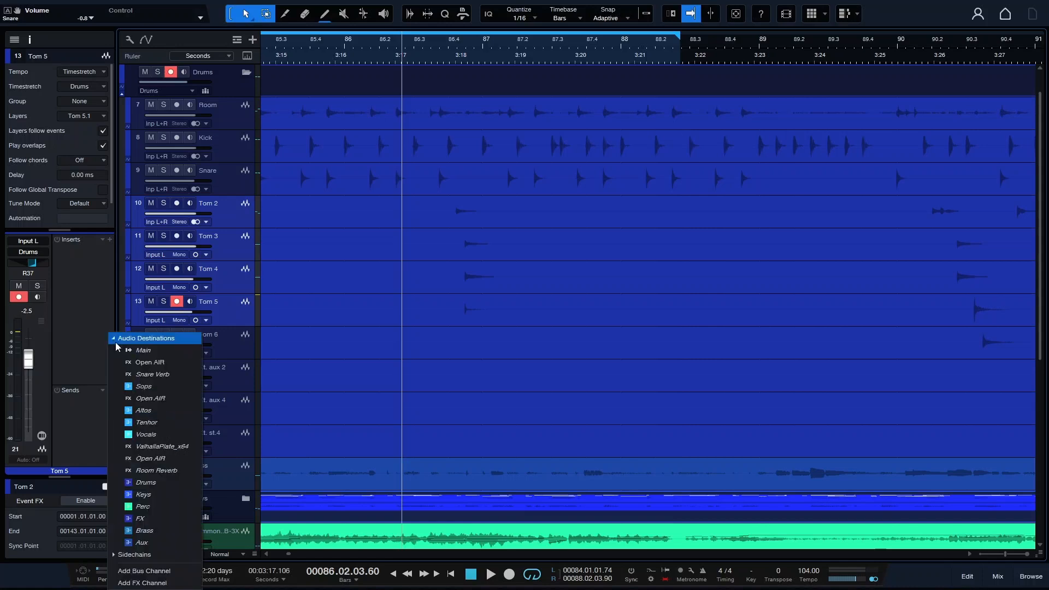
left_click(166, 552)
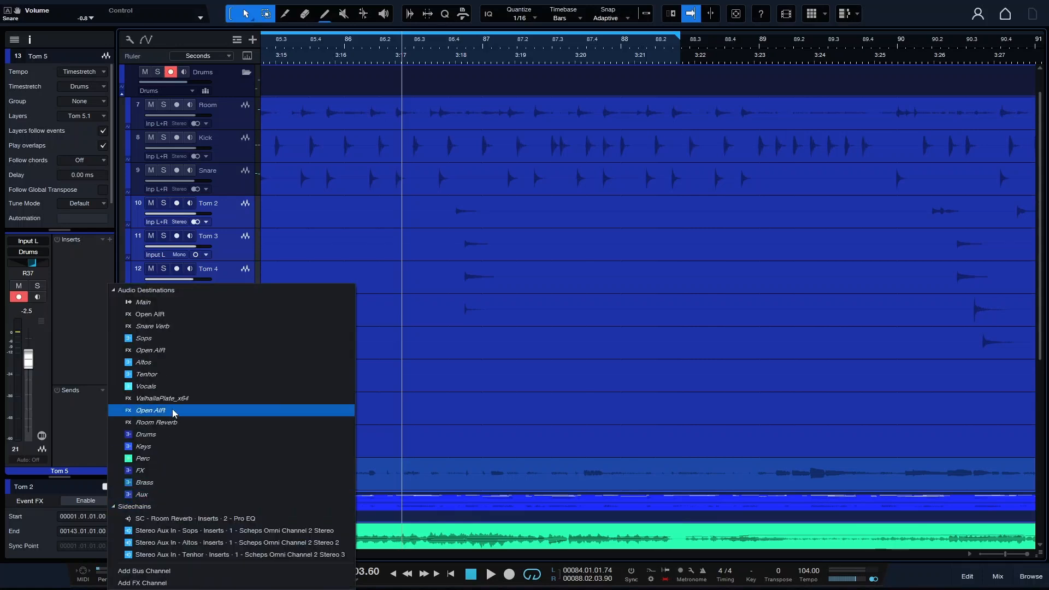
left_click(165, 326)
left_click(230, 281)
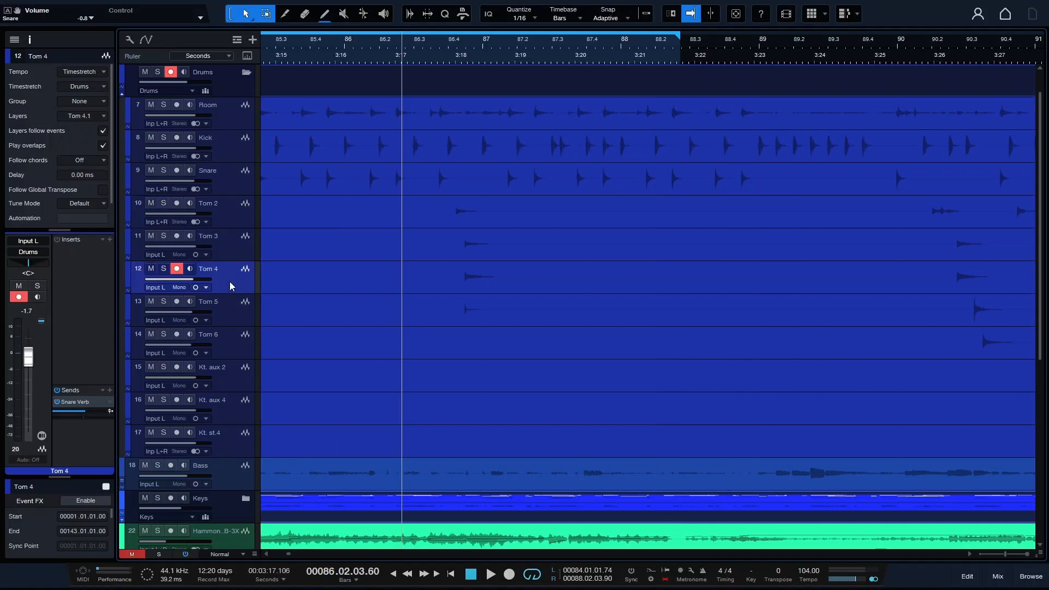
left_click(228, 252)
left_click(232, 219)
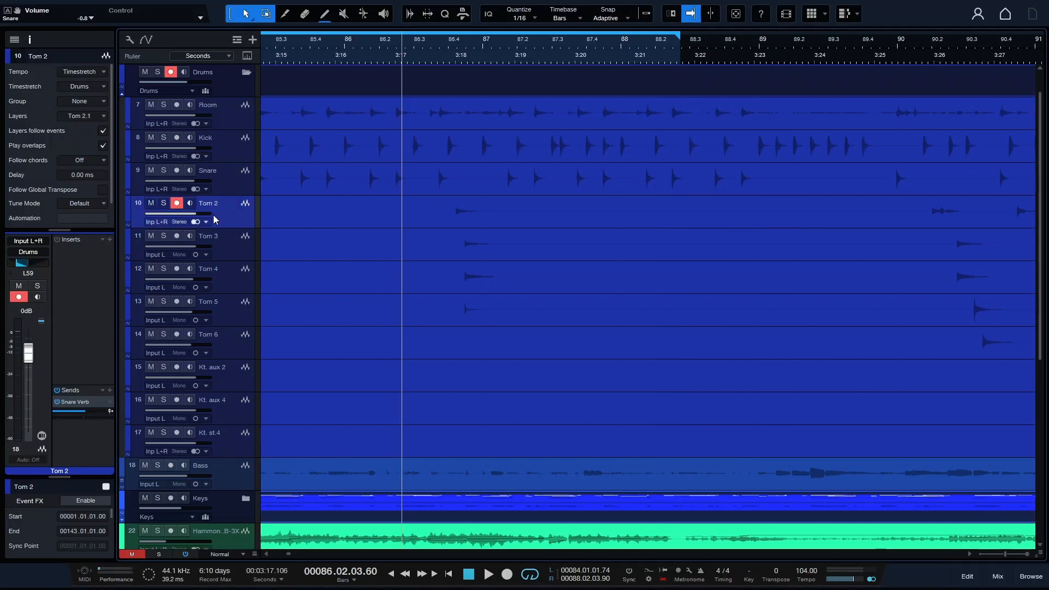
Audition the tom fill from about bar 86.3 with the Snare Verb send active.
left_click(430, 44)
key("space")
key("space")
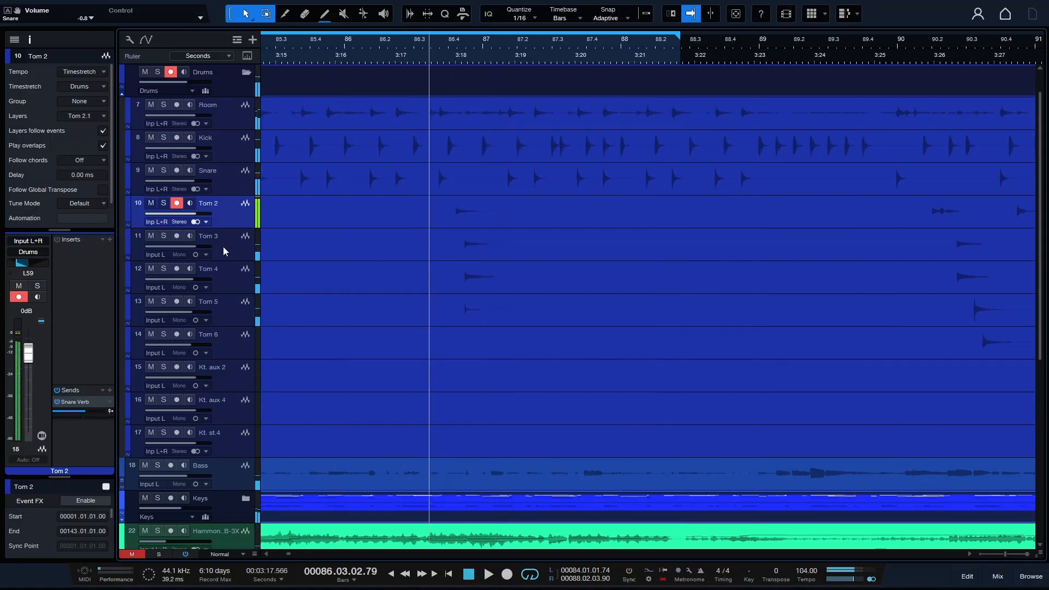
key("space")
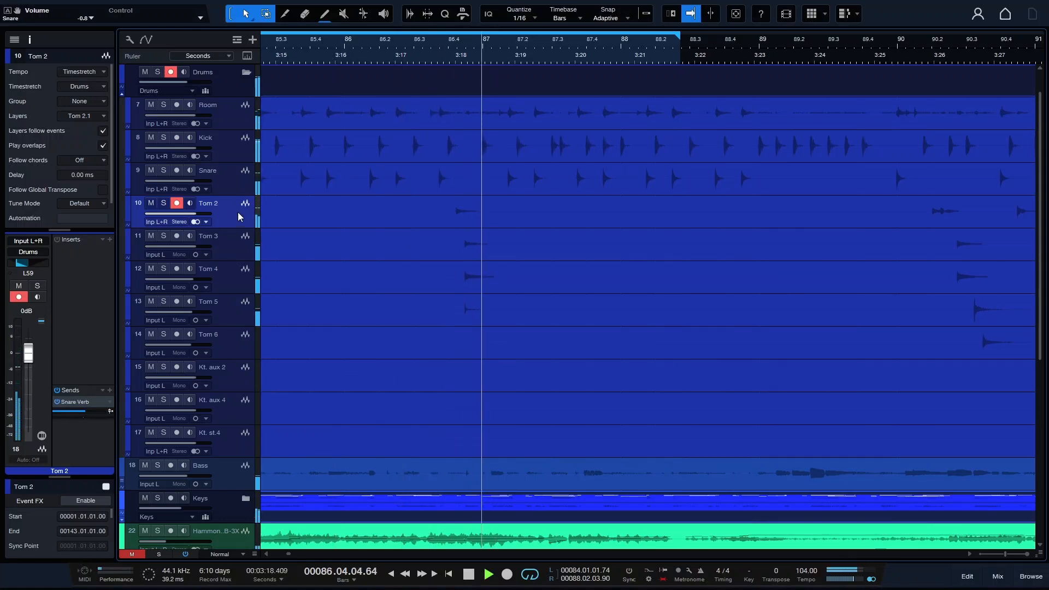
scroll(381, 46, "down", 2)
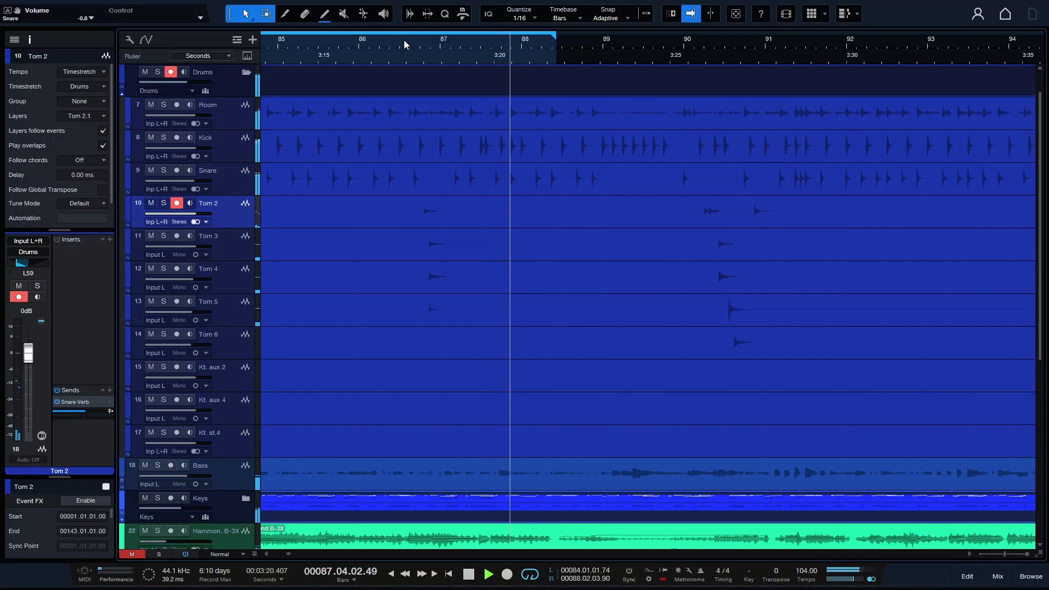
key("space")
scroll(422, 49, "up", 2)
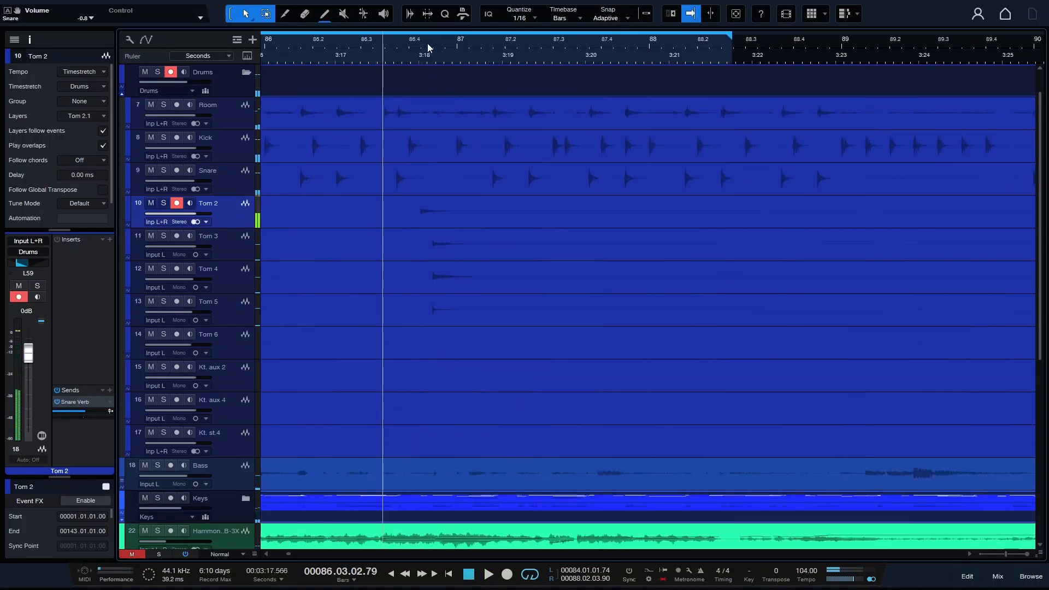
scroll(428, 41, "down", 3)
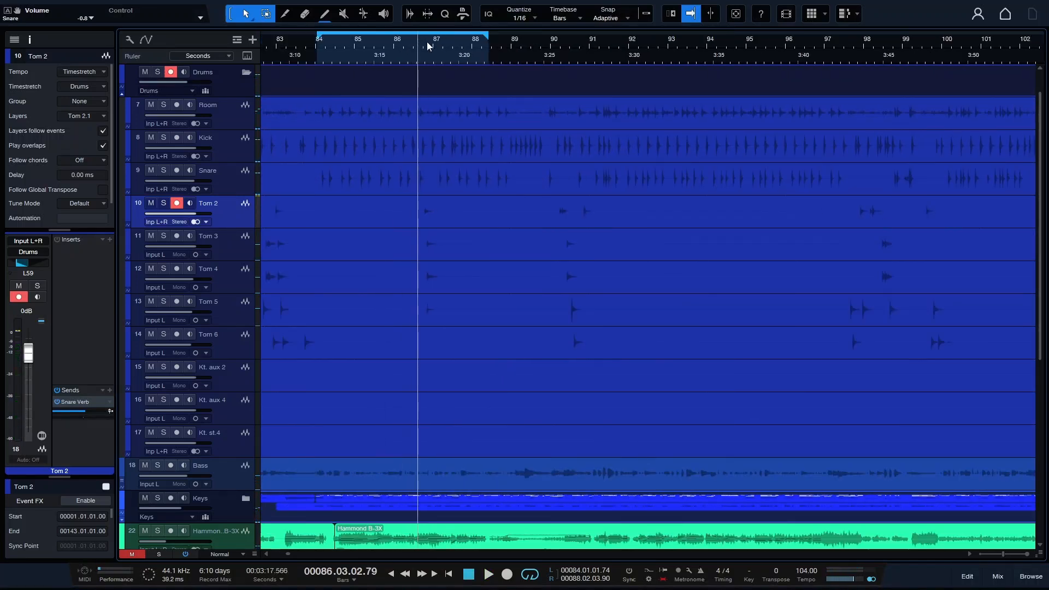
Turn looping off, disarm Tom 2, and play the tom fill around bar 90.
key("space")
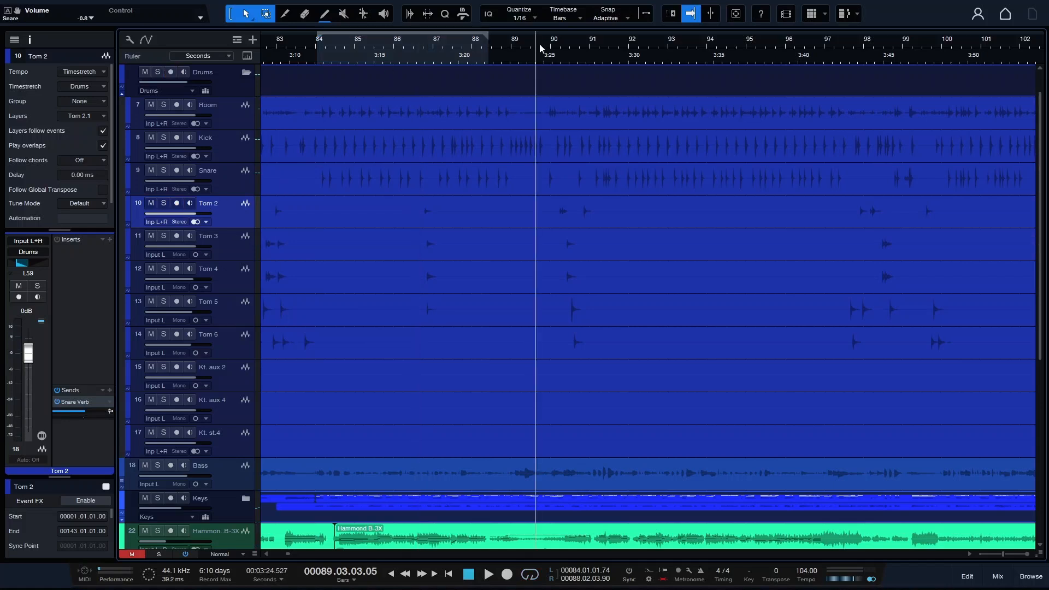
scroll(584, 41, "up", 2)
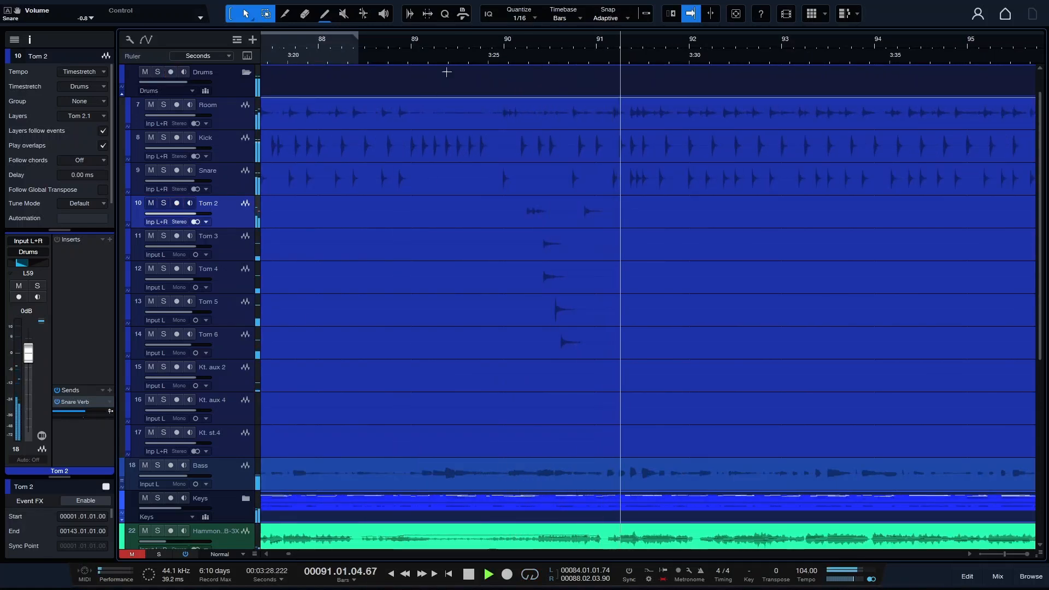
scroll(416, 44, "down", 3)
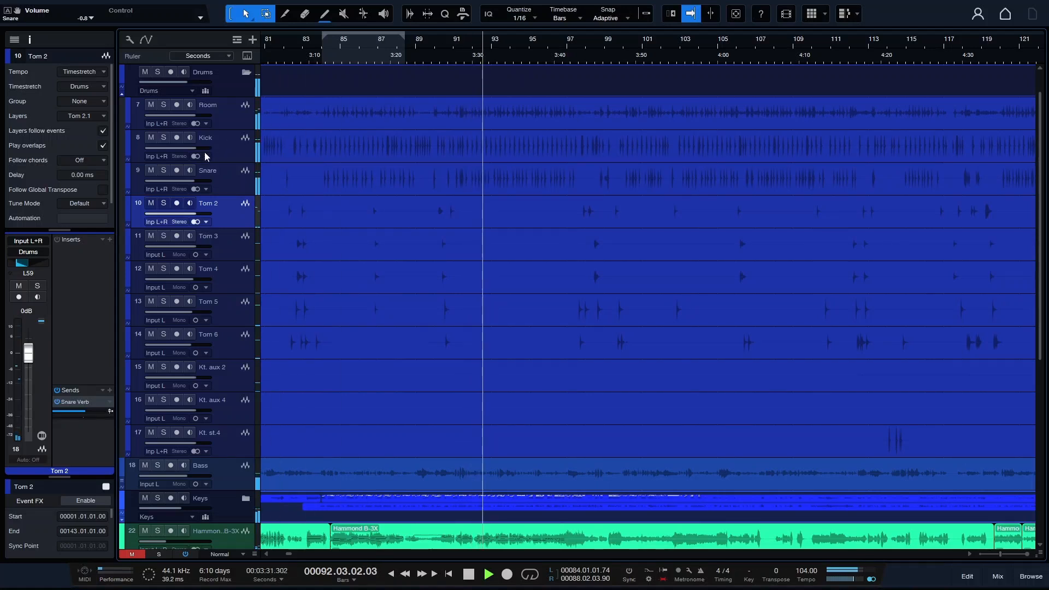
left_click(429, 42)
scroll(424, 40, "up", 3)
scroll(405, 42, "up", 3)
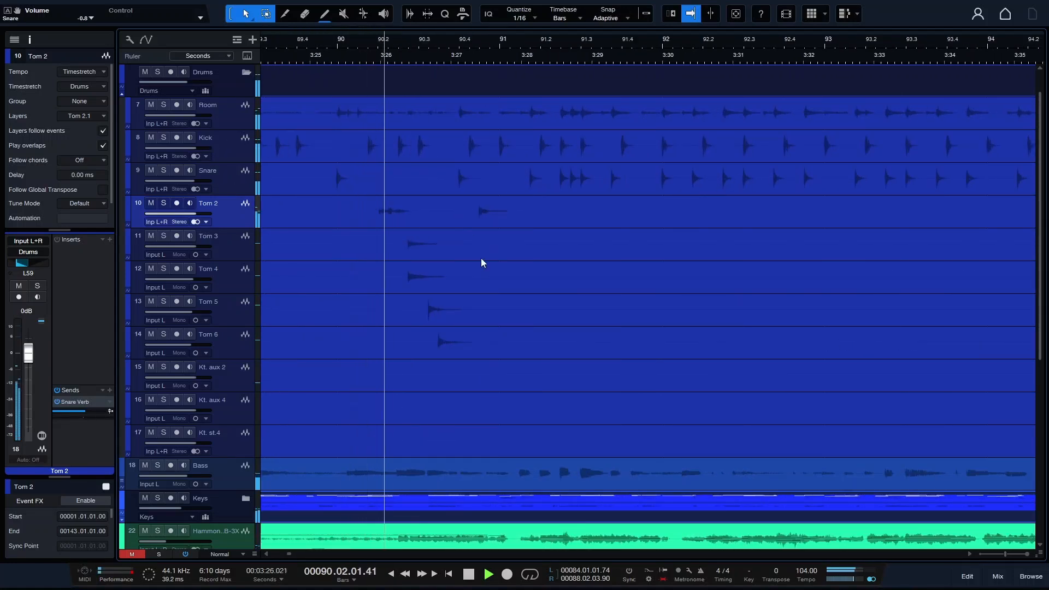
Try lowering Tom 5's volume to -9.6 while replaying the tom fill around bar 90.
left_click(224, 281)
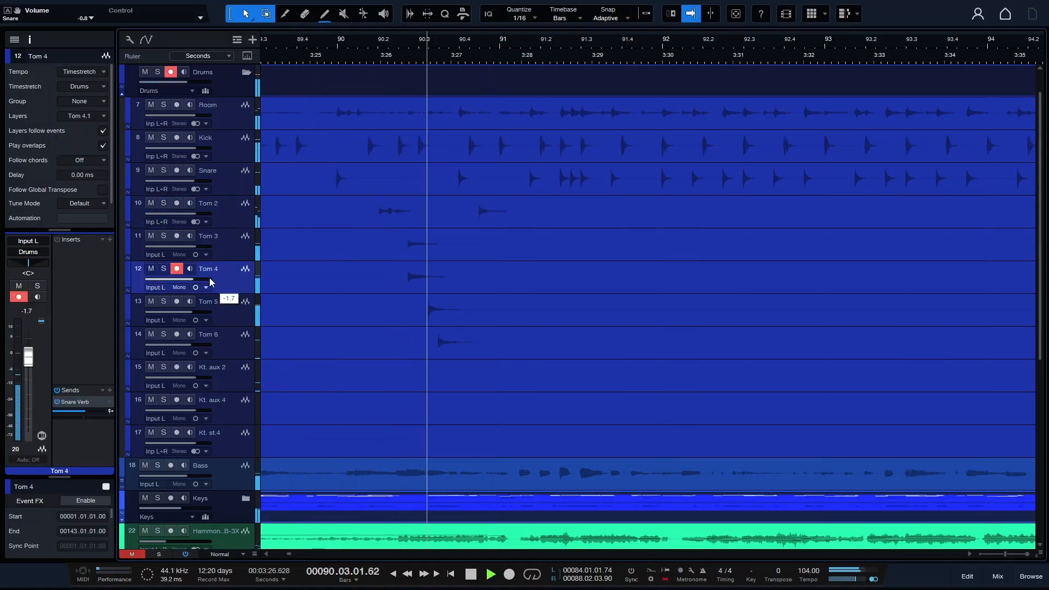
key("space")
key("space")
left_click(232, 314)
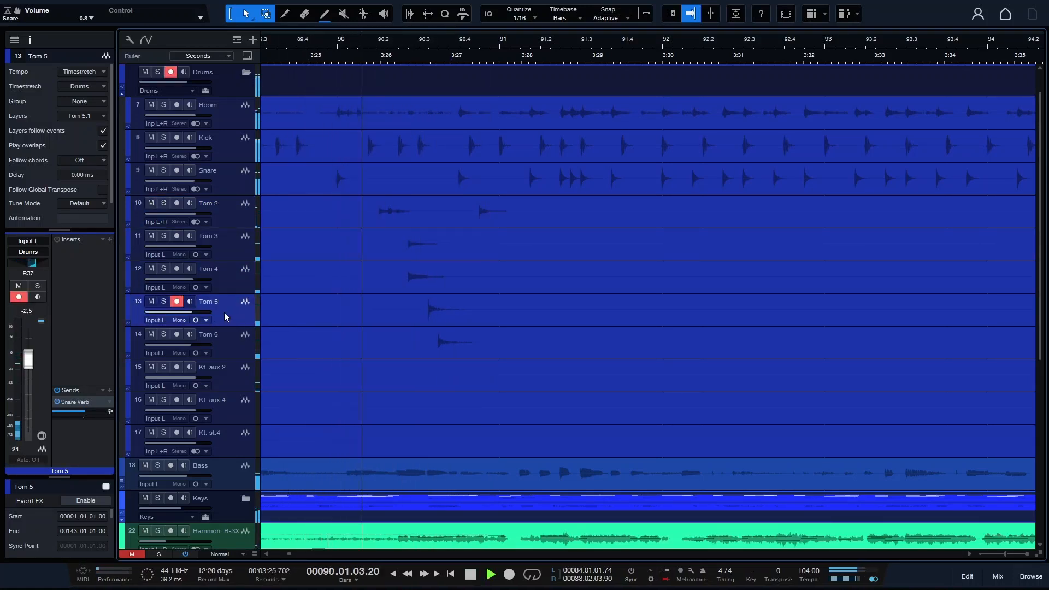
left_click_drag(224, 312, 195, 313)
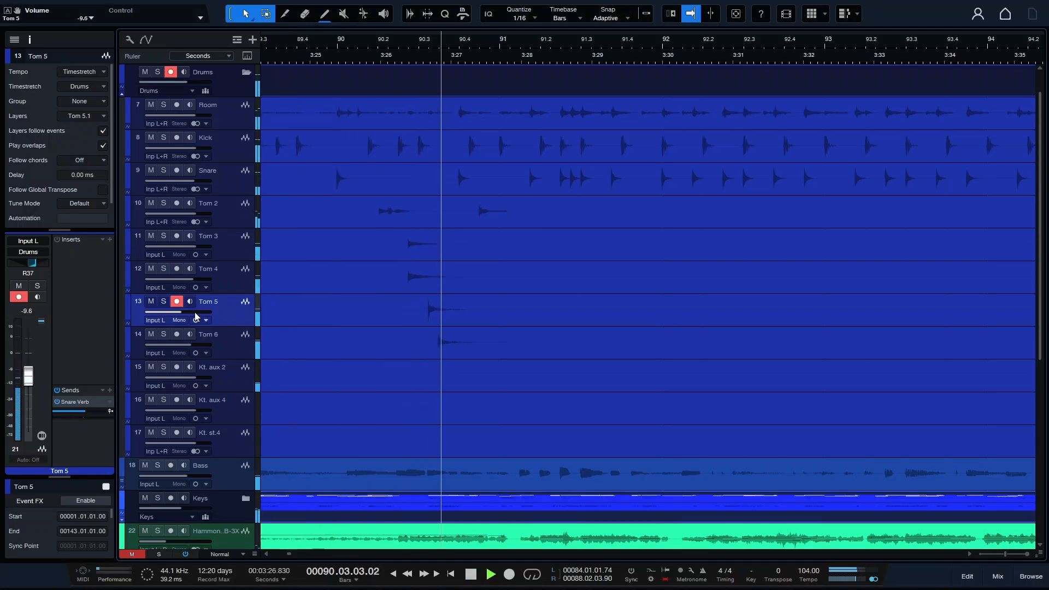
key("space")
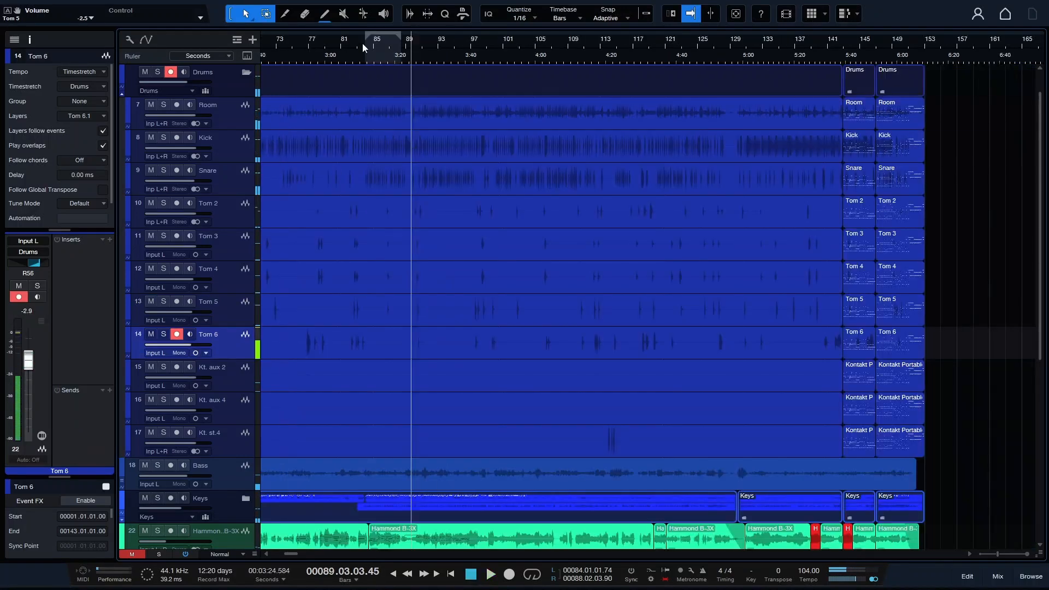
Collapse the Drums folder track and select the Perc folder track.
scroll(344, 45, "up", 2)
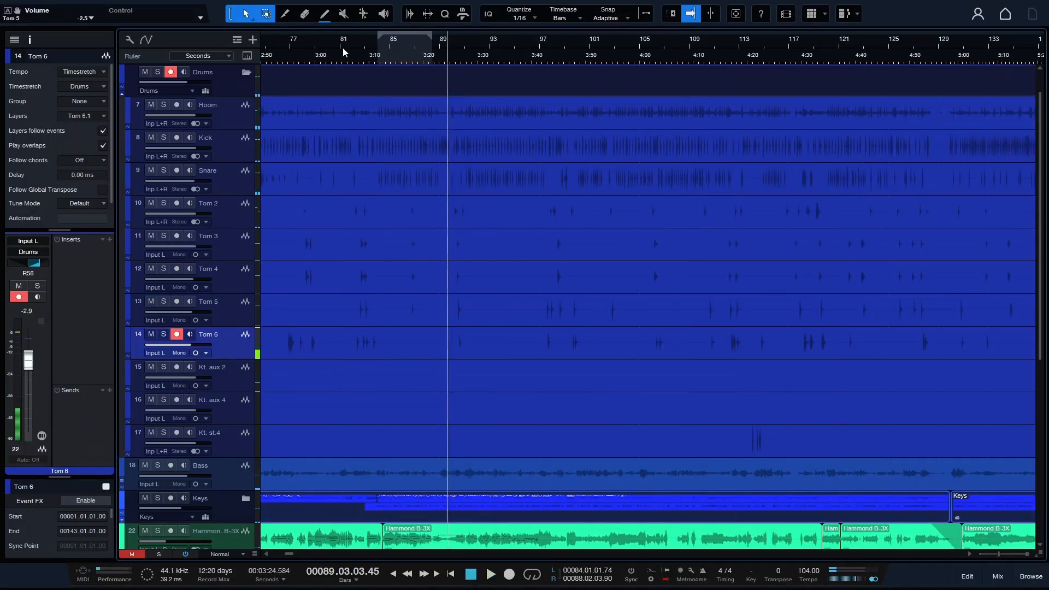
scroll(245, 114, "up", 1)
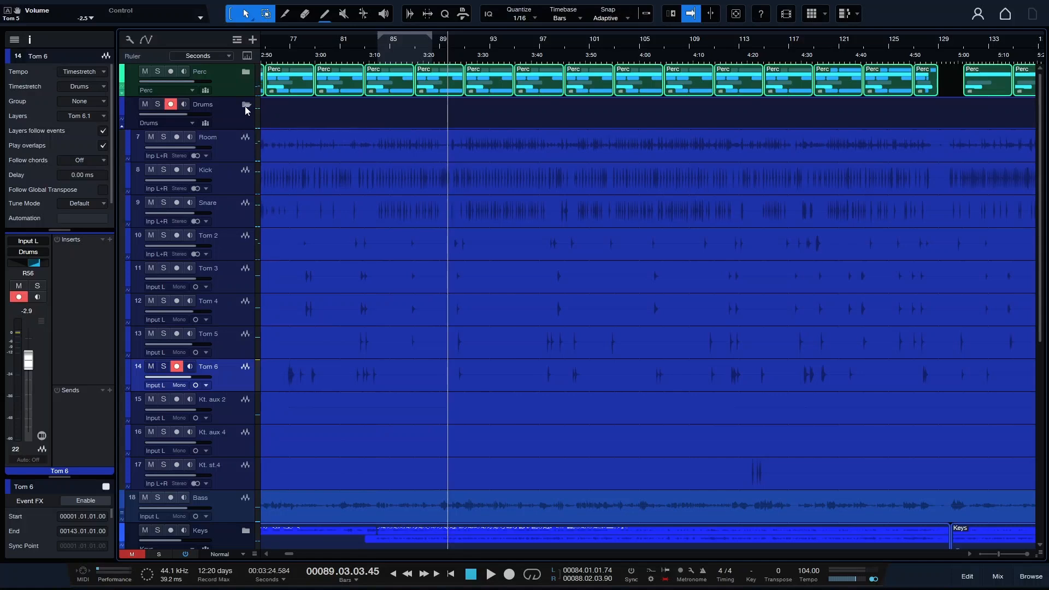
left_click(245, 104)
left_click(204, 83)
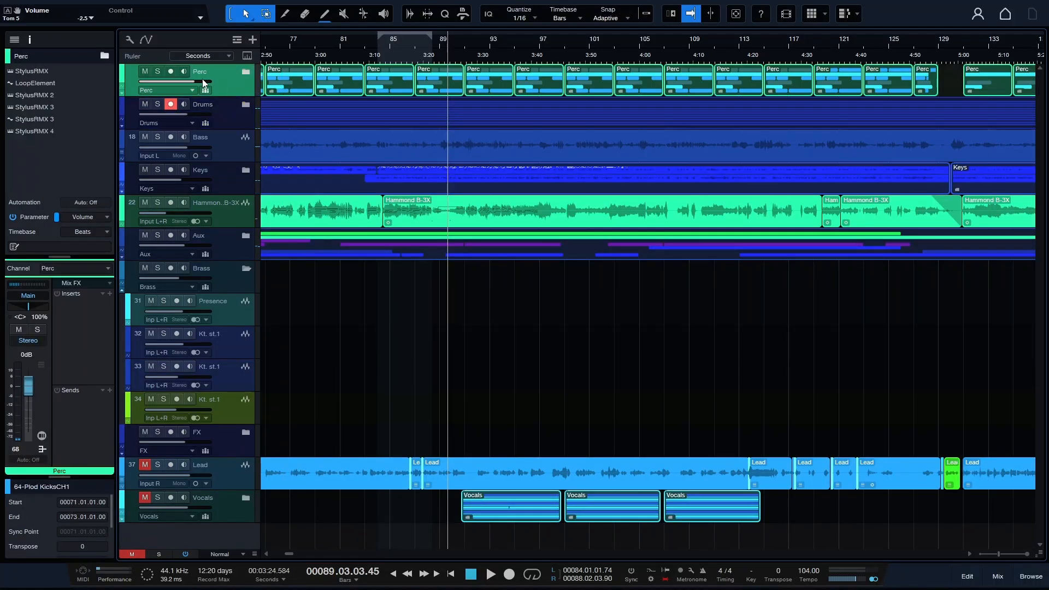
Expand the Perc folder track, solo it, and insert a Compressor on the Perc channel.
left_click(246, 72)
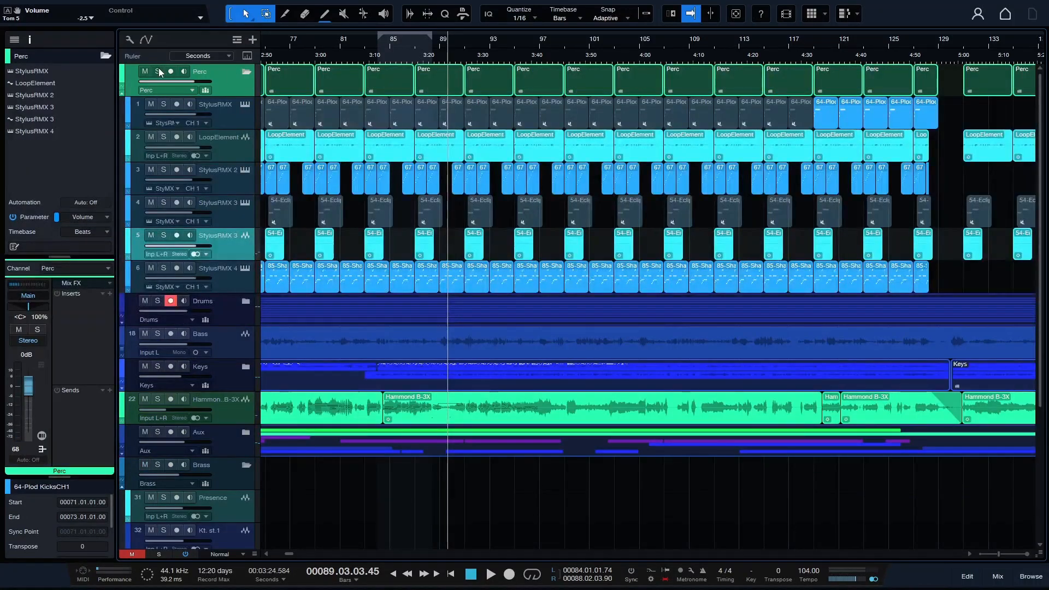
left_click(157, 71)
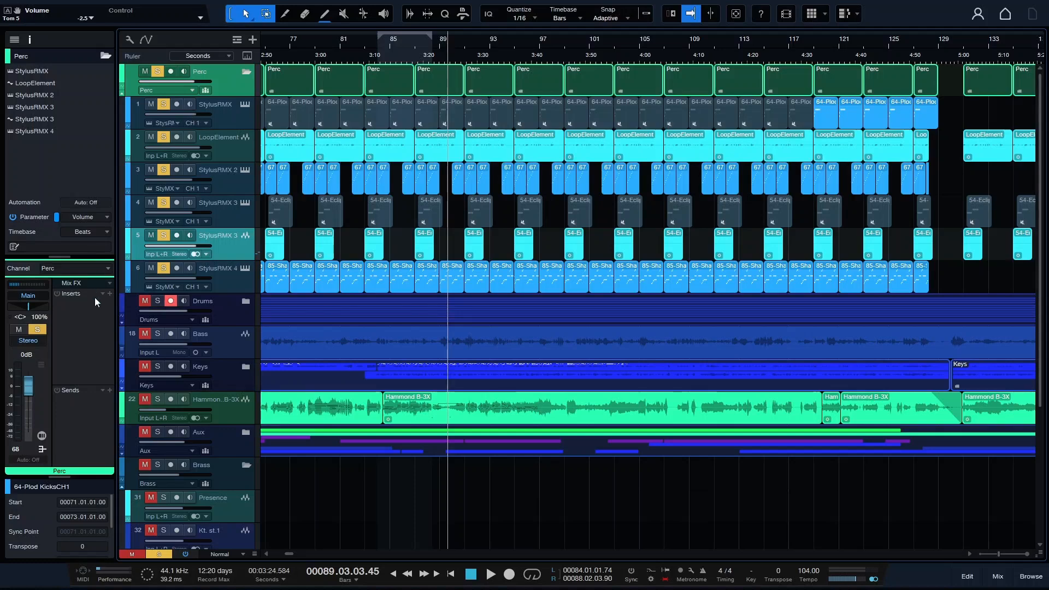
left_click(110, 293)
type("com")
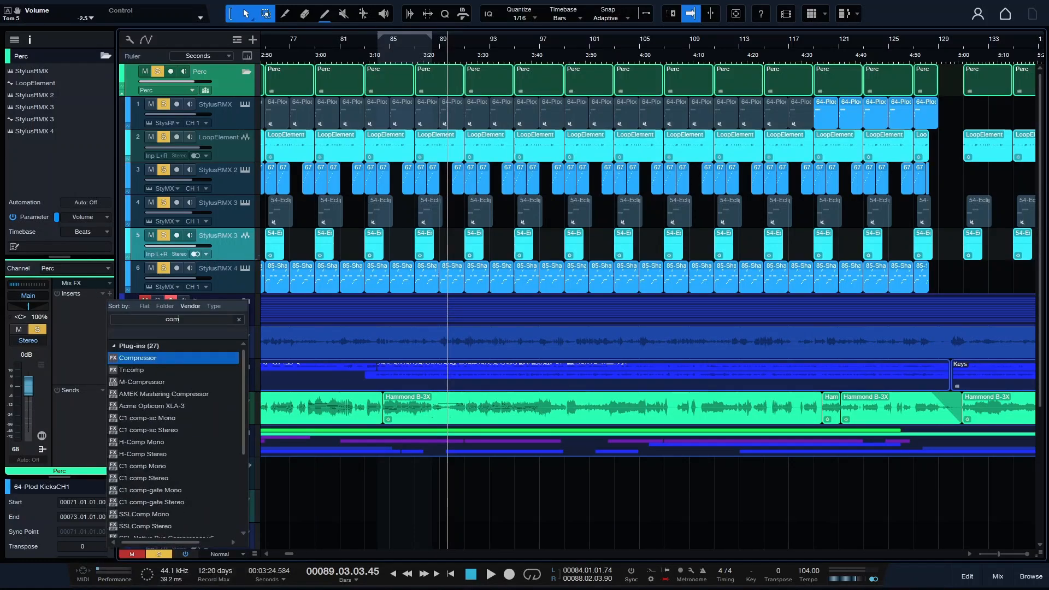
key("Return")
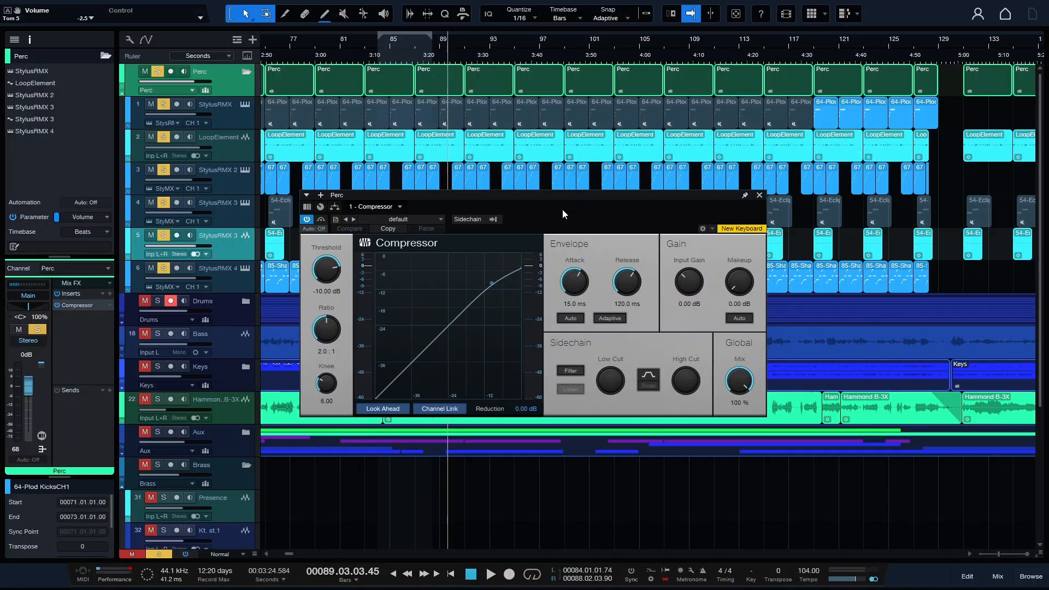
left_click_drag(566, 217, 593, 162)
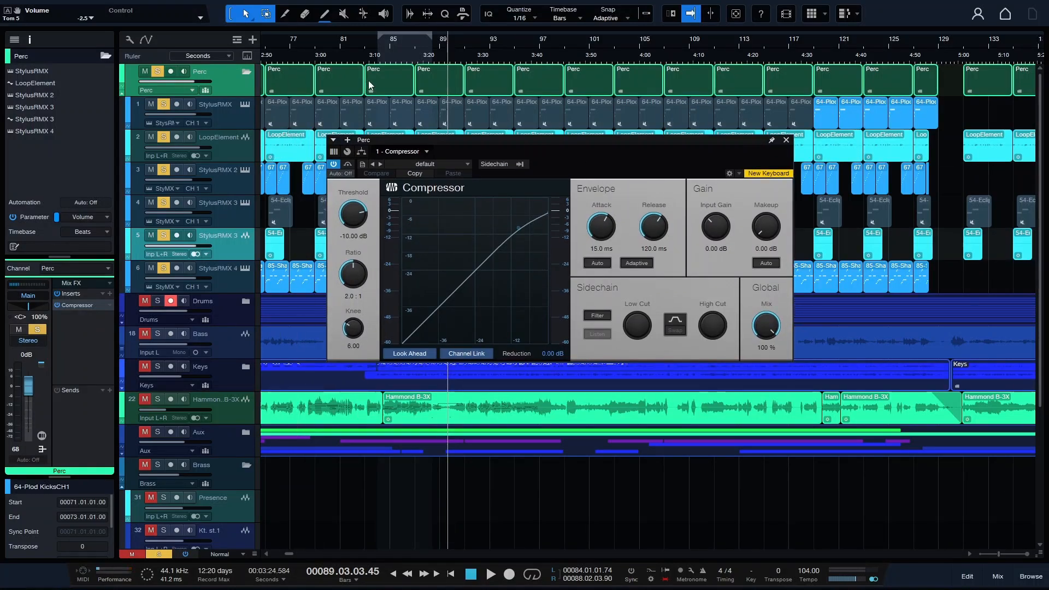
Play the percussion from about bar 84, set the Compressor's threshold to -21.76 dB and makeup gain to 6.24 dB, and unsolo Perc.
left_click(381, 40)
key("space")
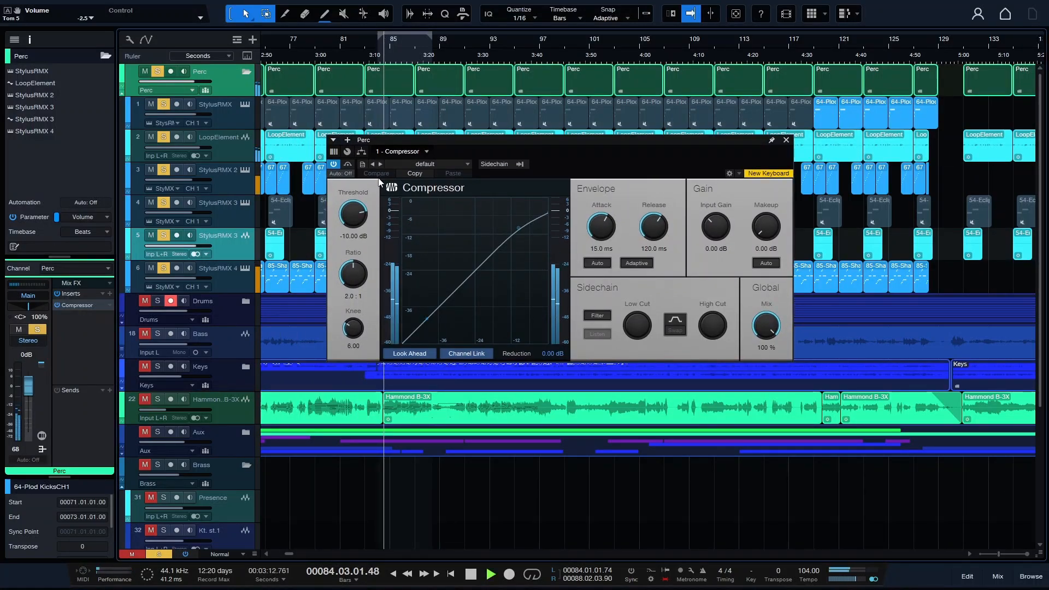
left_click_drag(352, 215, 348, 234)
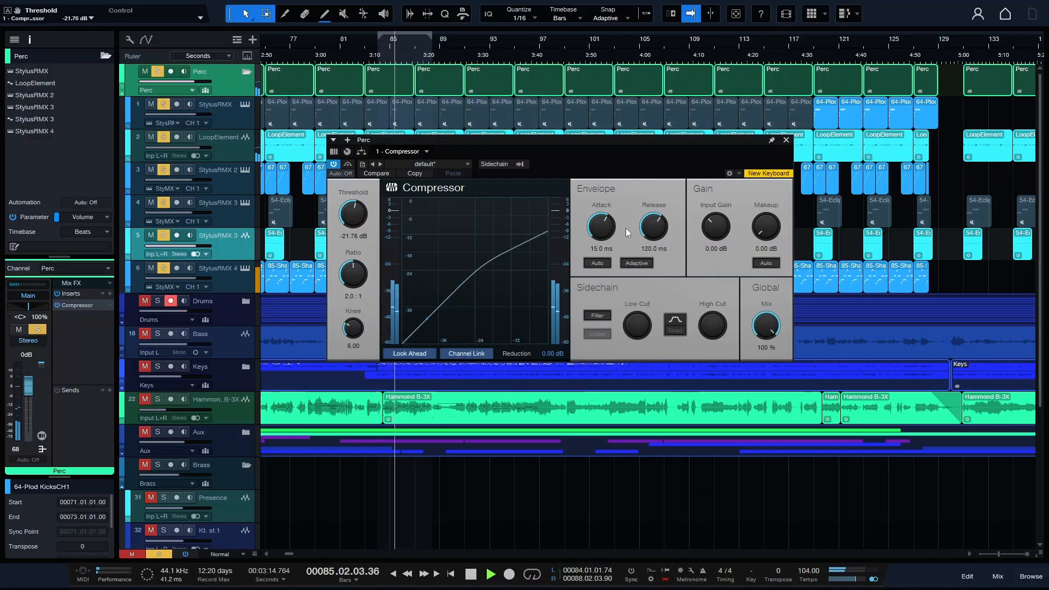
left_click_drag(765, 227, 763, 218)
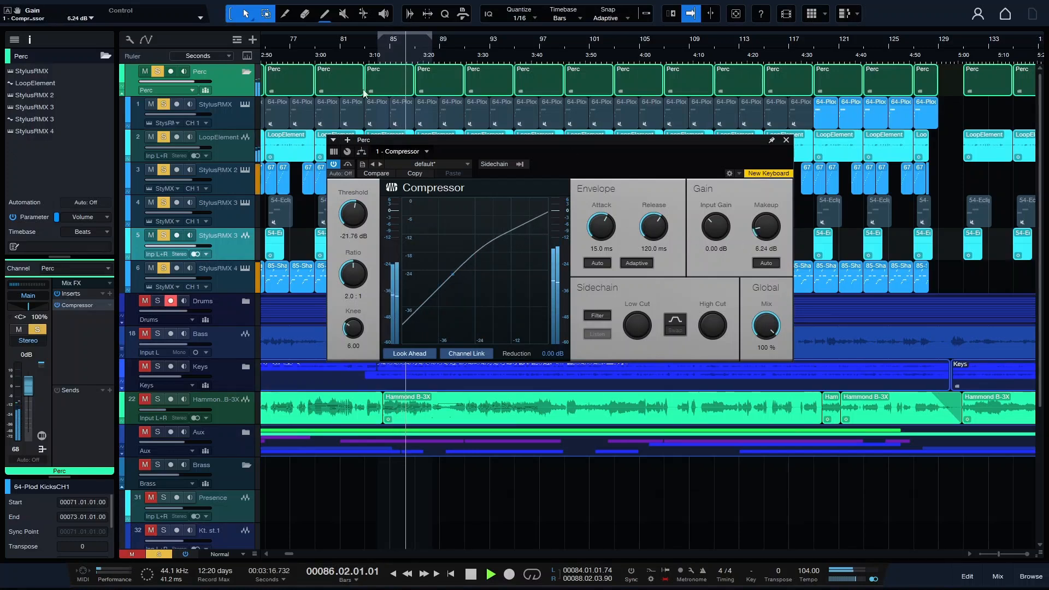
left_click(157, 74)
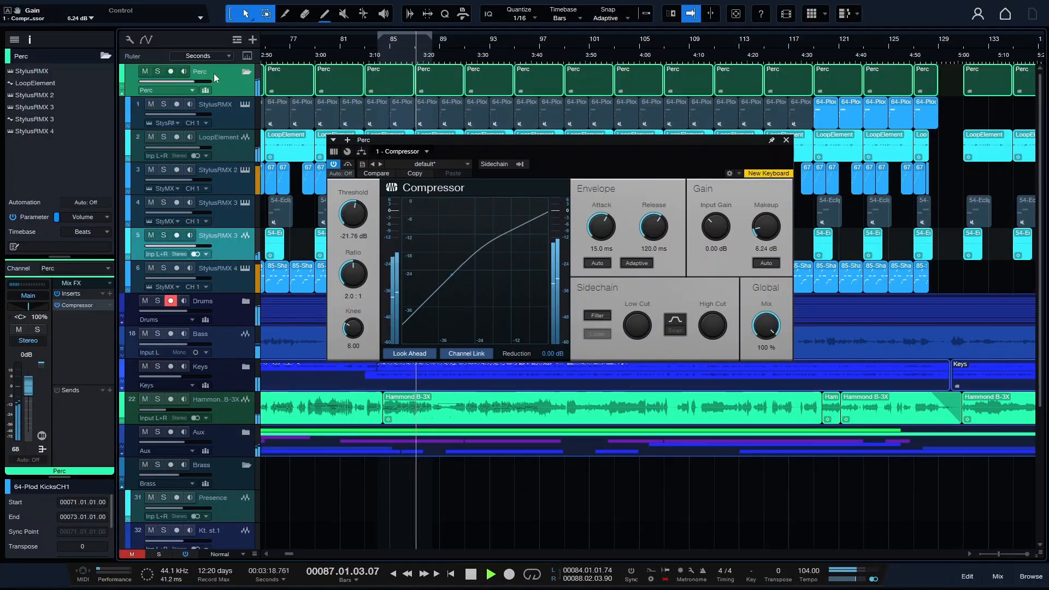
key("space")
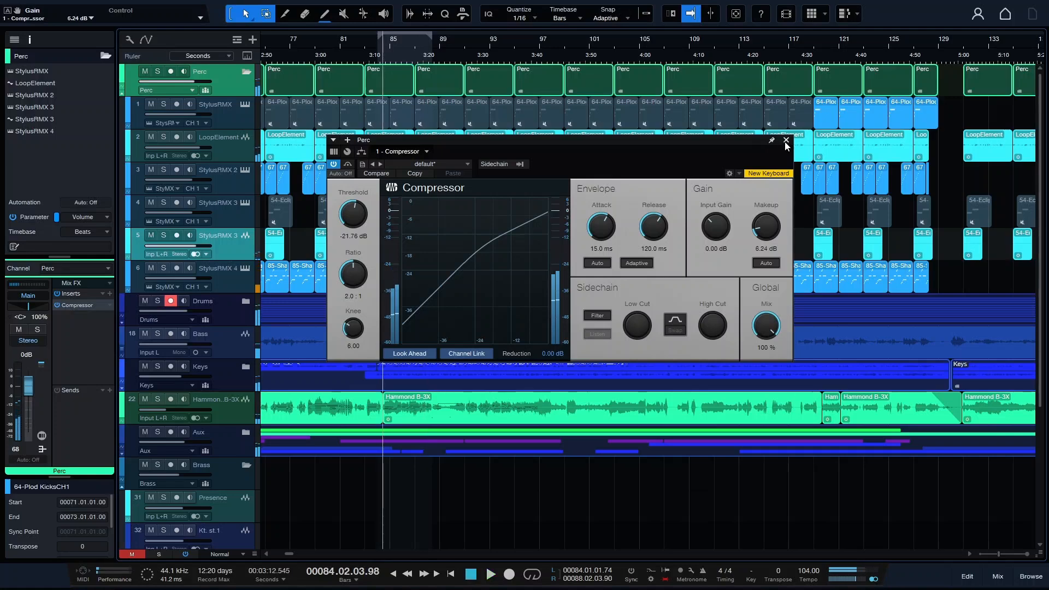
Close the Compressor, search the effects for "room", and add Room Reverb as a send on the Perc channel.
left_click(786, 139)
left_click(1030, 575)
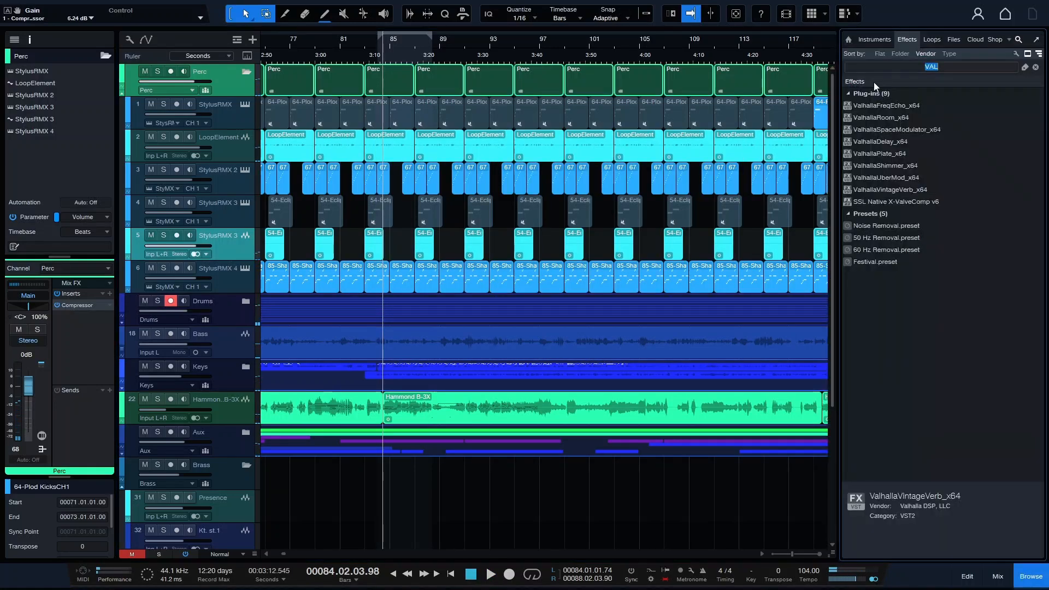
type("room")
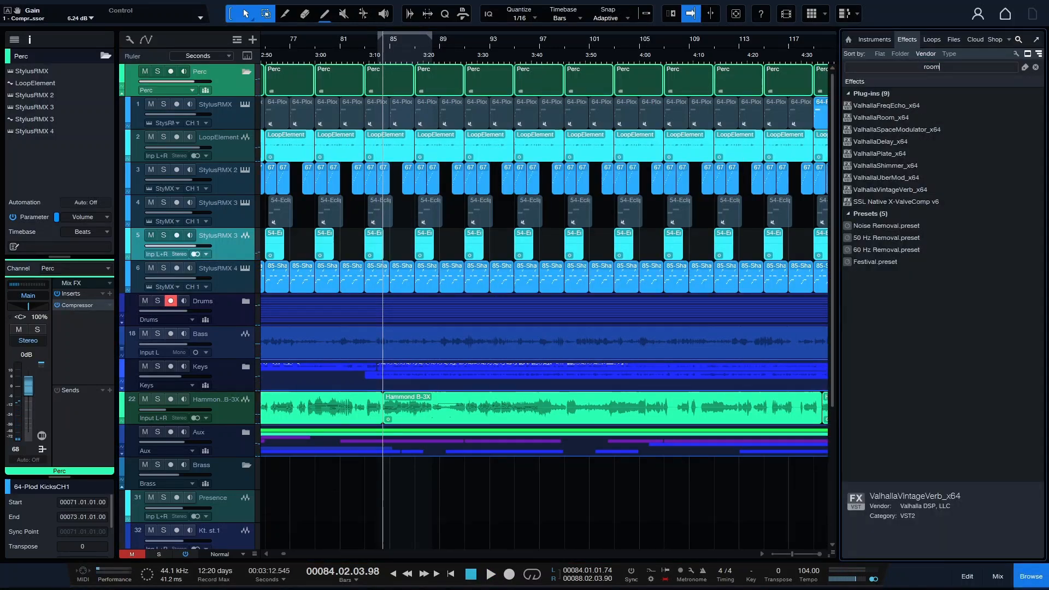
left_click_drag(874, 106, 100, 410)
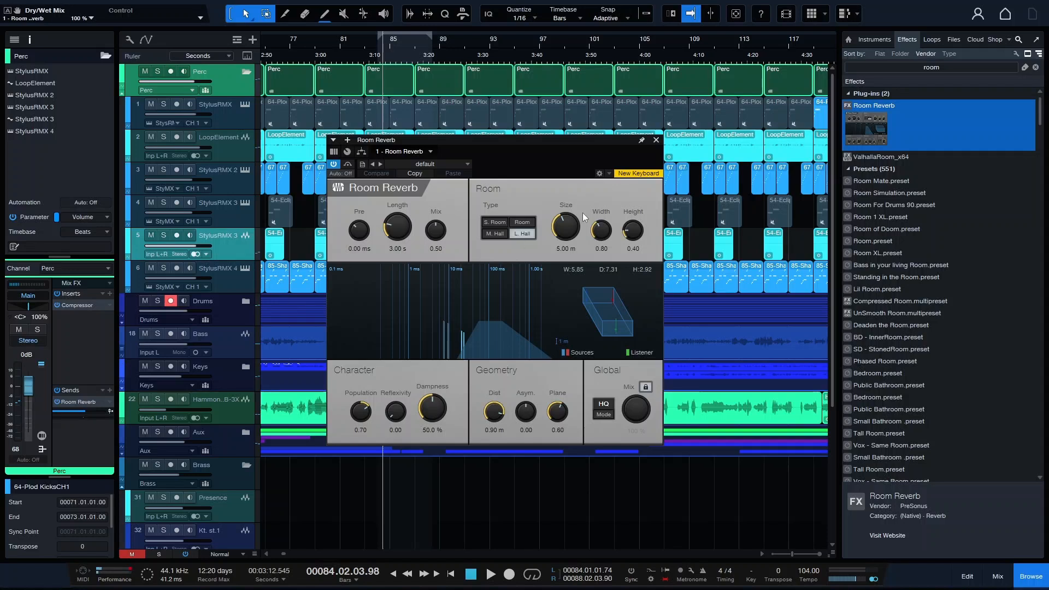
Set the Room Reverb's type to Room and its mix to 30% while playing the song from bar 84.
left_click_drag(530, 158, 713, 120)
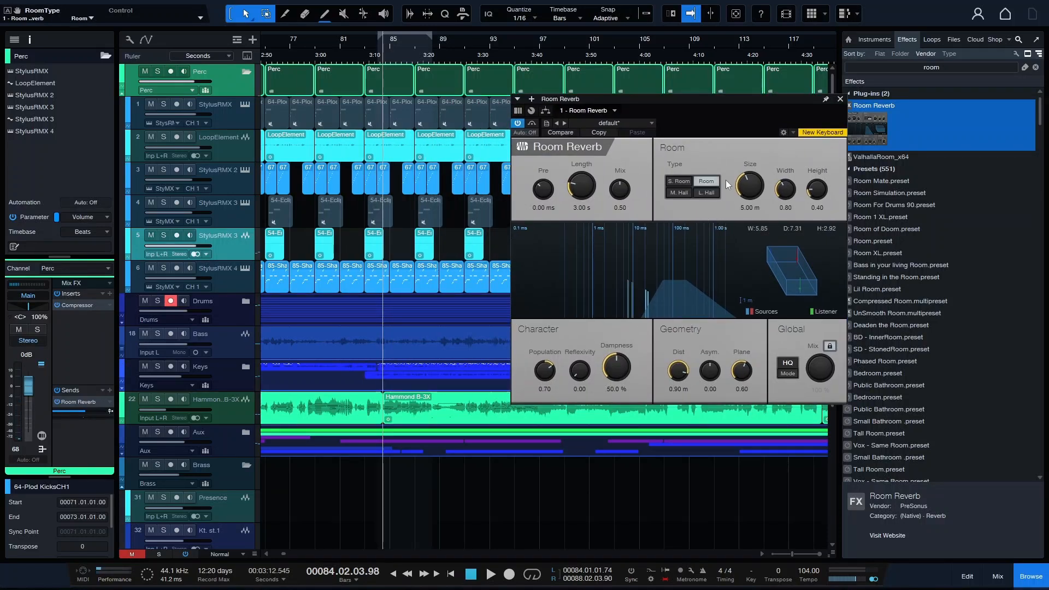
left_click_drag(729, 110, 674, 74)
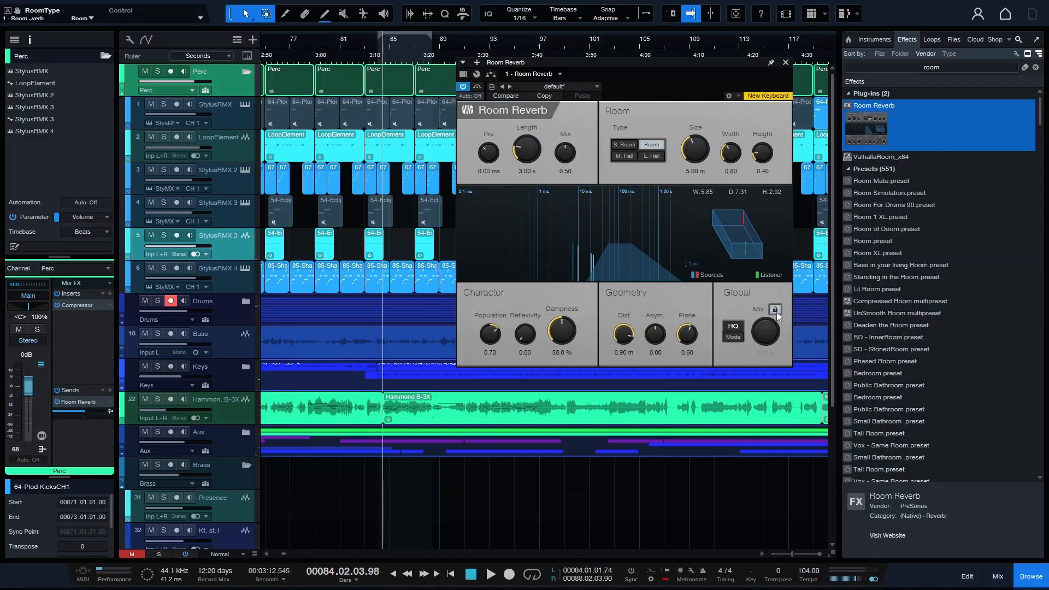
left_click_drag(765, 331, 760, 365)
key("space")
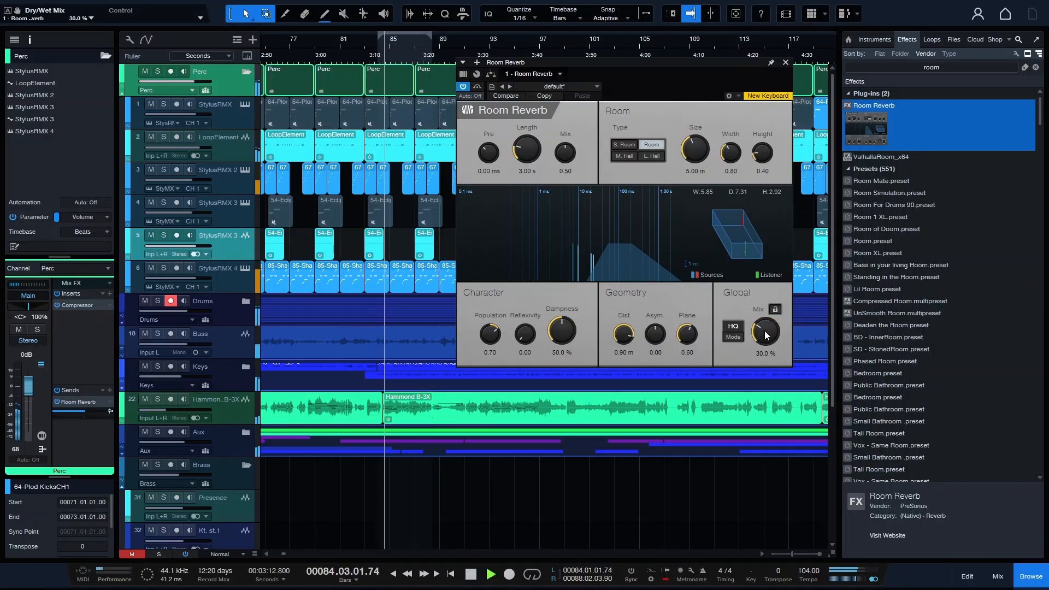
left_click_drag(767, 334, 766, 330)
Reset the Perc Compressor's makeup gain to 0.00 dB and lower the Perc volume to -2.1.
left_click(158, 71)
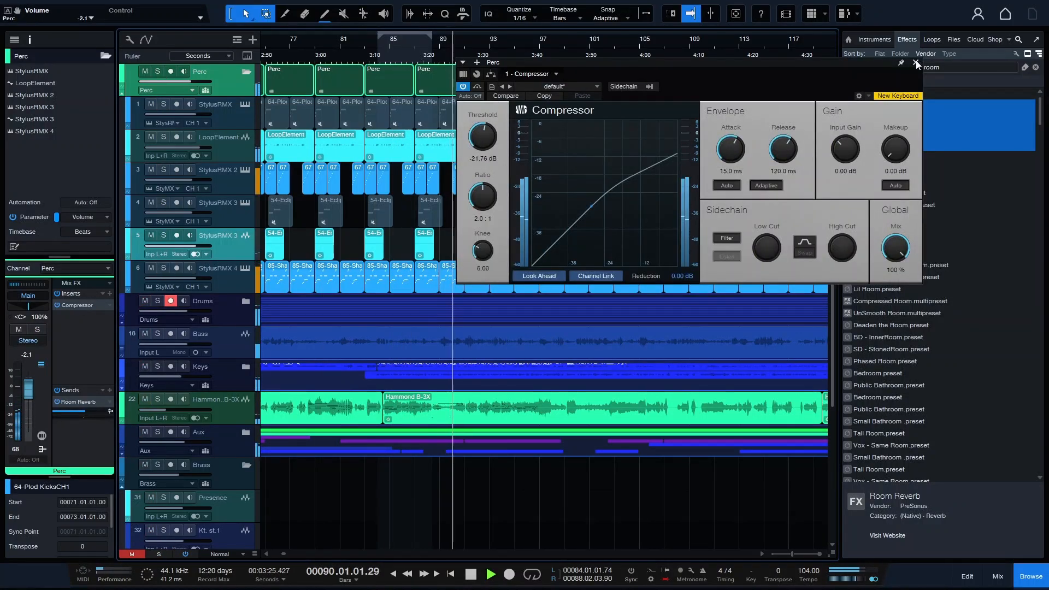
left_click(916, 62)
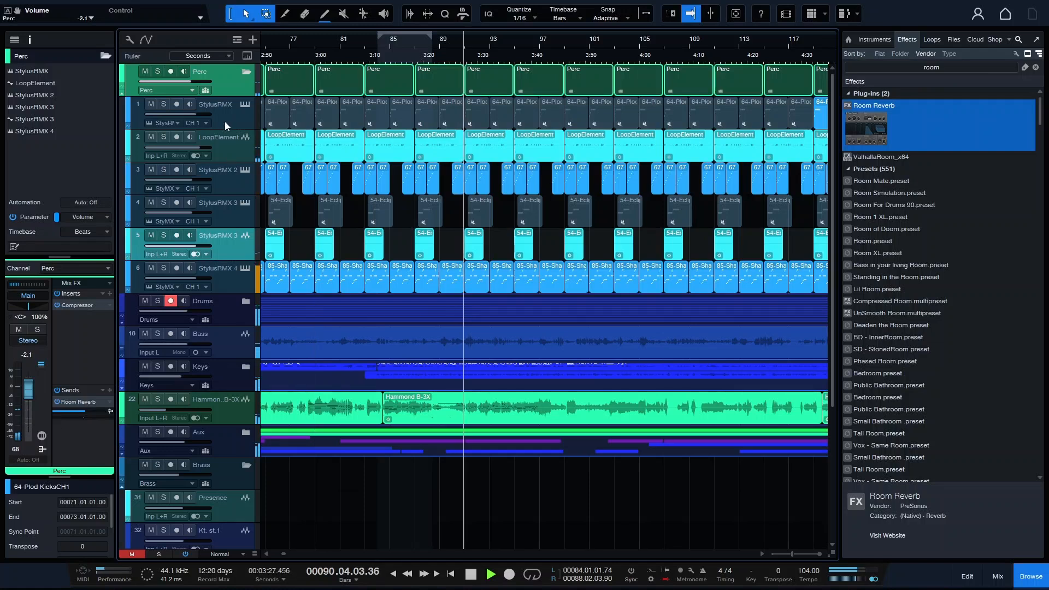
Disarm the Drums folder track, collapse the Perc folder track, and stop playback.
left_click(171, 301)
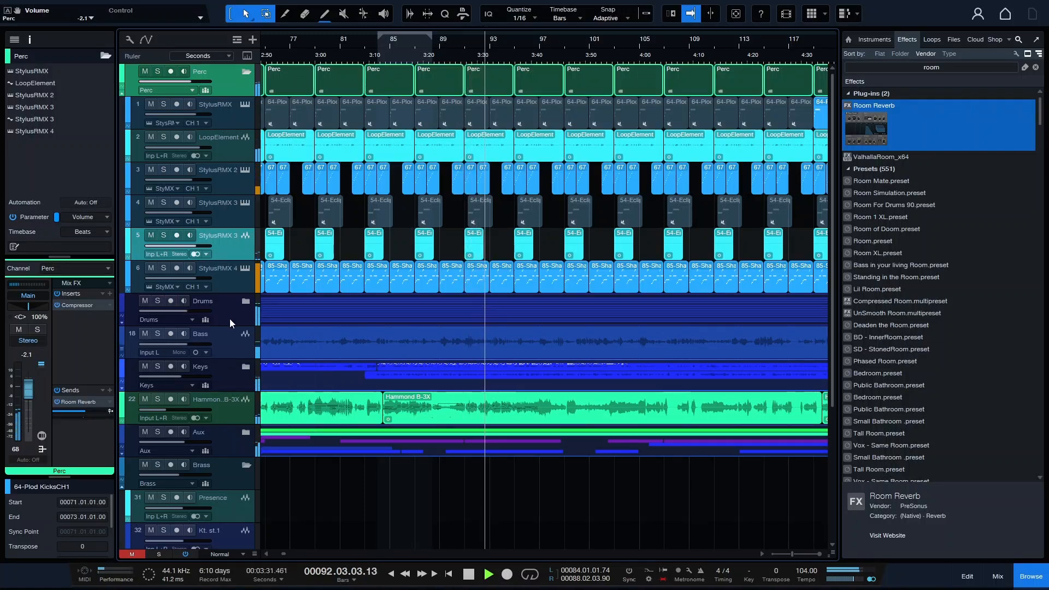
left_click(246, 73)
left_click(245, 75)
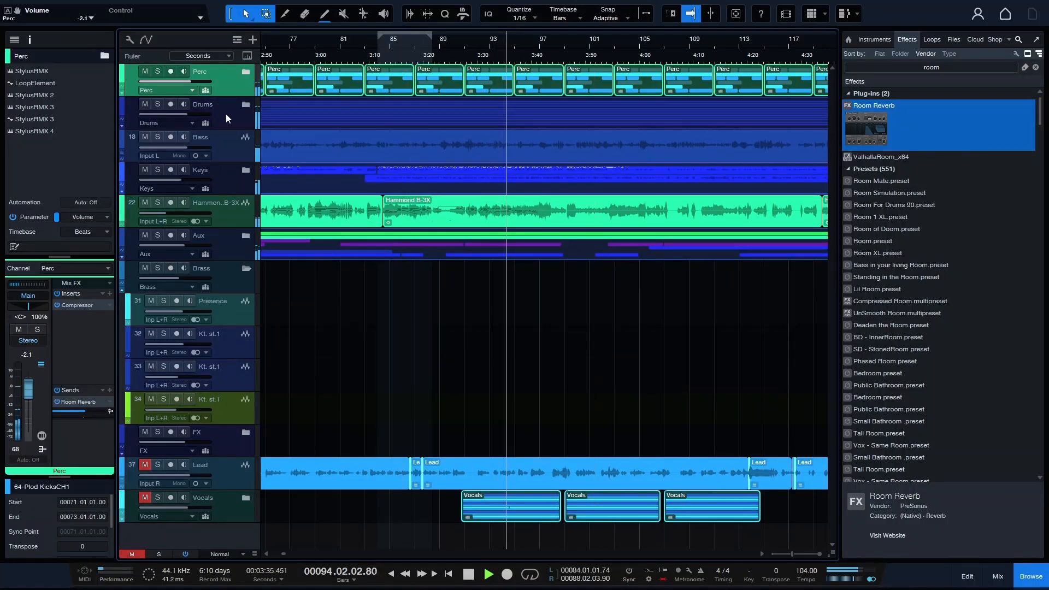
key("space")
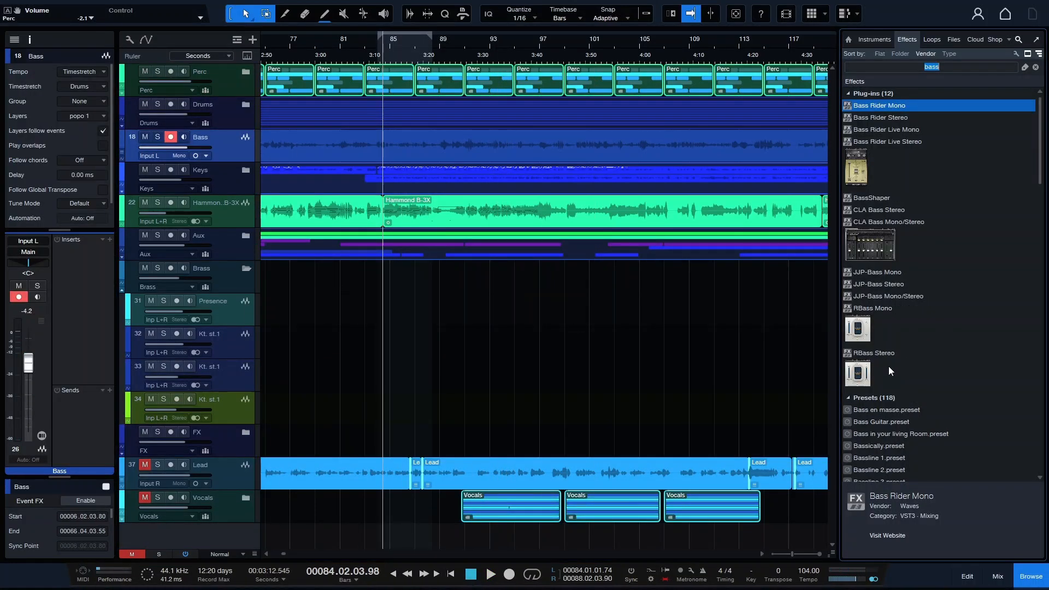
Insert RBass Mono on the Bass track from the bass effects search.
double_click(881, 366)
left_click(882, 129)
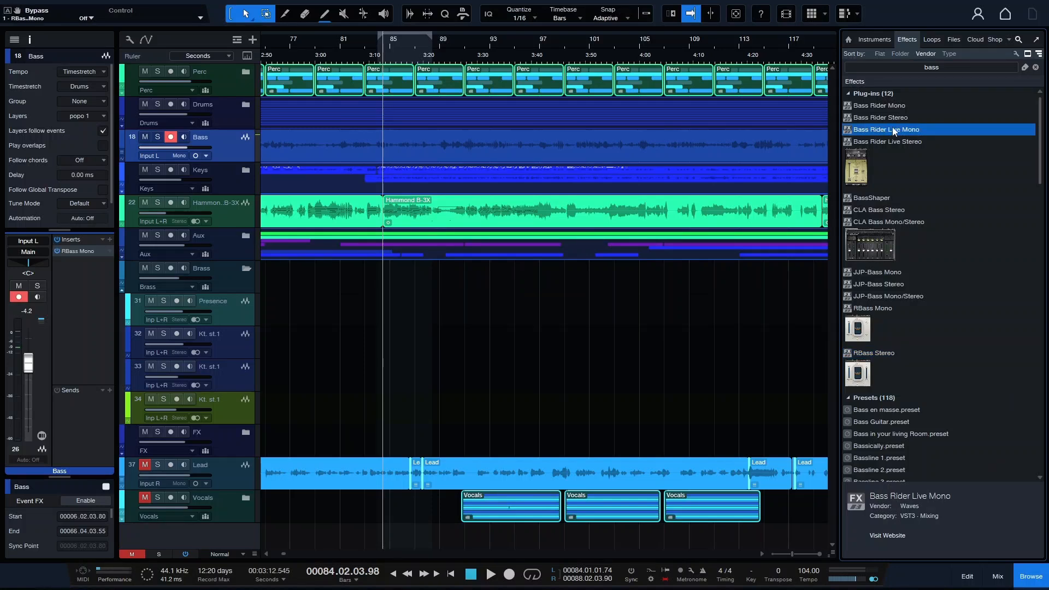
mouse_move(887, 129)
left_mouse_down()
mouse_move(542, 203)
mouse_move(868, 133)
left_mouse_up()
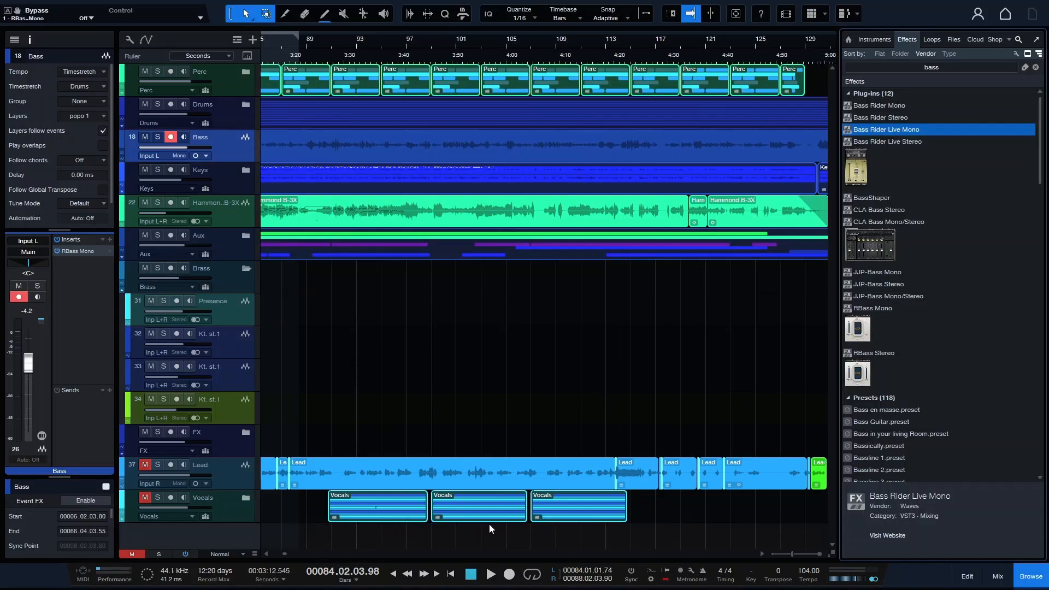
Play the song from bar 84 and raise the Bass track's volume to -2.5.
key("space")
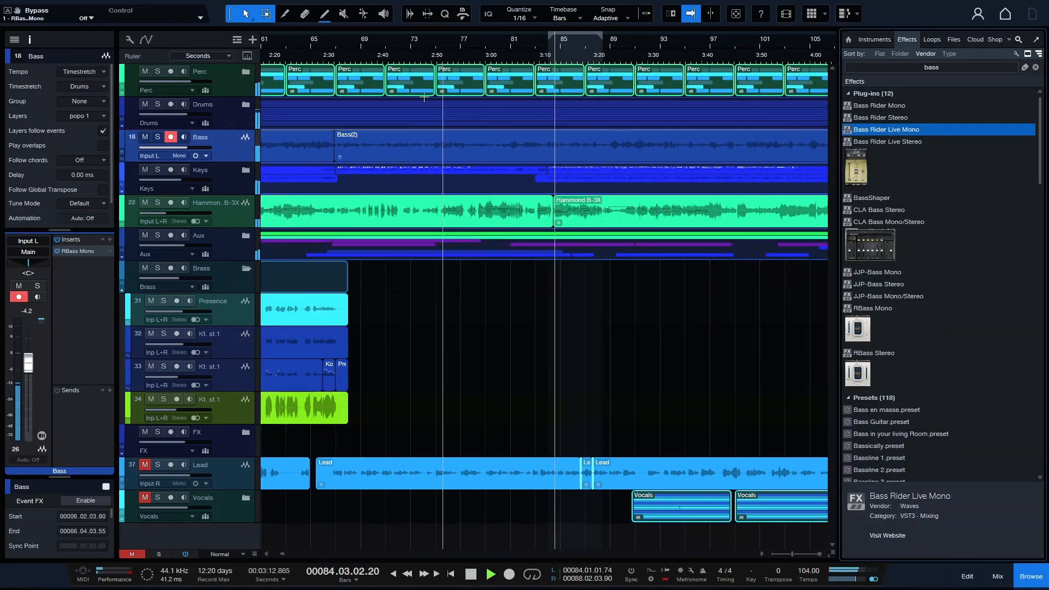
scroll(330, 53, "down", 2)
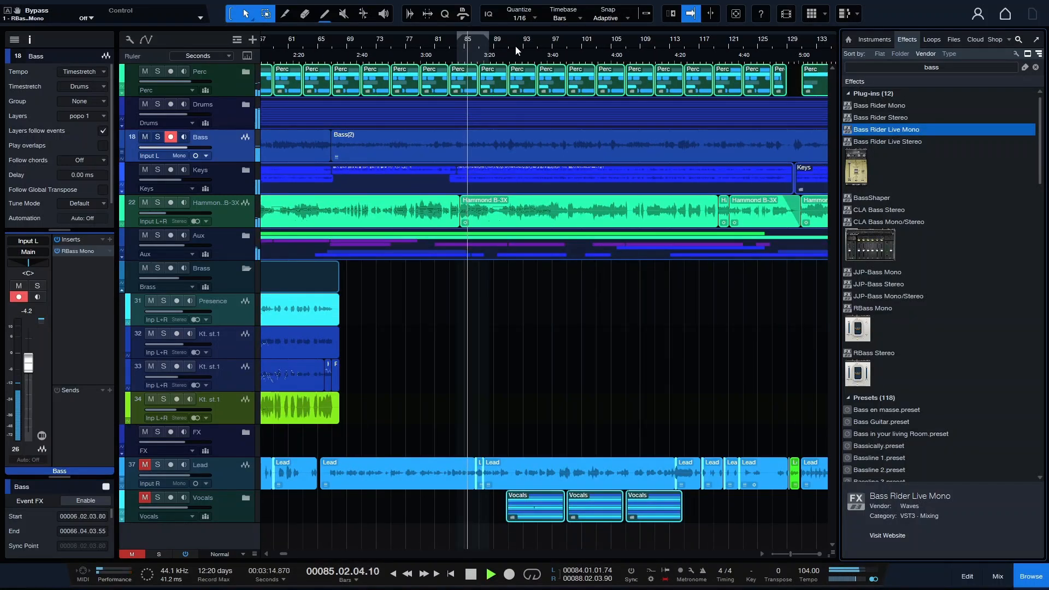
scroll(487, 45, "up", 2)
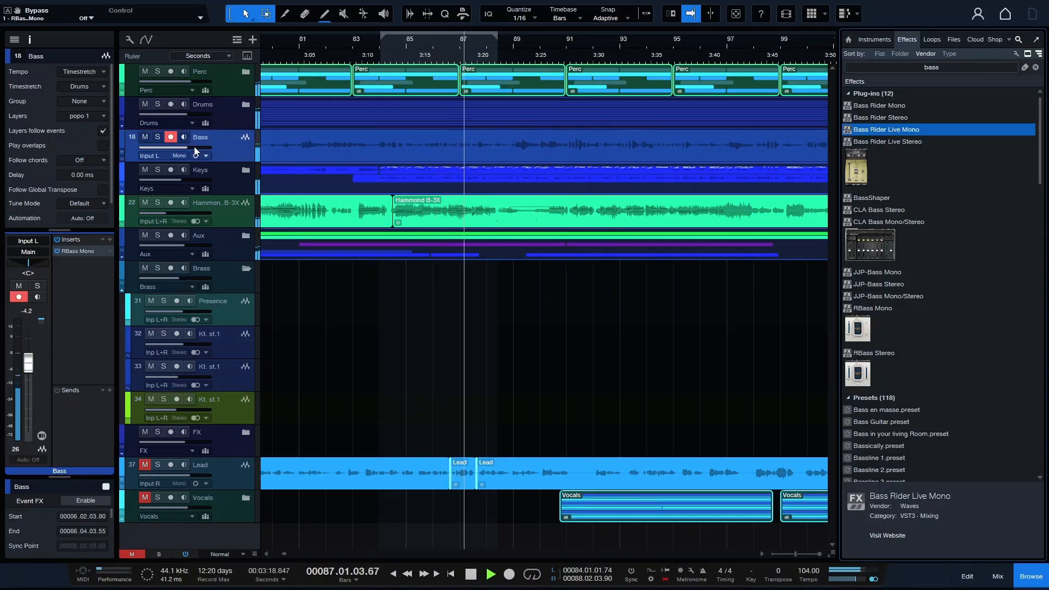
mouse_move(195, 150)
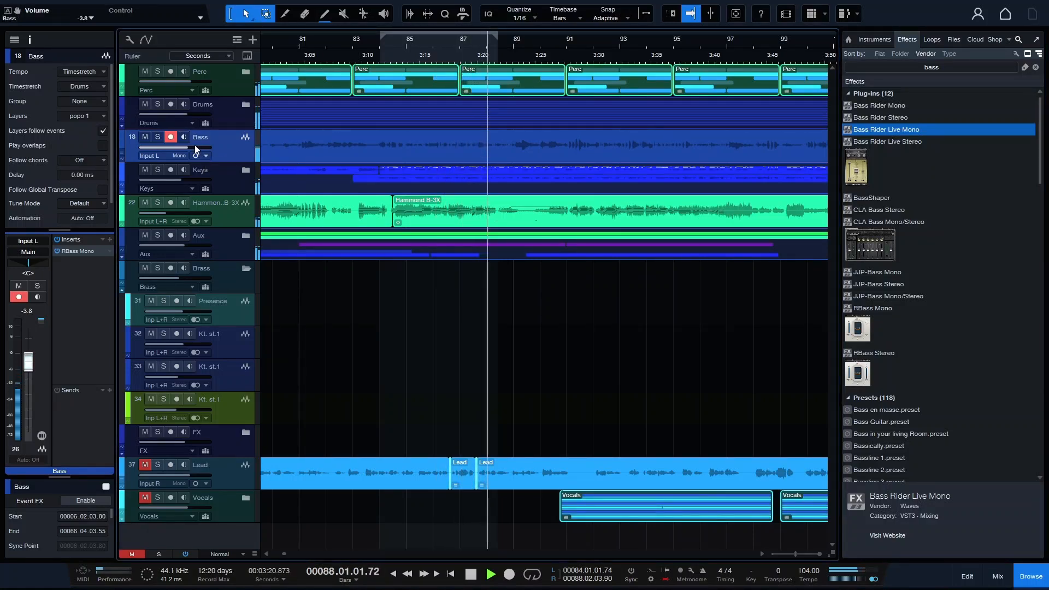
scroll(197, 148, "up", 1)
scroll(197, 146, "up", 3)
key("space")
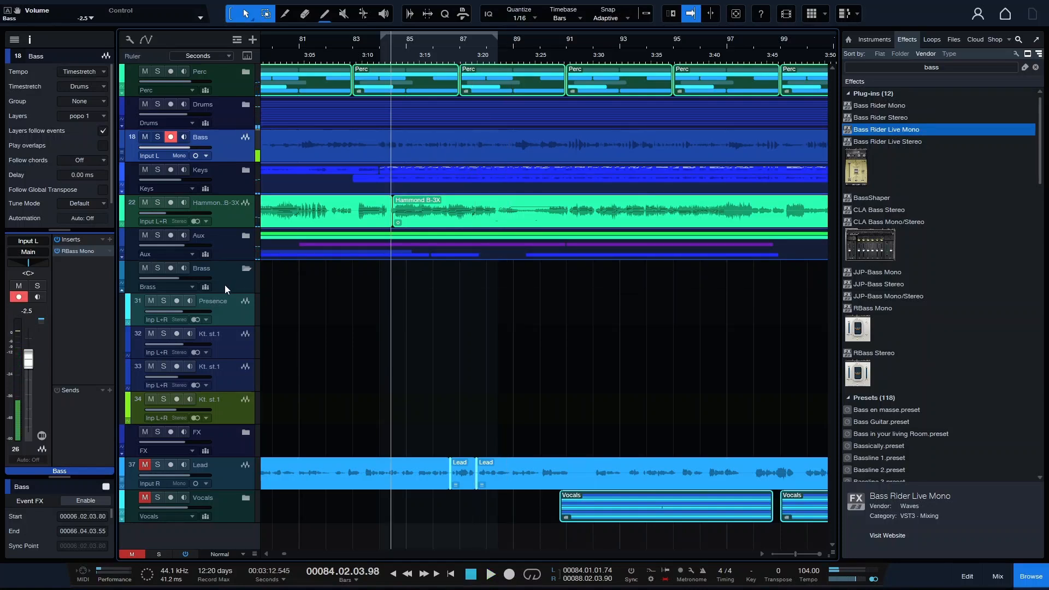
Open RBass on the Bass track, set its intensity to 2.3, and audition it from bar 84.
left_click(87, 253)
left_click(452, 298)
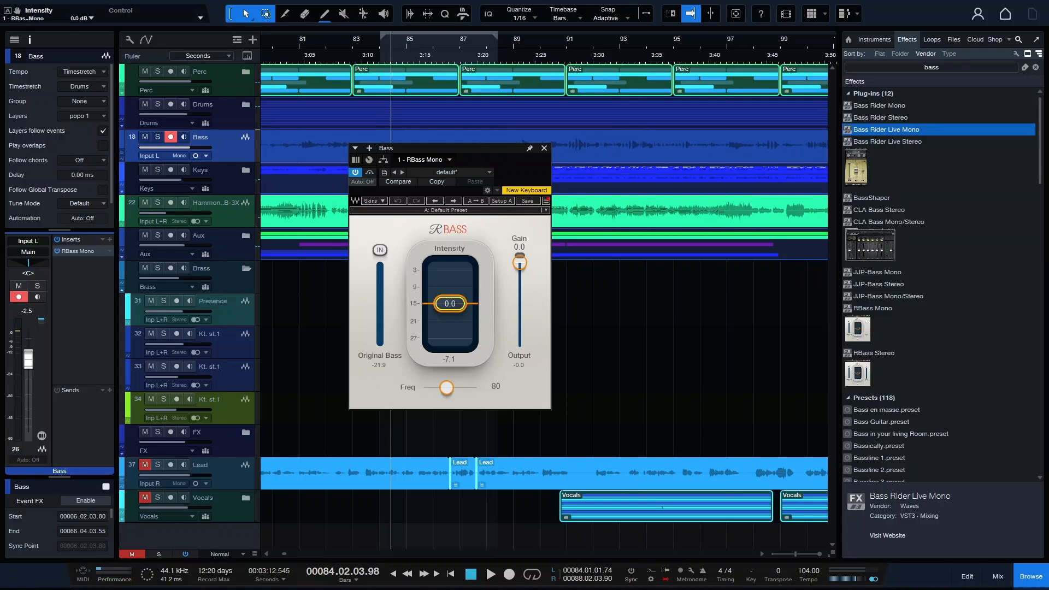
mouse_move(449, 303)
left_mouse_down()
mouse_move(450, 321)
mouse_move(451, 305)
left_mouse_up()
key("space")
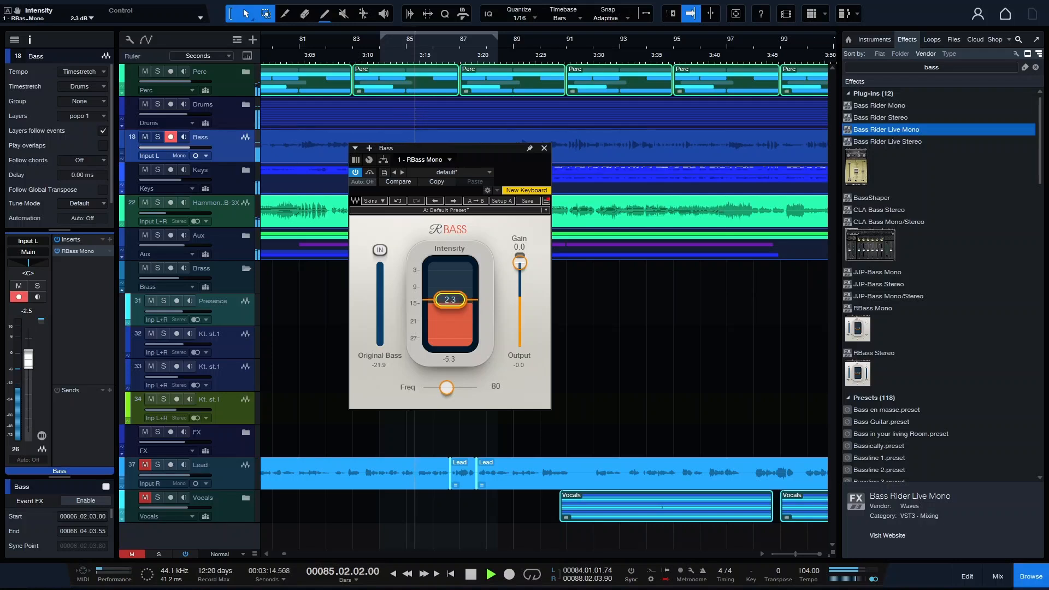
key("space")
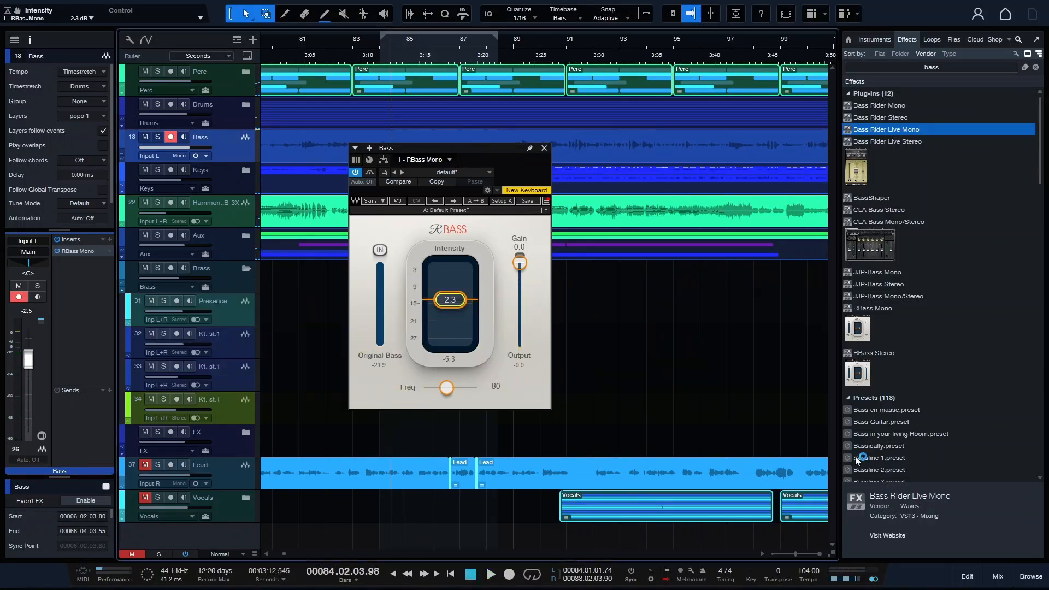
Hide the effects browser and replay the section from bar 84 to check the RBass setting.
left_click(1031, 577)
key("space")
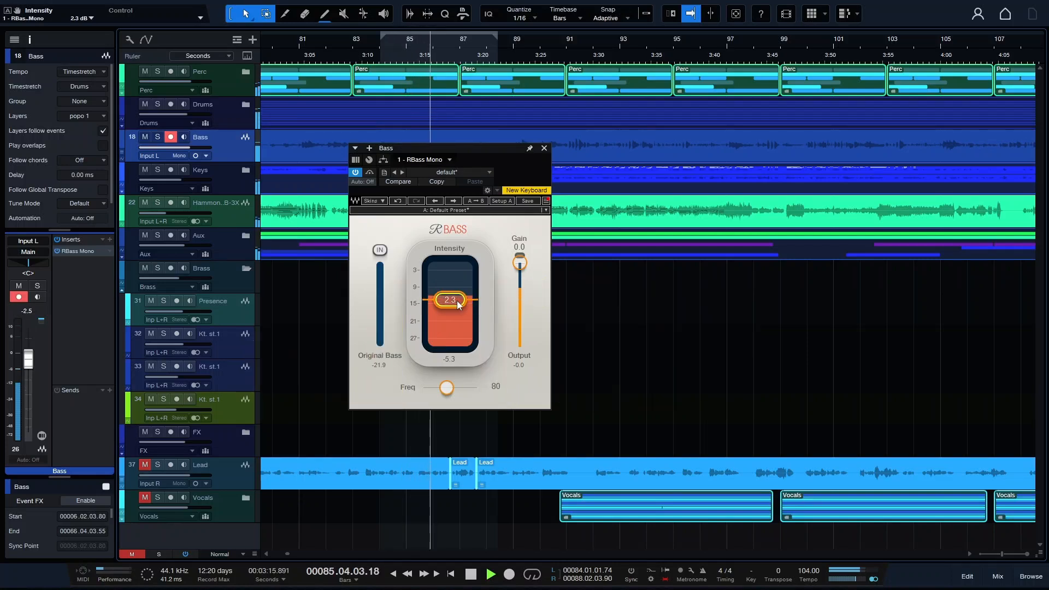
key("space")
Insert a Pro EQ after RBass Mono on the Bass track.
left_click(110, 239)
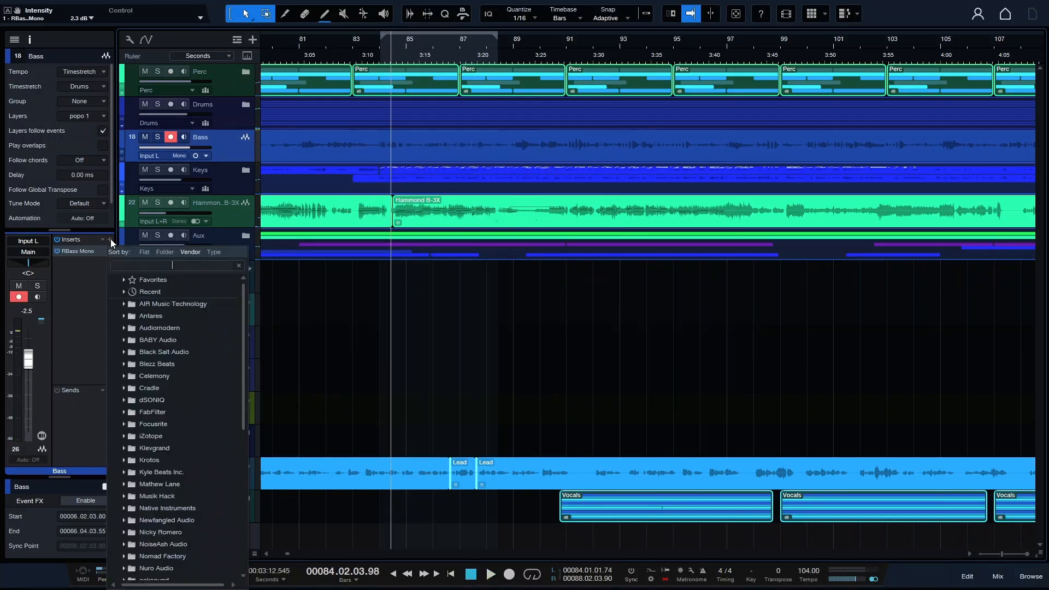
type("eq")
key("Return")
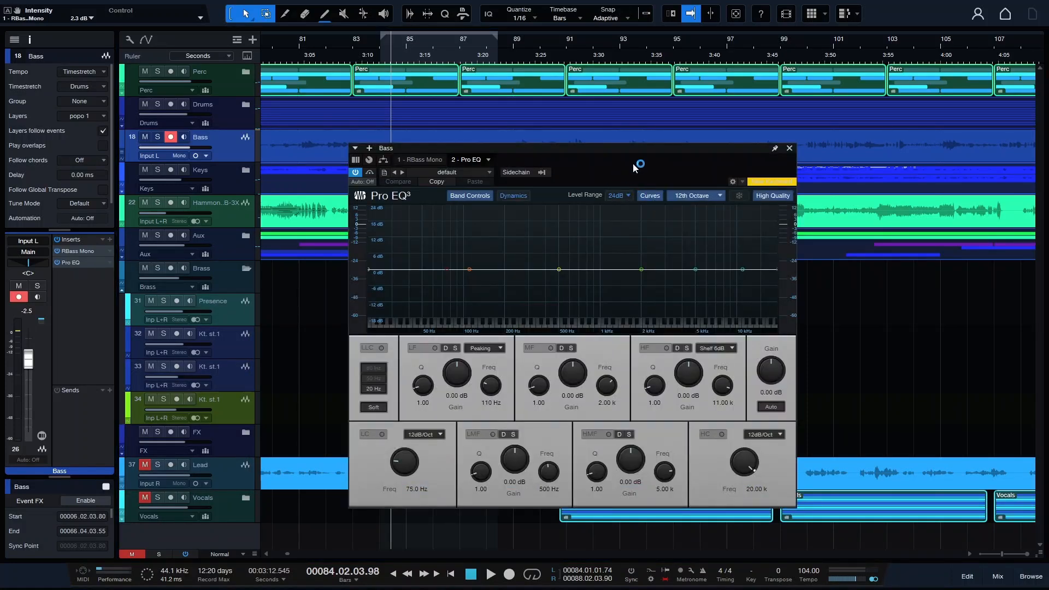
left_click_drag(636, 169, 590, 154)
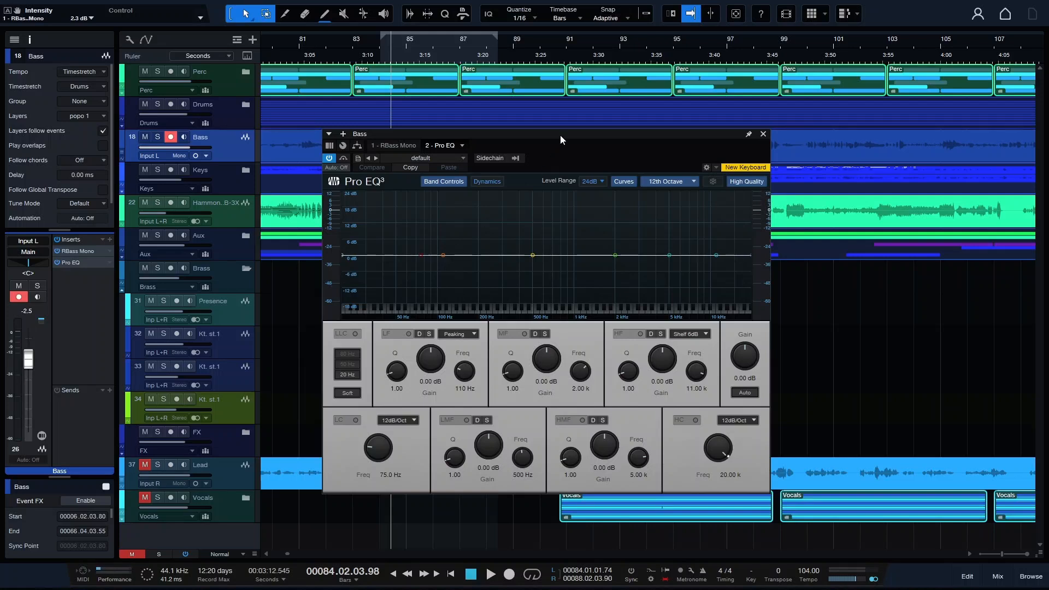
Show the Bass Pro EQ spectrum as an FFT Curve, enable its Sidechain input, and browse the sidechain source list.
left_click_drag(572, 143, 634, 136)
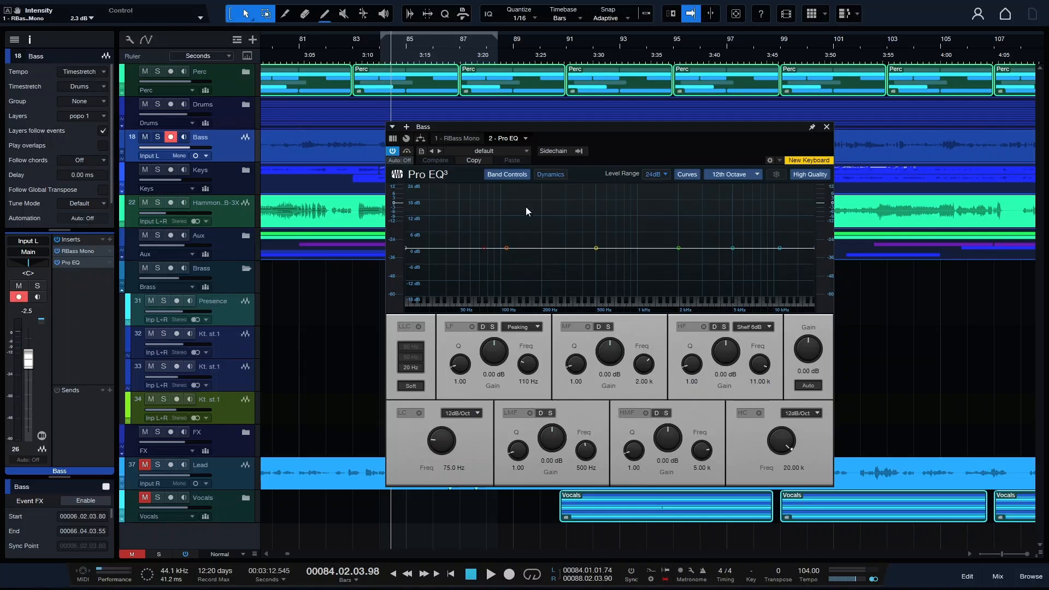
left_click(553, 151)
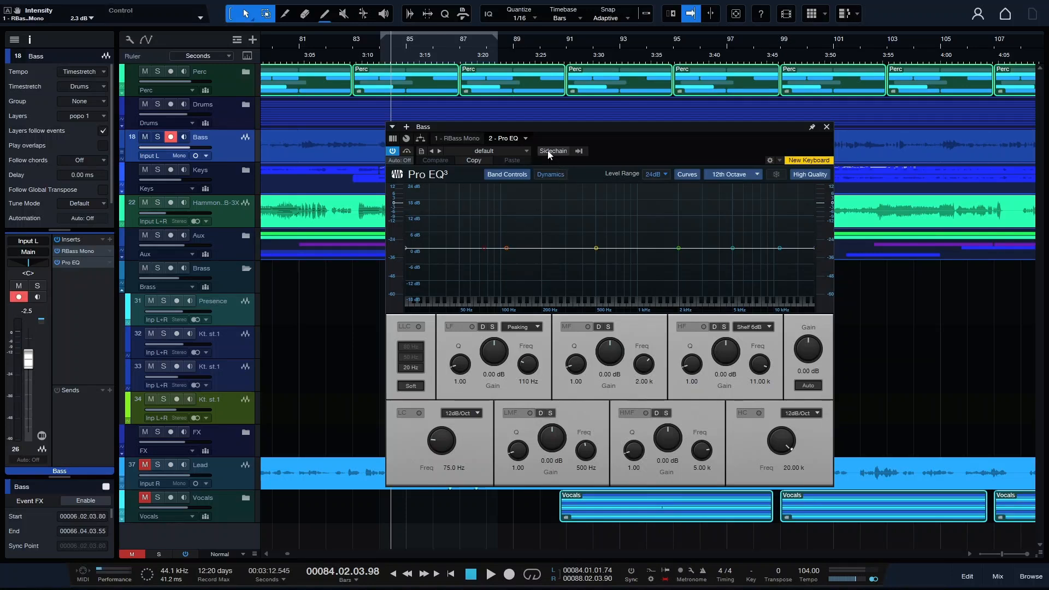
left_click(579, 149)
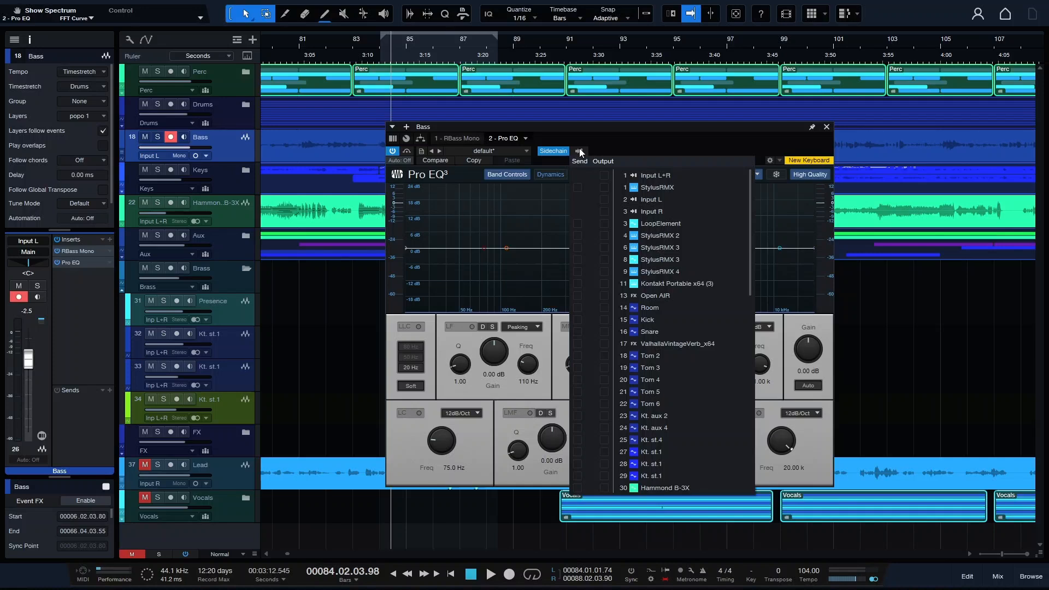
scroll(594, 271, "down", 2)
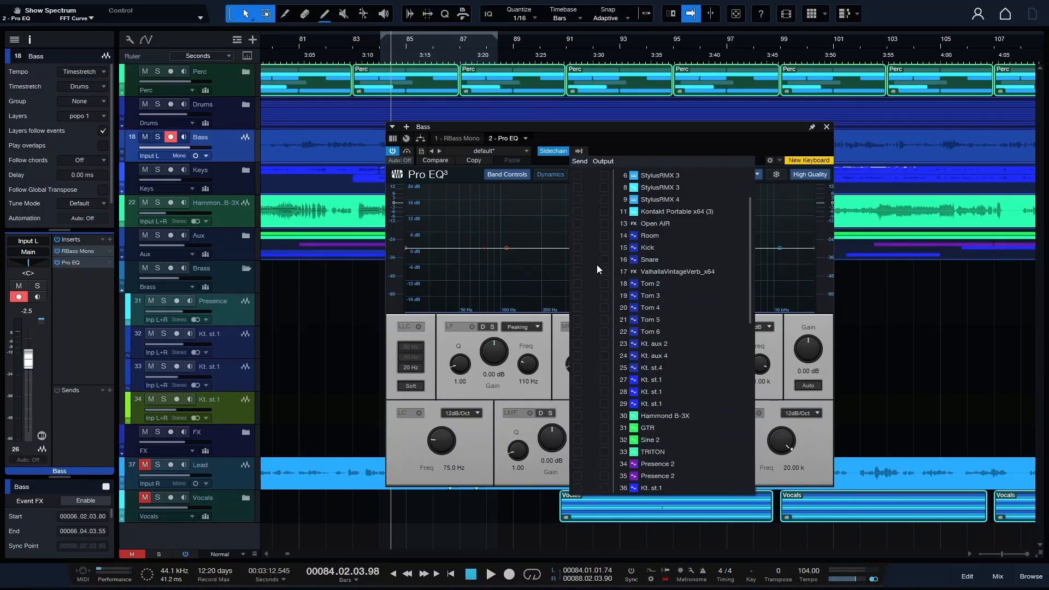
left_click(559, 125)
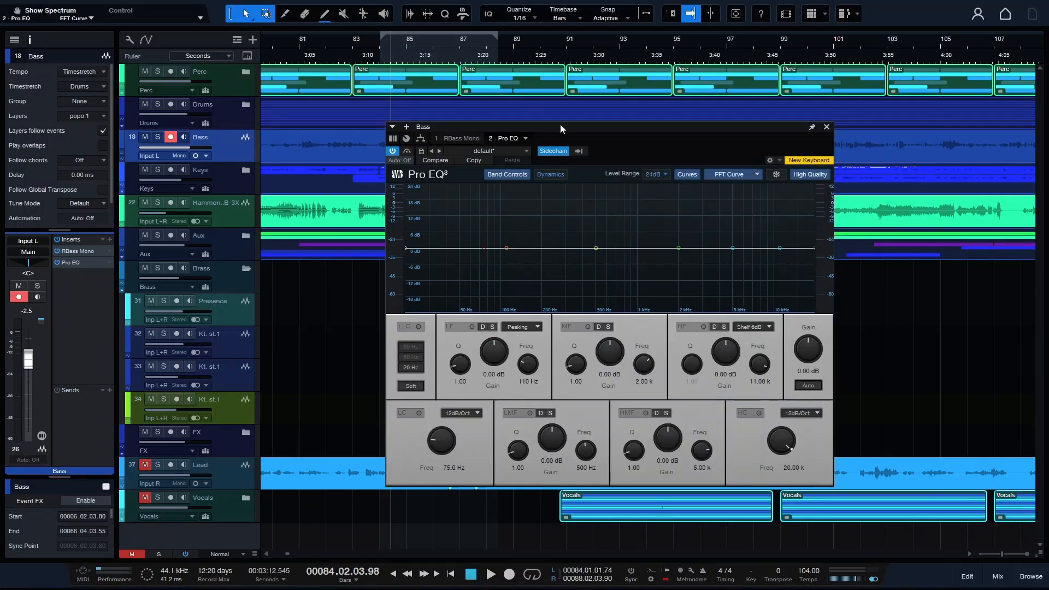
left_click_drag(654, 144, 593, 199)
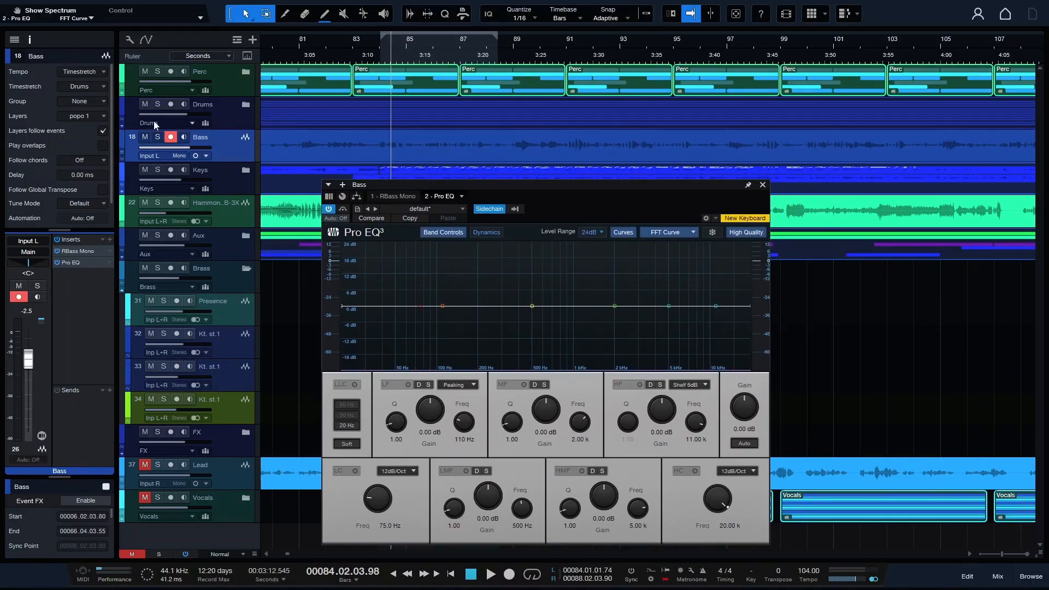
Solo the Bass track and narrow the drum solo from the whole Drums folder to the Kick track only.
left_click(158, 105)
left_click(158, 137)
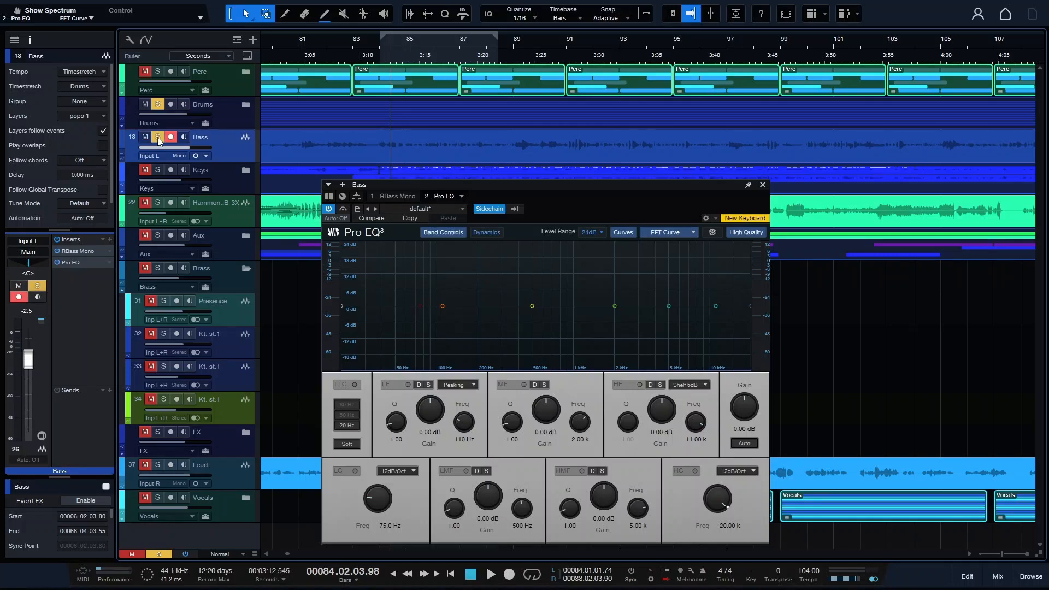
left_click(250, 104)
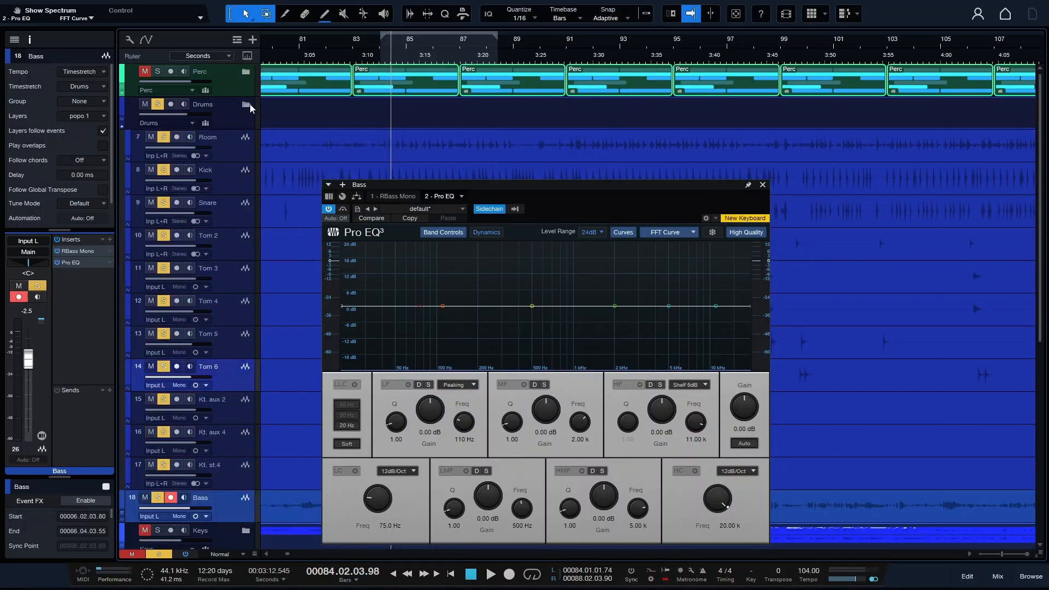
left_click(158, 105)
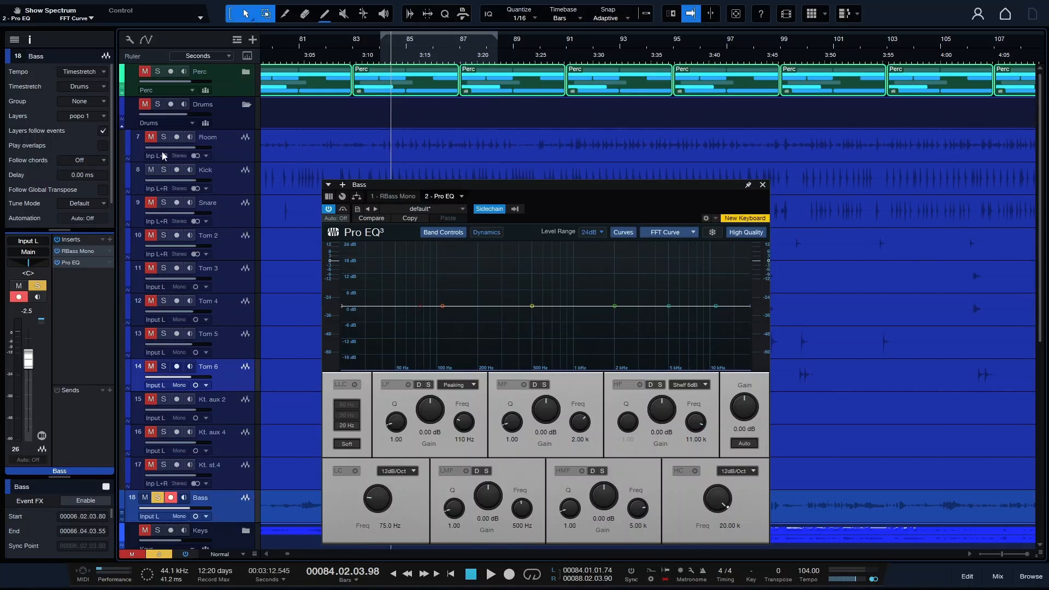
Play the soloed kick and bass from bar 84 and compare their spectra in the Pro EQ.
key("space")
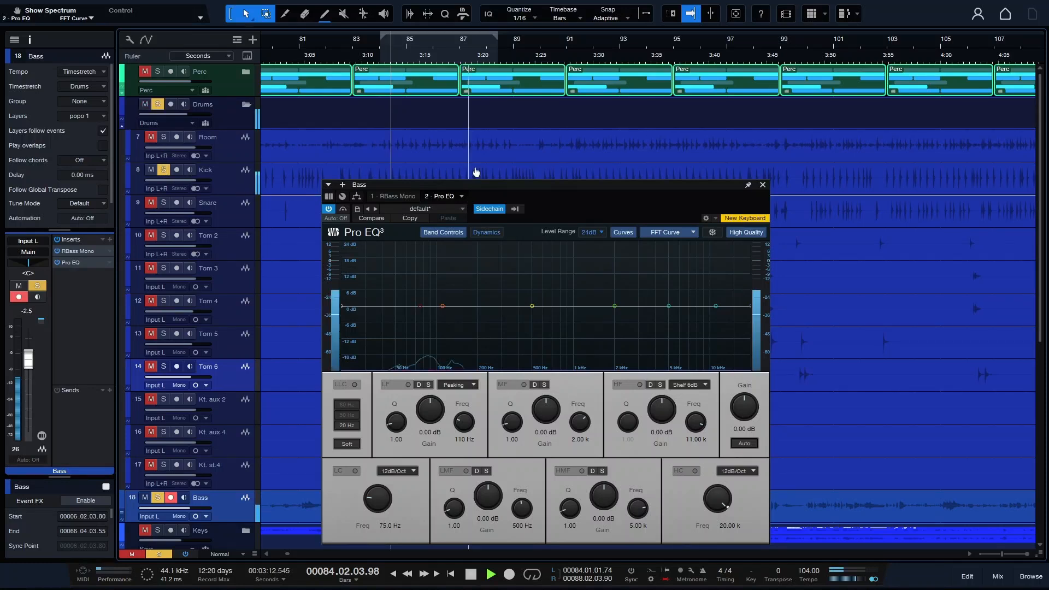
scroll(475, 169, "down", 5)
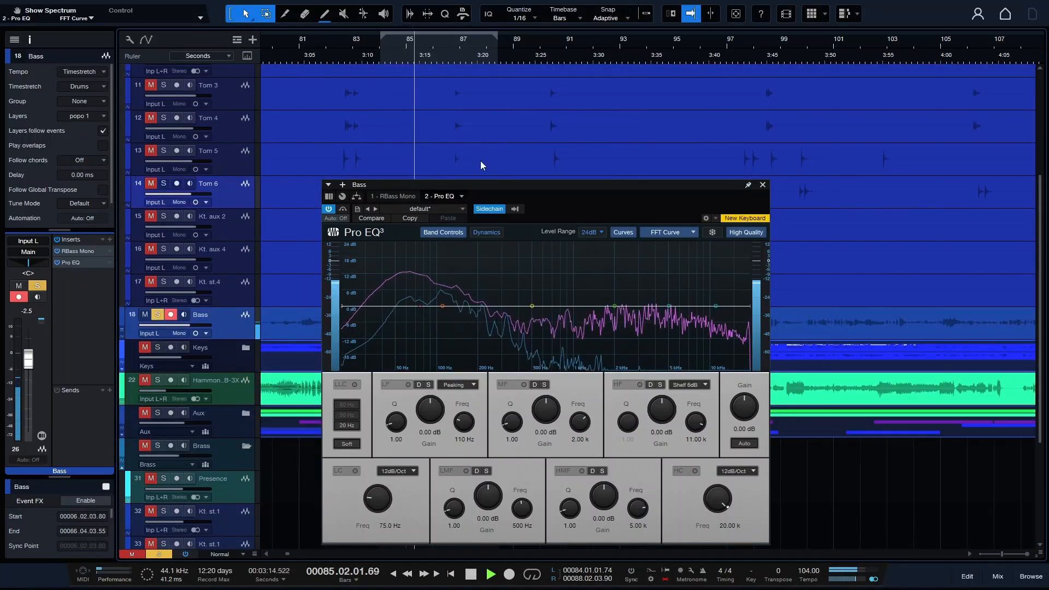
key("space")
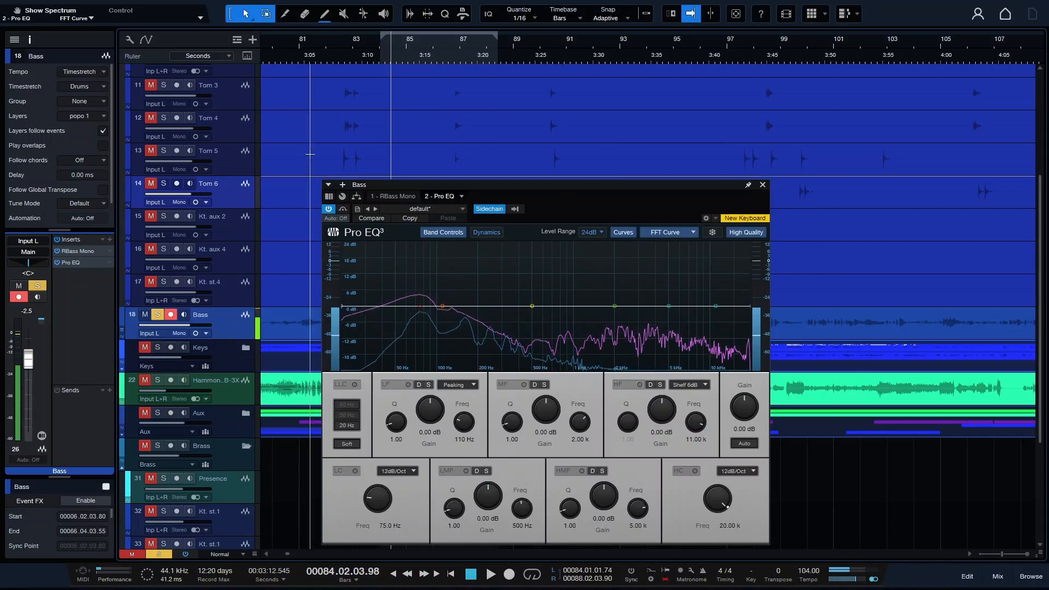
scroll(299, 176, "up", 3)
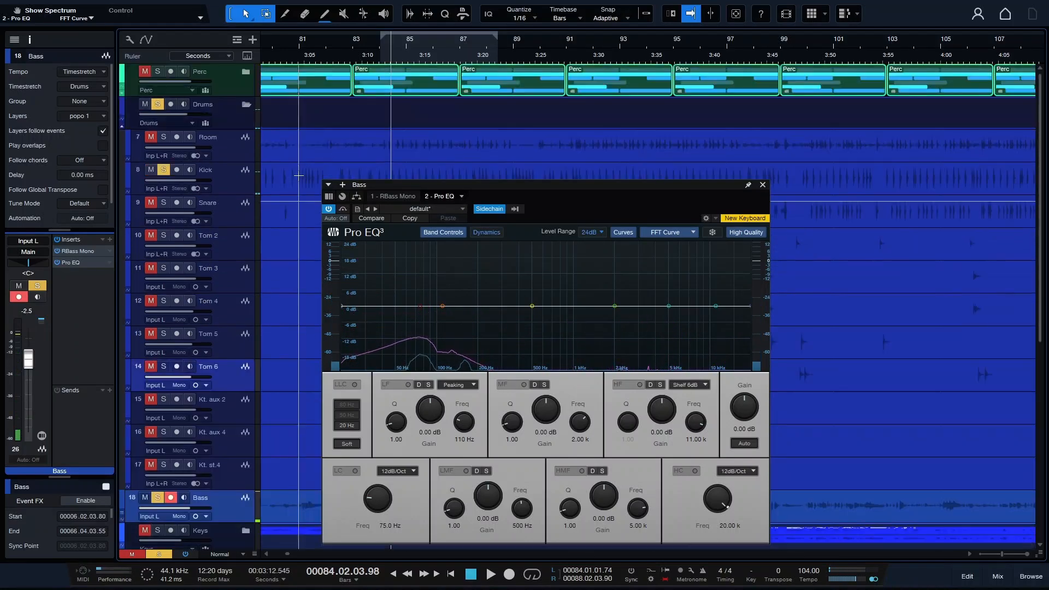
scroll(299, 176, "down", 4)
key("space")
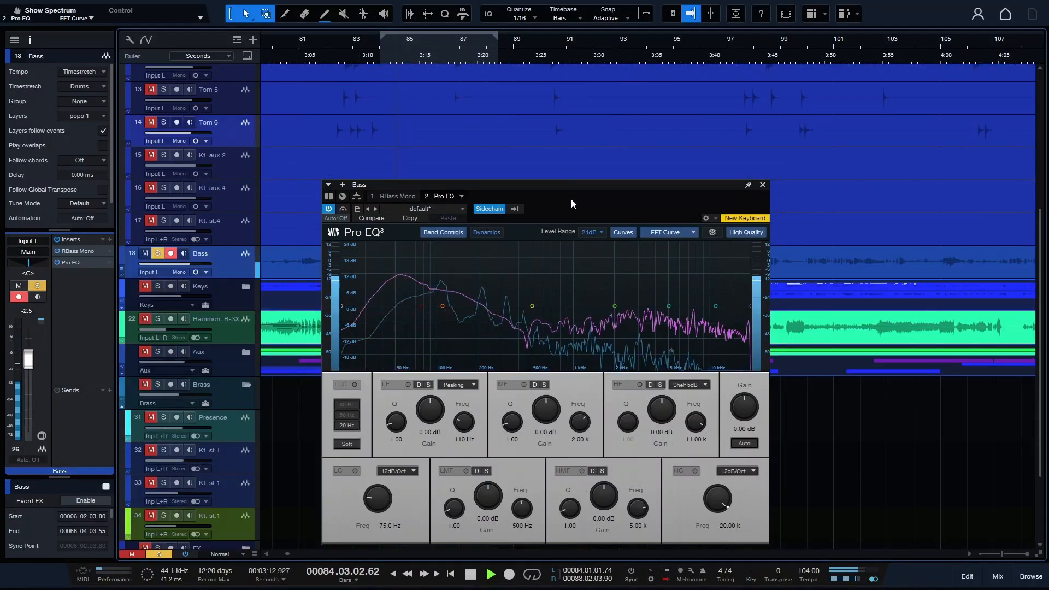
key("space")
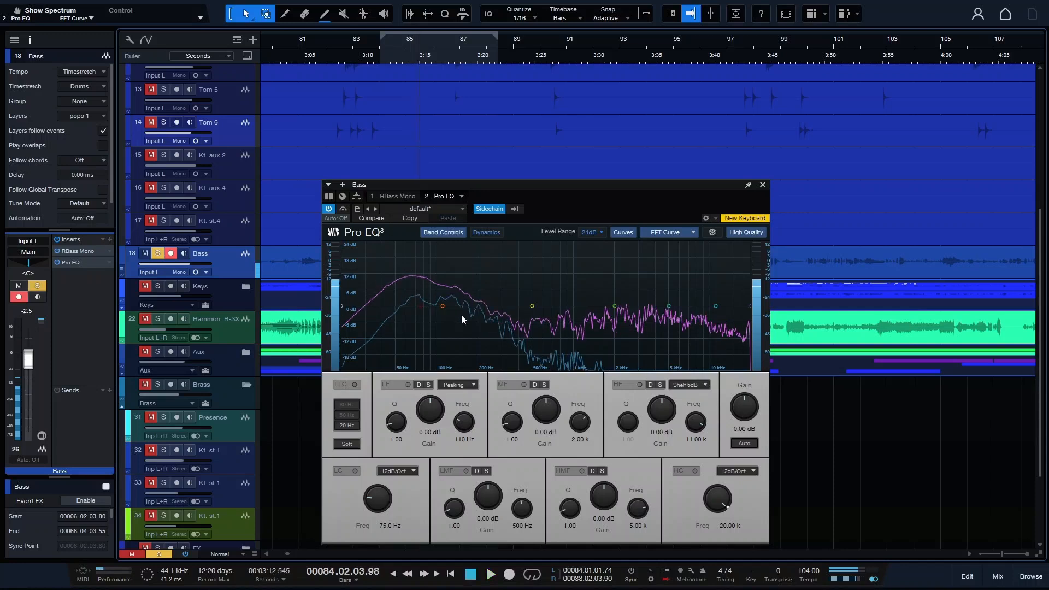
Cut the bass with the Pro EQ's LF peaking band by -5.16 dB at 78.9 Hz.
left_click_drag(442, 307, 427, 302)
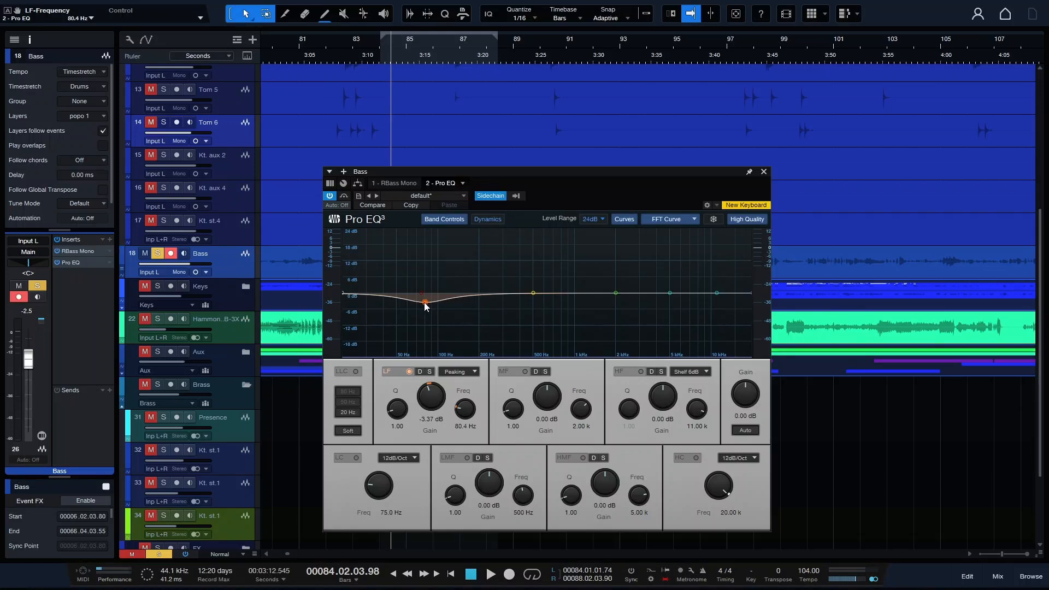
left_click_drag(427, 306, 426, 309)
left_click_drag(425, 307, 425, 312)
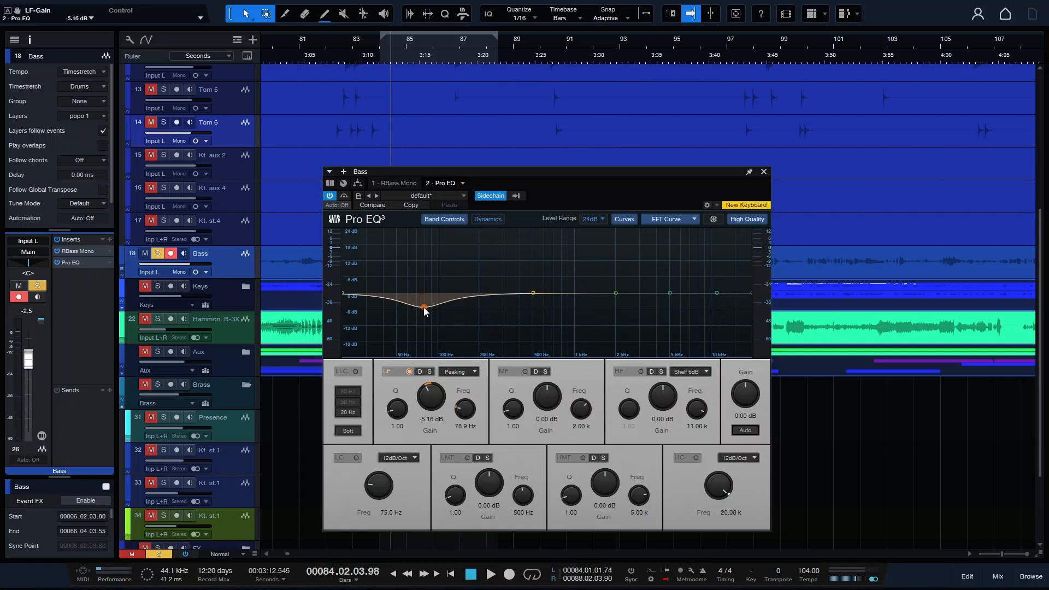
Make the LF band dynamic, set its threshold to -28.35, and start playback to hear it.
left_click(422, 371)
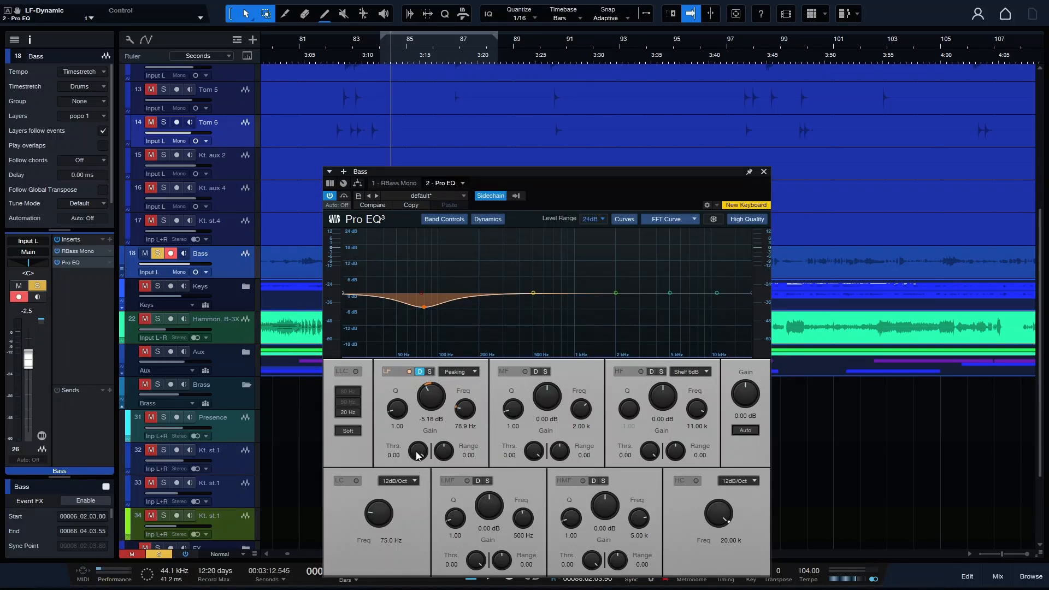
left_click_drag(417, 467, 419, 485)
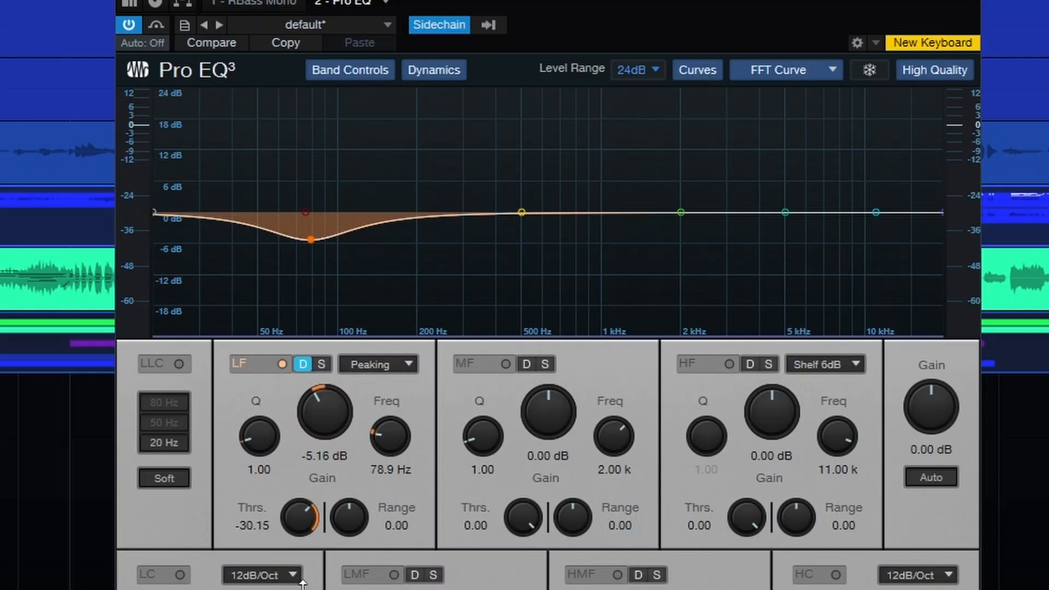
key("space")
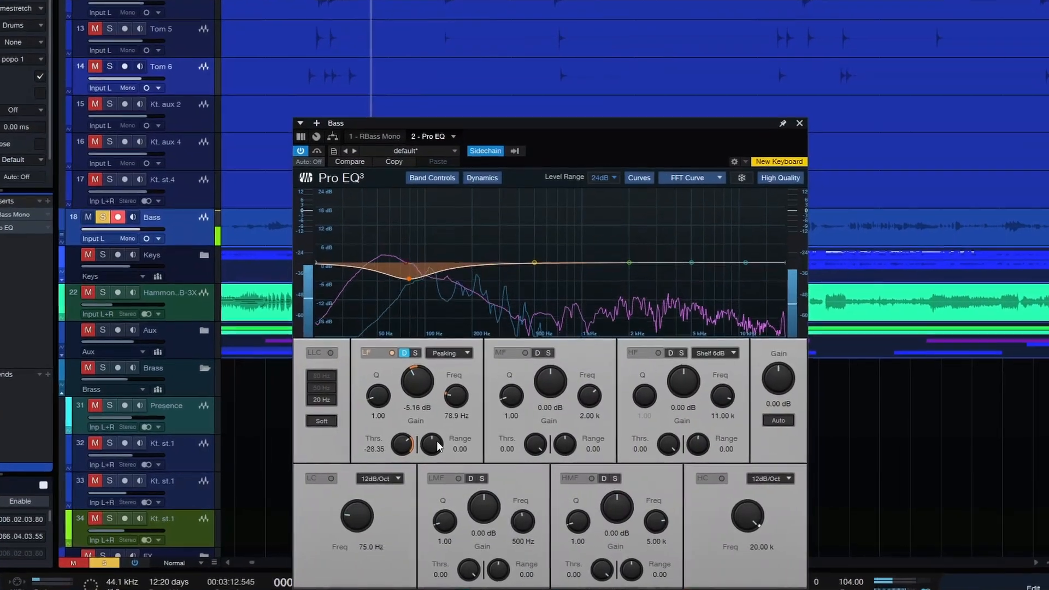
Try an LF dynamic range of -8.40 while auditioning the kick and bass.
left_click_drag(437, 441, 428, 466)
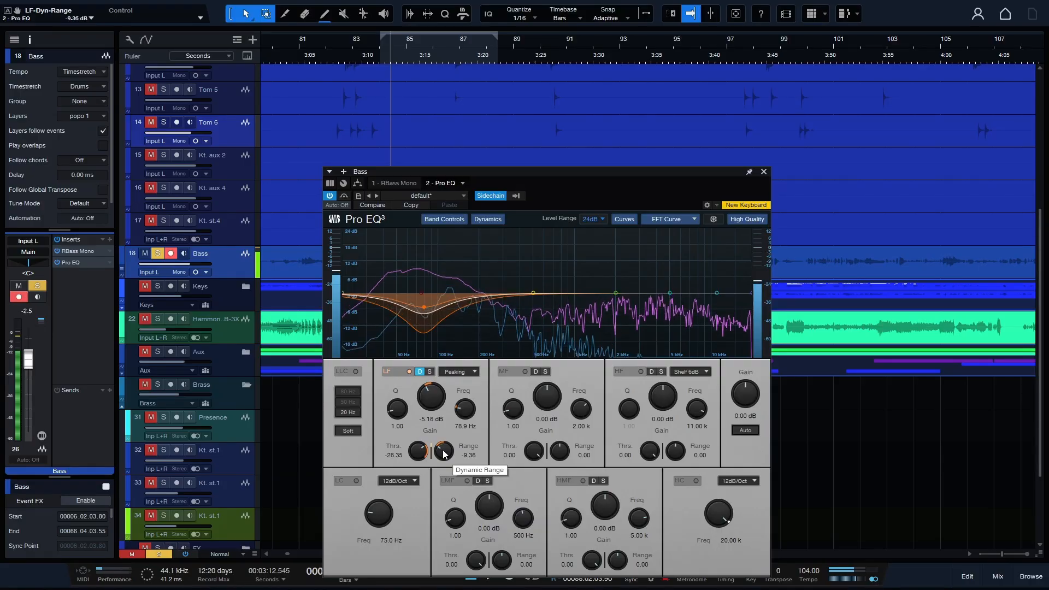
left_click_drag(391, 420, 389, 416)
mouse_move(441, 447)
left_mouse_down()
mouse_move(443, 433)
mouse_move(446, 455)
left_mouse_up()
key("space")
key("space")
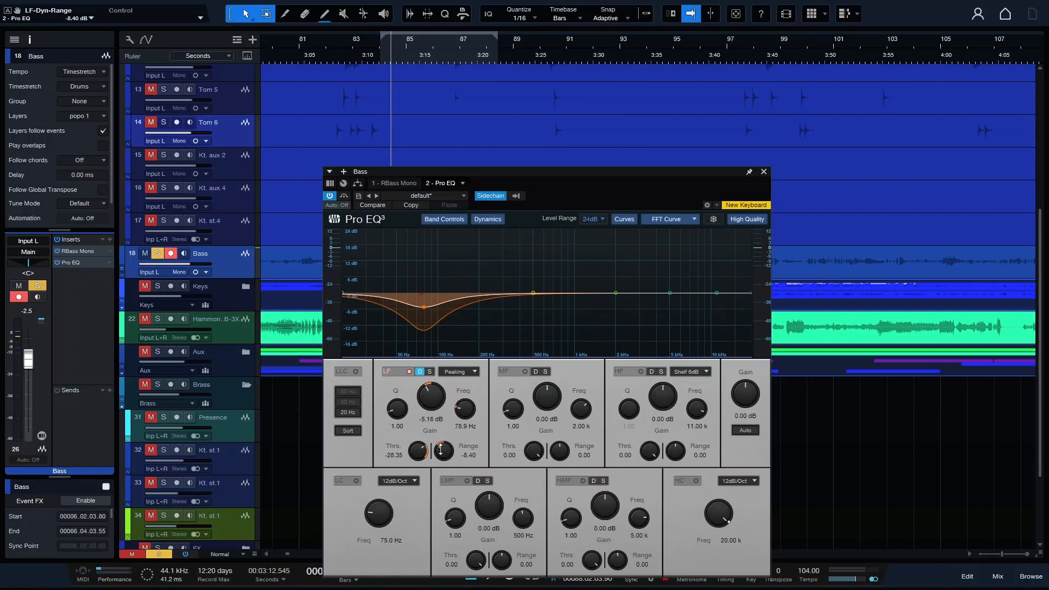
Try deeper LF dynamic ranges of -11.52 and -21.60, auditioning each from bar 84.
left_click_drag(440, 450, 440, 453)
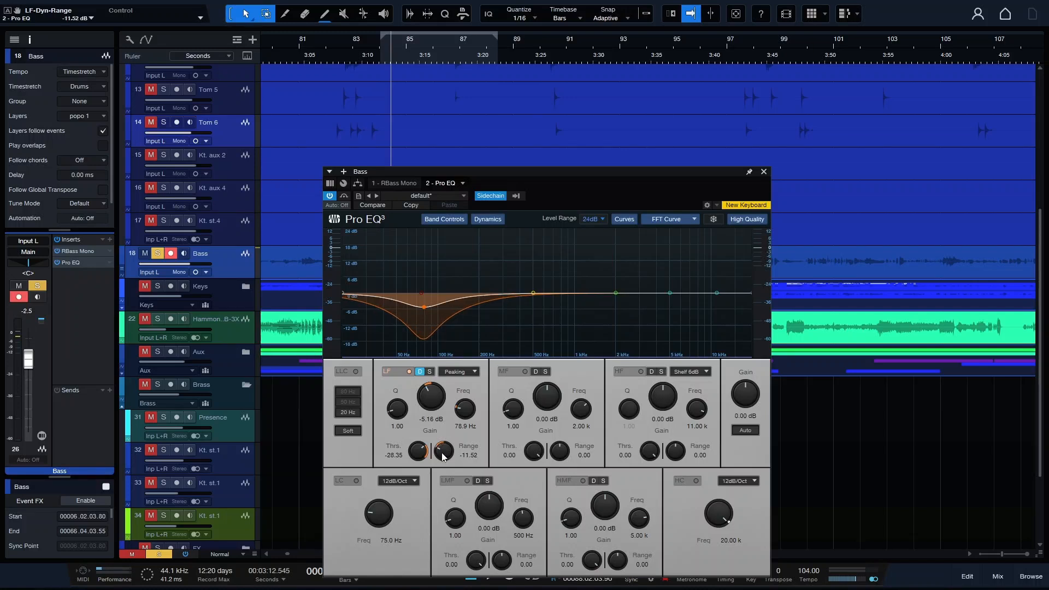
key("space")
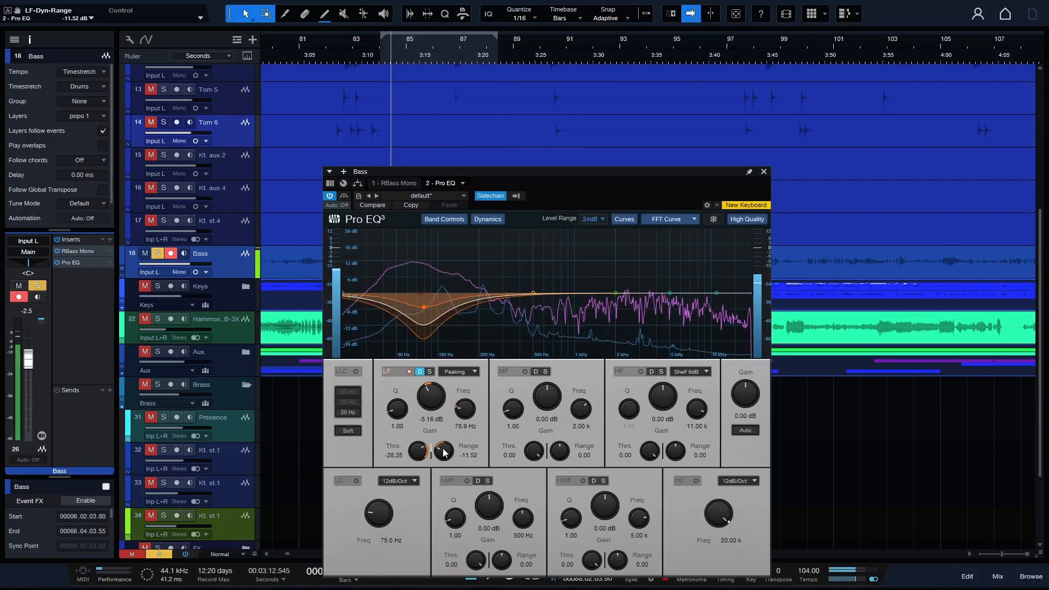
left_click_drag(445, 450, 451, 480)
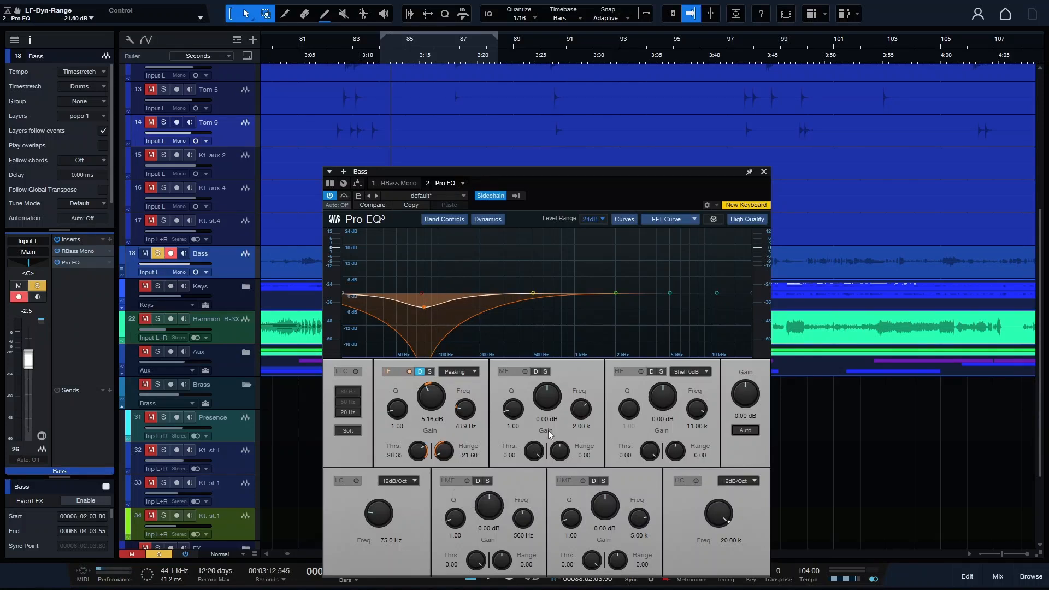
key("space")
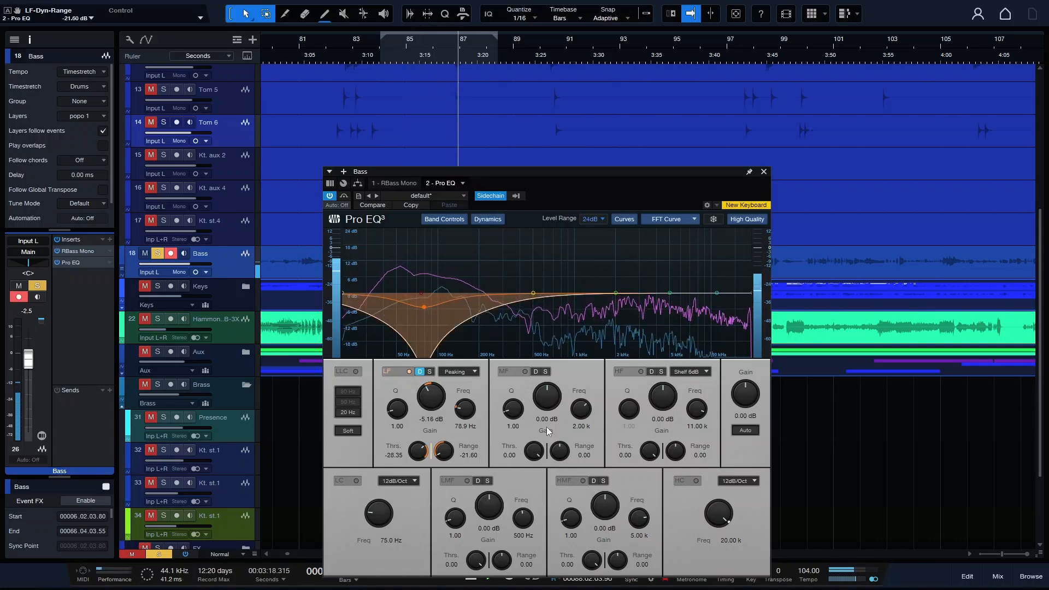
key("space")
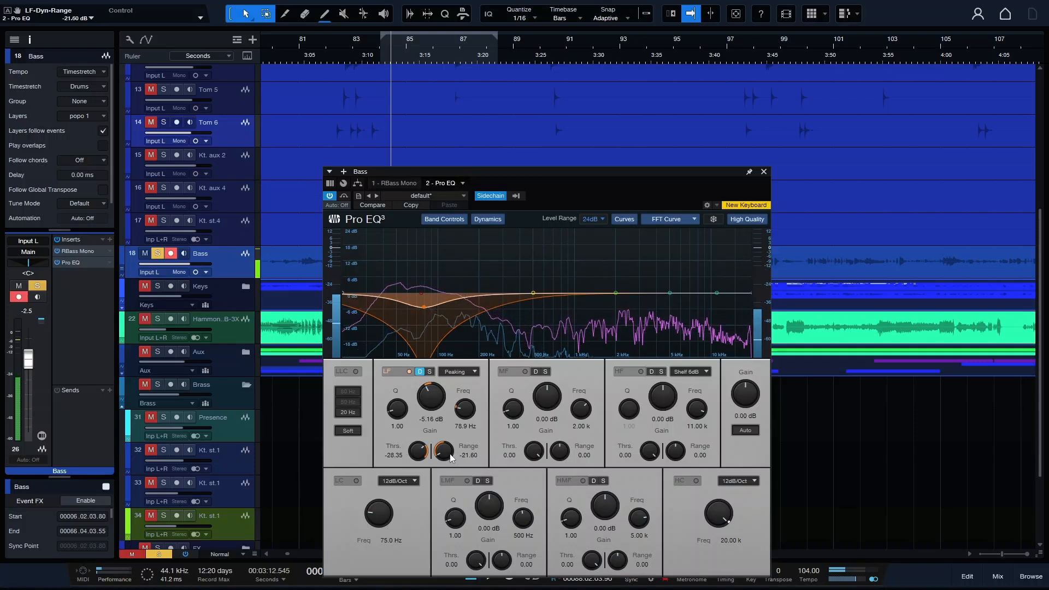
Set the LF band's dynamic range to 0.72, audition it, and close the Bass Pro EQ window.
left_click_drag(451, 457, 445, 429)
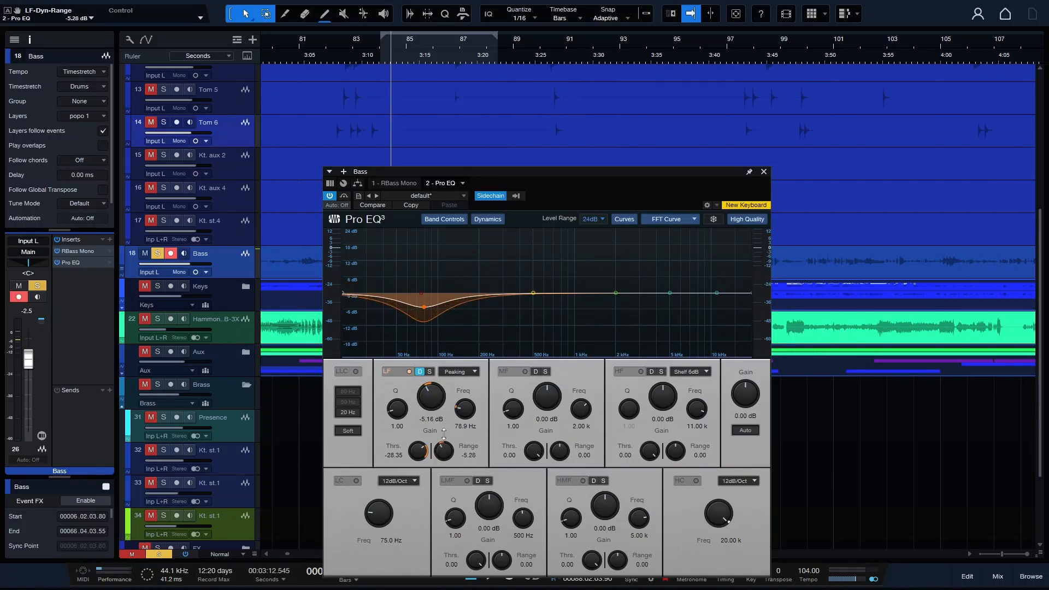
left_click_drag(444, 434, 449, 425)
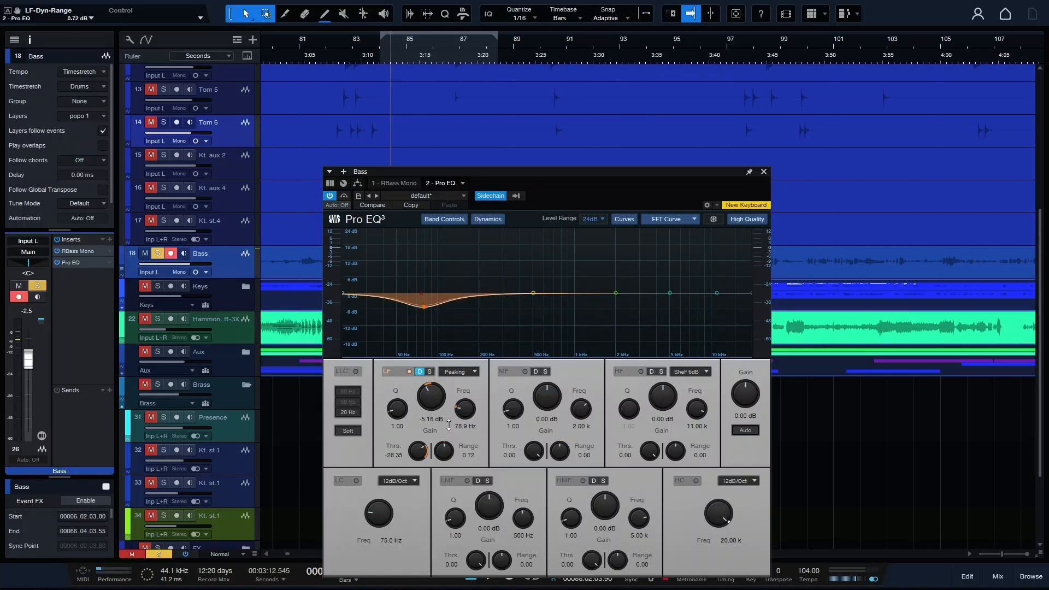
key("space")
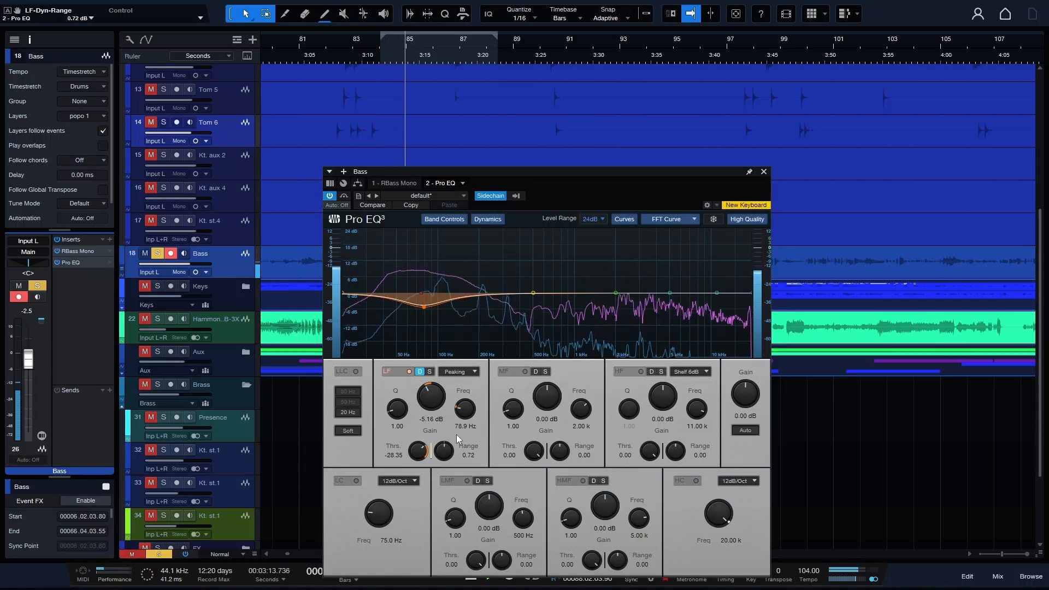
left_click(764, 171)
key("space")
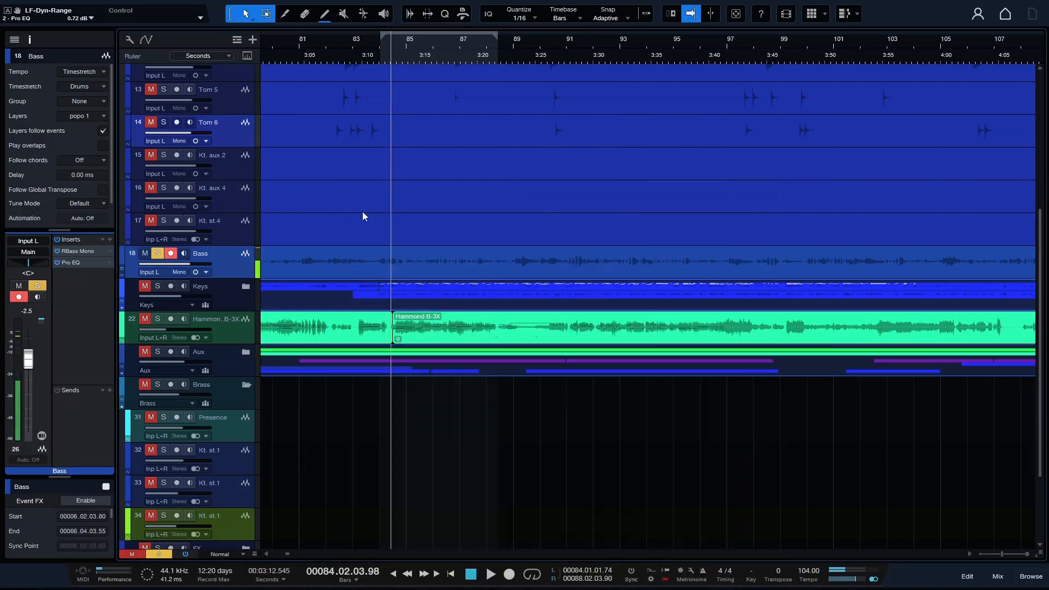
Collapse the Drums folder, clear the drum and bass solos, and play the mix from bar 84.
scroll(362, 212, "up", 5)
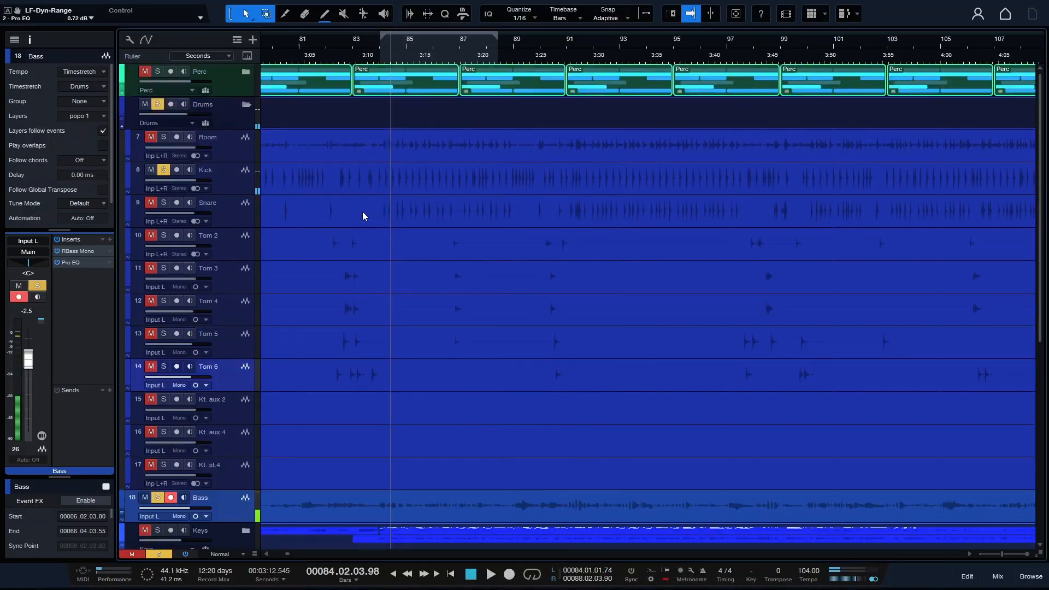
left_click(247, 104)
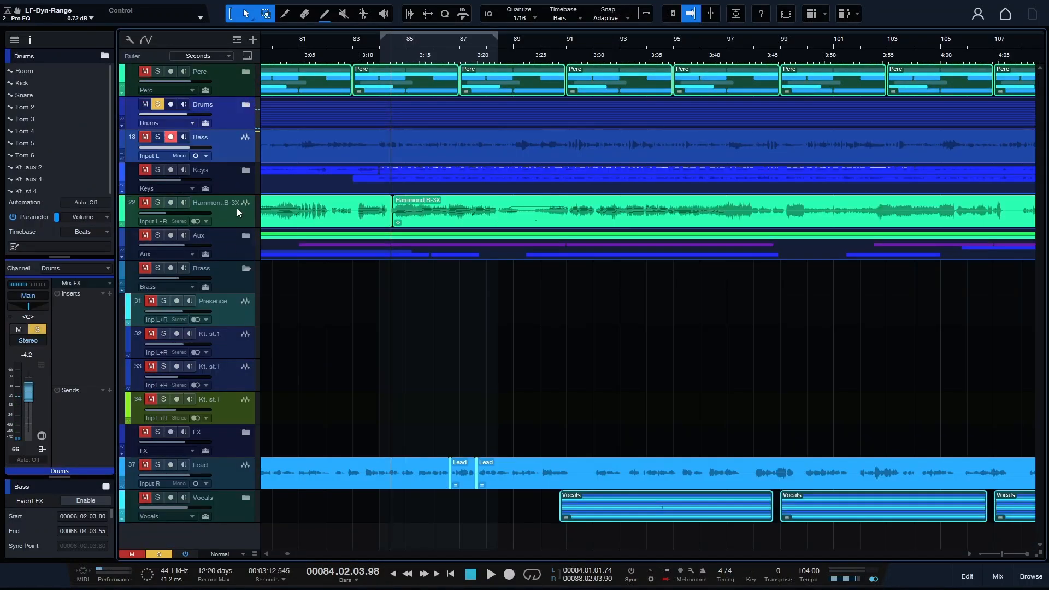
left_click(158, 105)
left_click(225, 153)
left_click(229, 117)
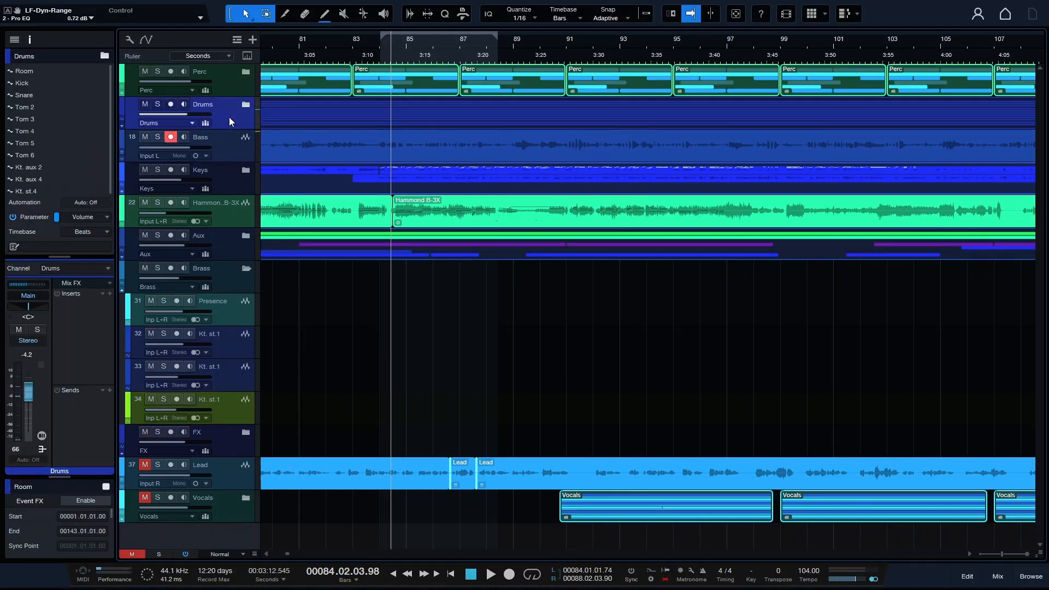
key("space")
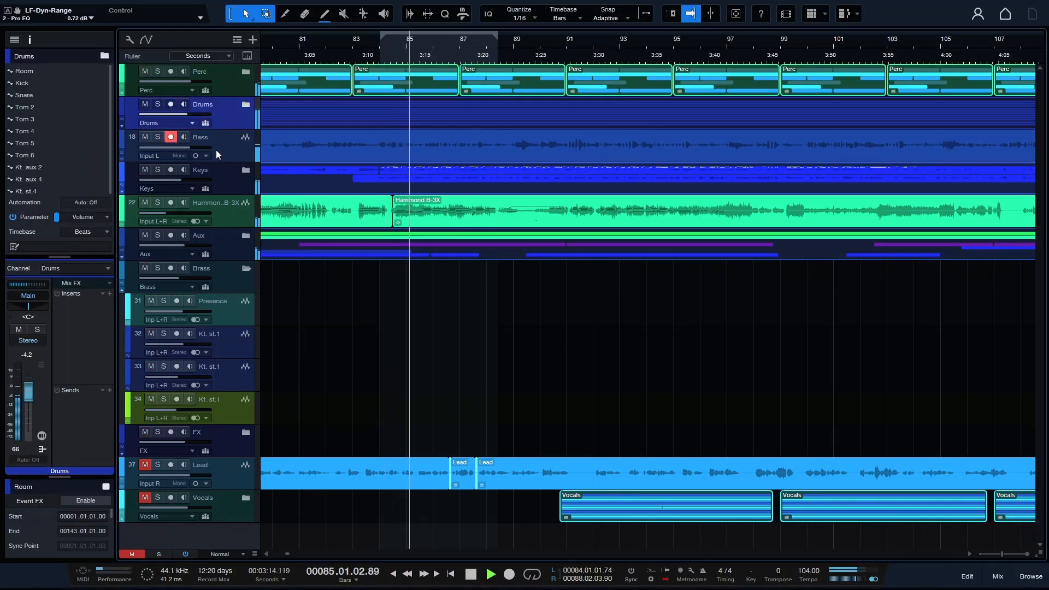
Disarm the Bass track for recording and set the Snare volume to -2.9 inside the Drums folder during playback.
left_click(172, 136)
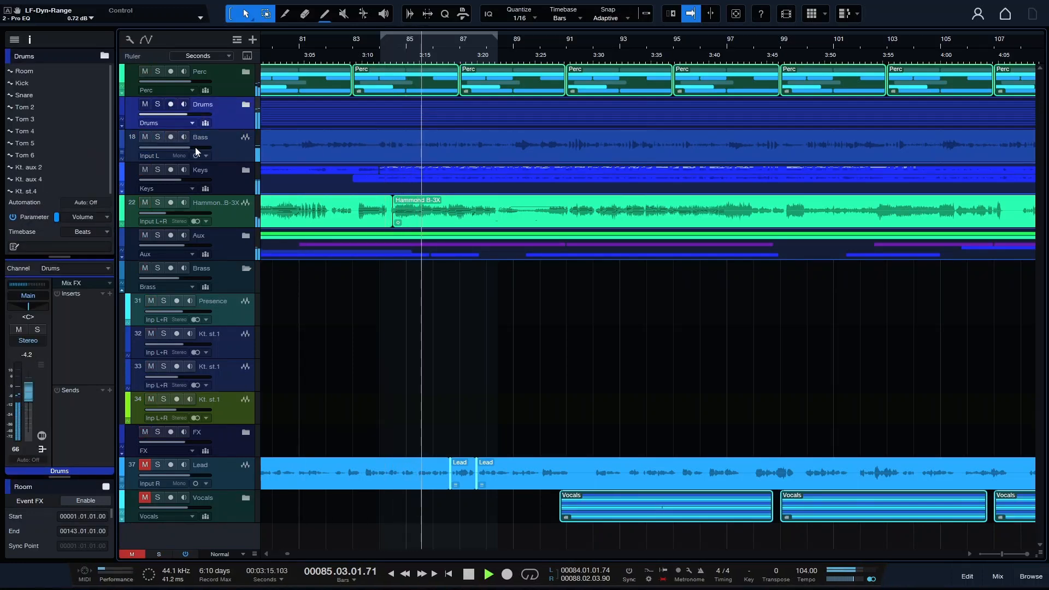
left_click(224, 181)
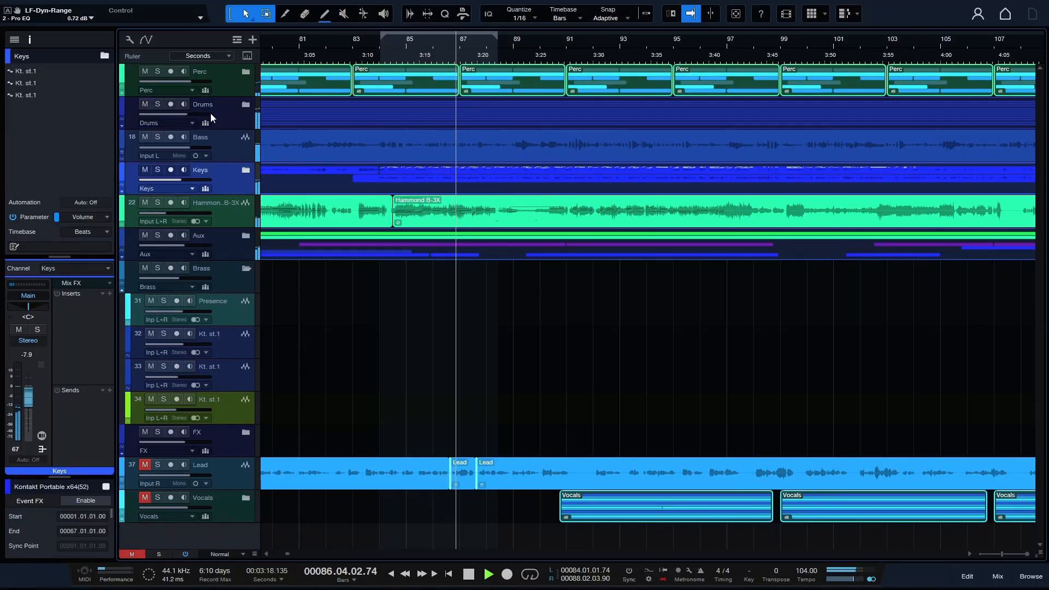
left_click(244, 104)
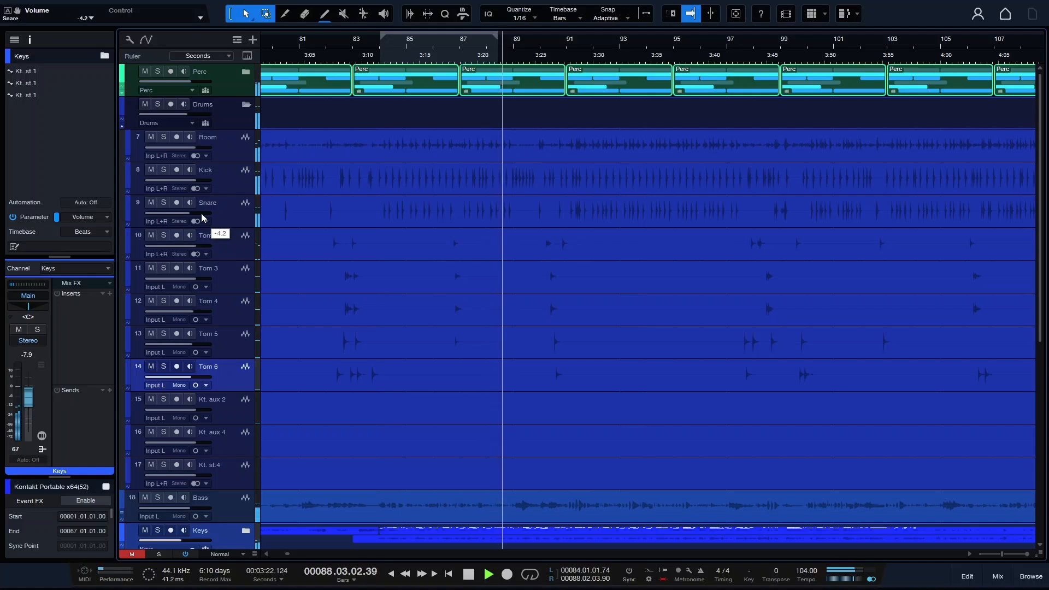
scroll(206, 218, "down", 2)
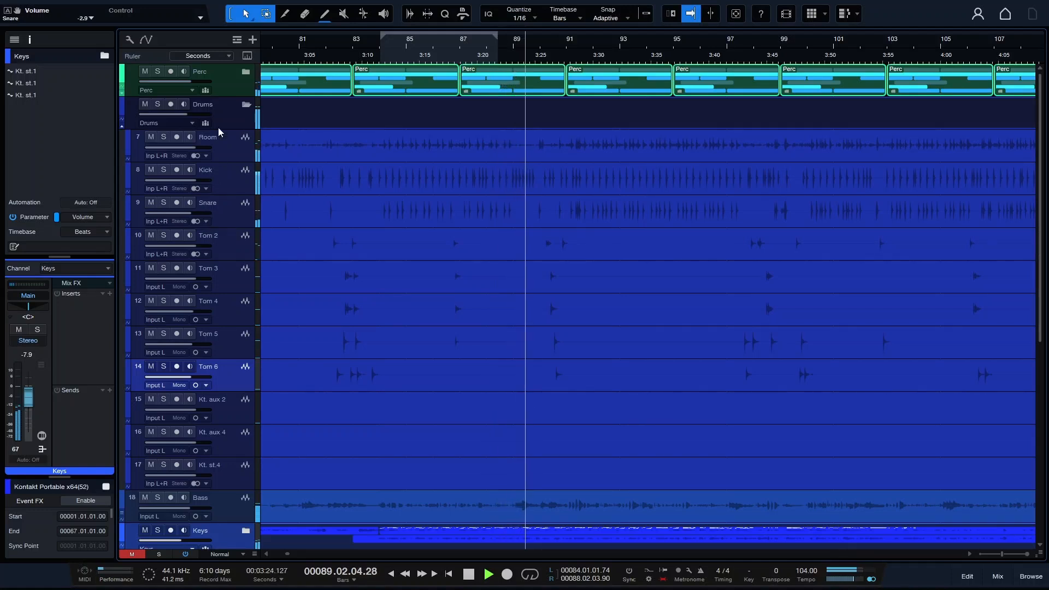
left_click(246, 105)
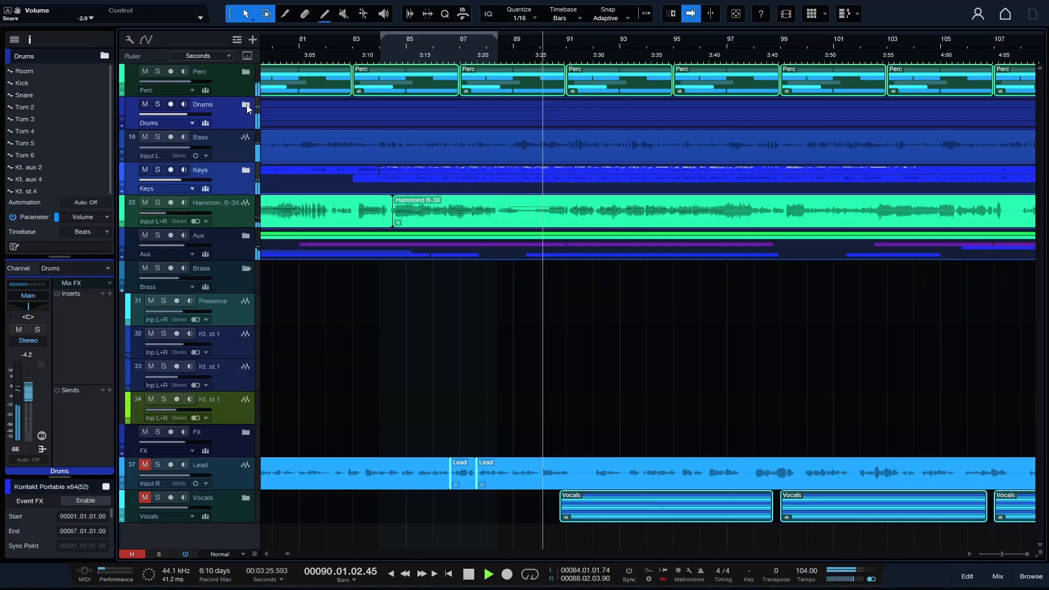
key("space")
Set the Keys folder's volume to -5.8 and insert the Fat Channel plug-in on its channel.
left_click(224, 187)
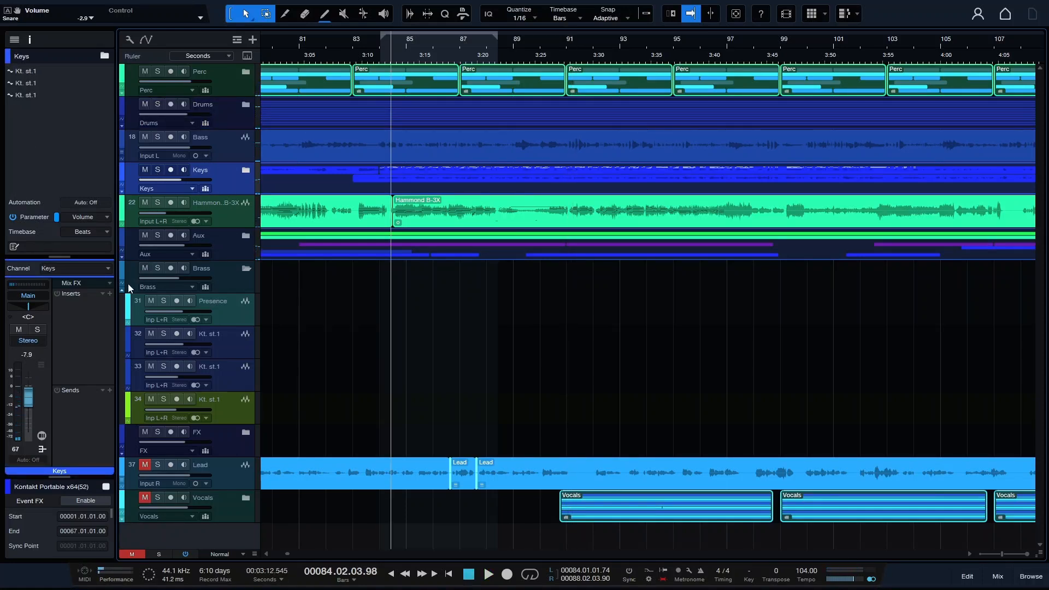
left_click_drag(191, 179, 192, 178)
left_click(110, 294)
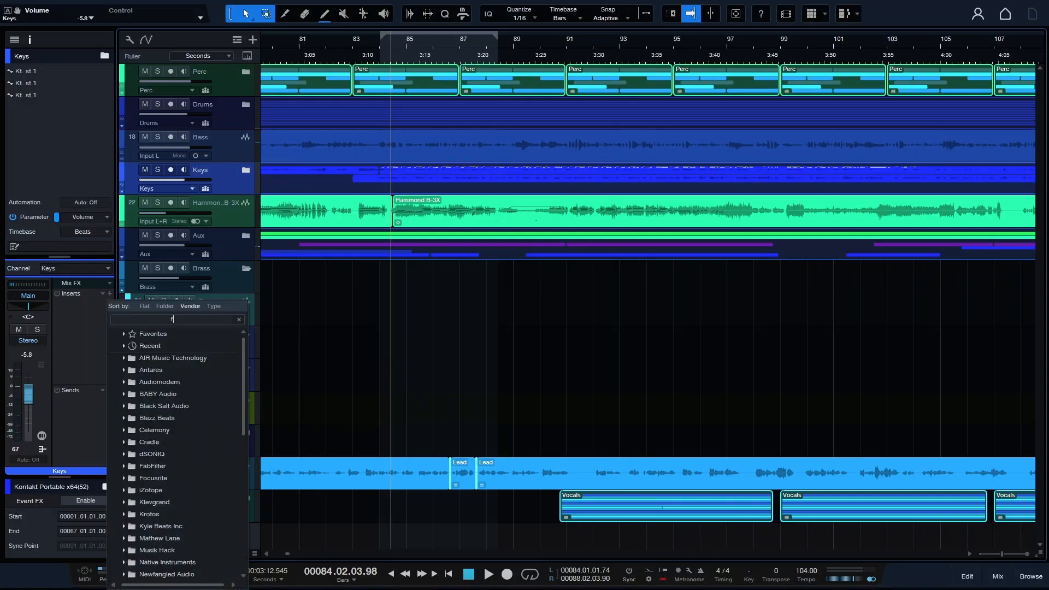
type("fat")
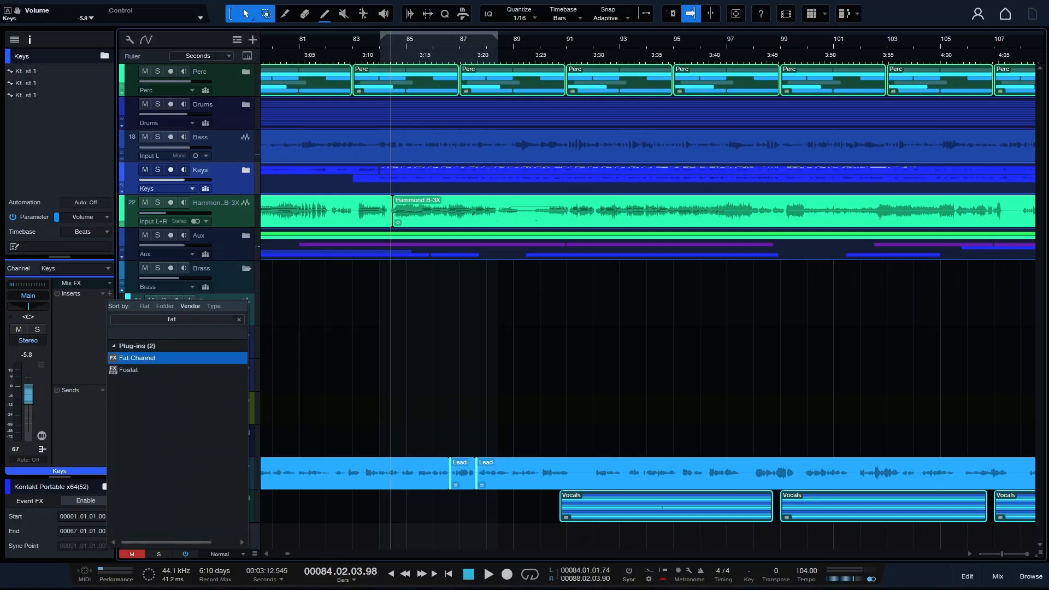
key("Return")
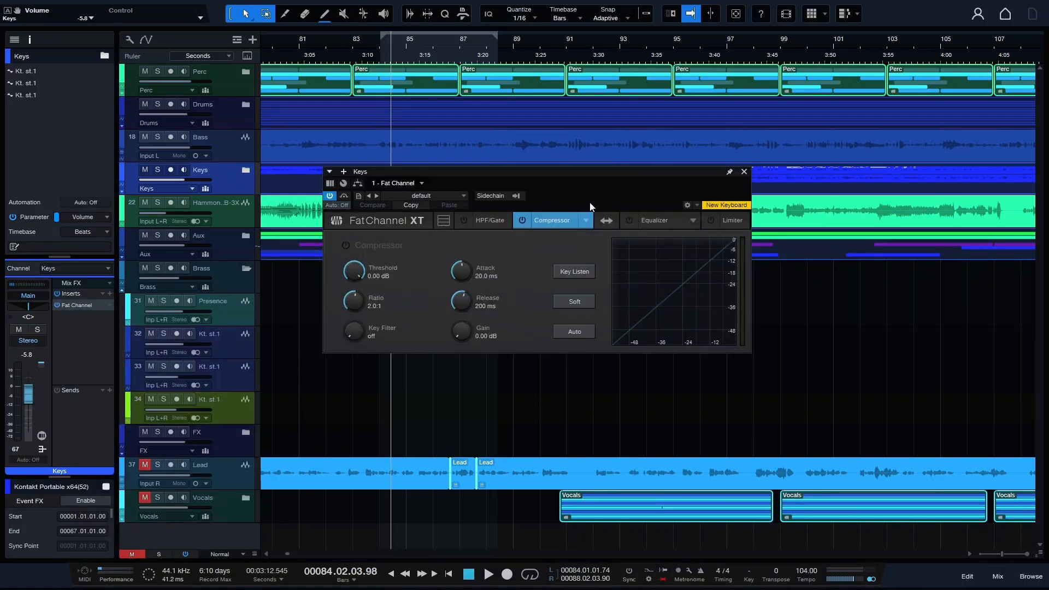
Switch the Keys Fat Channel's compressor to the Tube model and turn it on.
left_click_drag(591, 192, 572, 181)
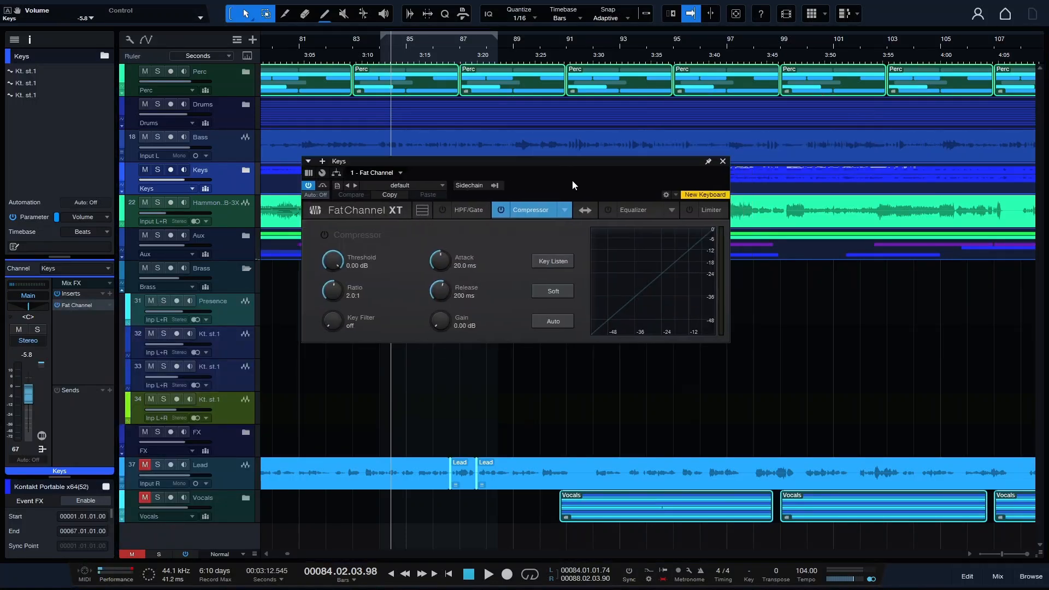
left_click(565, 211)
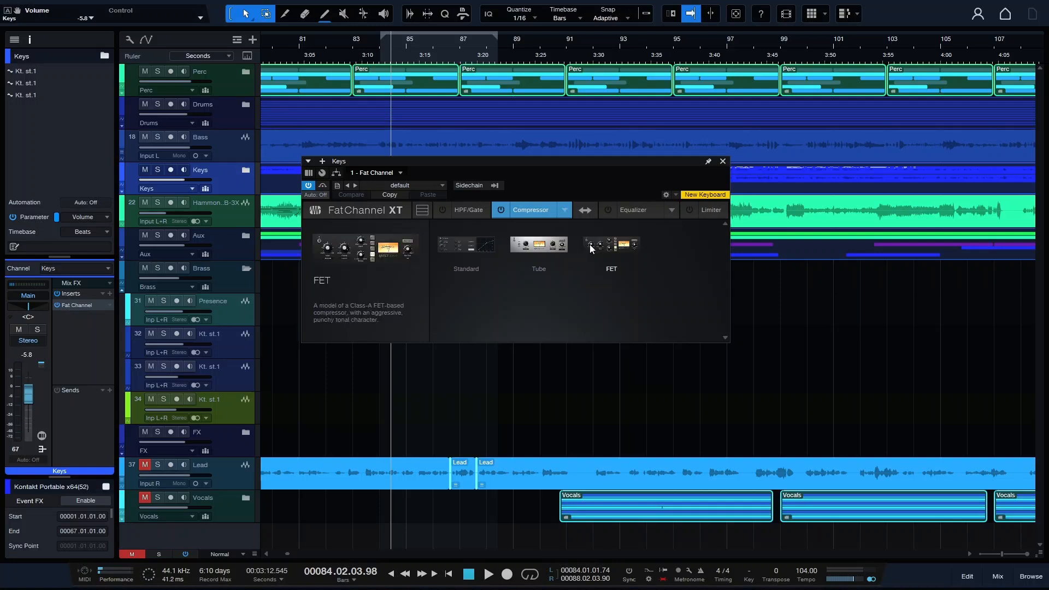
left_click(556, 249)
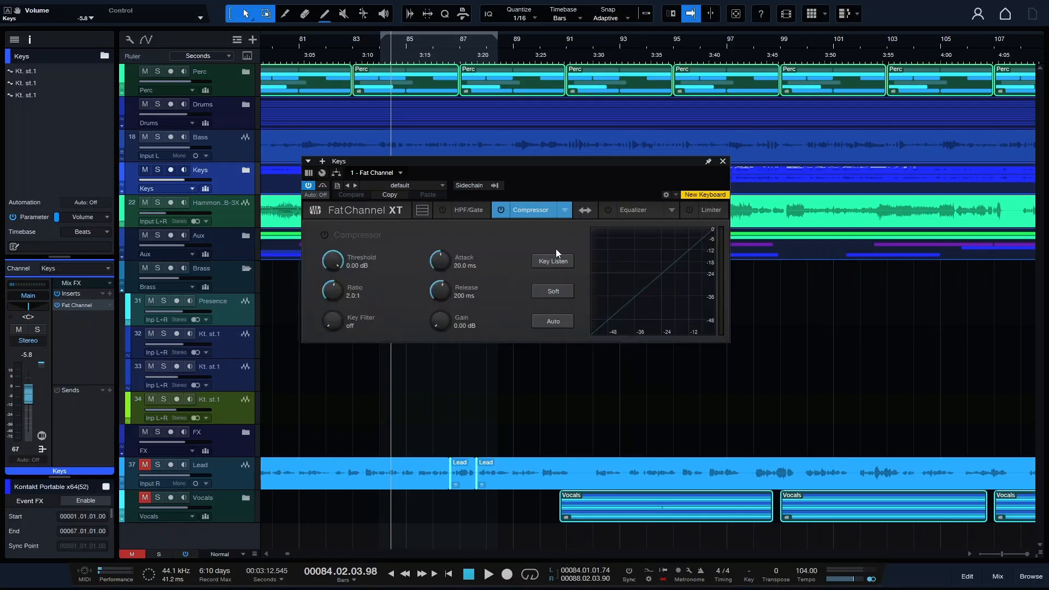
left_click(500, 211)
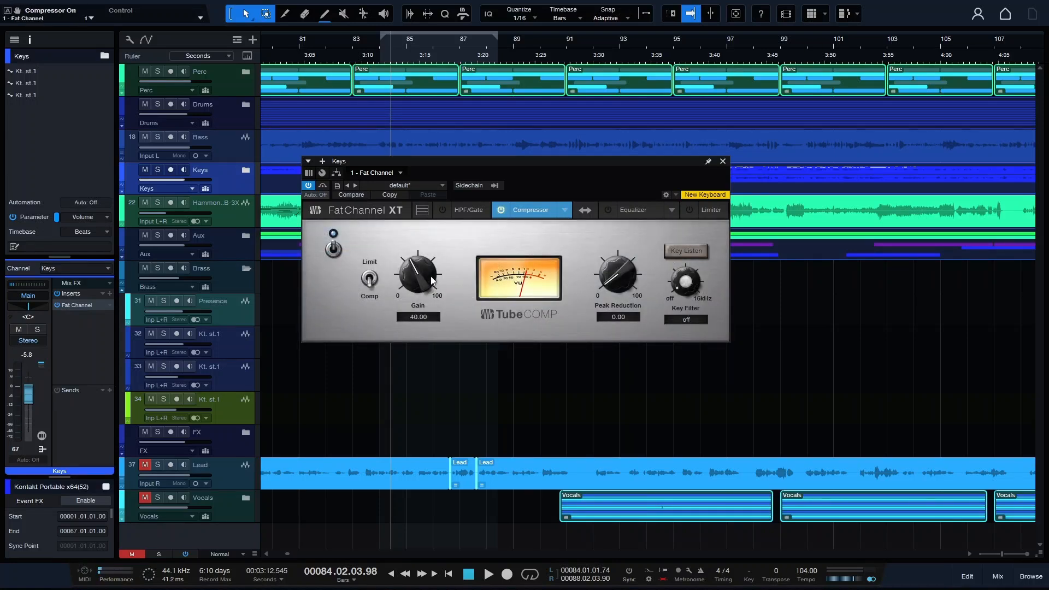
Try a Tube compressor gain of 46.00 on the Keys during playback, and return it to 40.00.
left_click_drag(568, 171, 541, 260)
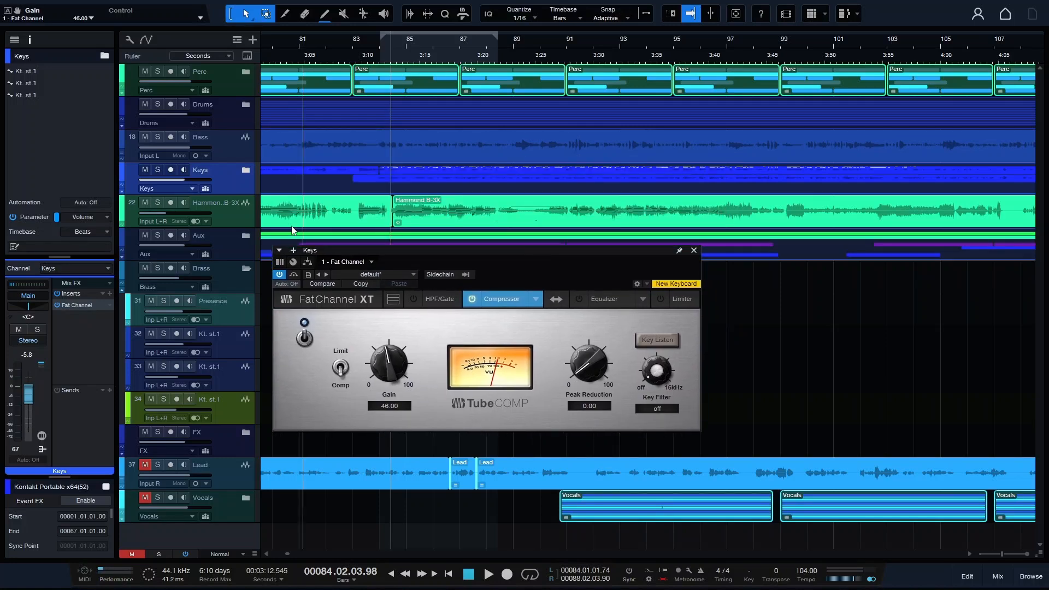
key("space")
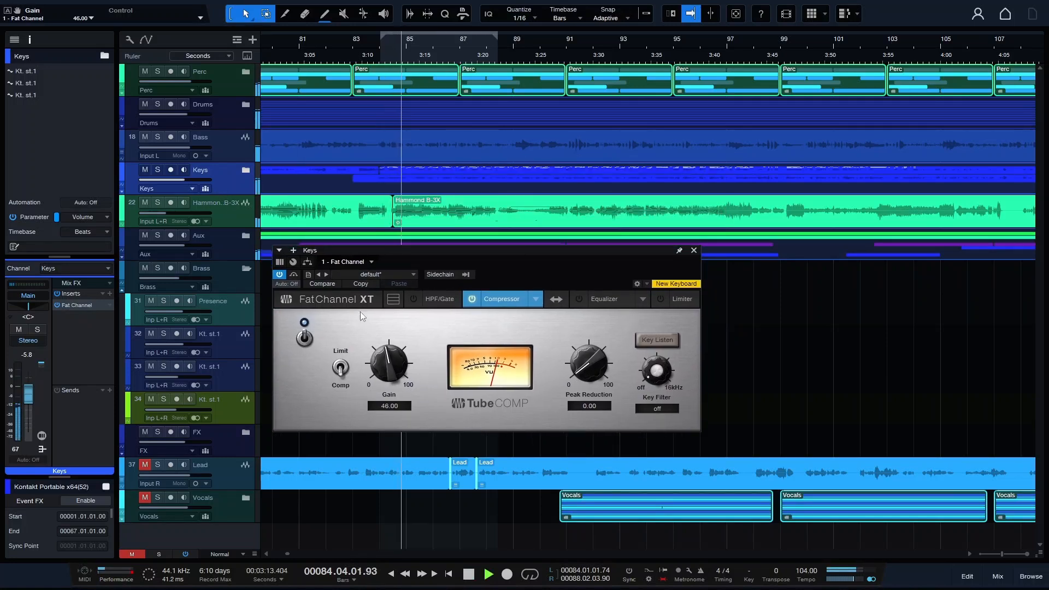
left_click_drag(396, 354, 397, 357)
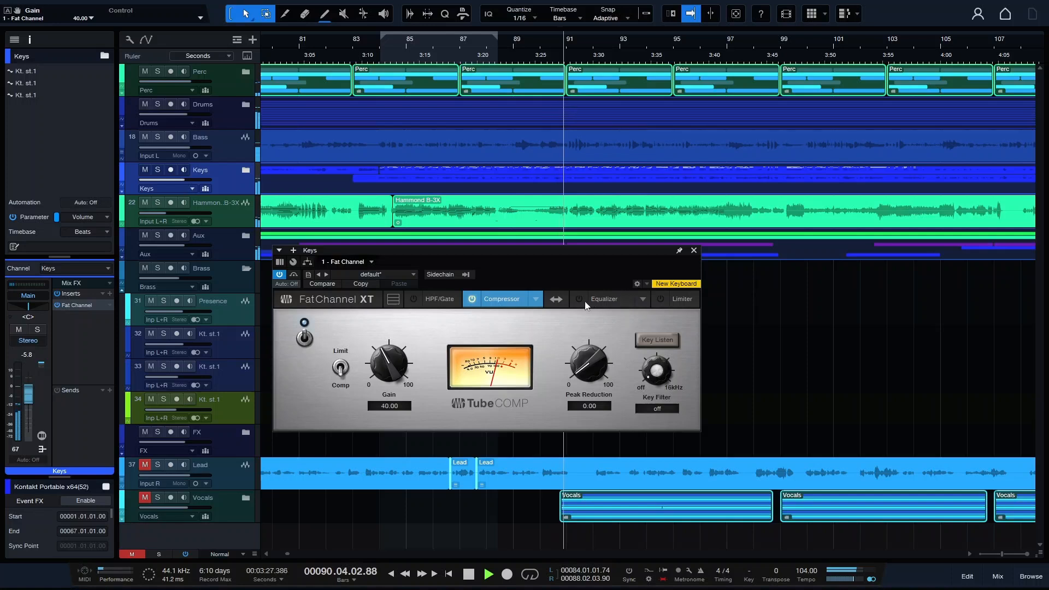
Enable the Keys Fat Channel's equalizer and switch it to the Vintage model.
key("space")
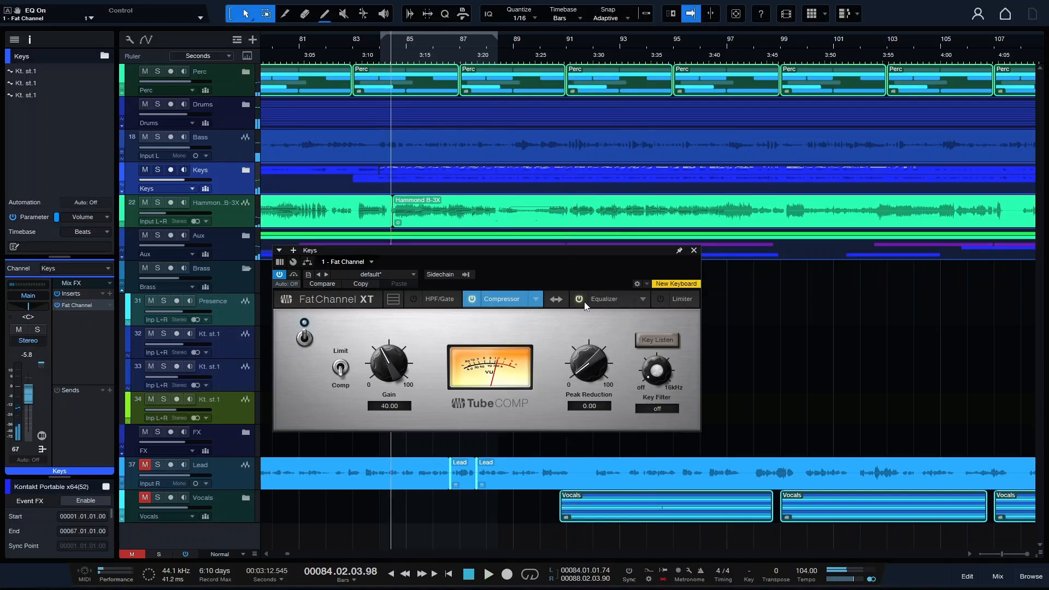
left_click(623, 301)
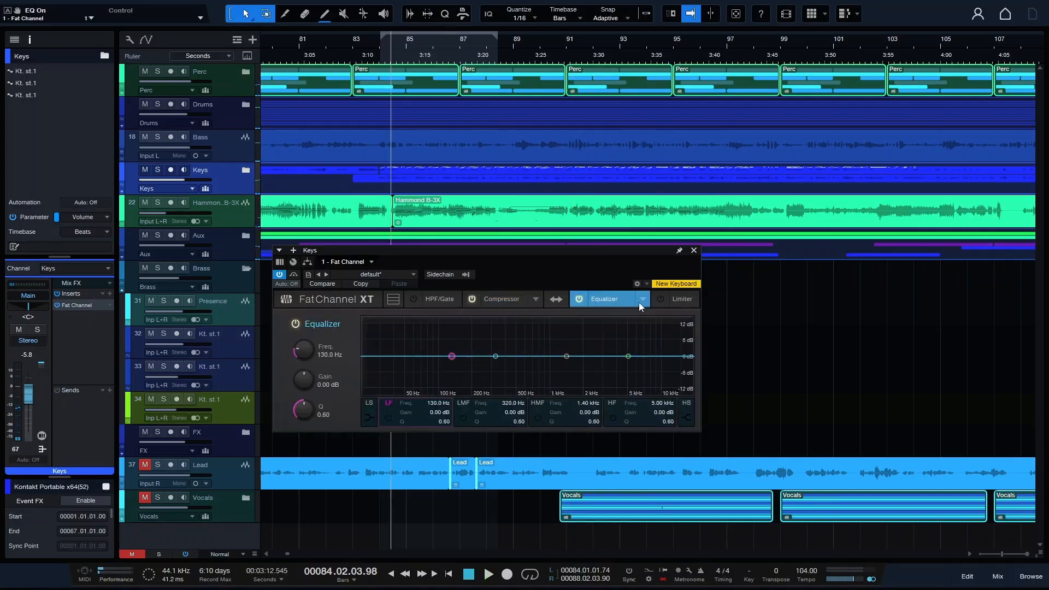
left_click(643, 299)
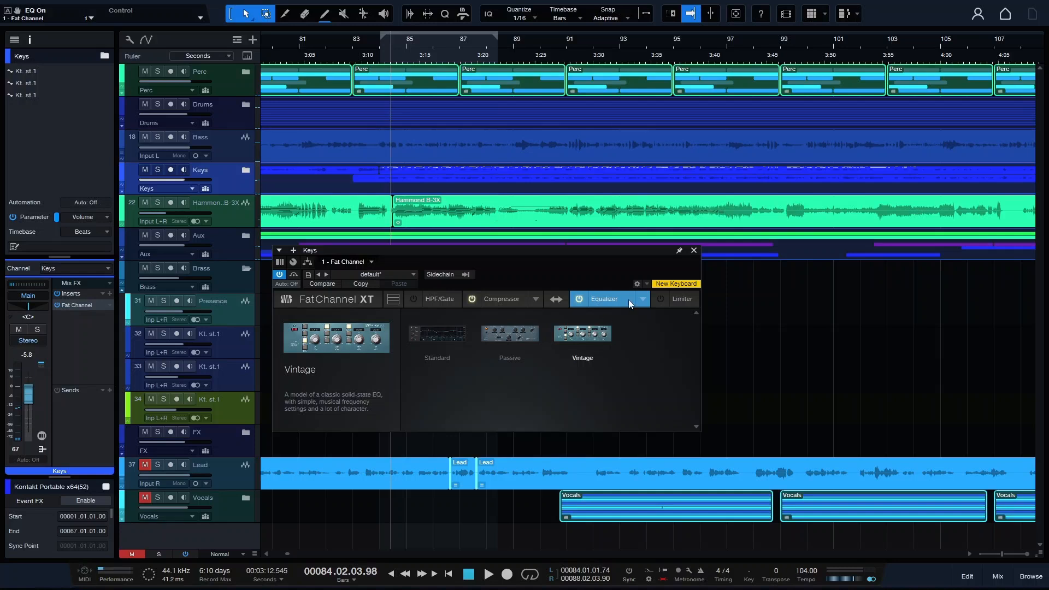
left_click(607, 268)
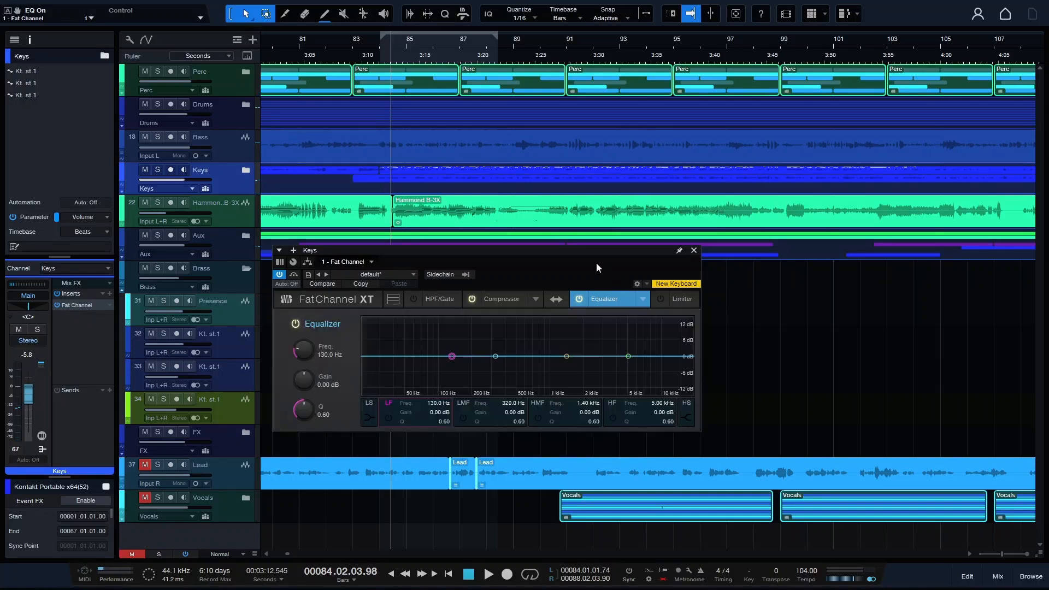
left_click(642, 299)
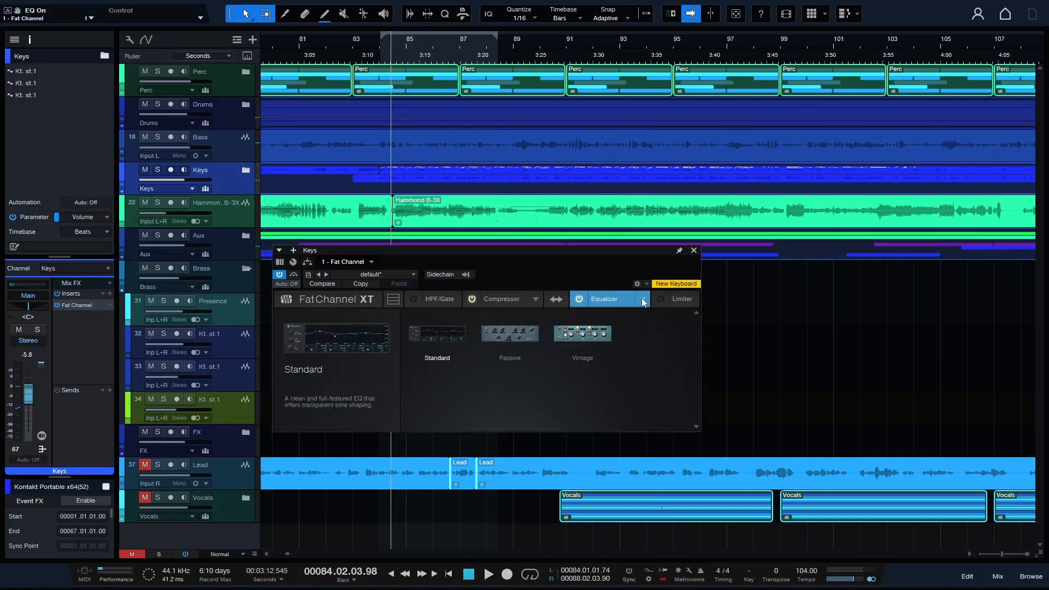
left_click(581, 341)
Set the Vintage EQ's HMF gain to 5.28 dB and try HF boosts of 6.88 and 16.00 dB while auditioning from bar 84.
left_click_drag(646, 368, 647, 361)
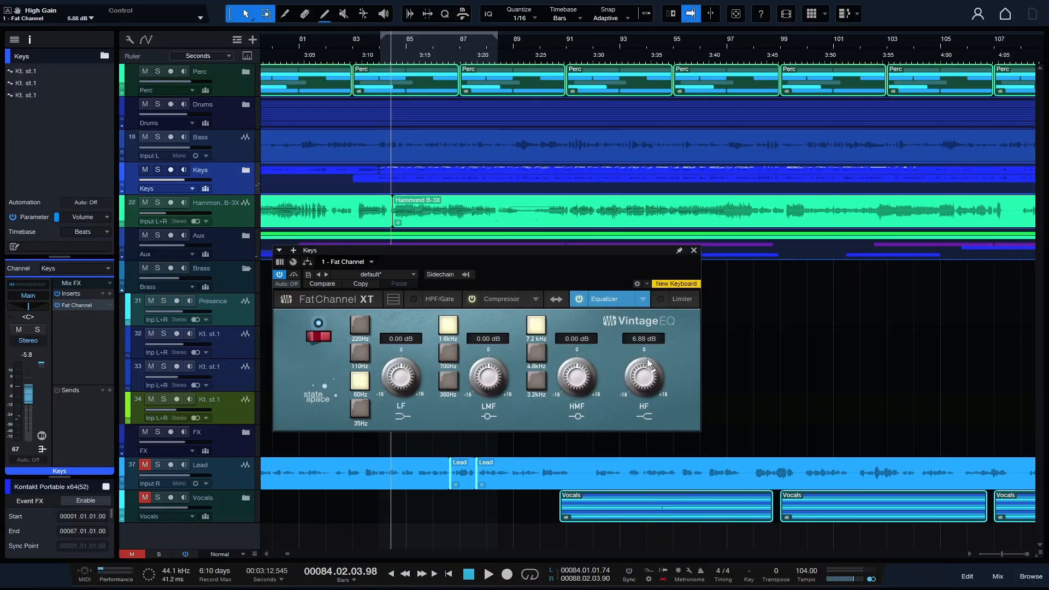
key("space")
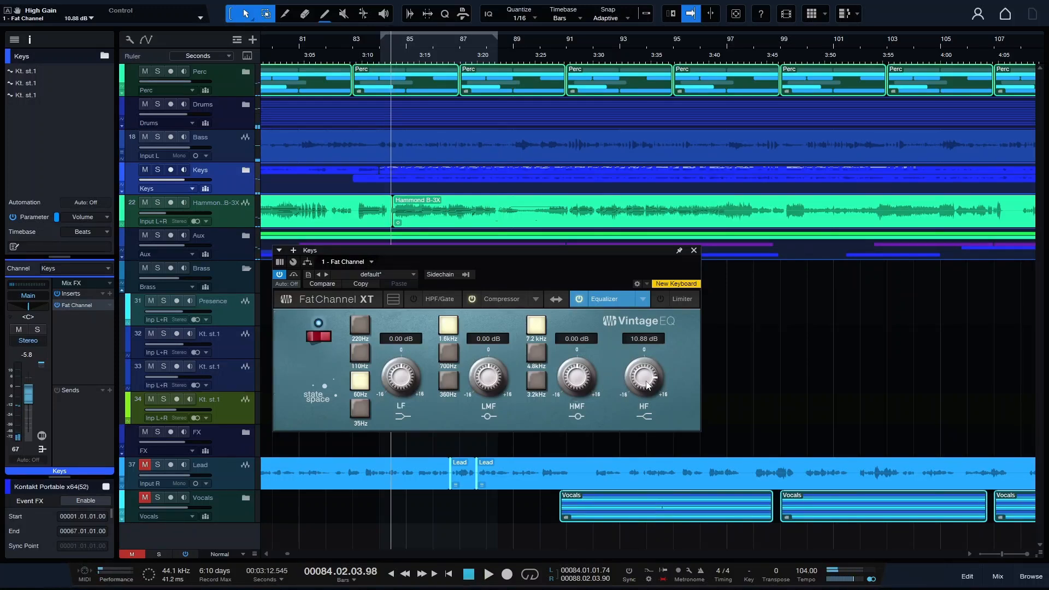
key("space")
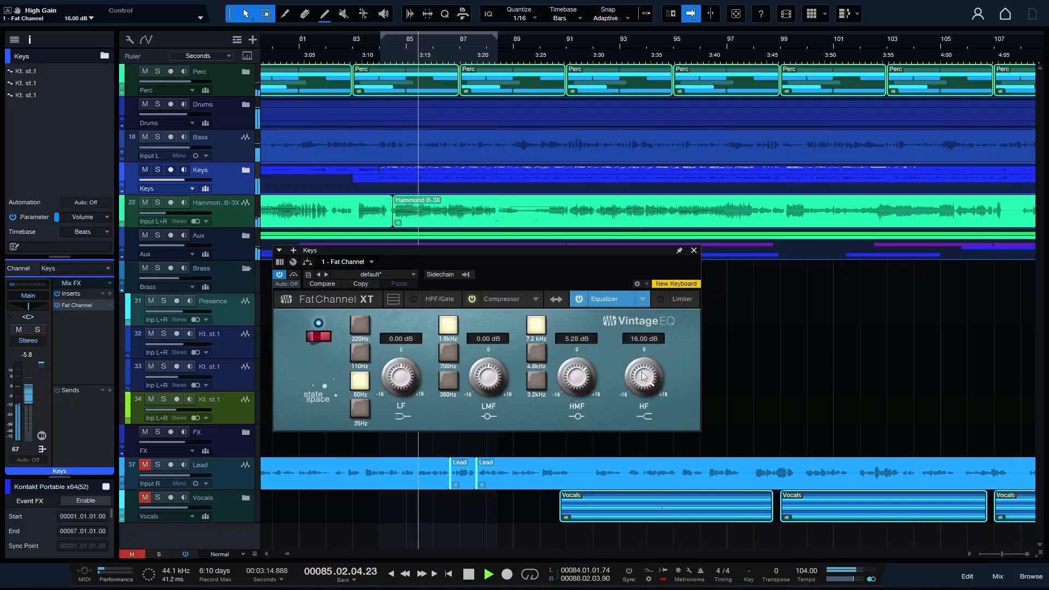
key("space")
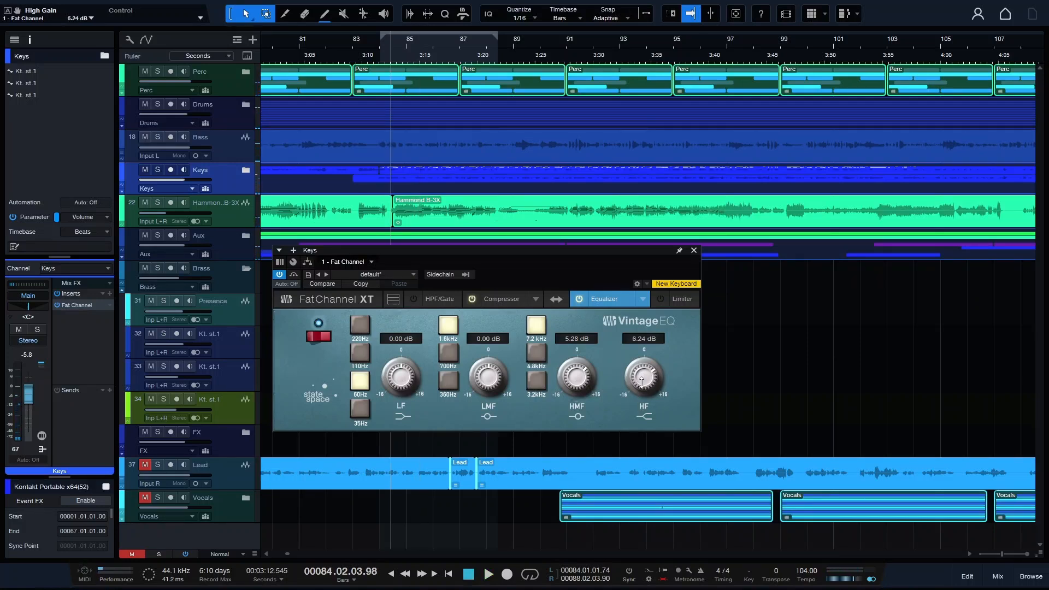
Audition further HF boosts on the Keys, set the HF gain to 9.28 dB, and close the Fat Channel window.
left_click_drag(642, 381, 643, 329)
key("space")
left_click_drag(650, 364, 647, 396)
key("space")
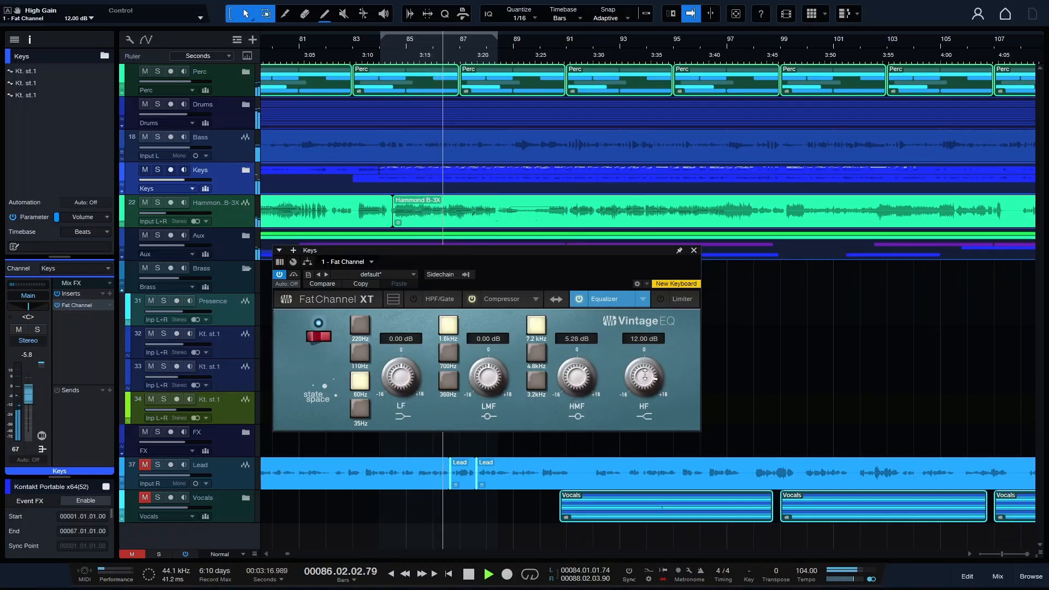
left_click_drag(643, 379, 642, 397)
key("space")
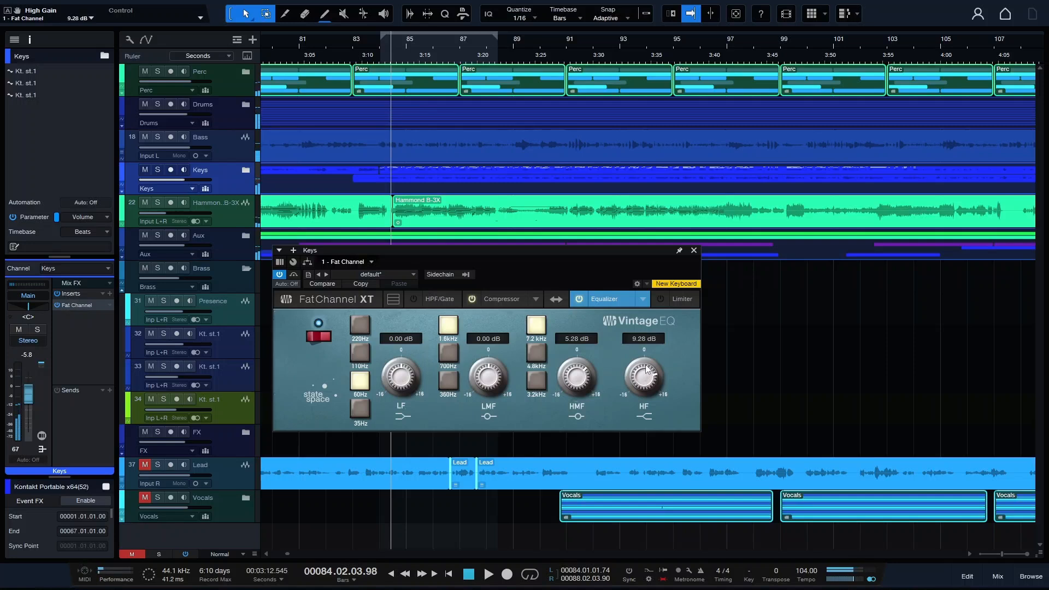
left_click(694, 251)
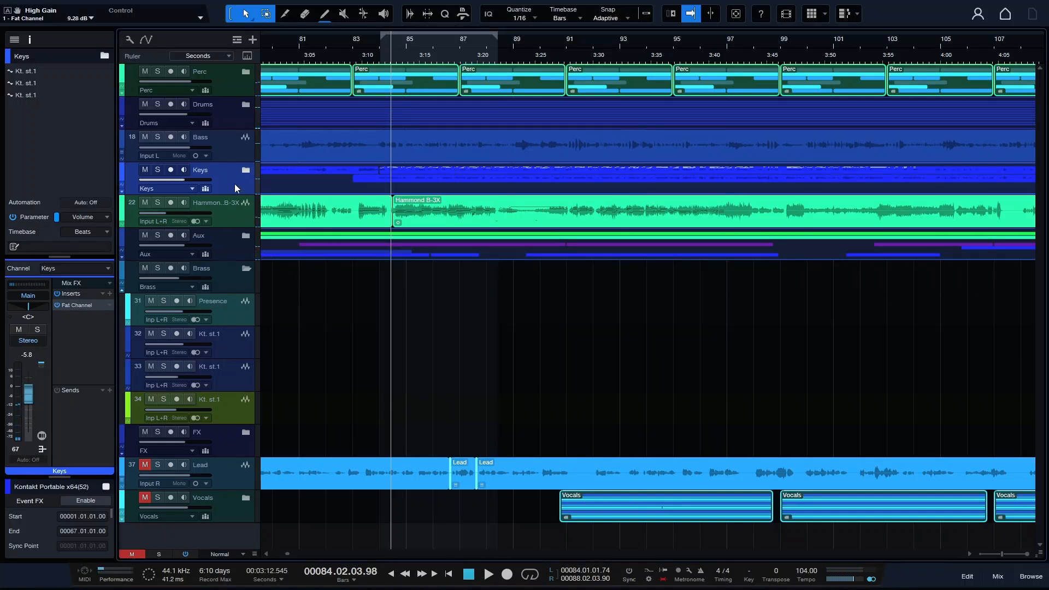
Solo the Hammond B-3X track and set its volume to -15.0 while playing from bar 84.
left_click(211, 218)
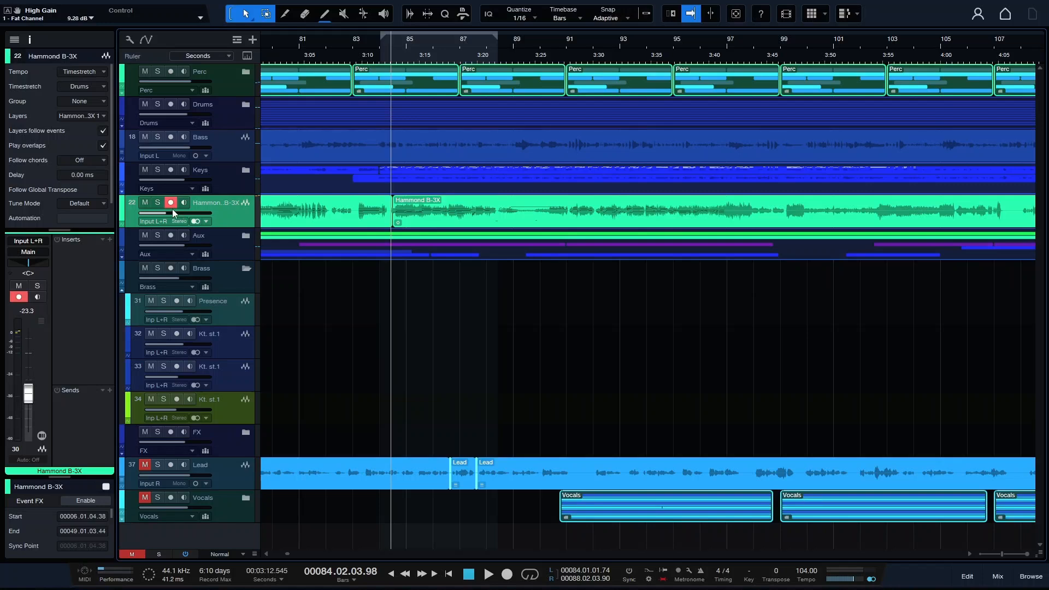
key("space")
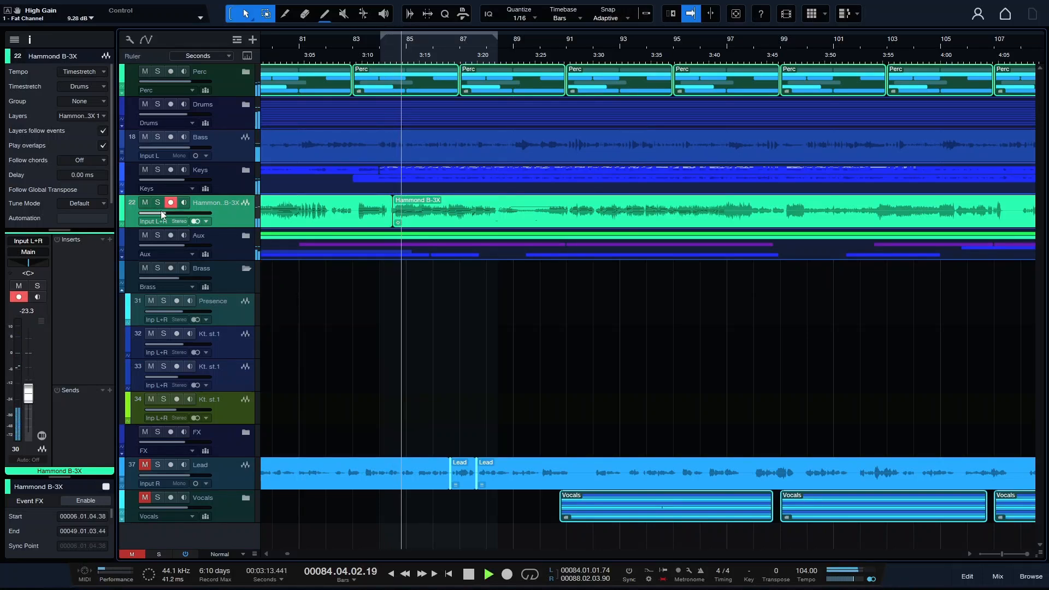
left_click_drag(161, 211, 182, 216)
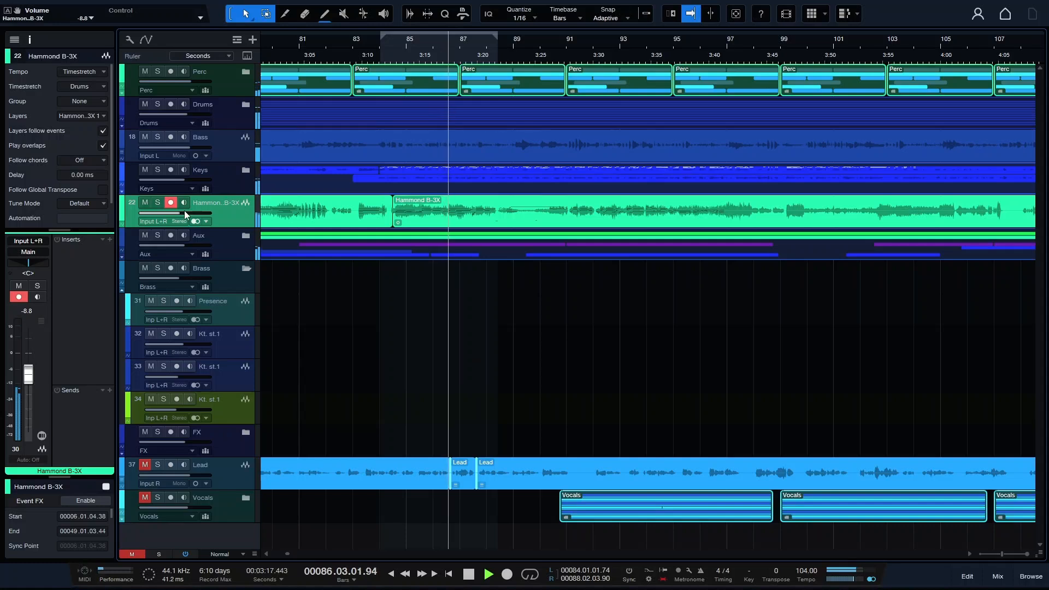
left_click(158, 202)
scroll(191, 217, "down", 4)
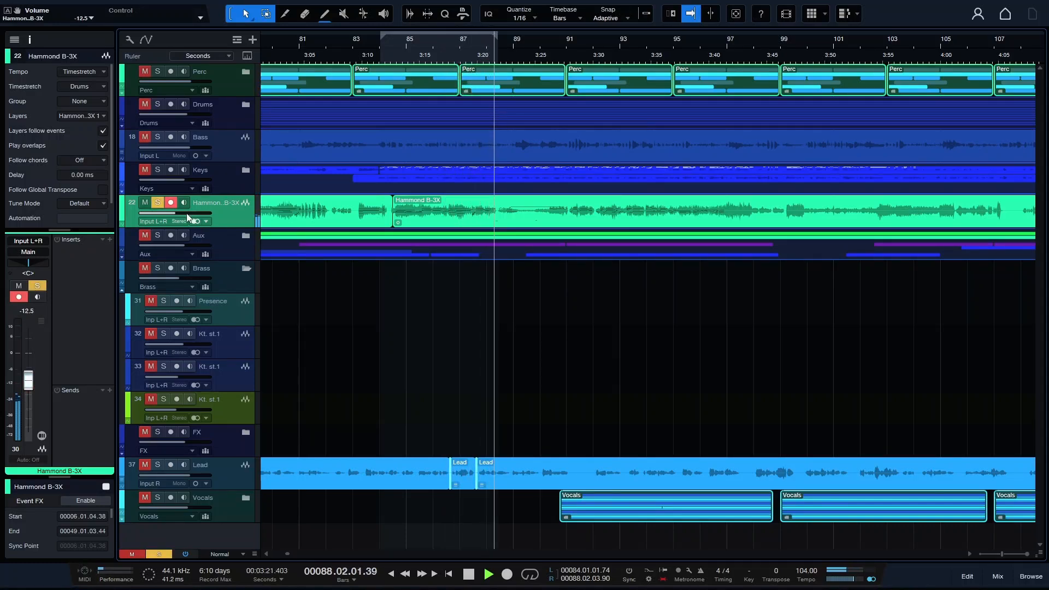
key("space")
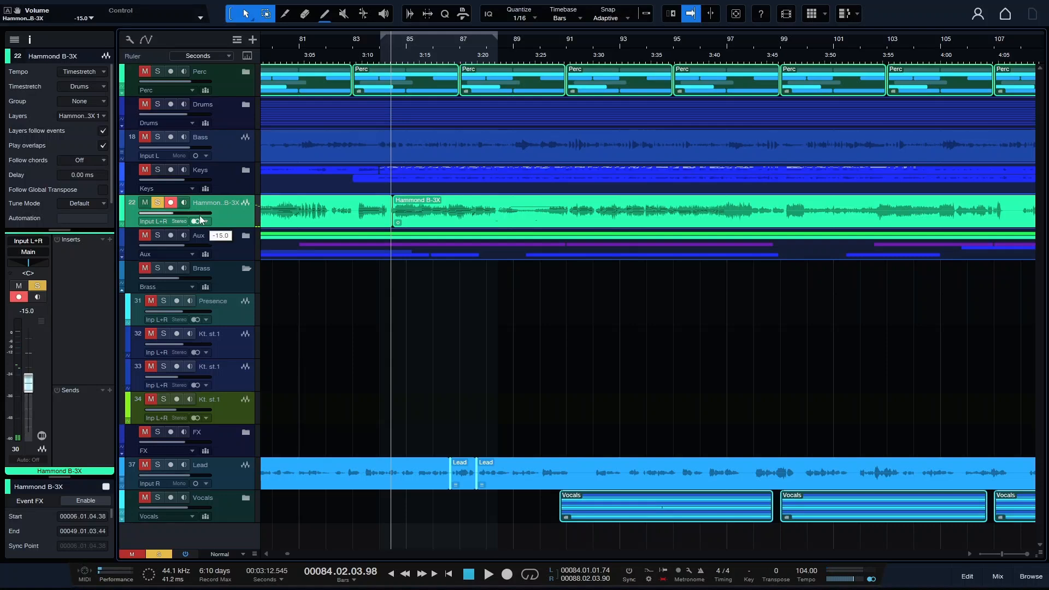
Enlarge the Hammond B-3X track and insert the RedlightDist effect on it, found by searching the effects for "red".
left_click_drag(230, 227, 247, 350)
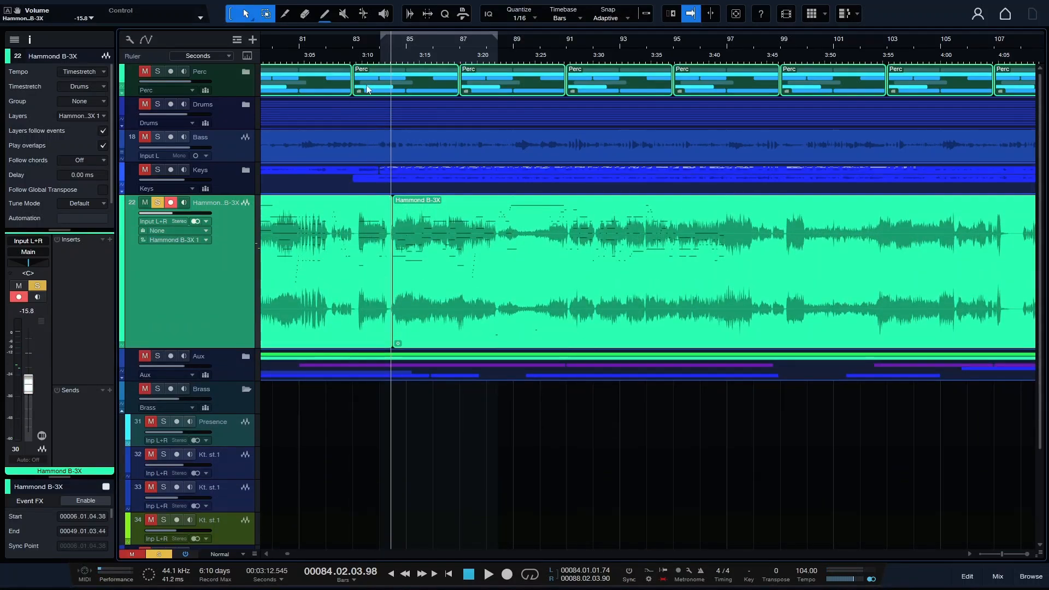
scroll(390, 46, "up", 4)
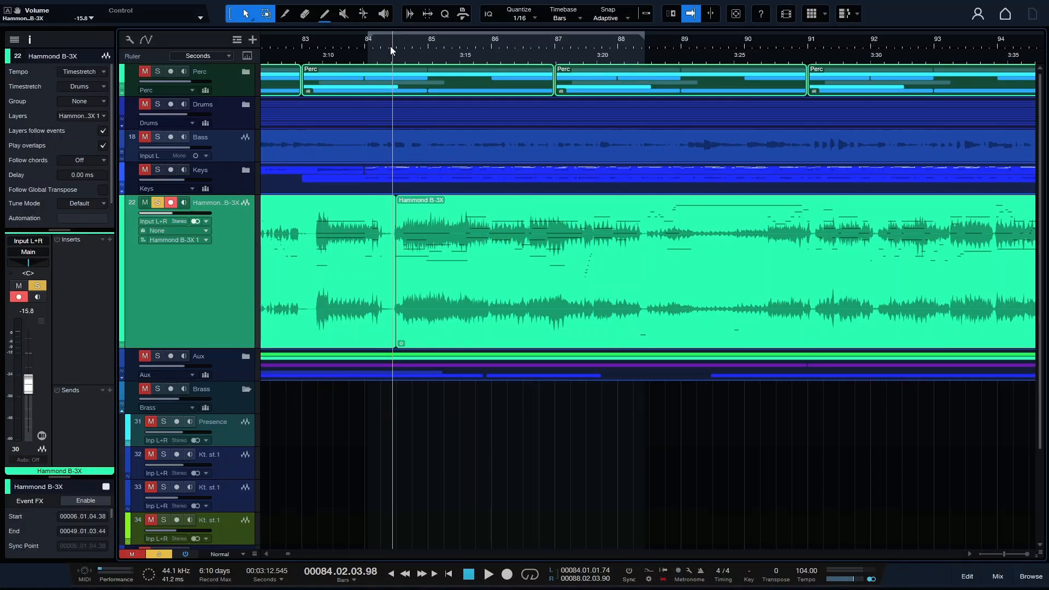
left_click(111, 240)
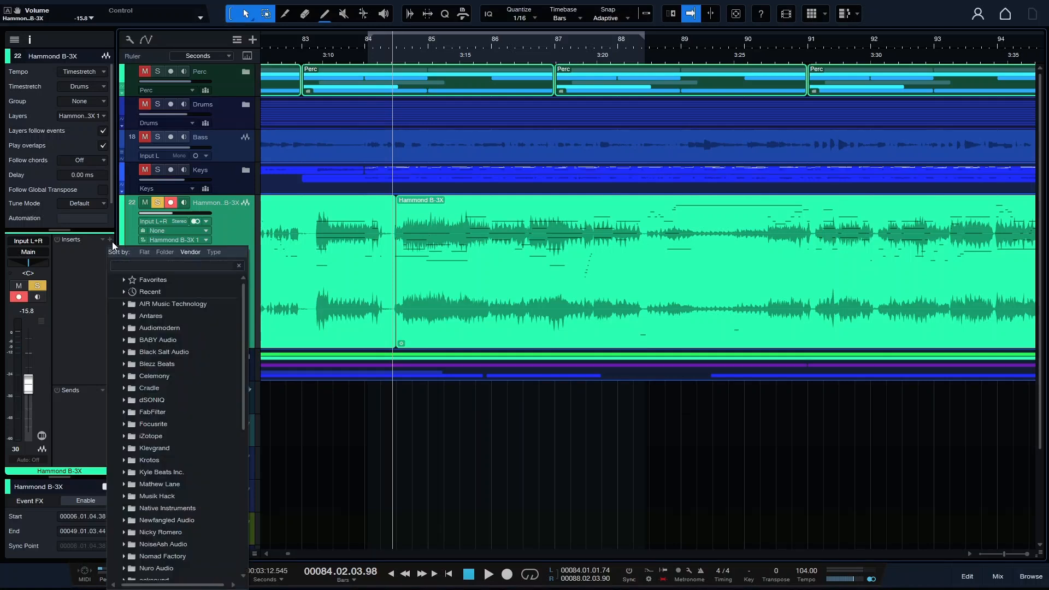
left_click(71, 272)
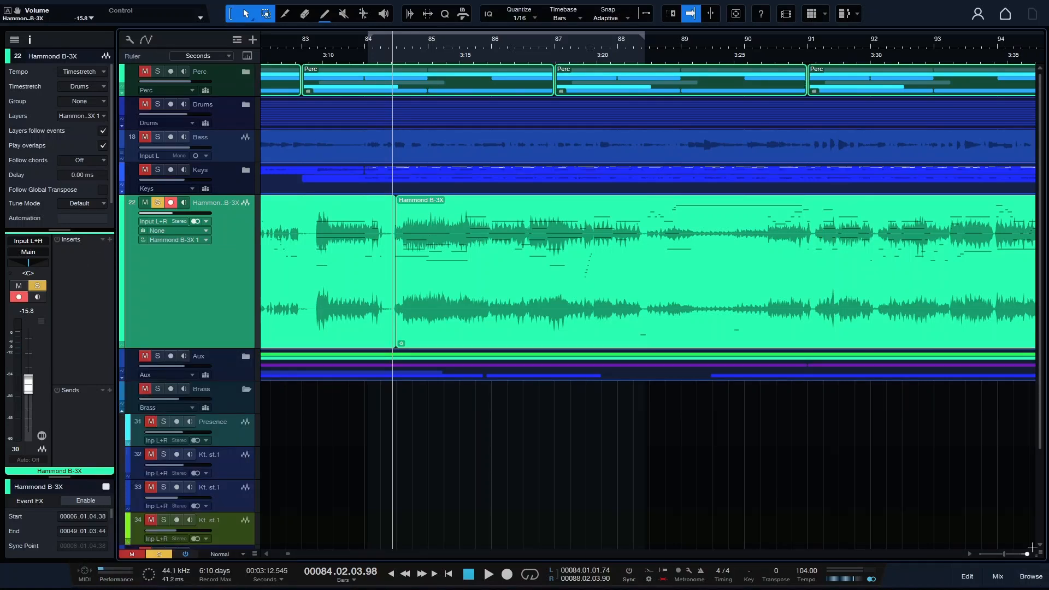
left_click(1031, 576)
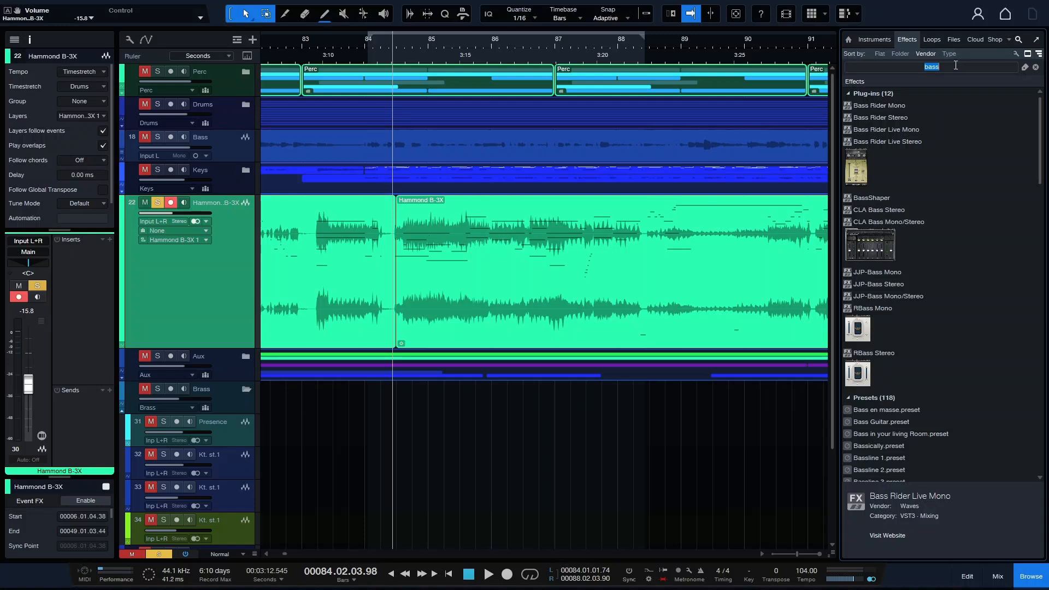
type("red")
left_click(923, 106)
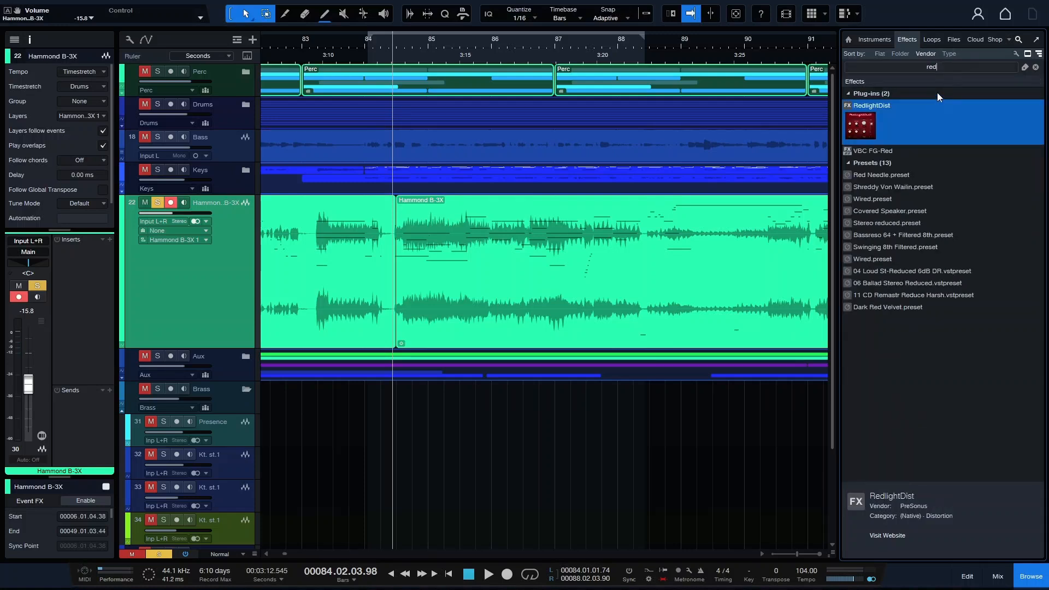
left_click_drag(900, 110, 87, 302)
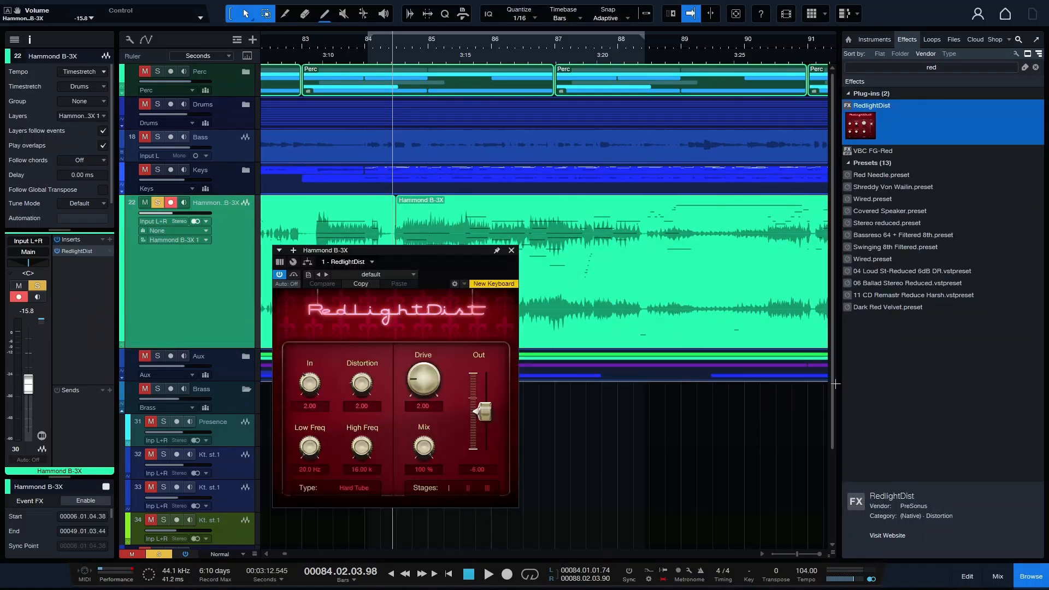
left_click(1029, 579)
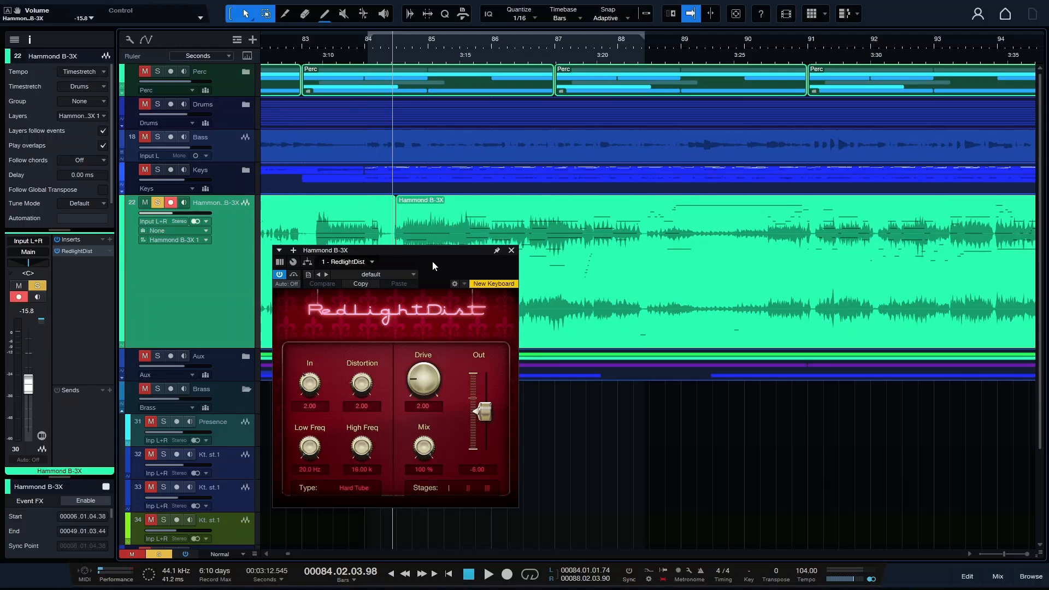
left_click_drag(431, 261, 782, 122)
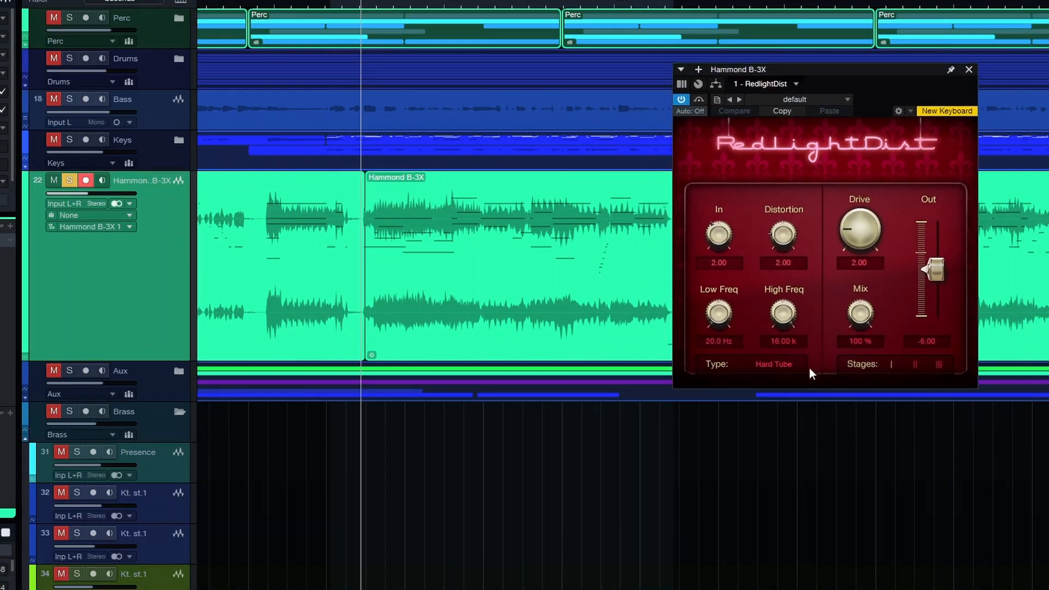
Keep RedlightDist's type on Hard Tube and set Distortion to 1.45 and Drive to 2.83 while auditioning the soloed organ.
left_click(792, 363)
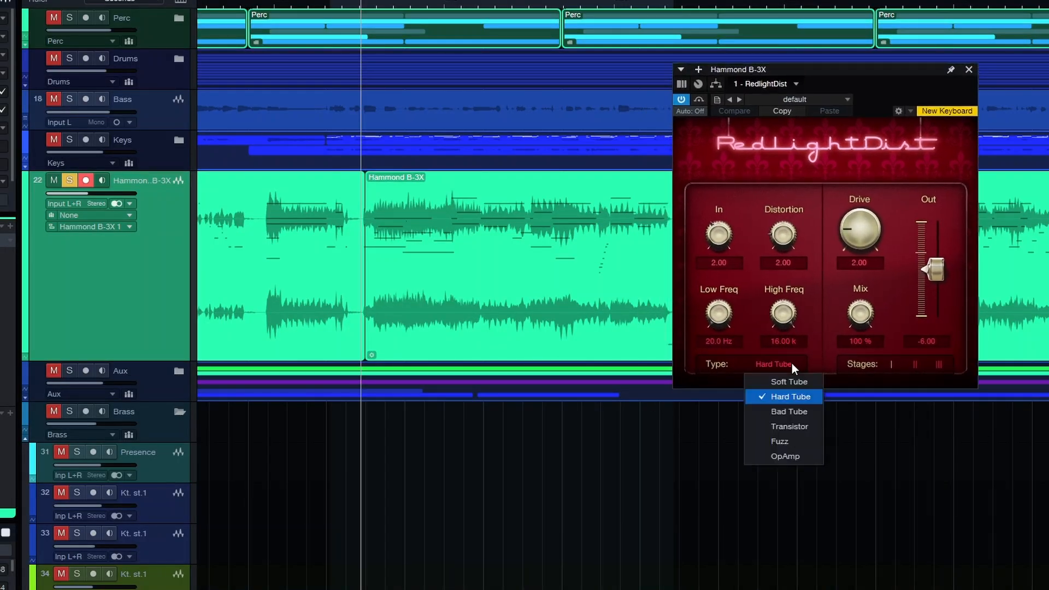
left_click(791, 395)
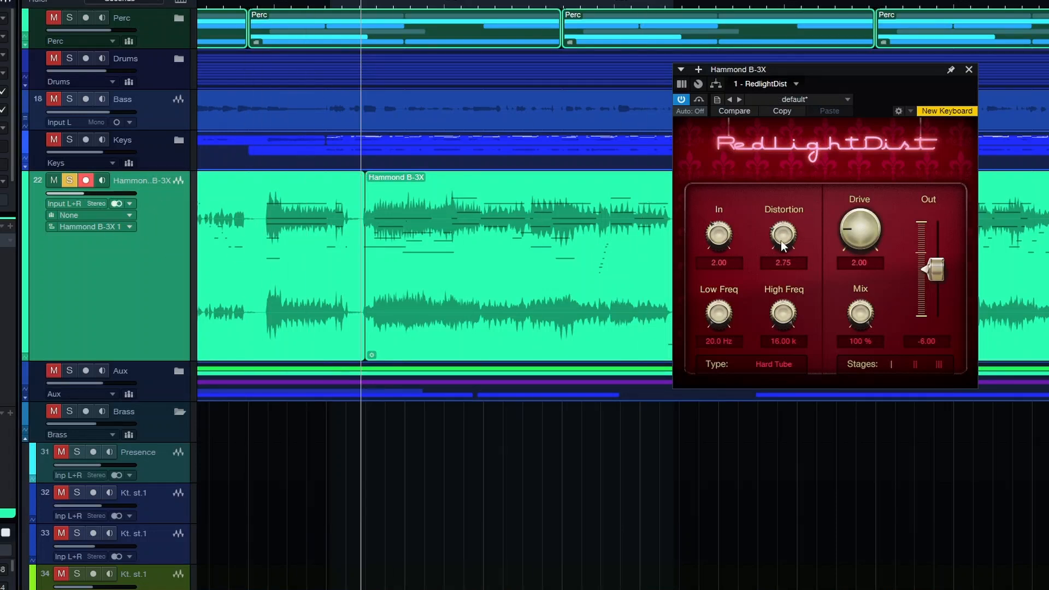
left_click_drag(782, 244, 732, 251)
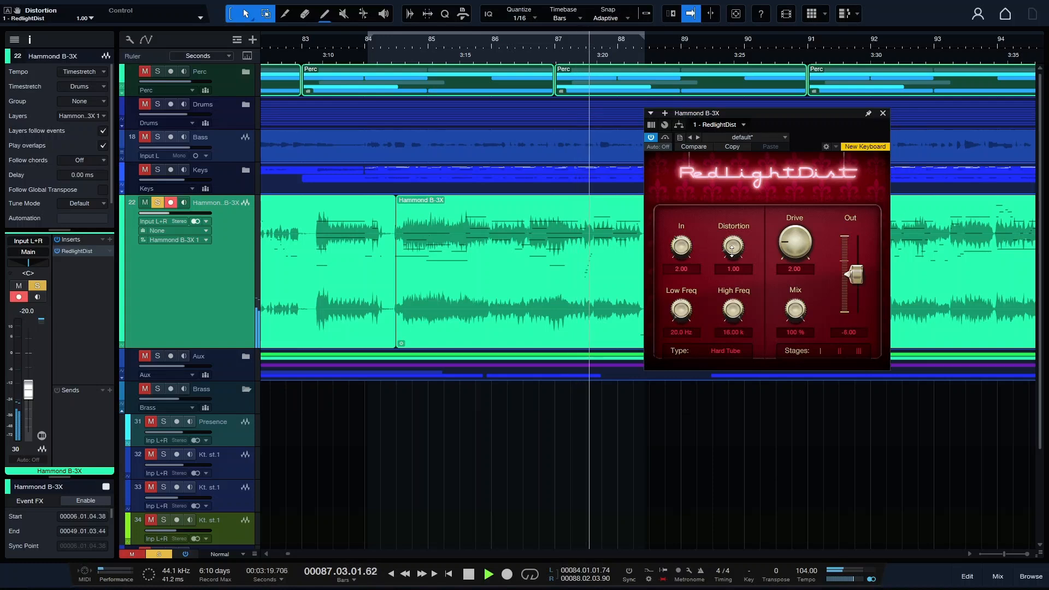
left_click_drag(732, 251, 791, 227)
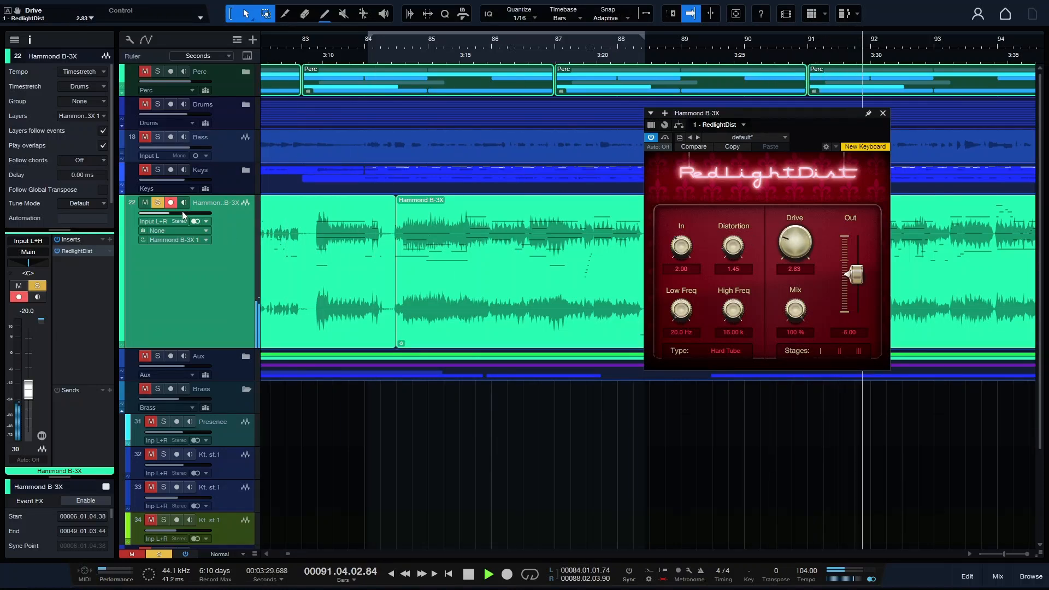
Set the Hammond B-3X volume to -13.3, unsolo the track and close the RedlightDist window.
left_click_drag(173, 215, 181, 215)
key("space")
left_click(157, 203)
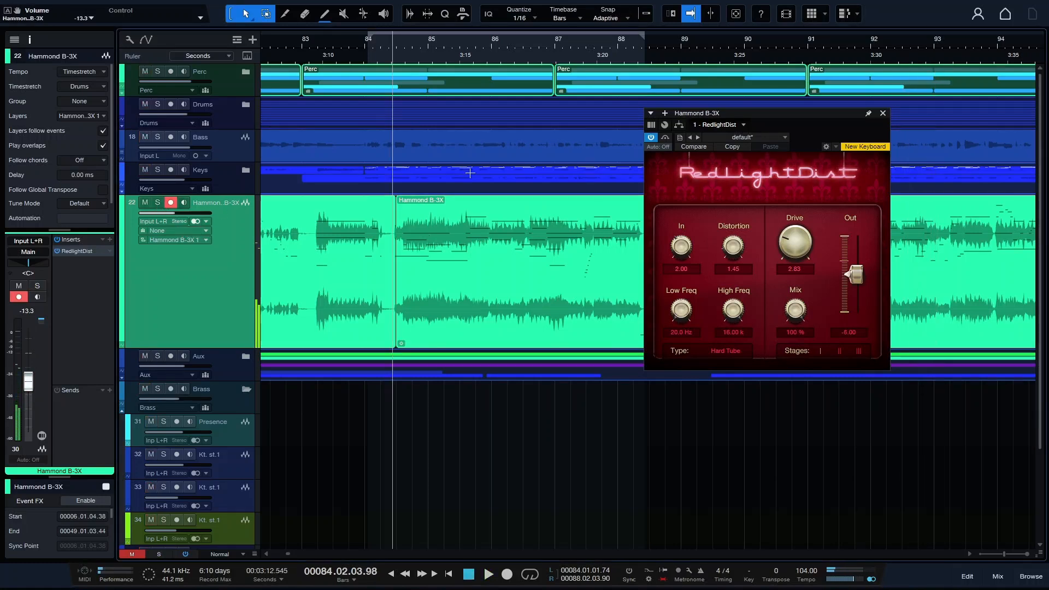
left_click(883, 114)
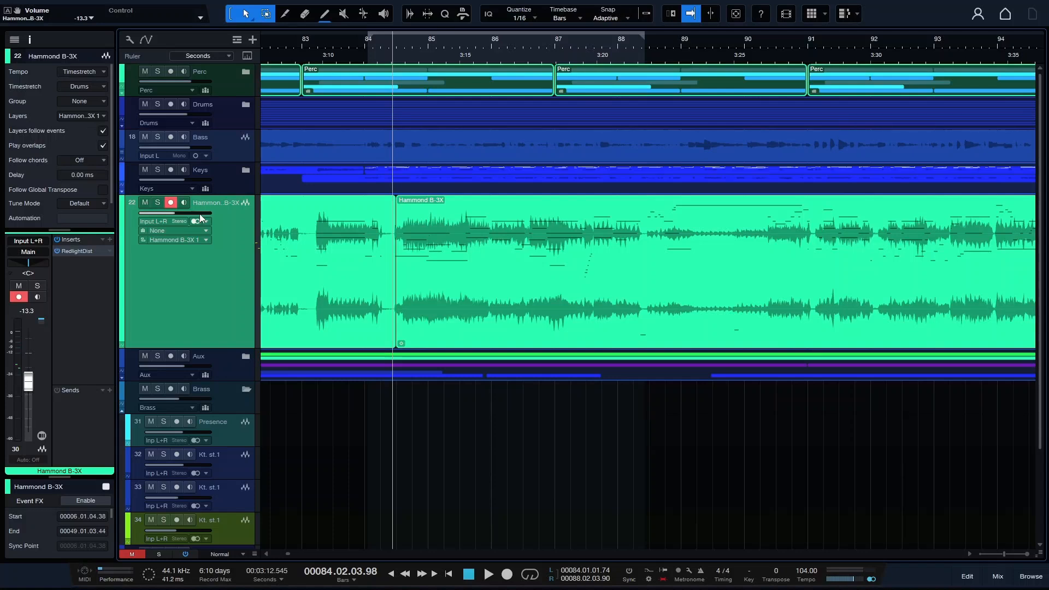
Play the full mix from bar 84, try the Hammond B-3X at -15.8, and settle its volume on -13.3.
key("space")
left_click_drag(200, 214, 197, 215)
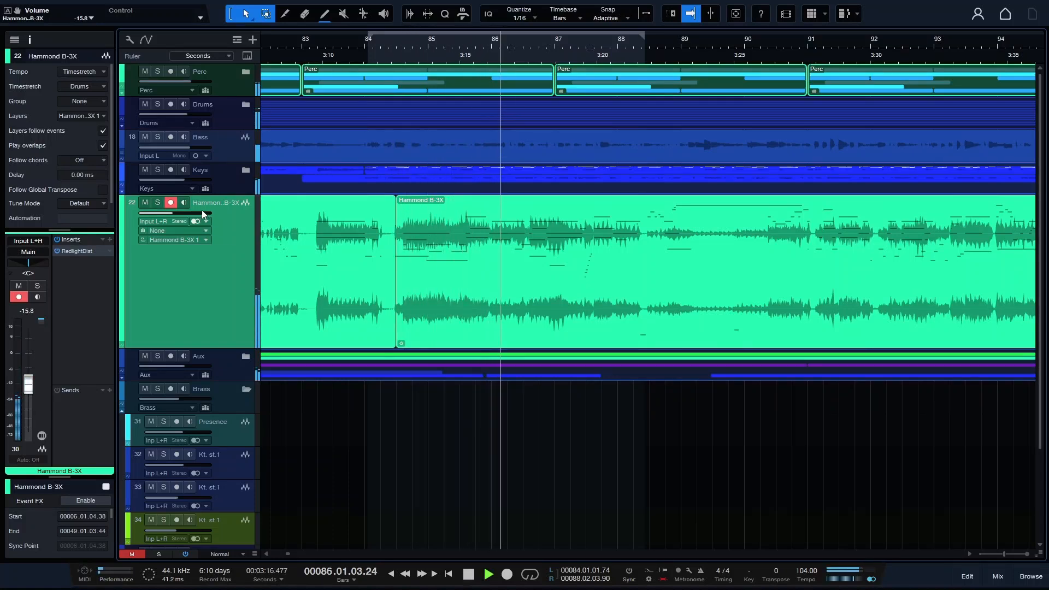
scroll(402, 48, "down", 2)
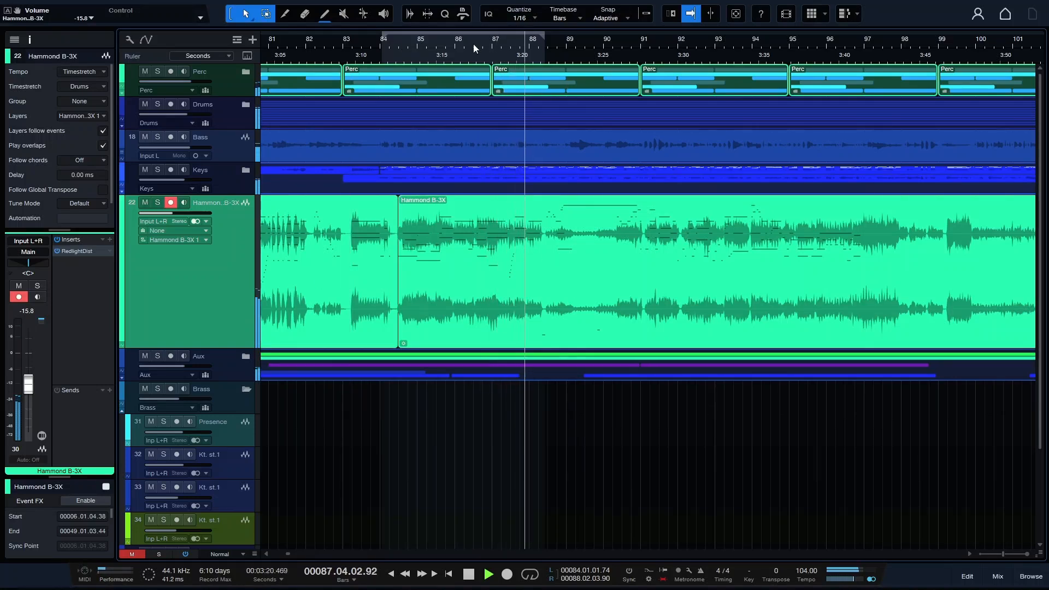
scroll(462, 46, "up", 1)
scroll(463, 46, "down", 2)
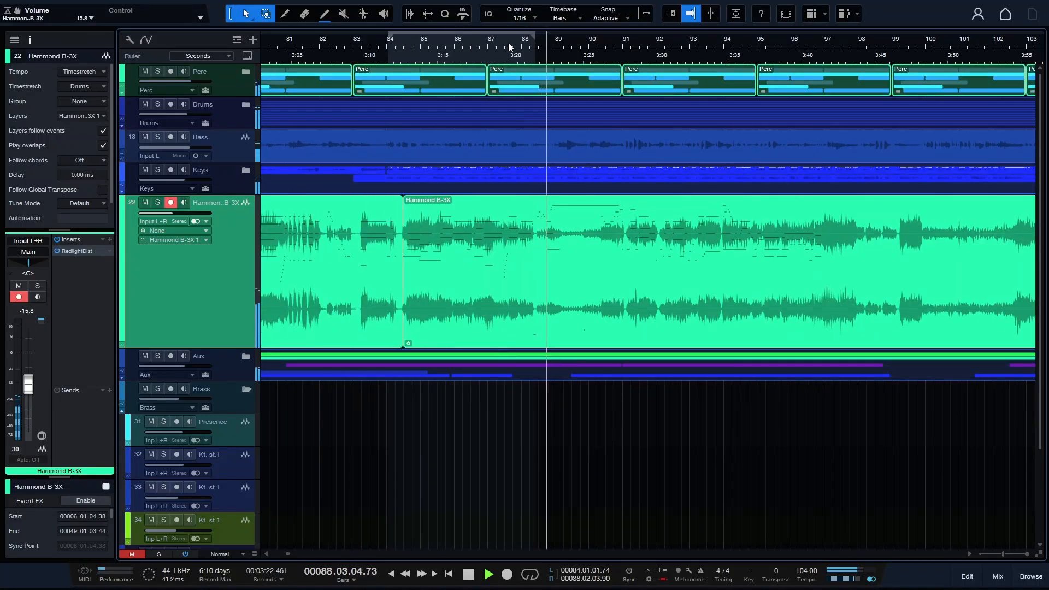
scroll(506, 41, "down", 2)
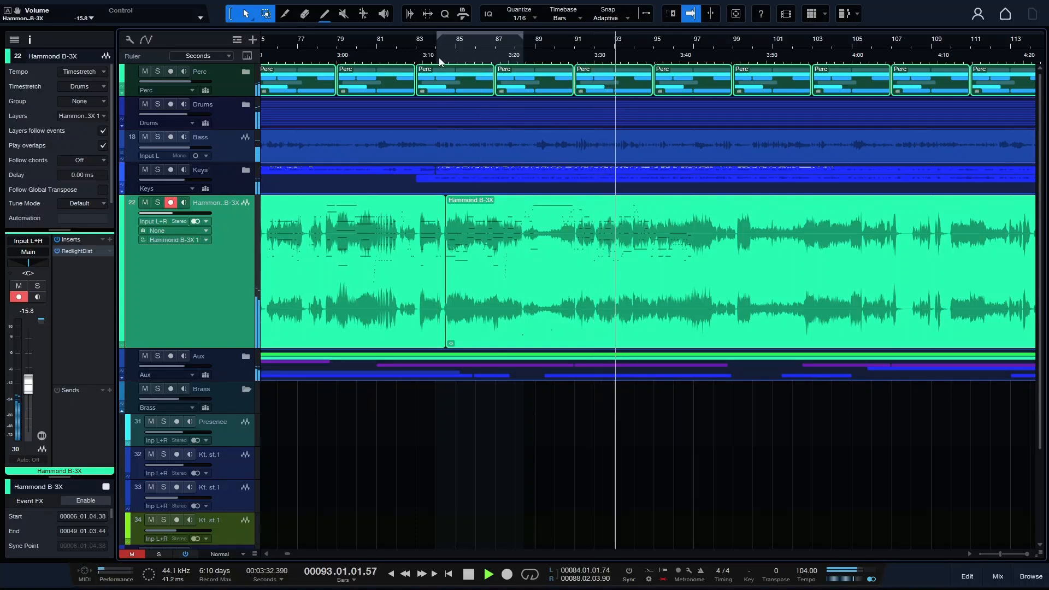
scroll(417, 53, "down", 3)
scroll(623, 49, "up", 3)
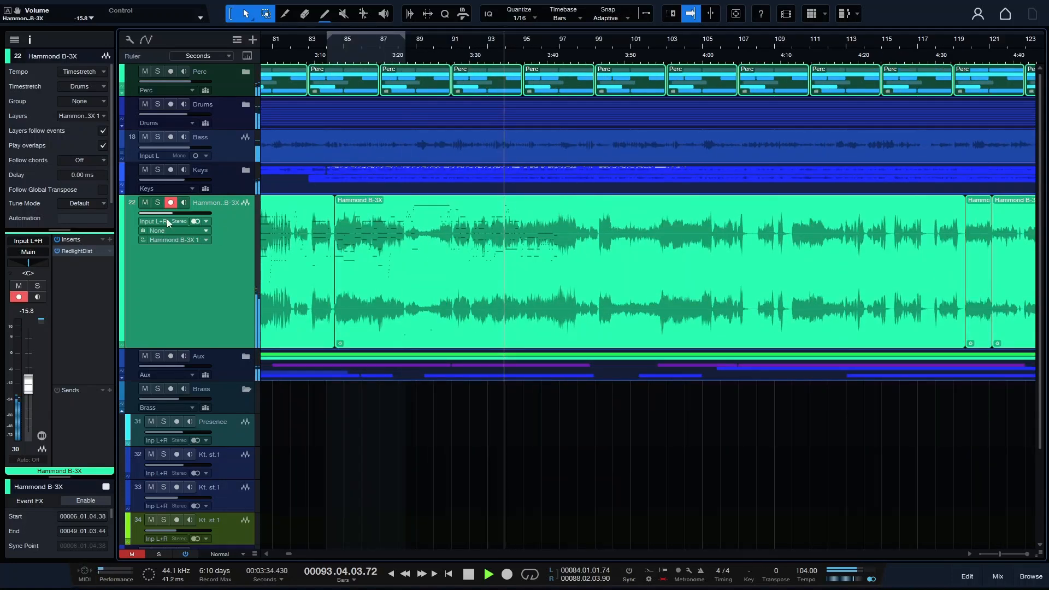
left_click_drag(178, 219, 180, 218)
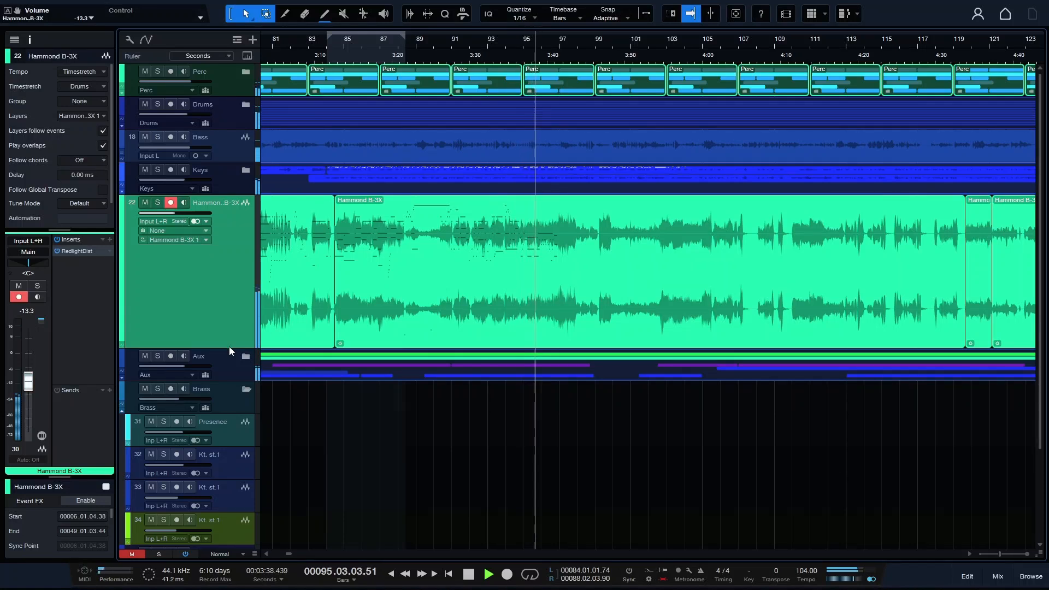
Reduce the height of the Hammond B-3X track and stop playback.
left_click_drag(226, 350, 229, 302)
left_click_drag(230, 265, 232, 239)
key("space")
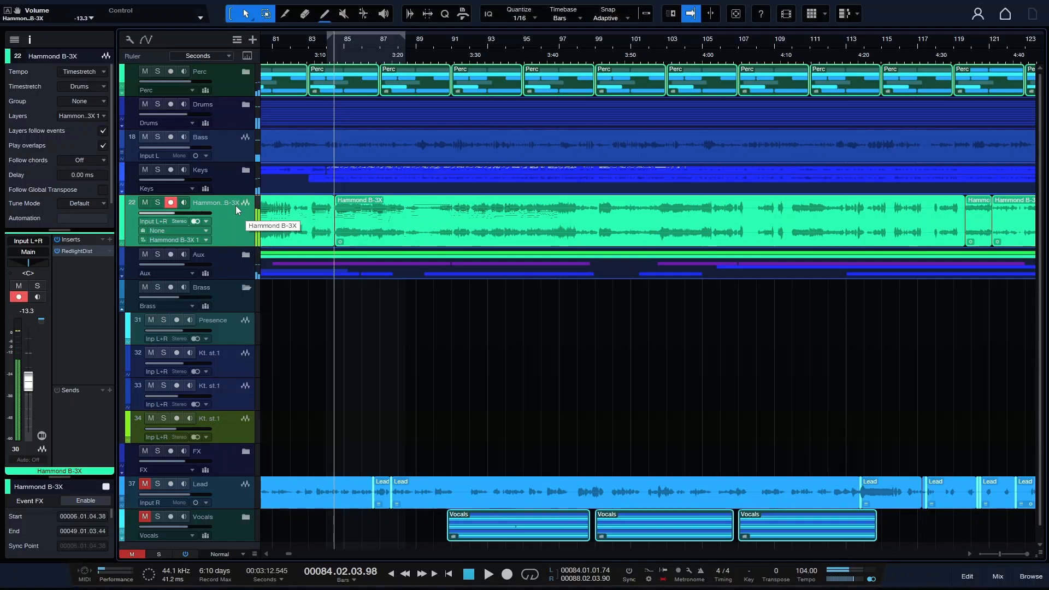
Insert the Pro EQ effect after the Fat Channel on the Keys folder channel.
left_click(227, 178)
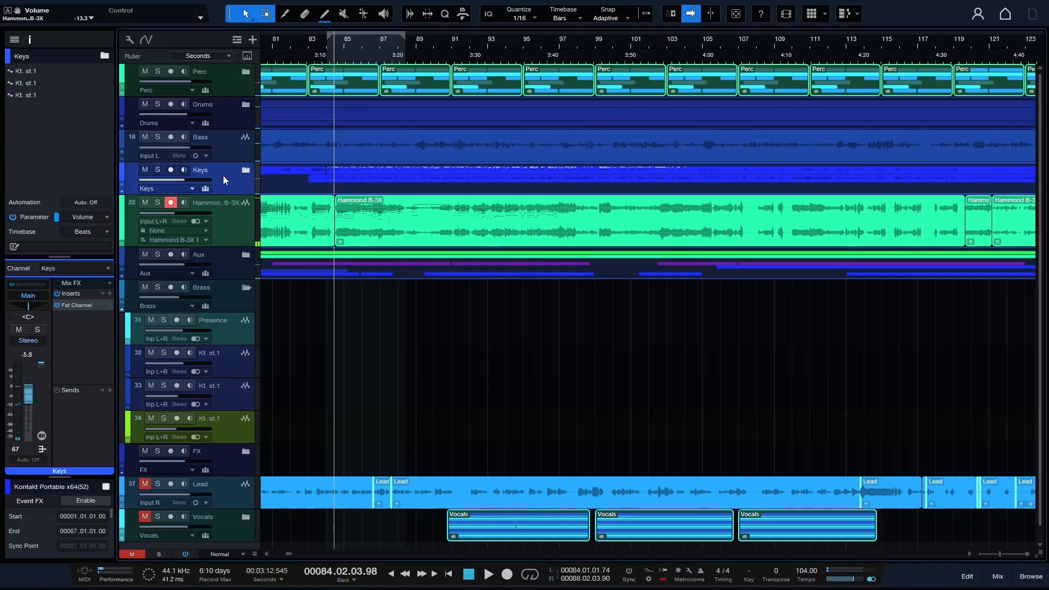
left_click(110, 293)
type("eq")
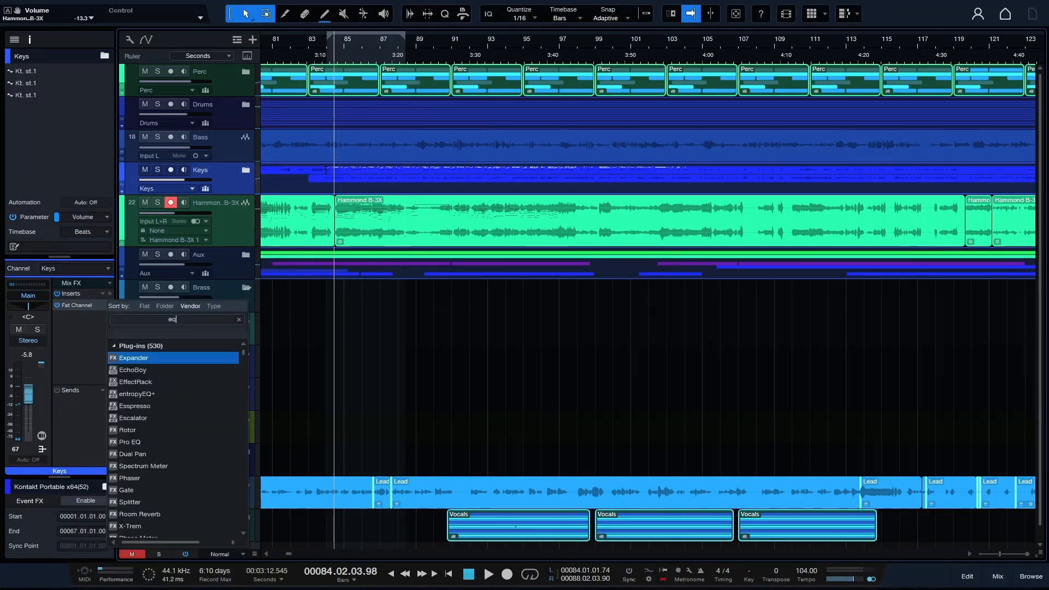
double_click(121, 361)
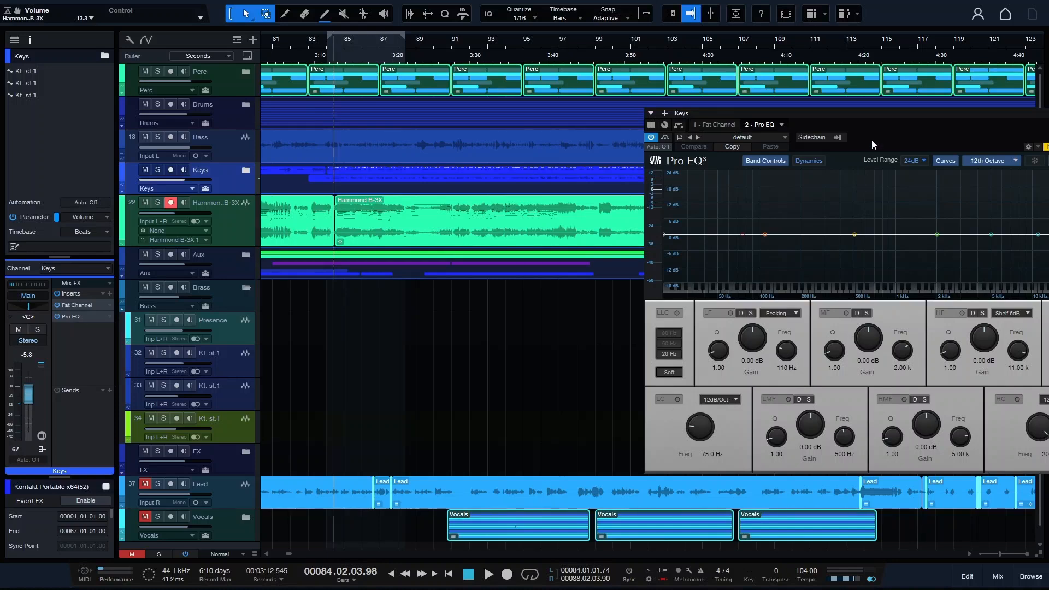
left_click_drag(872, 144, 692, 143)
Enable the Pro EQ's low-cut filter on the Keys and set its slope to 48dB/Oct.
left_click(498, 398)
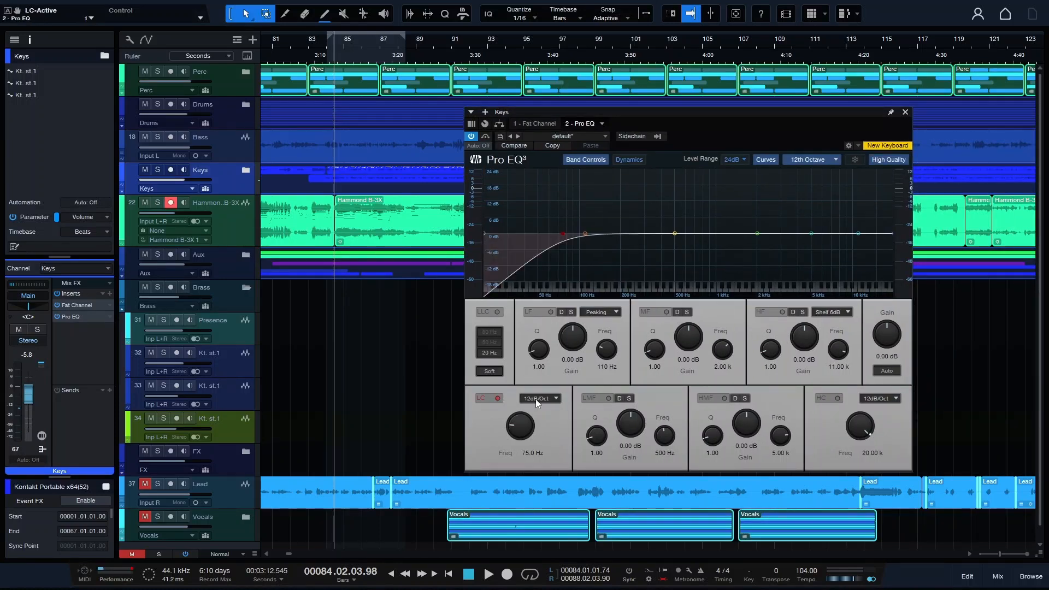
left_click(537, 399)
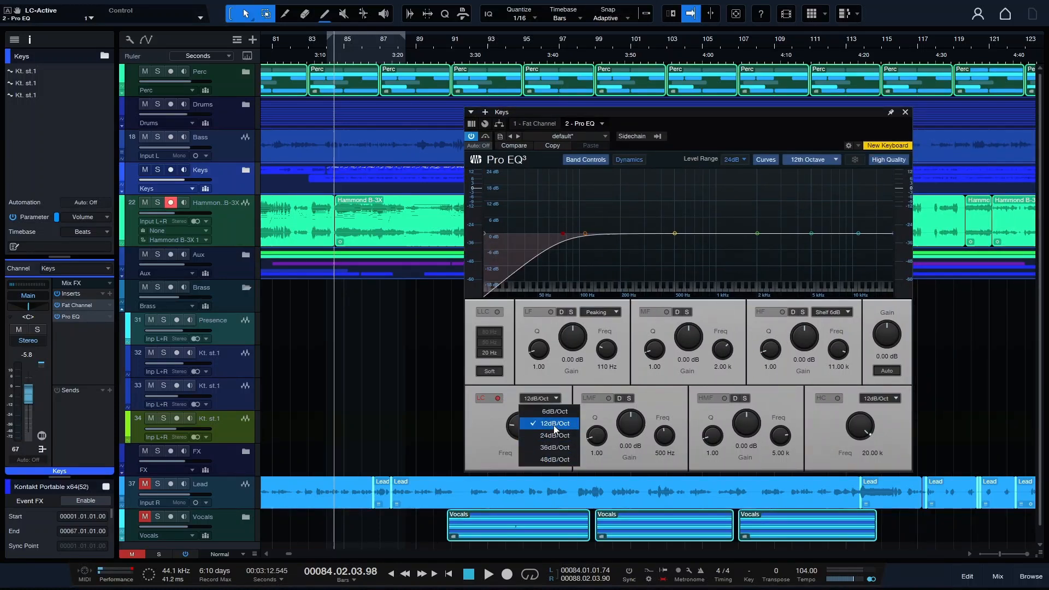
left_click(554, 459)
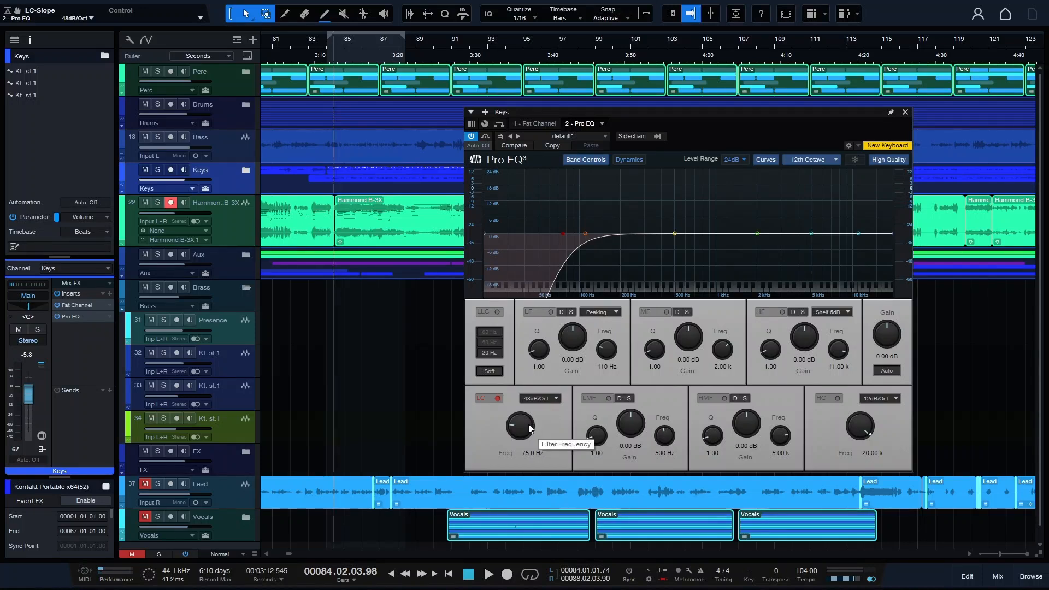
Audition the Keys low cut in the mix and in solo from bar 84, unsolo the Keys, and close the Pro EQ window.
key("space")
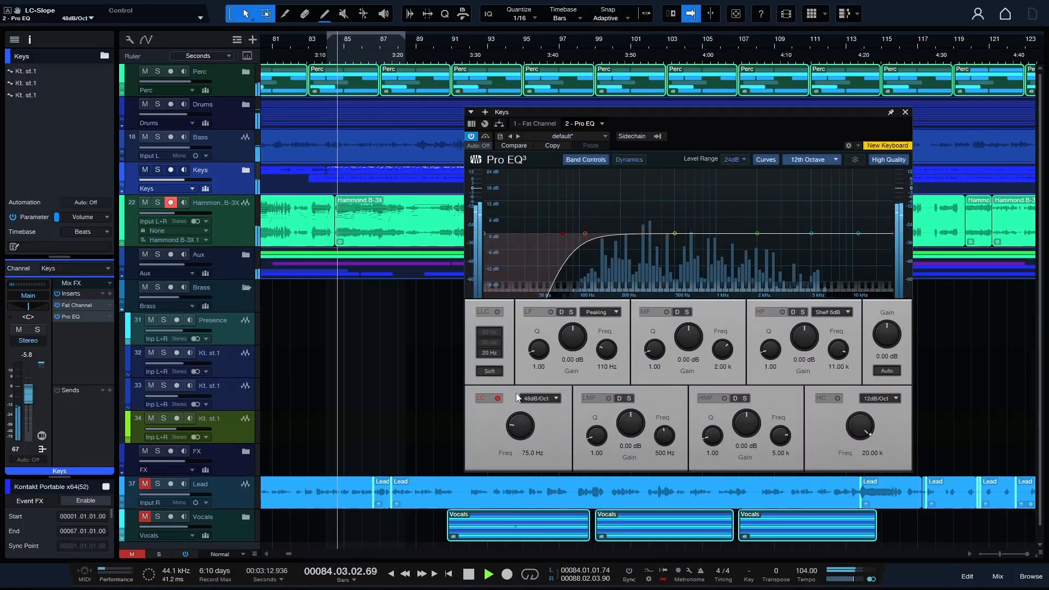
left_click(158, 170)
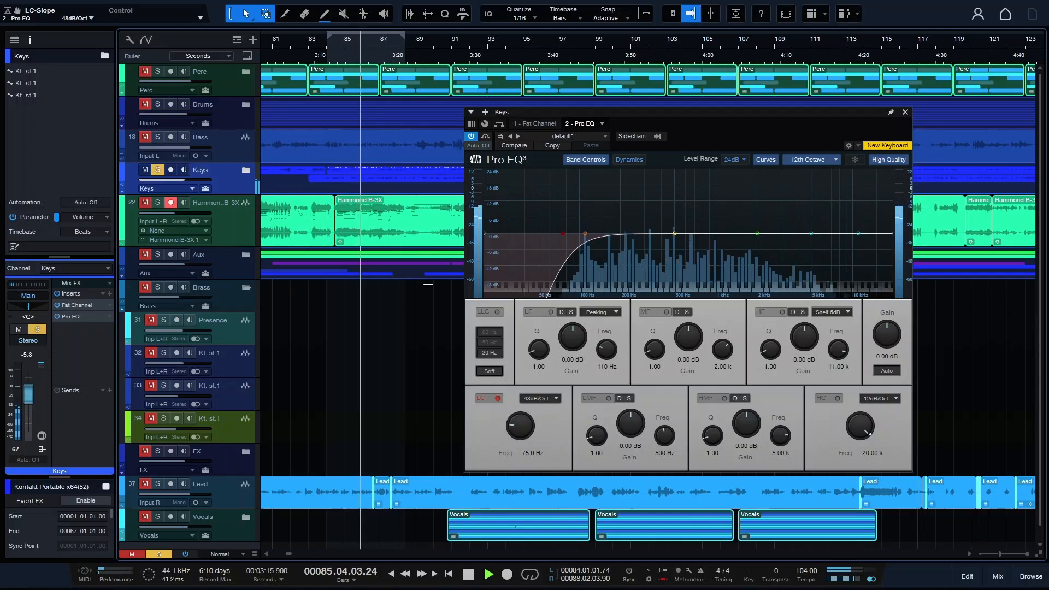
key("space")
left_click(159, 171)
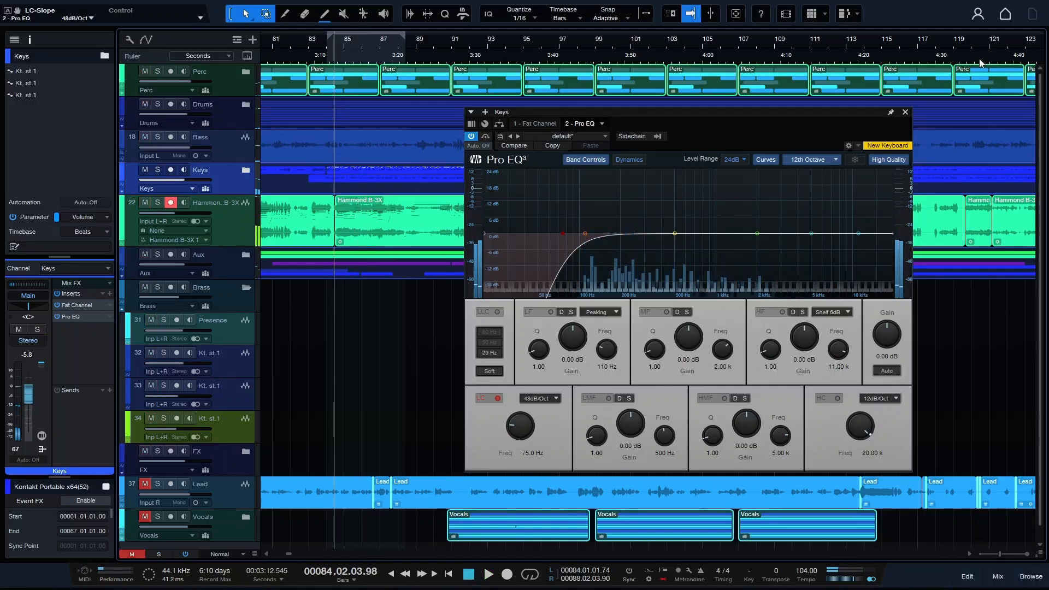
left_click(905, 113)
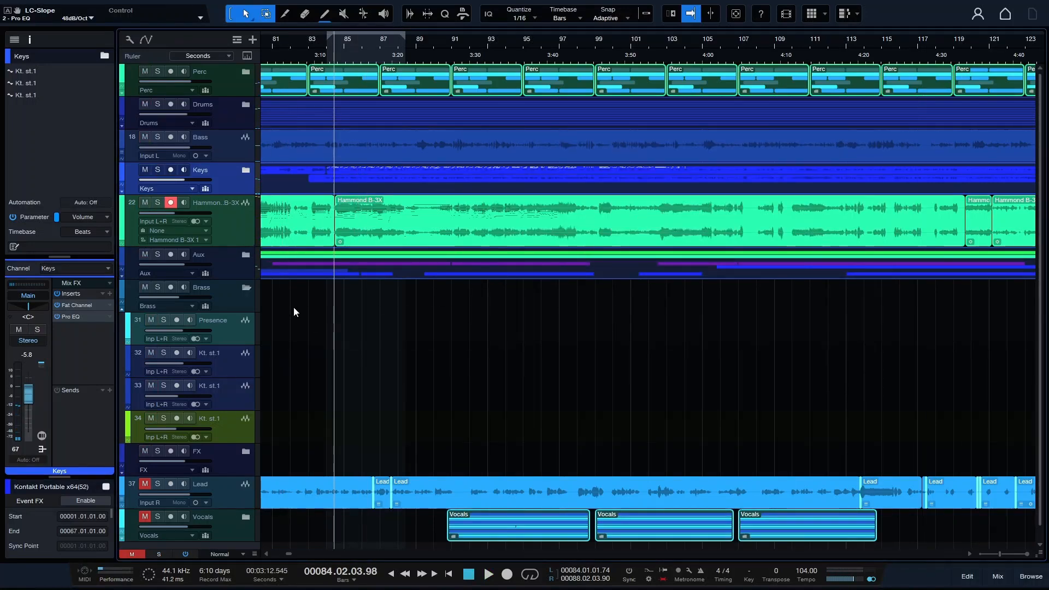
Disarm recording on the Hammond B-3X track and play the mix from bar 84.
left_click(217, 219)
left_click(171, 202)
key("space")
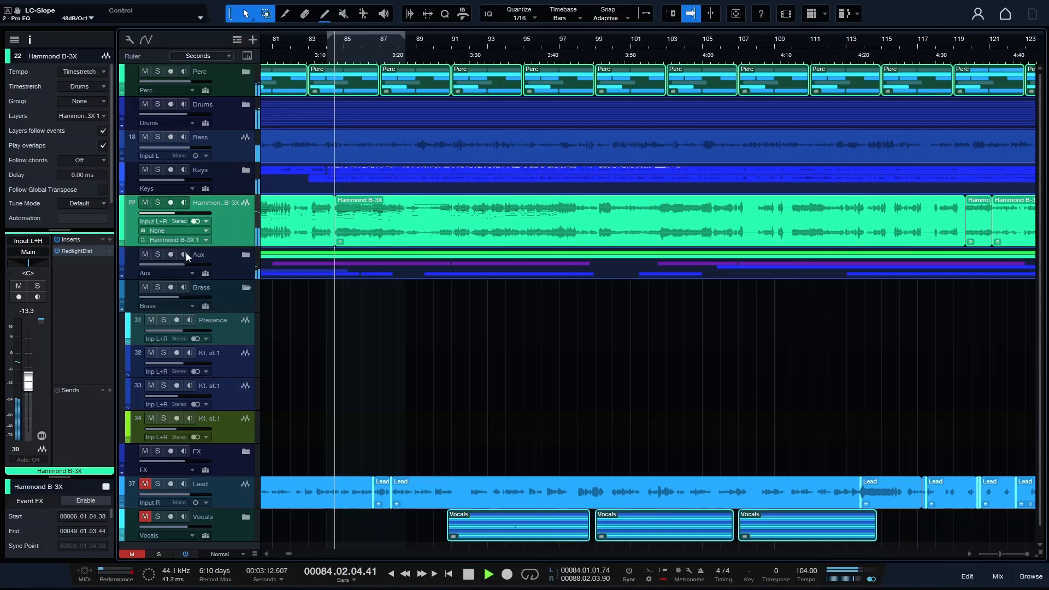
Expand the Aux folder track to show its instruments and audition the folder in solo from bar 84, then unsolo it.
left_click(210, 260)
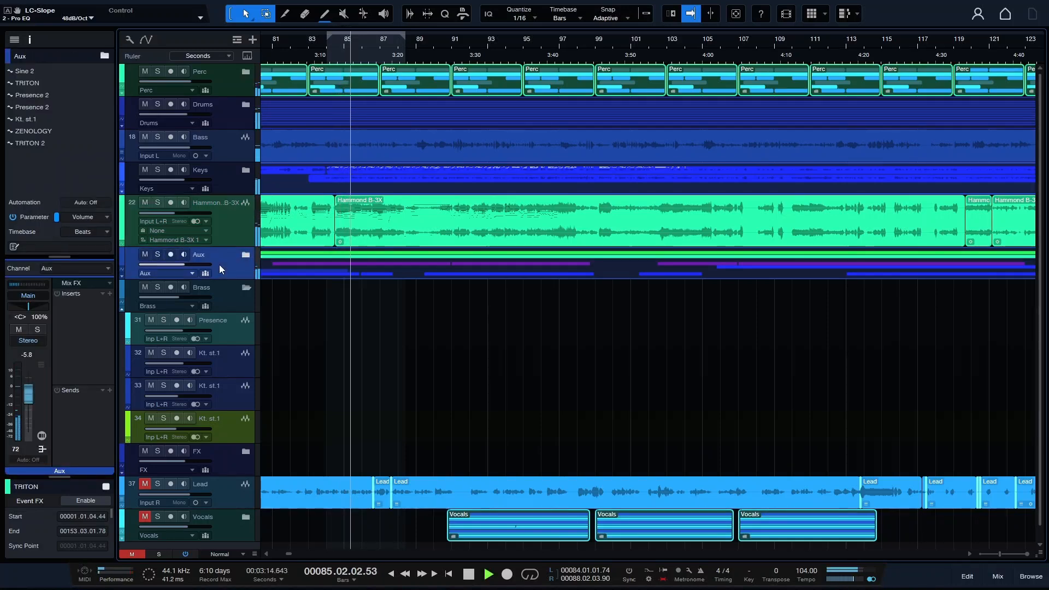
key("space")
left_click(246, 255)
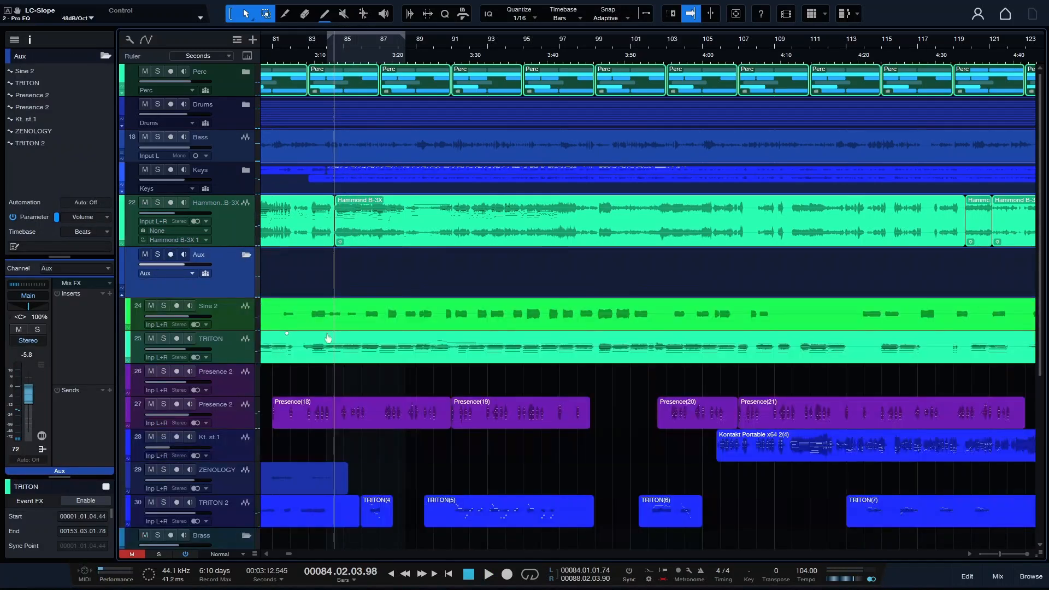
scroll(244, 218, "down", 2)
left_click(157, 186)
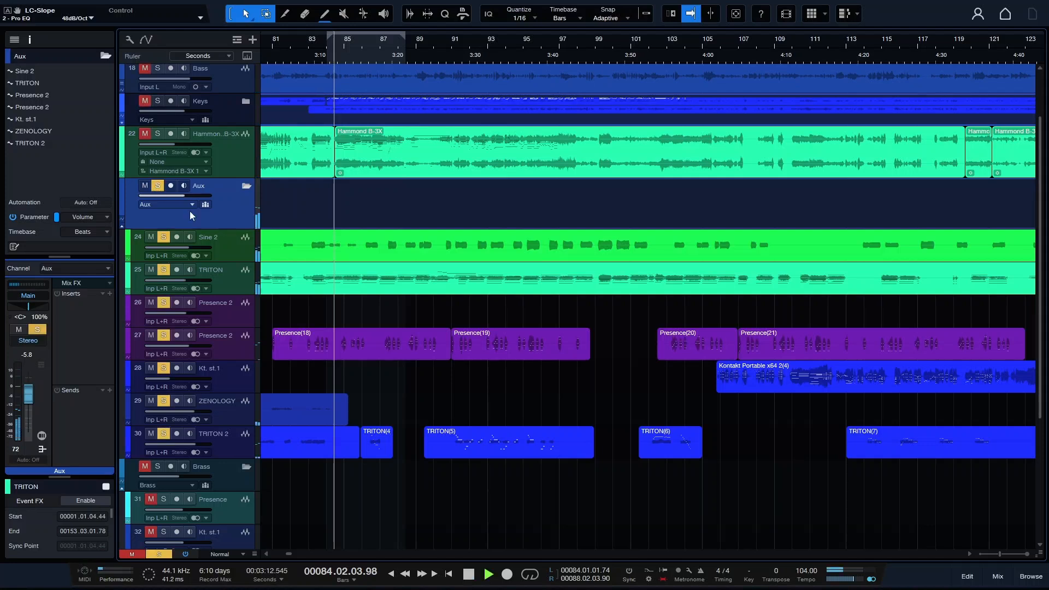
key("space")
key("space")
left_click(157, 186)
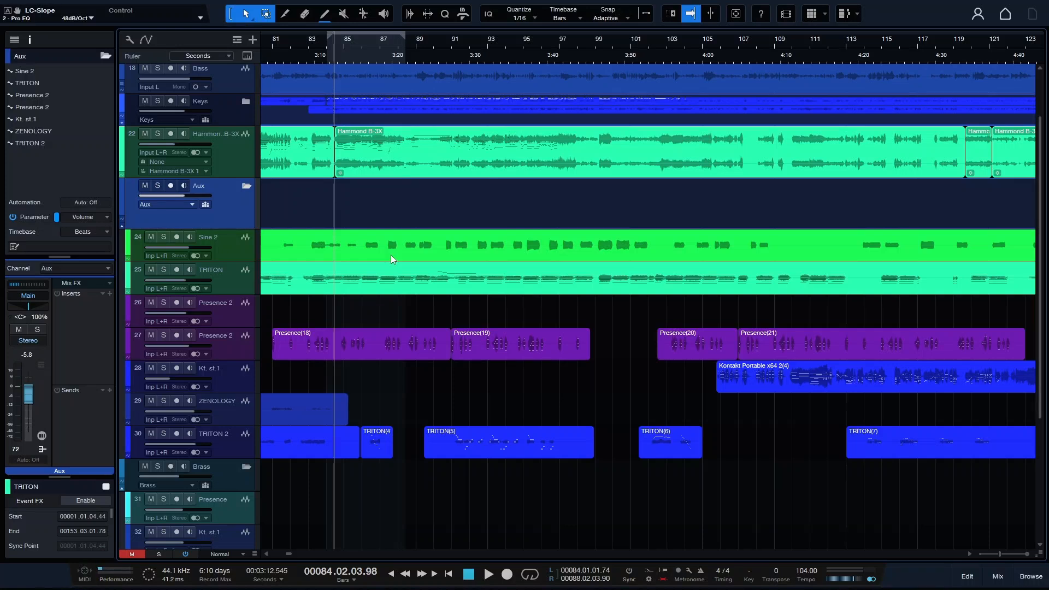
Select the Sine 2 track and play the mix from about bar 92.
left_click(200, 250)
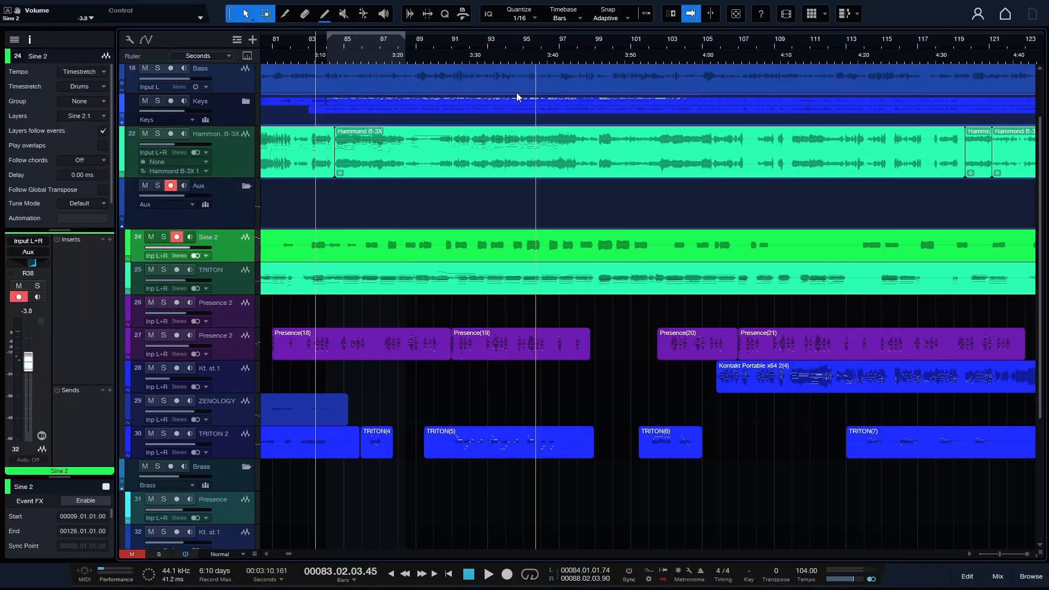
left_click(378, 48)
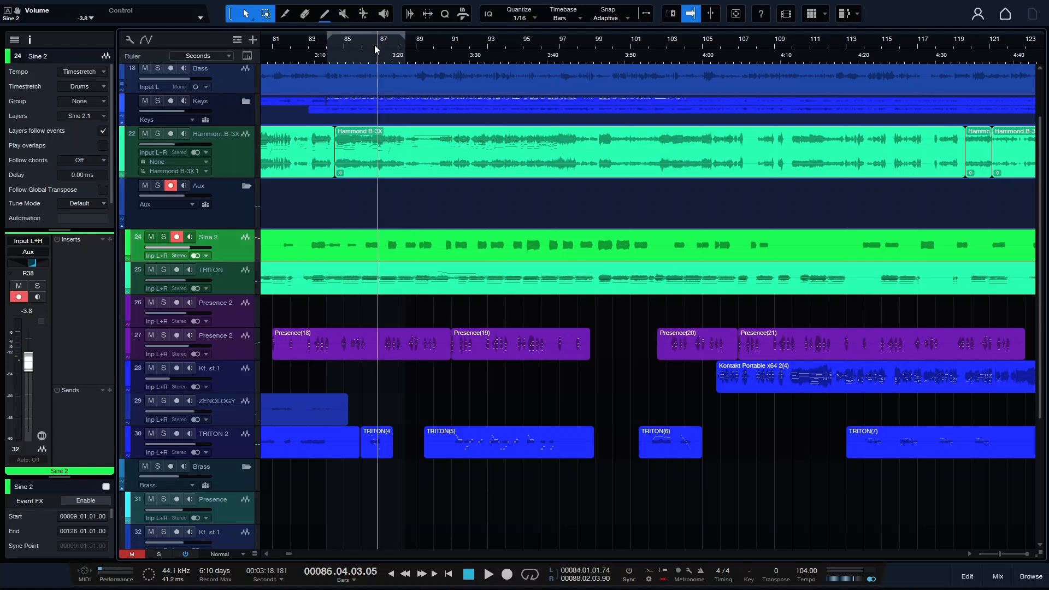
left_click_drag(376, 47, 358, 47)
left_click(364, 38)
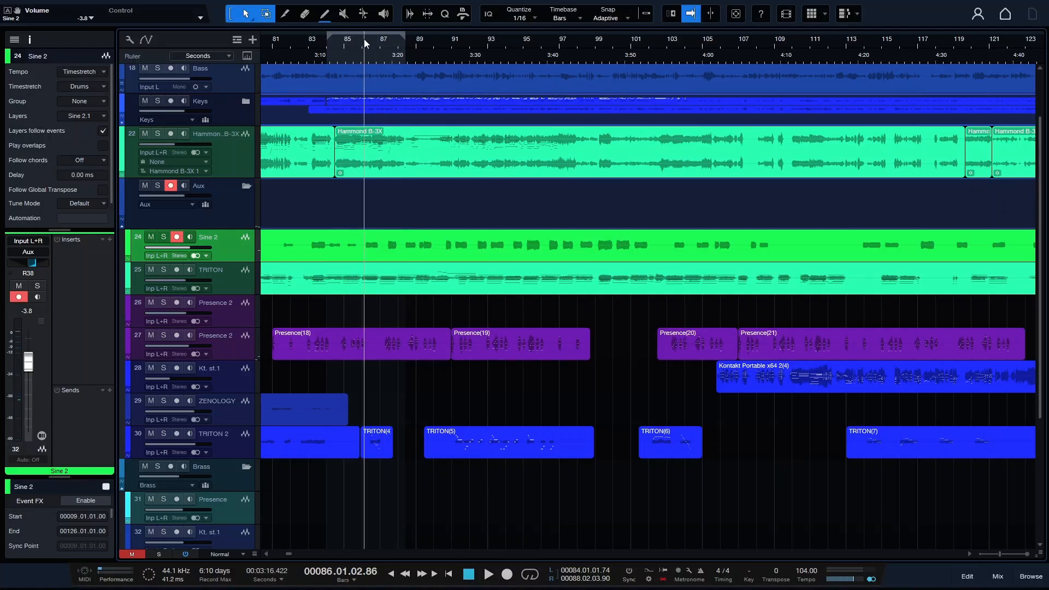
left_click(473, 38)
scroll(526, 45, "up", 2)
key("space")
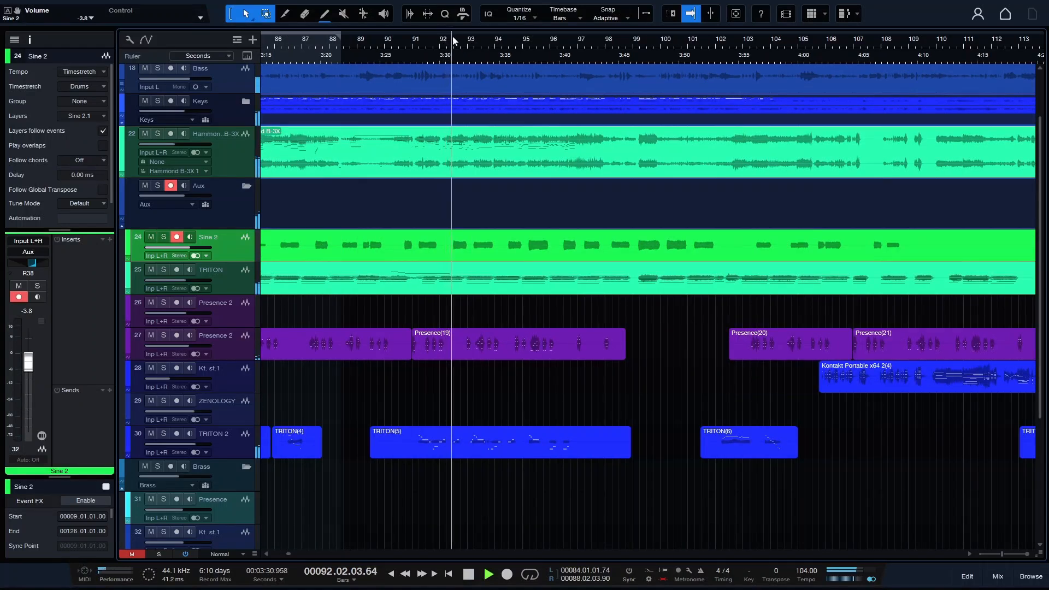
key("space")
Solo the Sine 2 track and audition it alone from about bar 92.
left_click(163, 236)
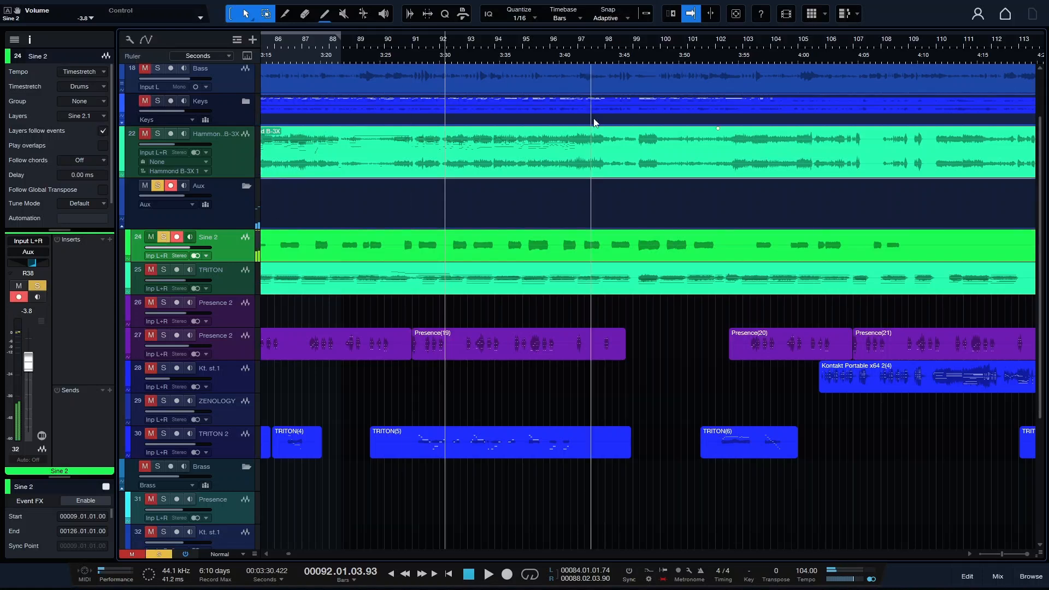
left_click(451, 42)
key("space")
scroll(500, 41, "up", 3)
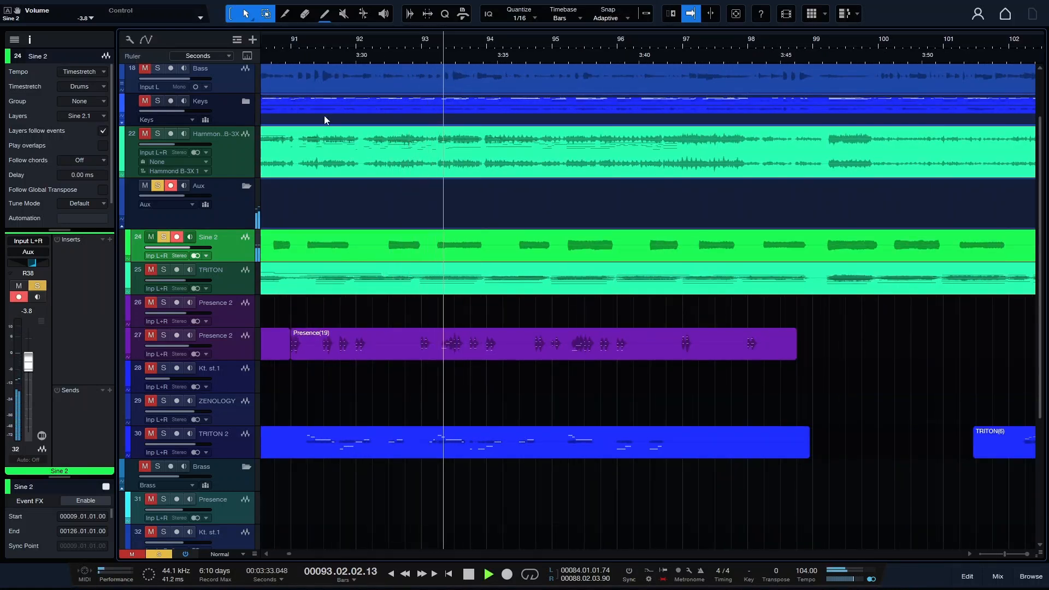
key("space")
key("space")
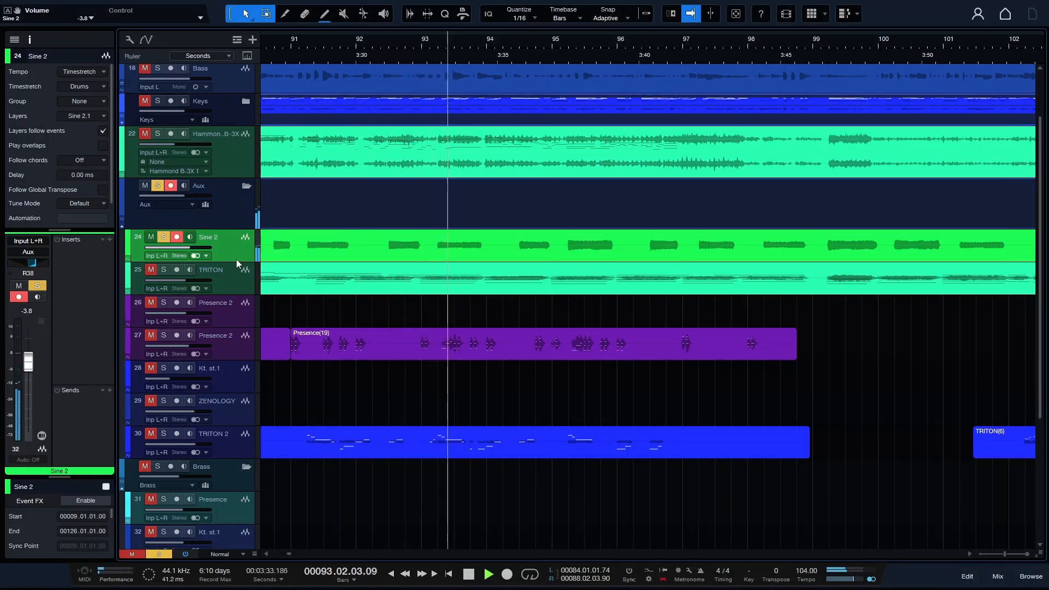
key("space")
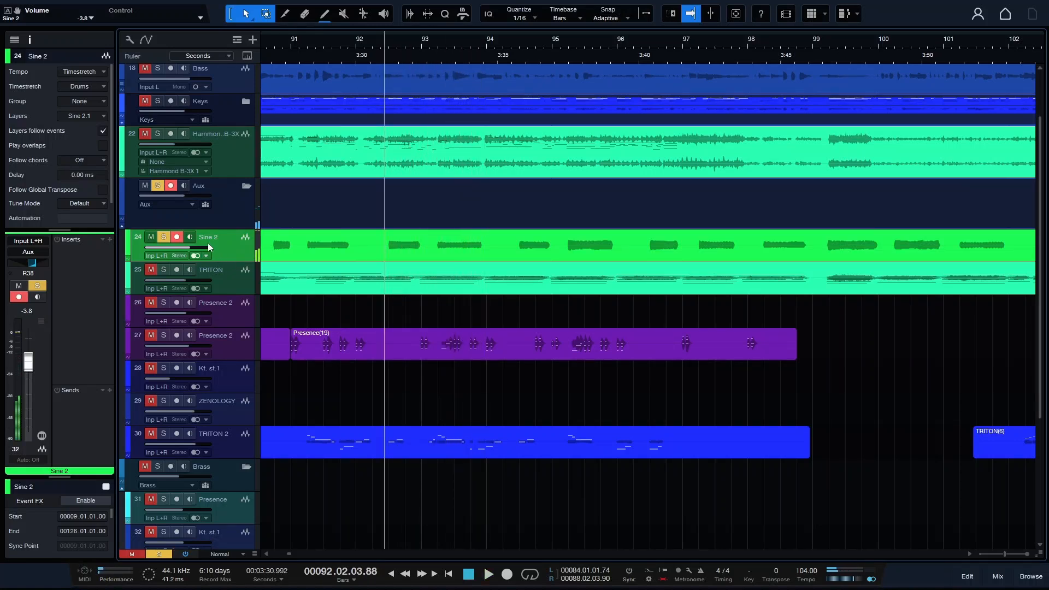
Solo the whole Aux folder and insert a Pro EQ on the Aux channel.
left_click(158, 189)
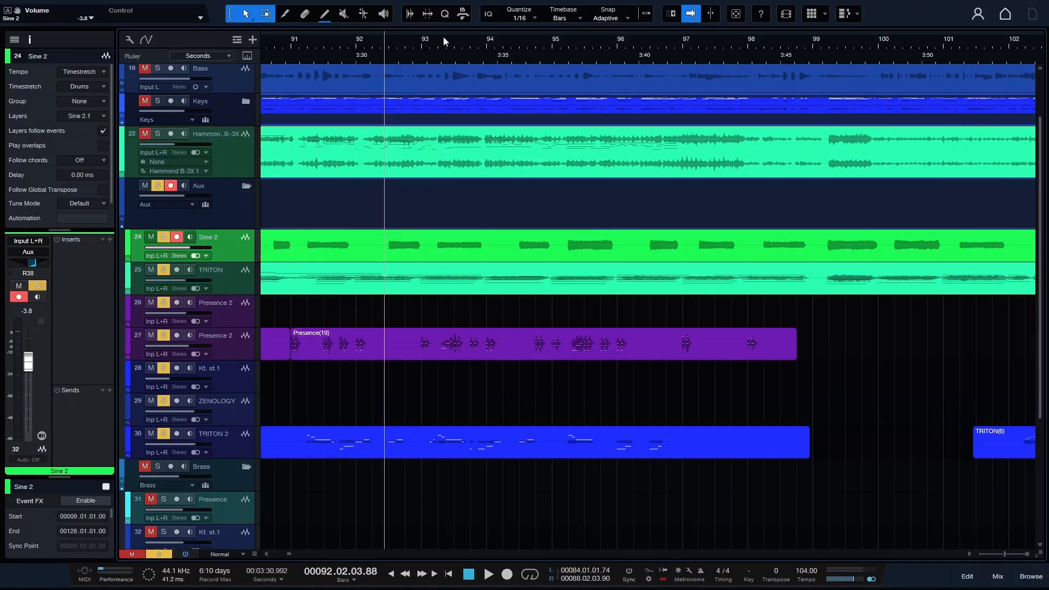
scroll(443, 41, "down", 5)
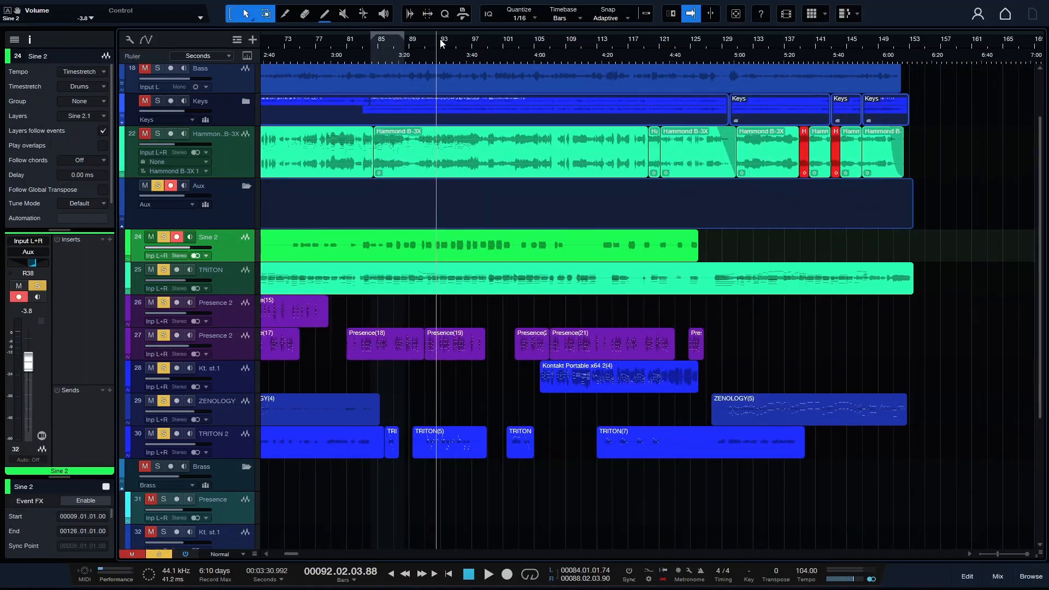
left_click(246, 221)
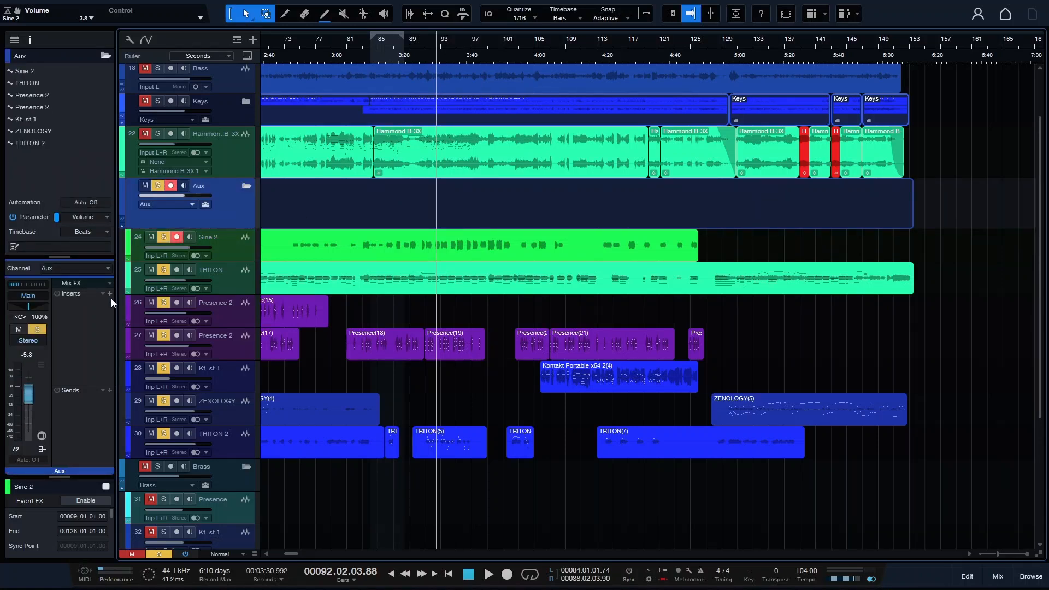
left_click(244, 245)
left_click(236, 217)
left_click(110, 293)
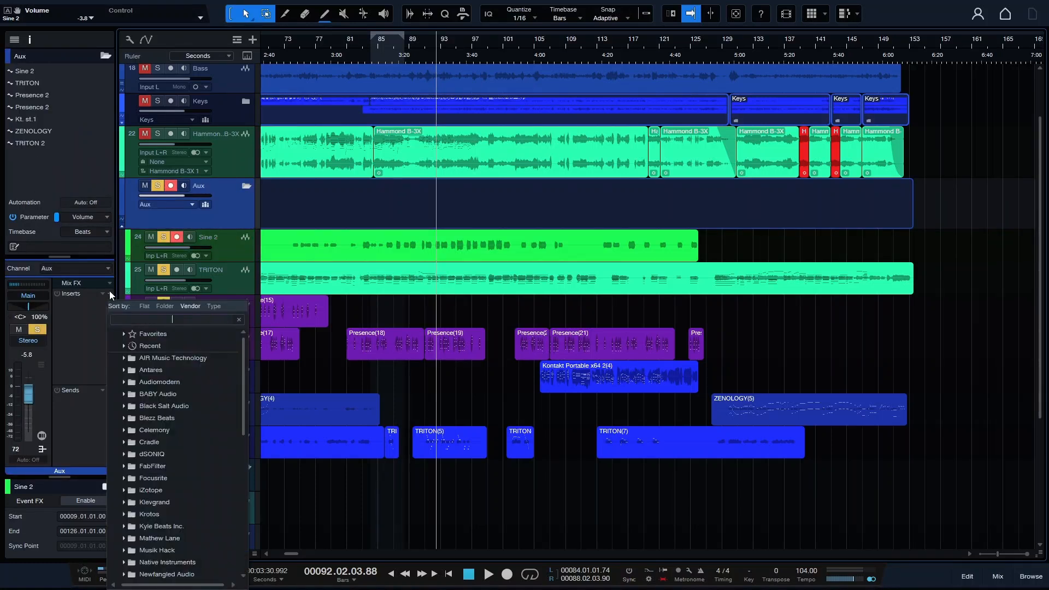
type("eq")
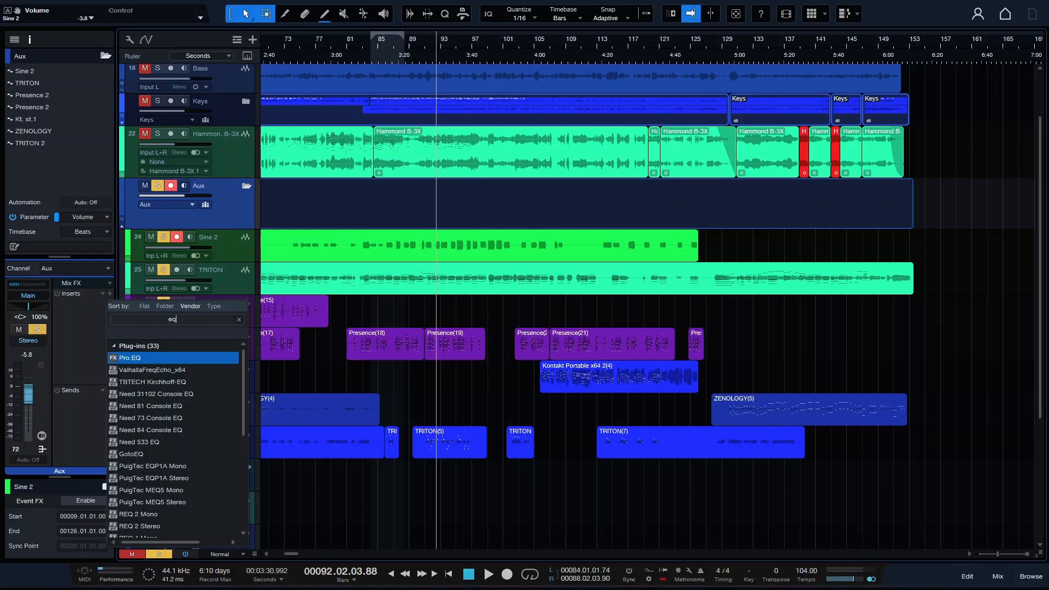
double_click(155, 358)
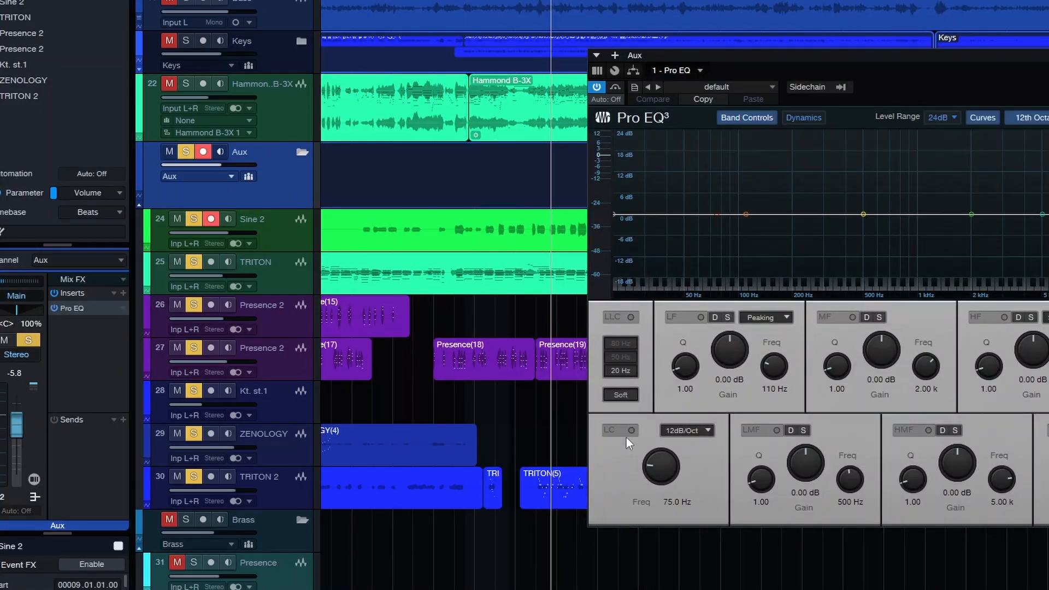
Enable the Aux Pro EQ's low-cut filter with a 48dB/Oct slope and set its frequency to 140 Hz during playback.
left_click(631, 431)
left_click(685, 427)
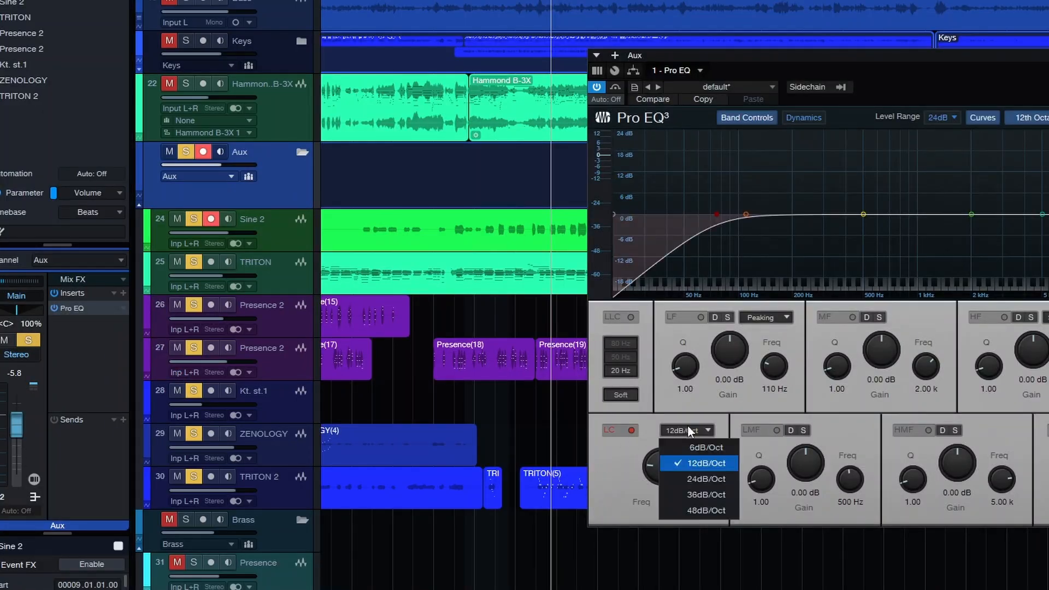
left_click(693, 509)
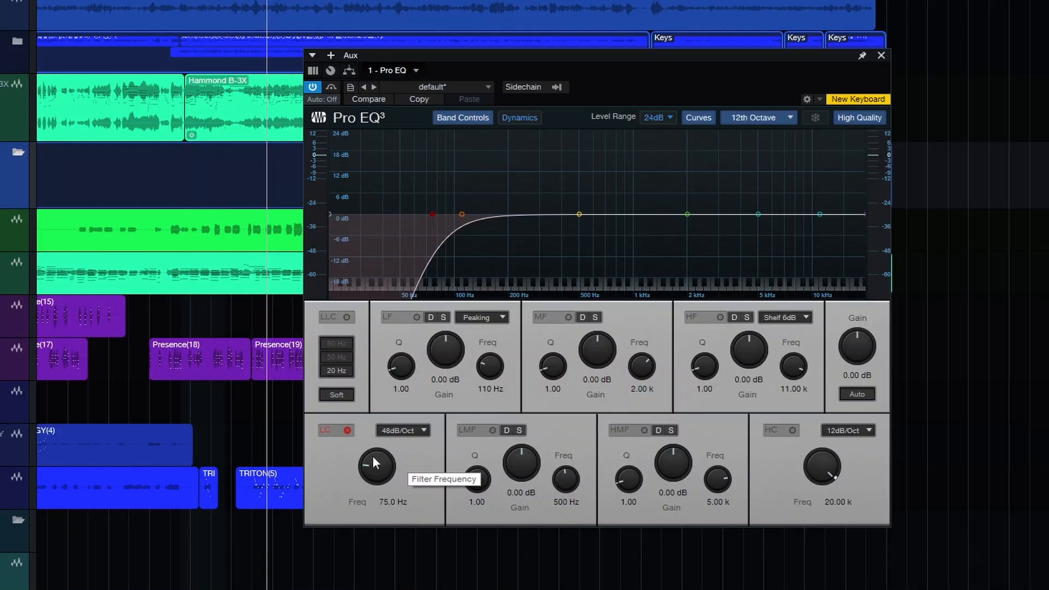
key("space")
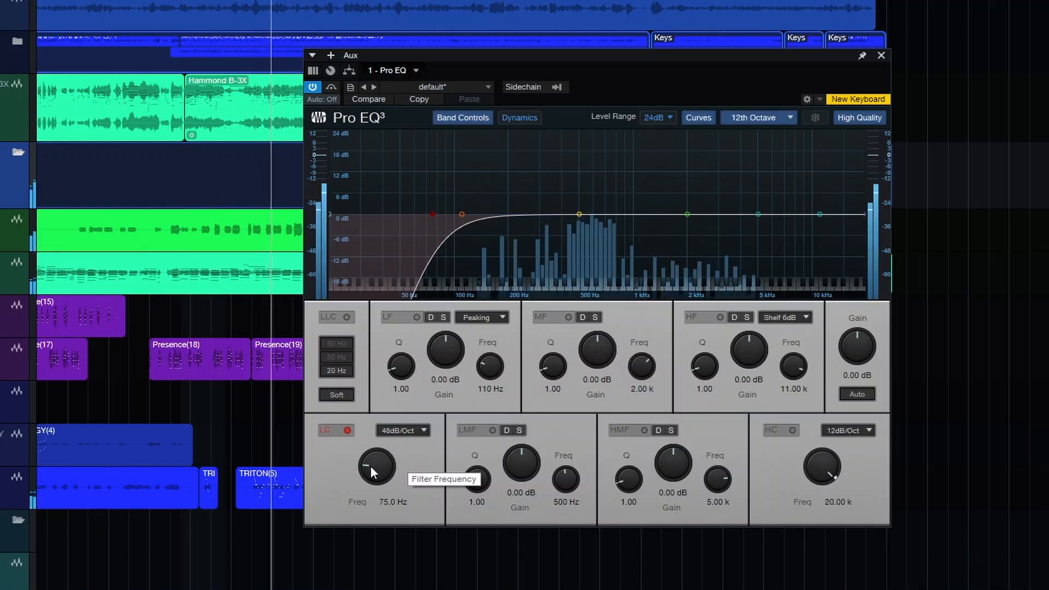
left_click_drag(372, 471, 417, 500)
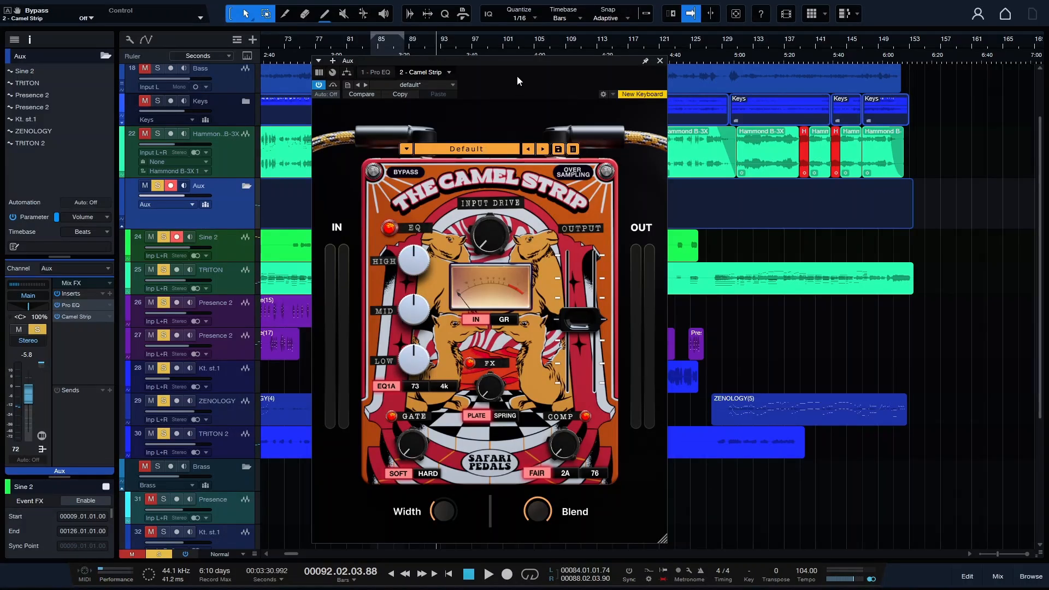
Add Camel Strip after the Pro EQ on the Aux channel and set its high EQ to 0.3 dB during playback.
left_click_drag(517, 77, 531, 73)
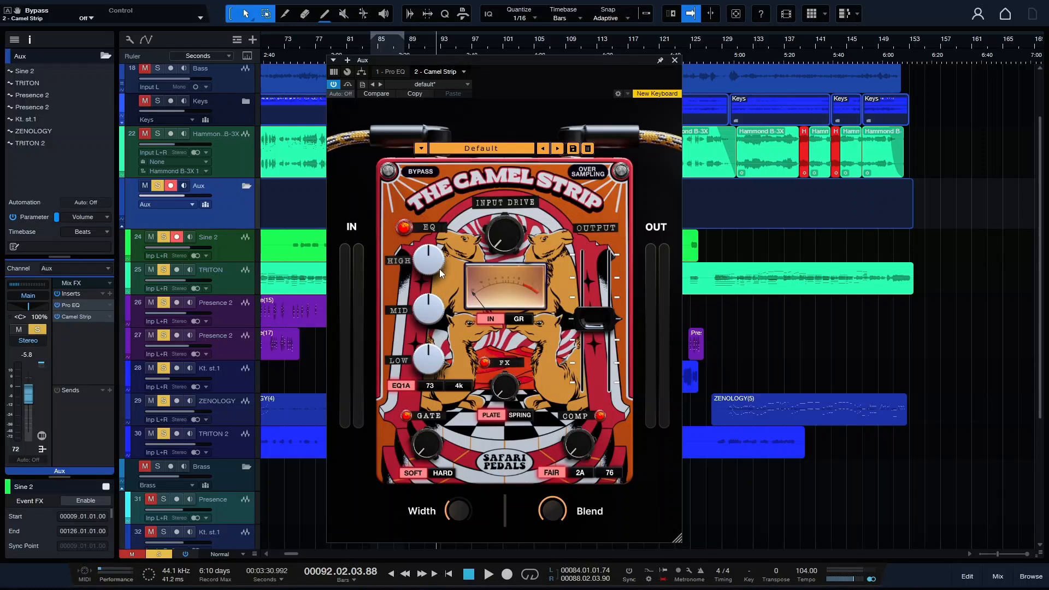
key("space")
mouse_move(435, 264)
left_mouse_down()
mouse_move(434, 197)
mouse_move(428, 253)
left_mouse_up()
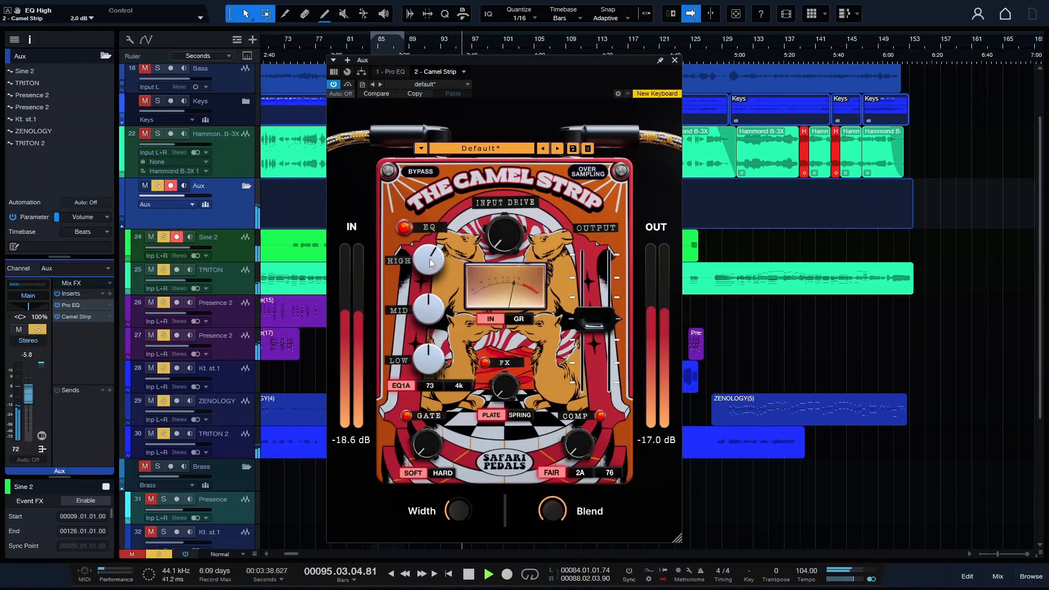
left_click_drag(429, 245, 430, 249)
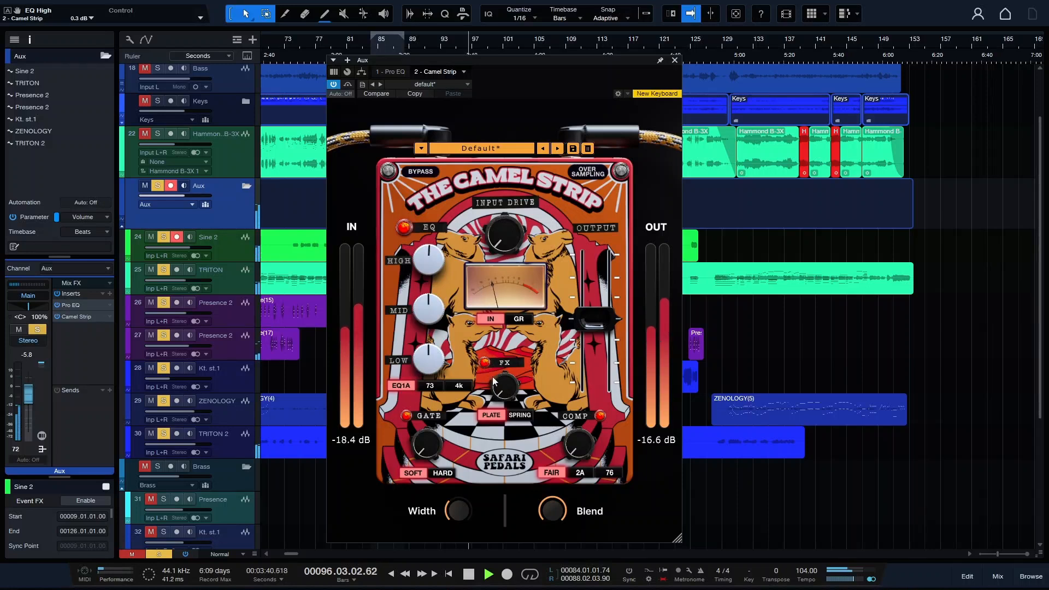
Set Camel Strip's compressor amount to 17% in FAIR mode while the Aux folder plays.
mouse_move(574, 459)
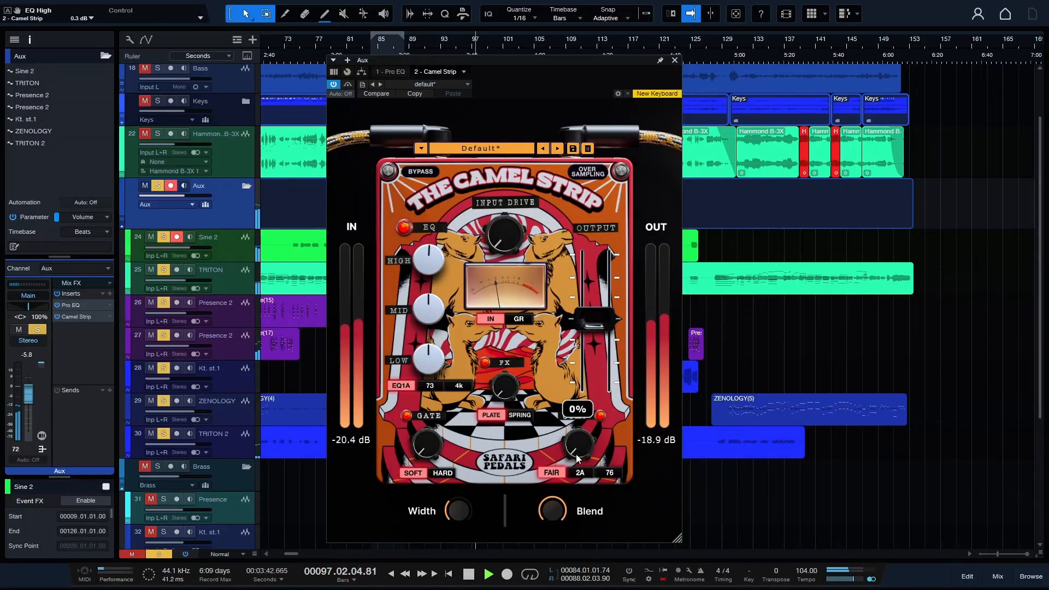
left_click_drag(585, 426, 588, 414)
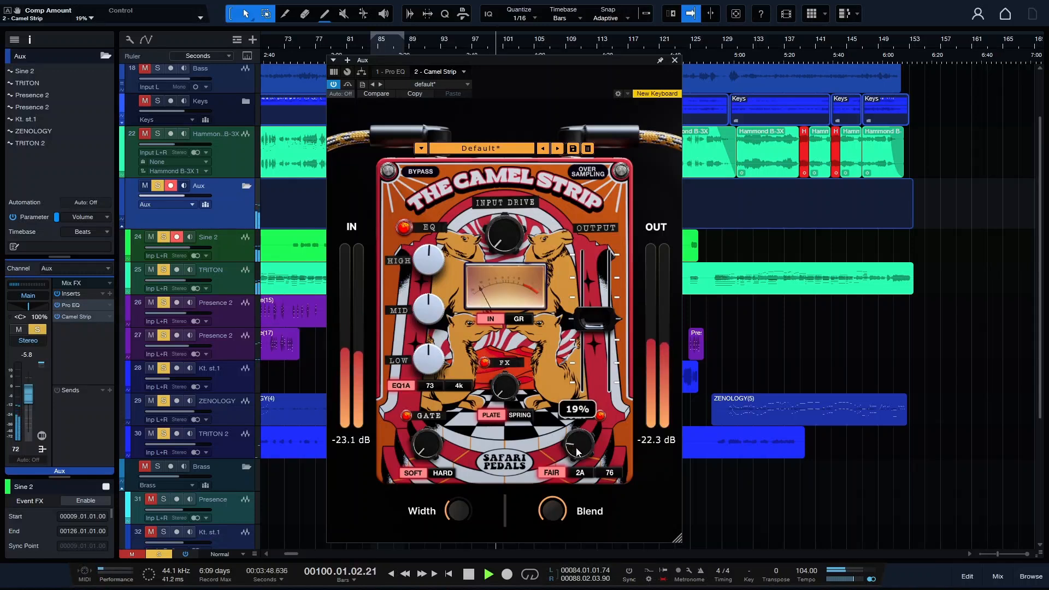
scroll(578, 447, "down", 3)
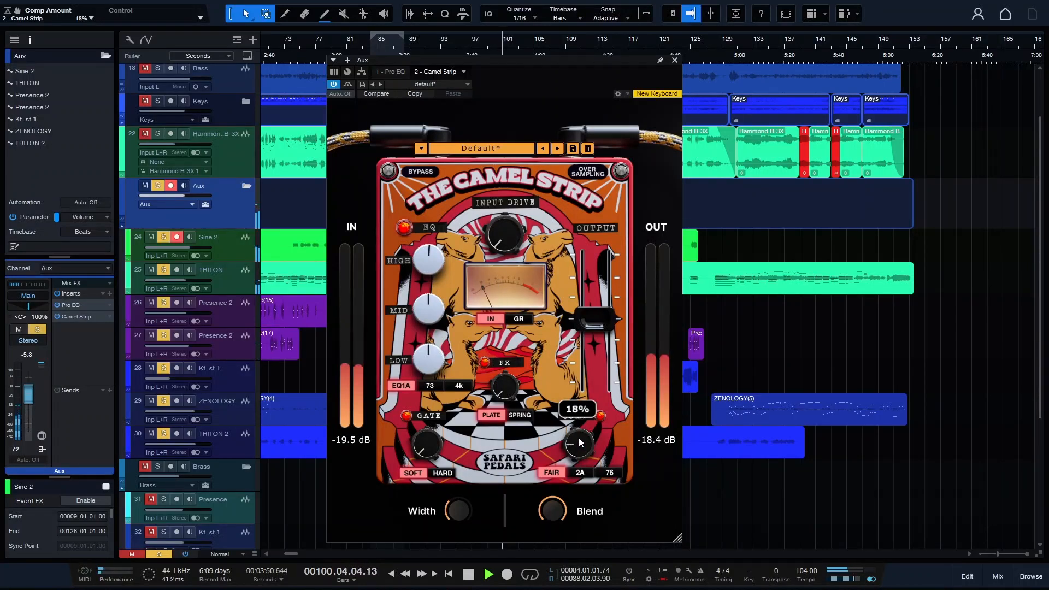
left_click_drag(579, 442, 579, 439)
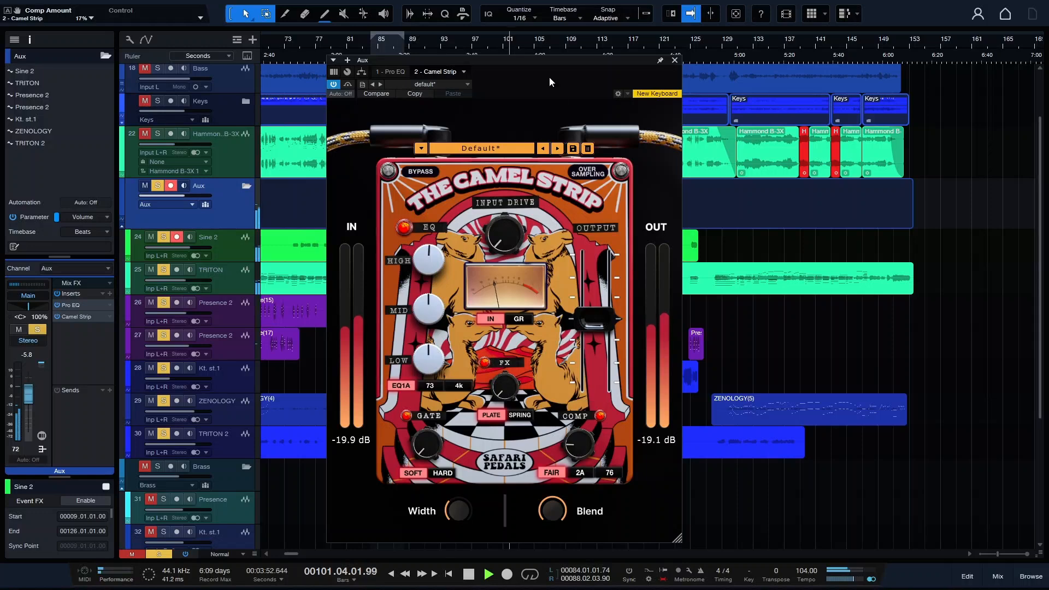
Move the Camel Strip window aside and audition the soloed Aux folder from about bar 73.
left_click_drag(549, 61, 801, 61)
key("space")
scroll(529, 51, "down", 3)
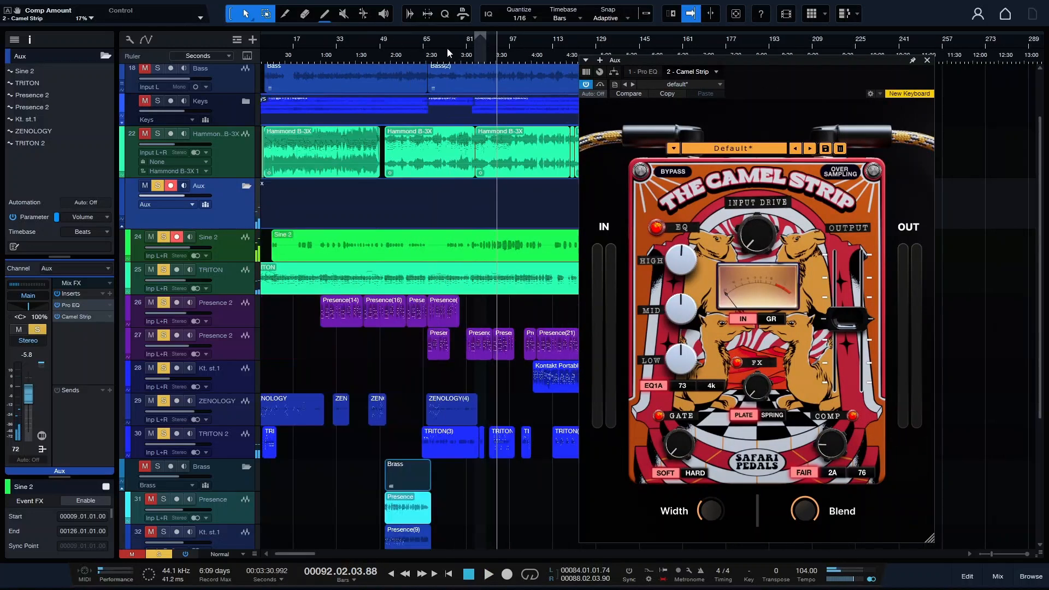
left_click(448, 54)
key("space")
scroll(505, 69, "up", 3)
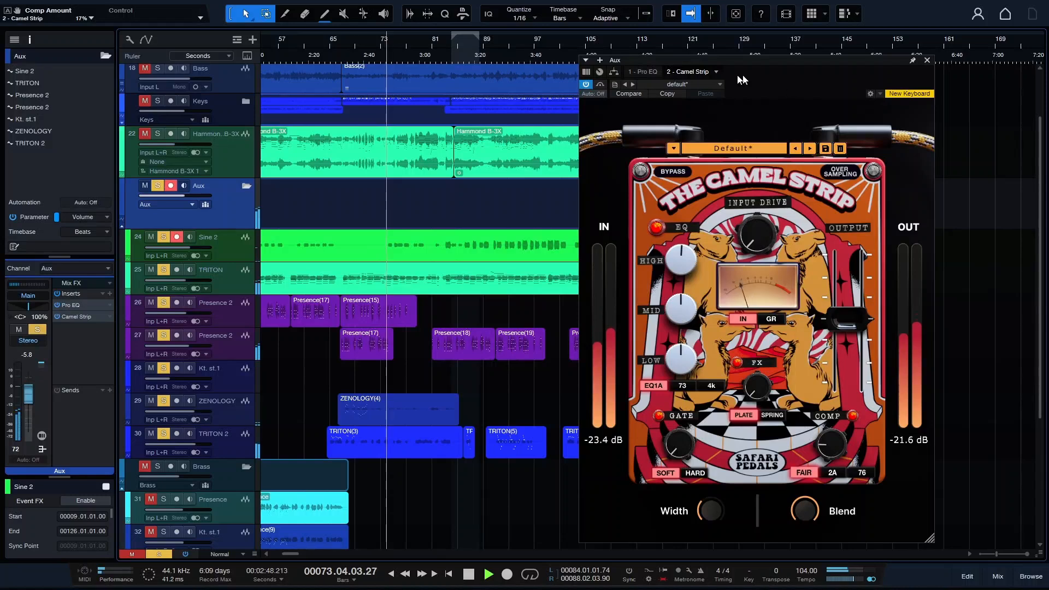
Turn off Camel Strip's gate and replay the soloed Aux folder from about bar 73 to check the compression.
left_click_drag(781, 61, 637, 51)
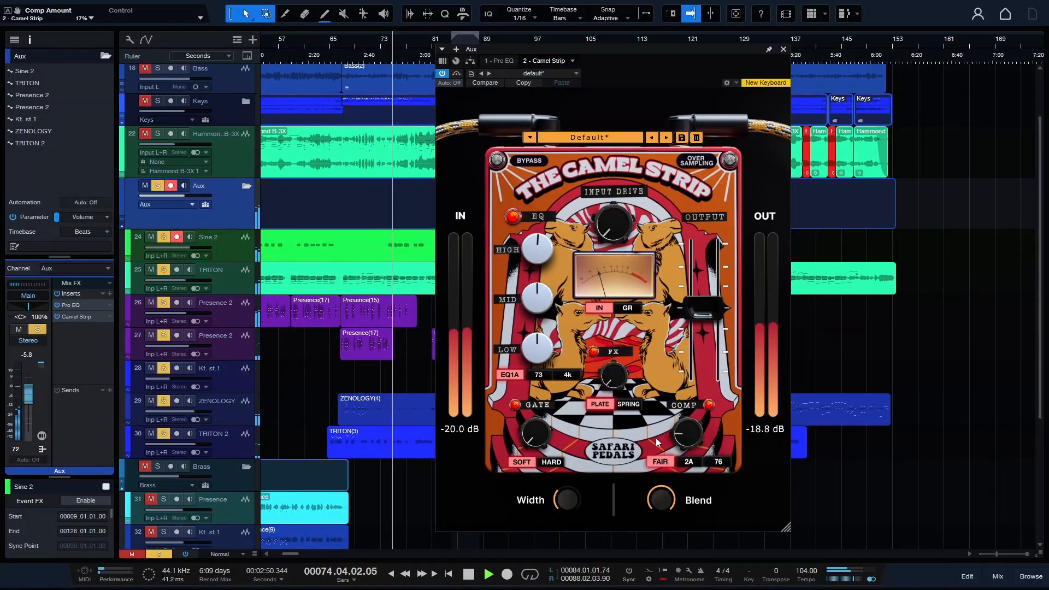
mouse_move(538, 437)
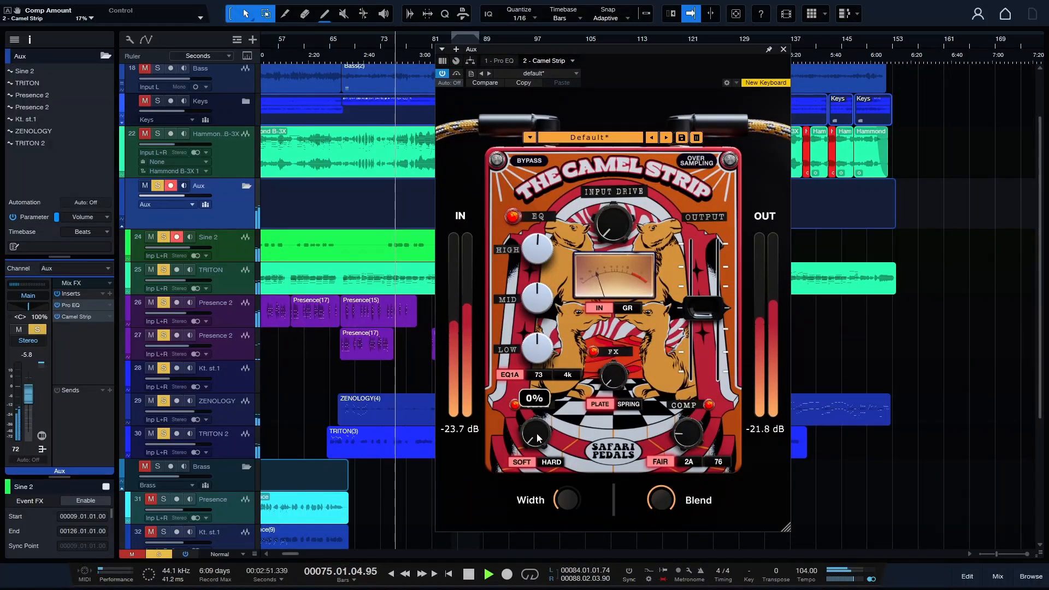
left_click(515, 404)
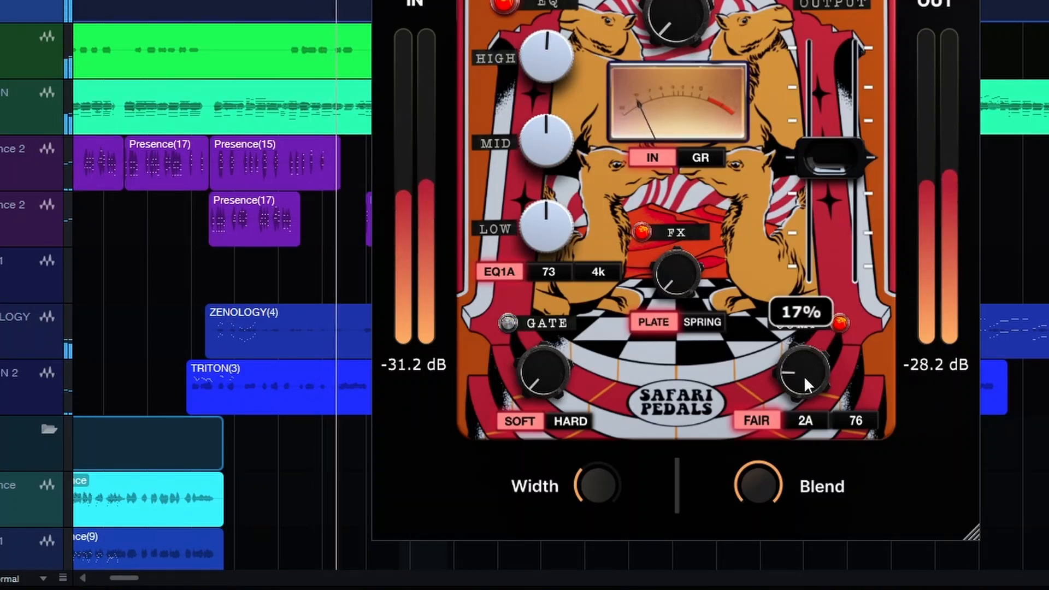
mouse_move(799, 377)
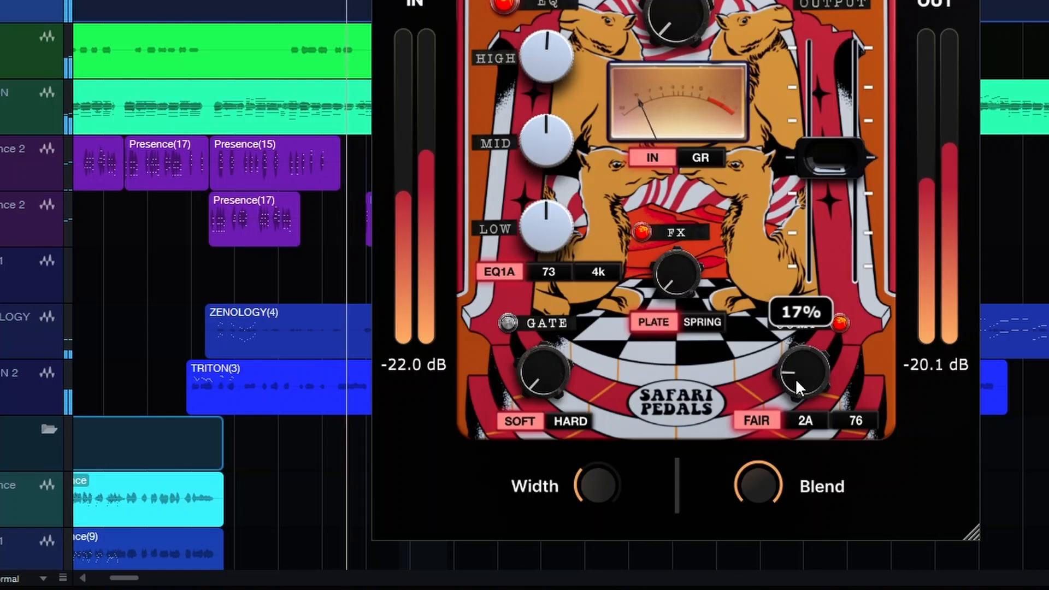
scroll(799, 385, "up", 2)
key("space")
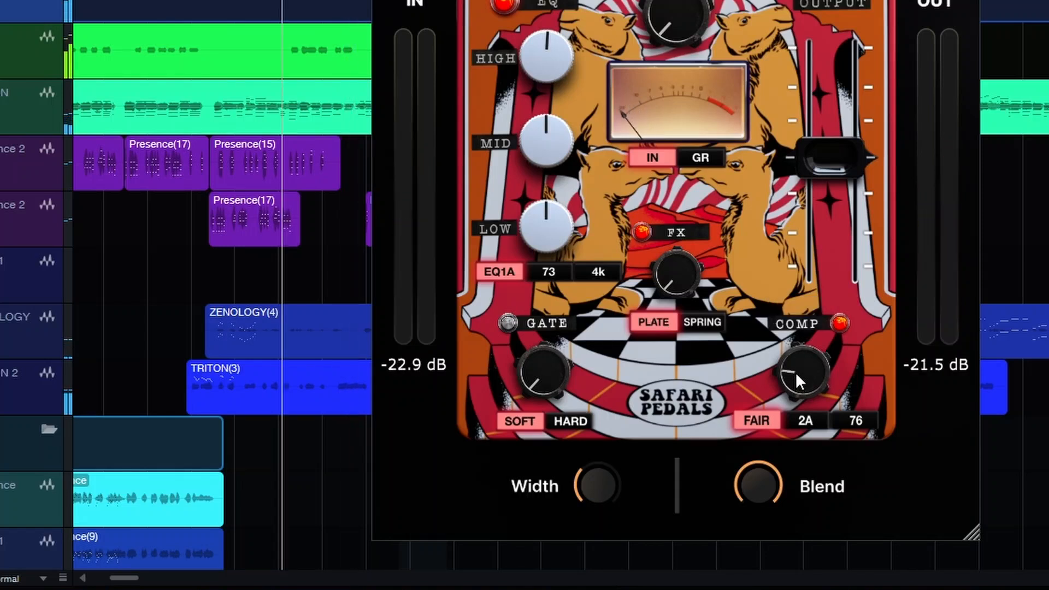
scroll(799, 384, "up", 1)
key("space")
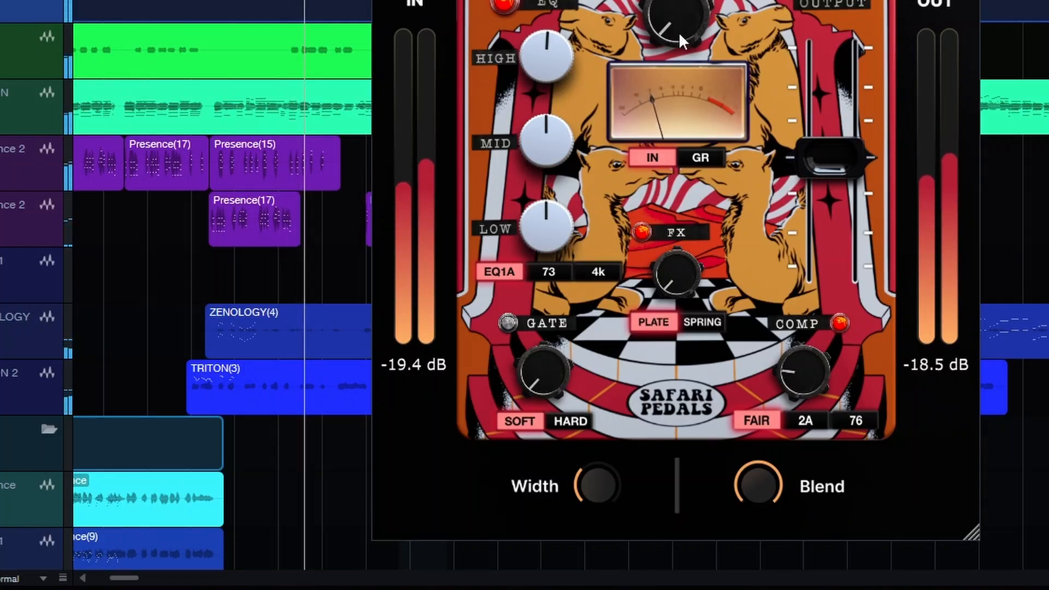
Raise Camel Strip's input drive to 0.5 dB and play the Aux folder from about bar 73.
key("space")
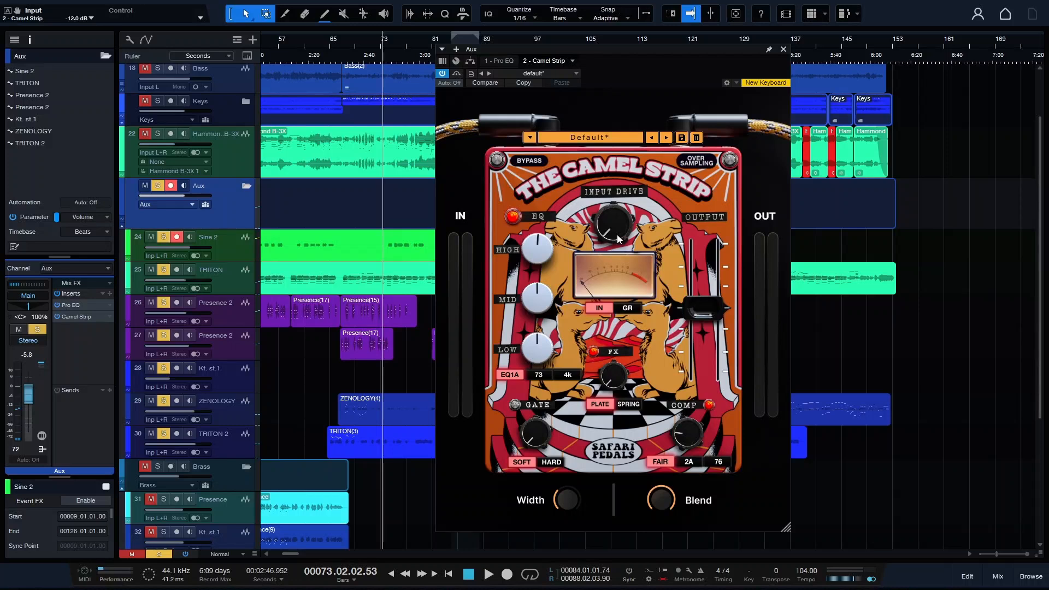
left_click_drag(617, 238, 619, 236)
key("space")
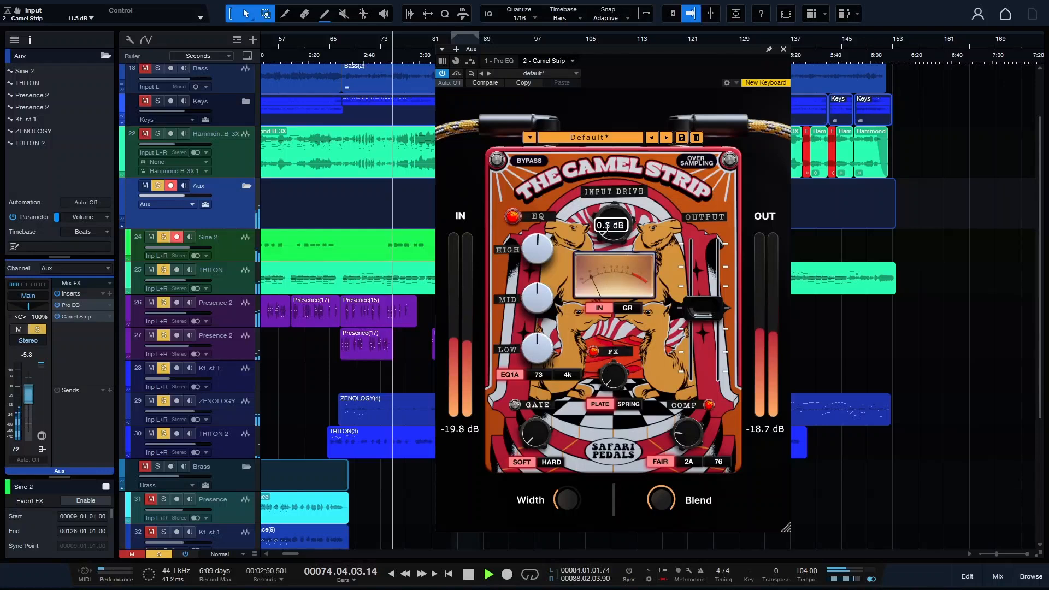
Raise Camel Strip's input to -8.1 dB during playback, stop the transport and close the plug-in window.
scroll(605, 221, "up", 7)
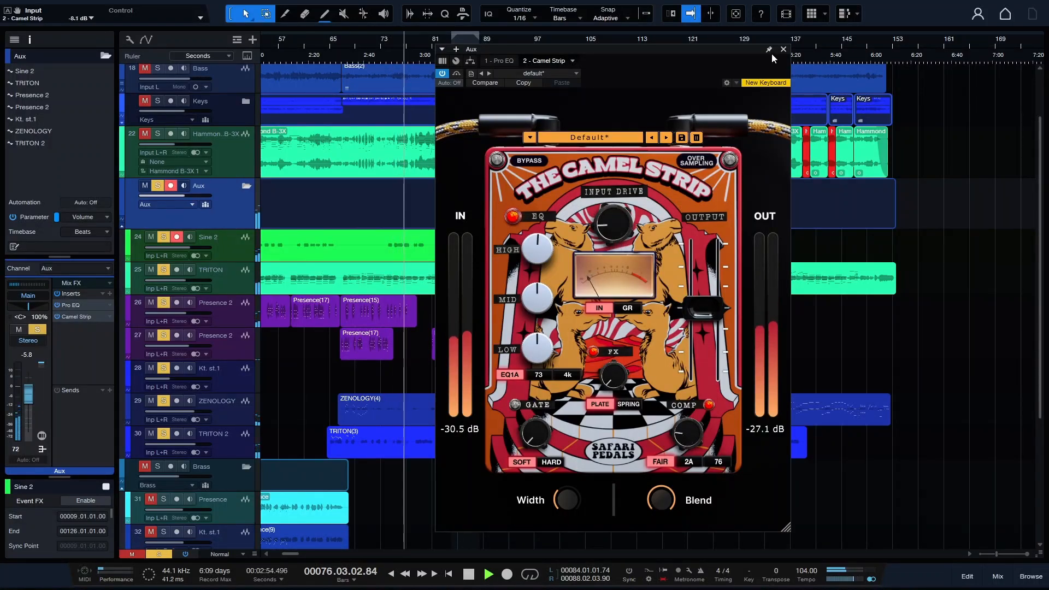
key("space")
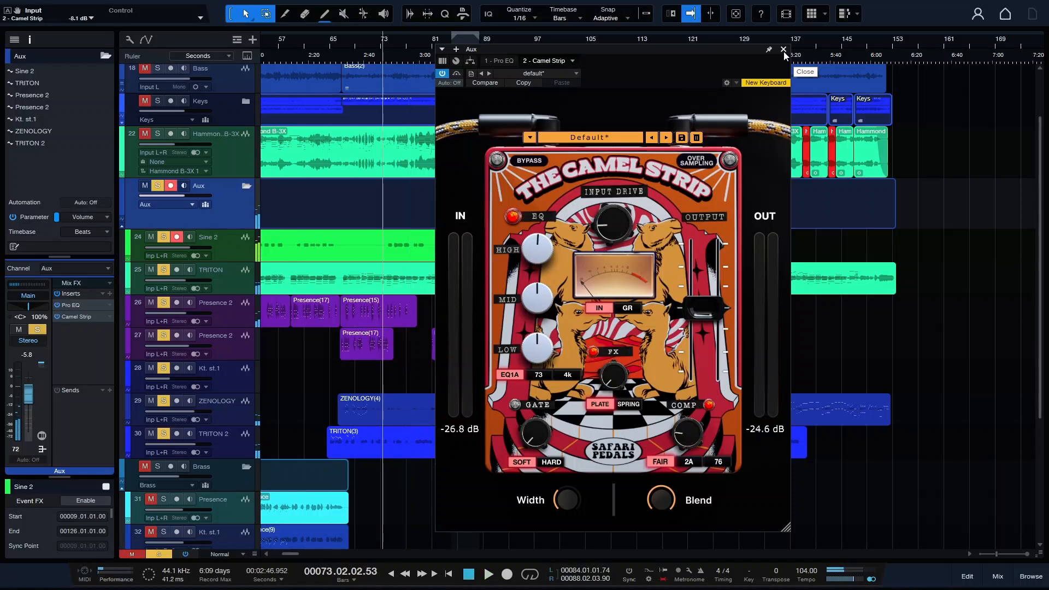
left_click(783, 52)
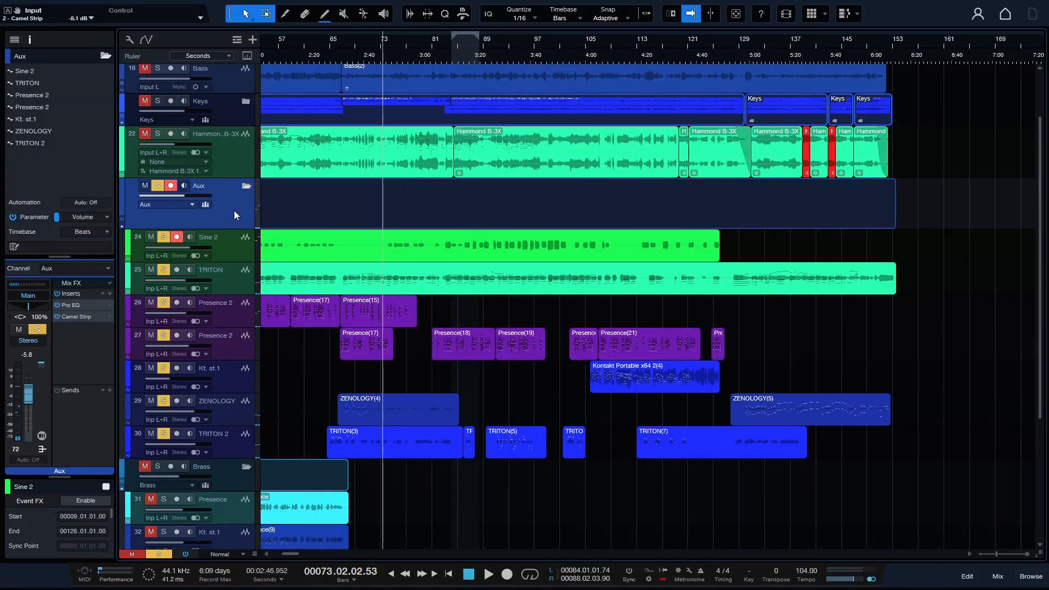
Search the effects browser for "room" and add Room Reverb as a send effect on the Aux channel.
left_click(1026, 577)
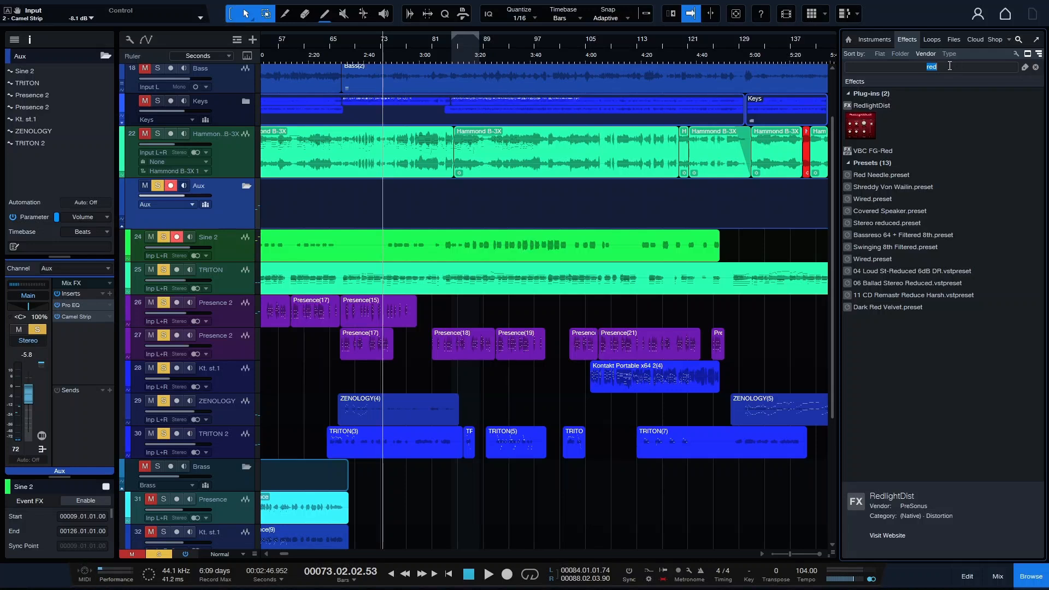
type("room")
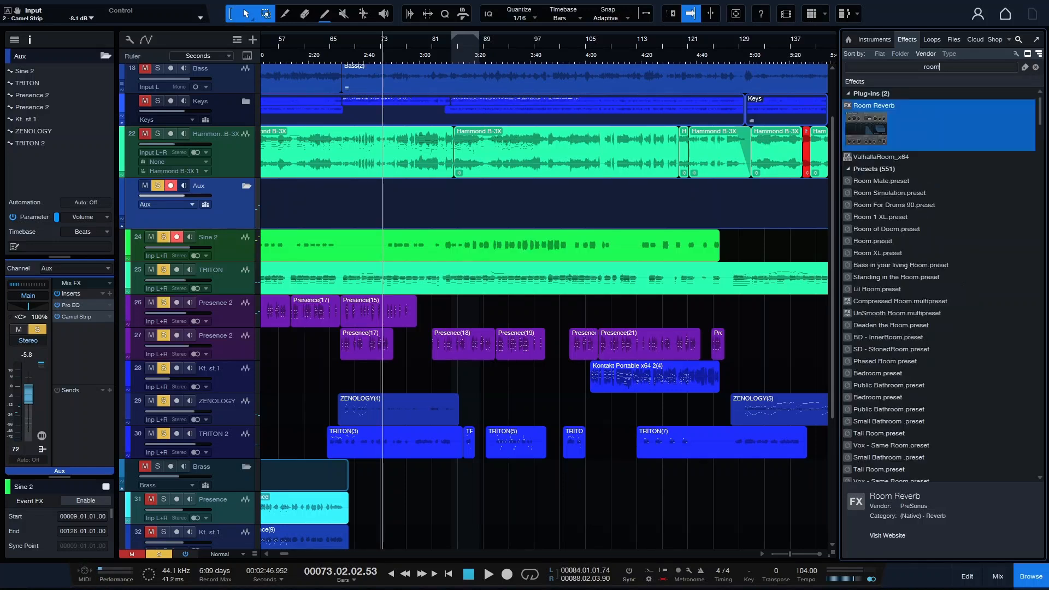
left_click_drag(890, 129, 99, 406)
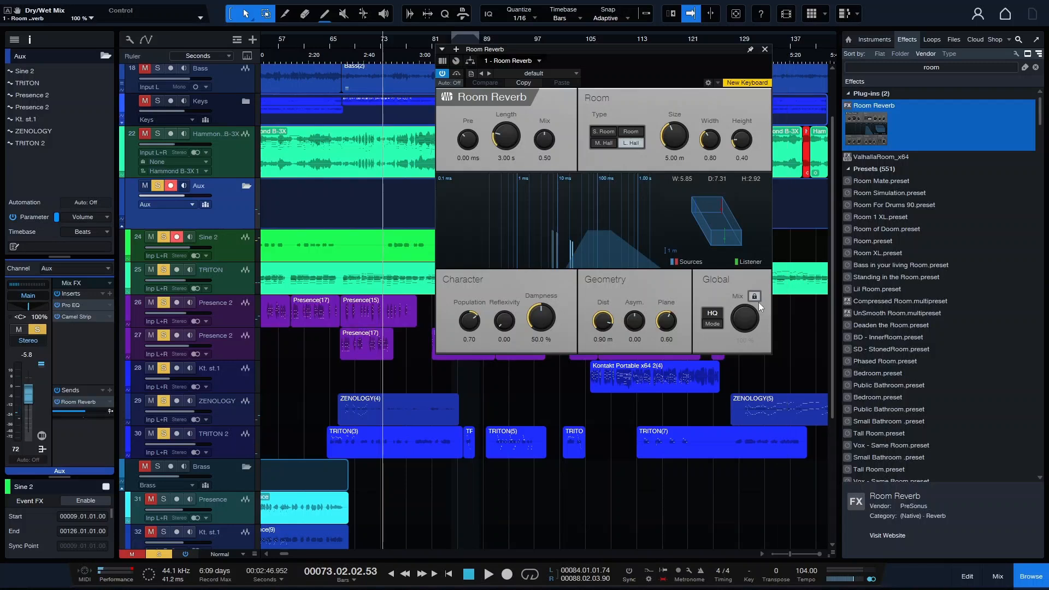
Set Room Reverb's global mix to 35% while auditioning the soloed Aux folder, and close the reverb.
left_click_drag(636, 48, 688, 40)
left_click_drag(792, 306, 785, 376)
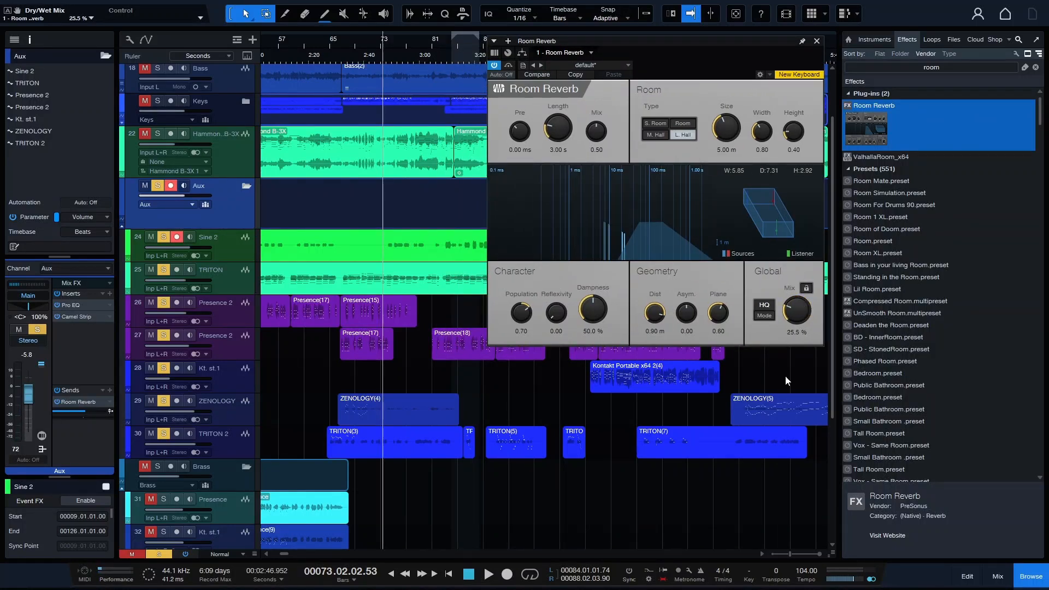
key("space")
left_click_drag(801, 320, 799, 306)
key("space")
left_click(817, 41)
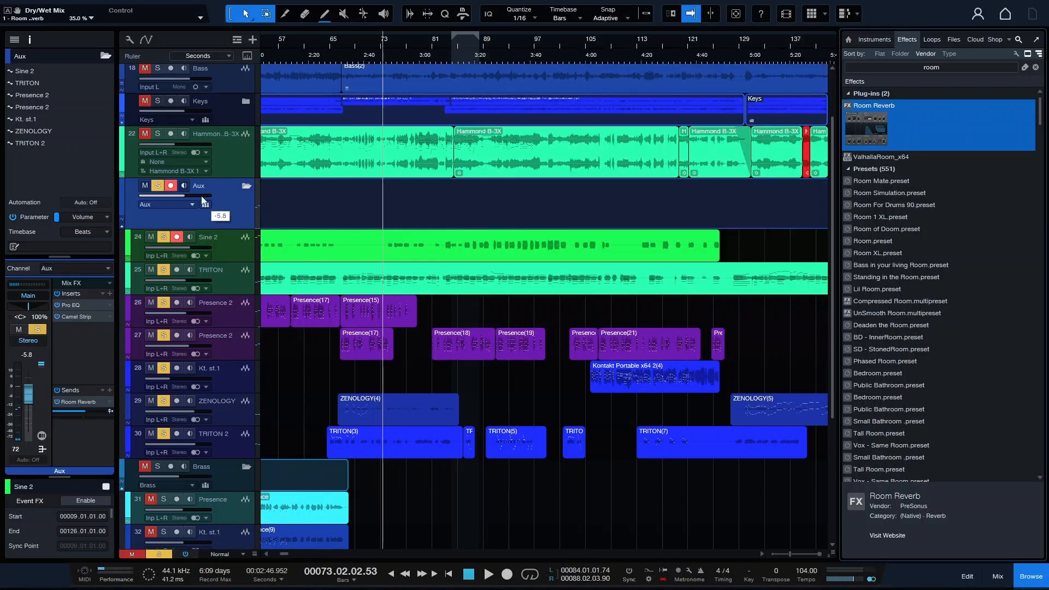
Clear the solo on the Aux folder and play the full mix from about bar 73.
left_click(159, 186)
left_click(159, 554)
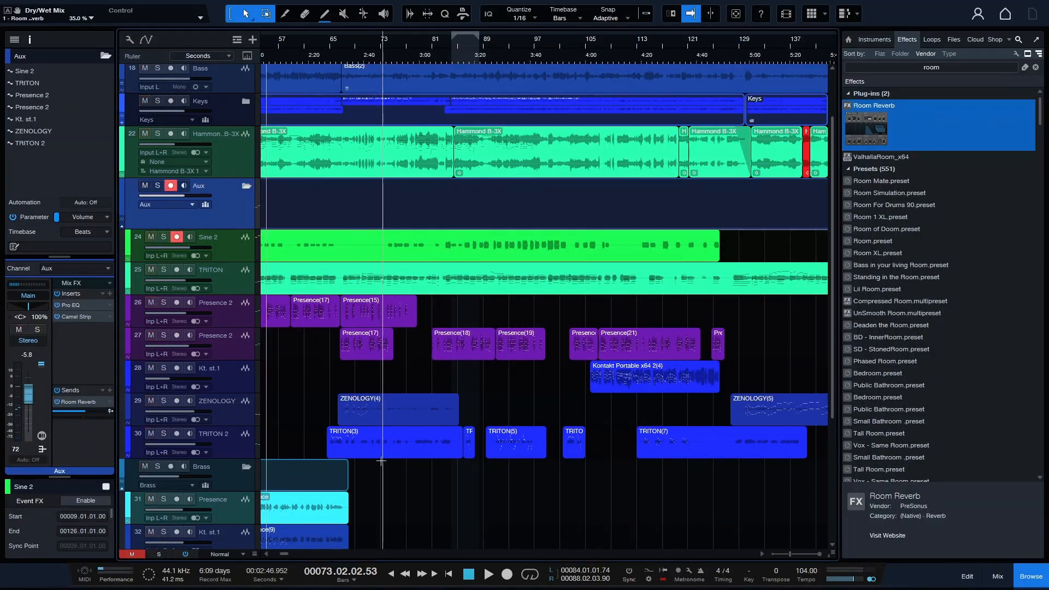
key("space")
scroll(511, 51, "down", 3)
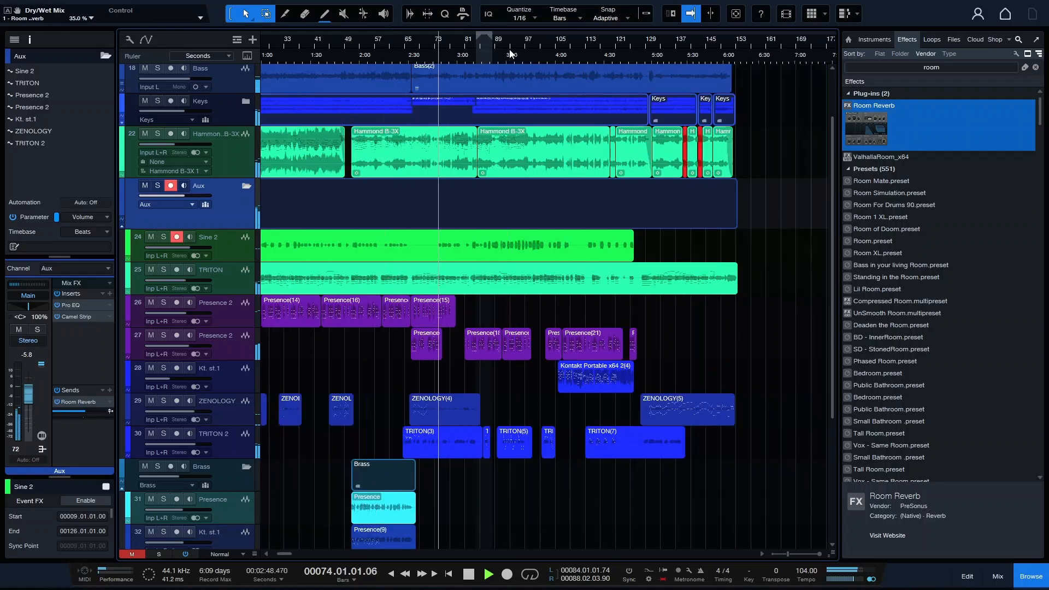
scroll(451, 44, "up", 2)
scroll(450, 42, "up", 1)
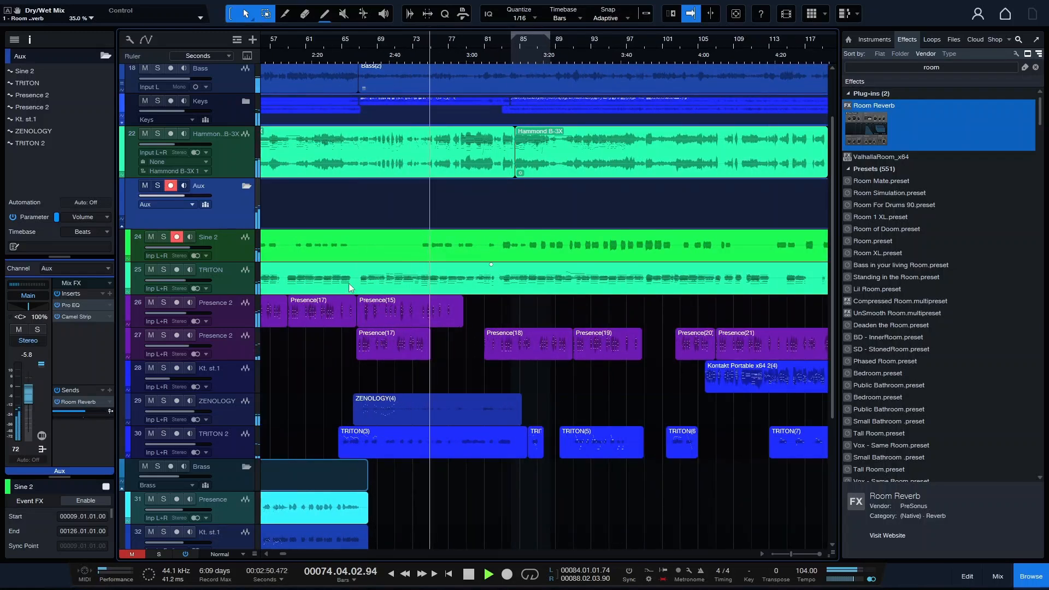
Disarm recording on the Aux folder, hide the browser and listen to the full mix until about bar 85.
left_click(171, 185)
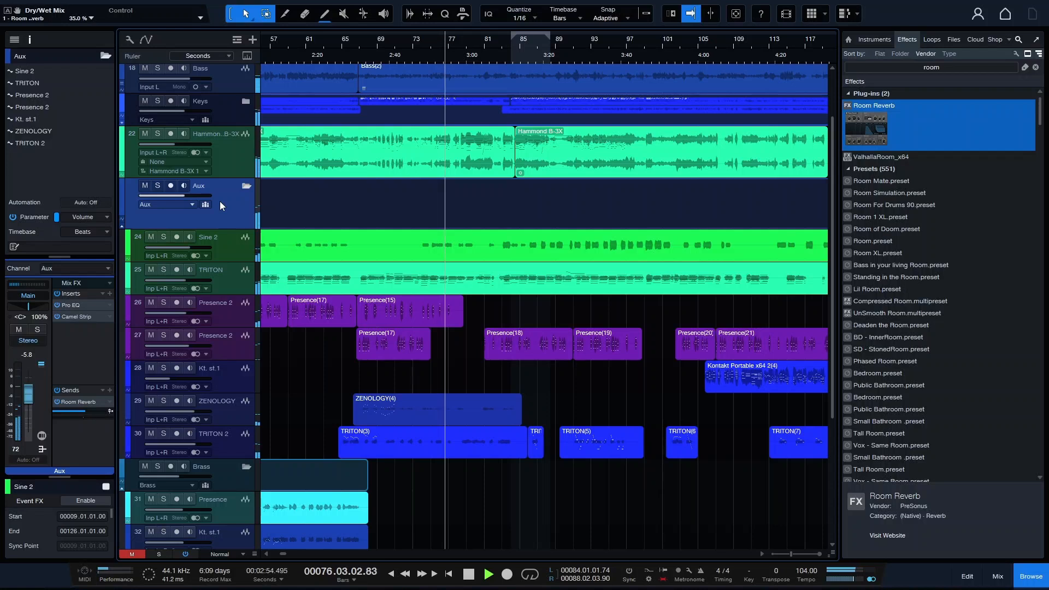
left_click(1031, 577)
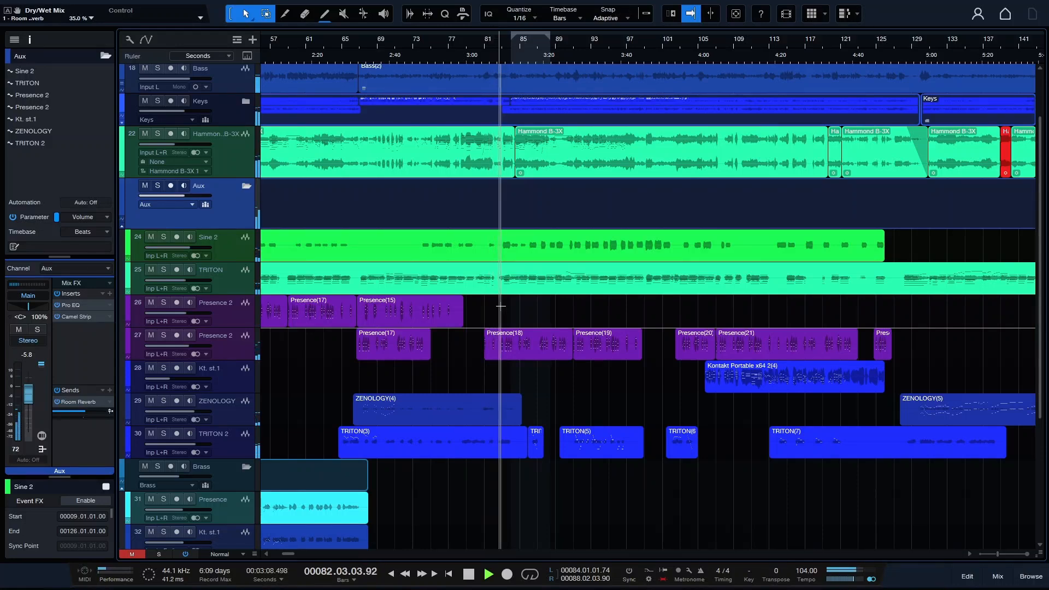
scroll(508, 306, "up", 2)
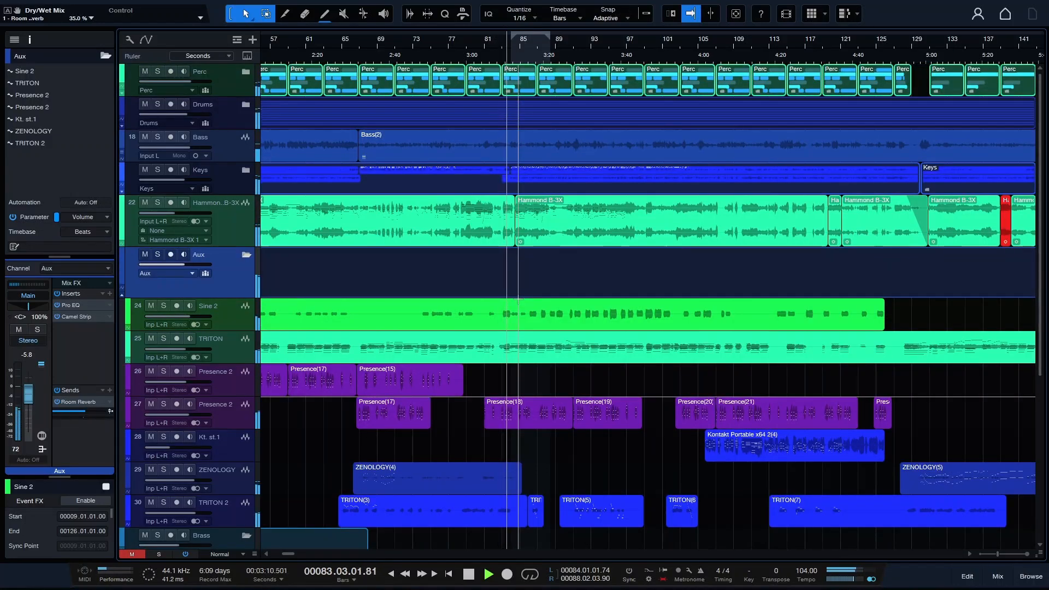
scroll(517, 299, "down", 2)
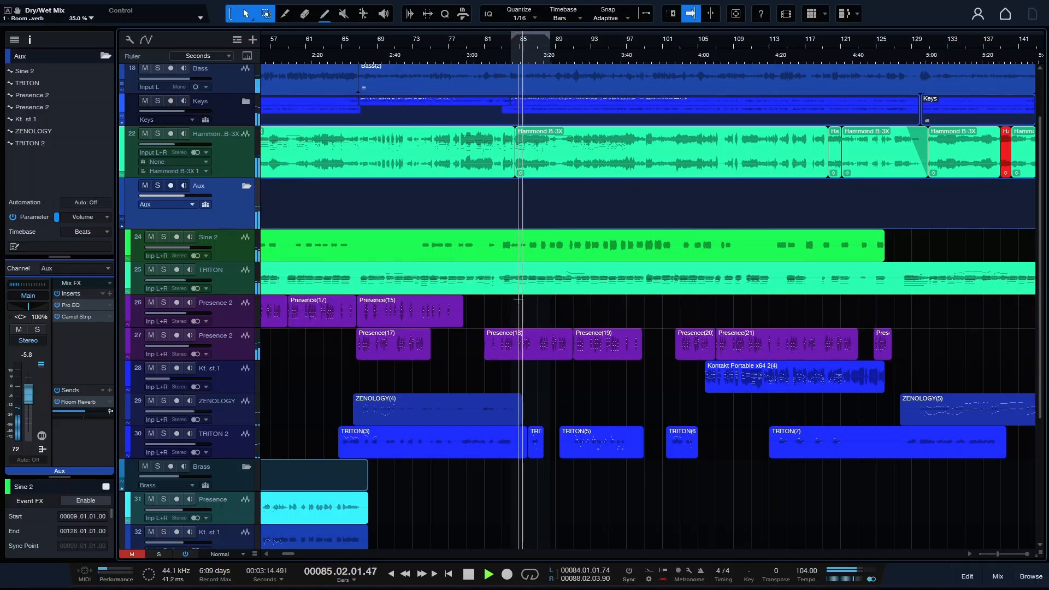
key("space")
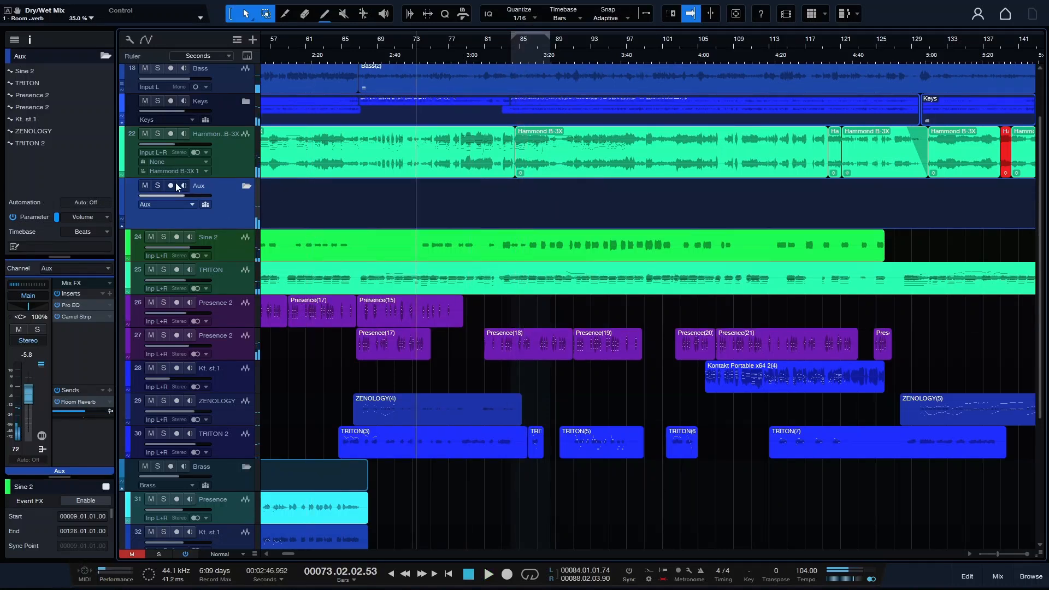
left_click(158, 186)
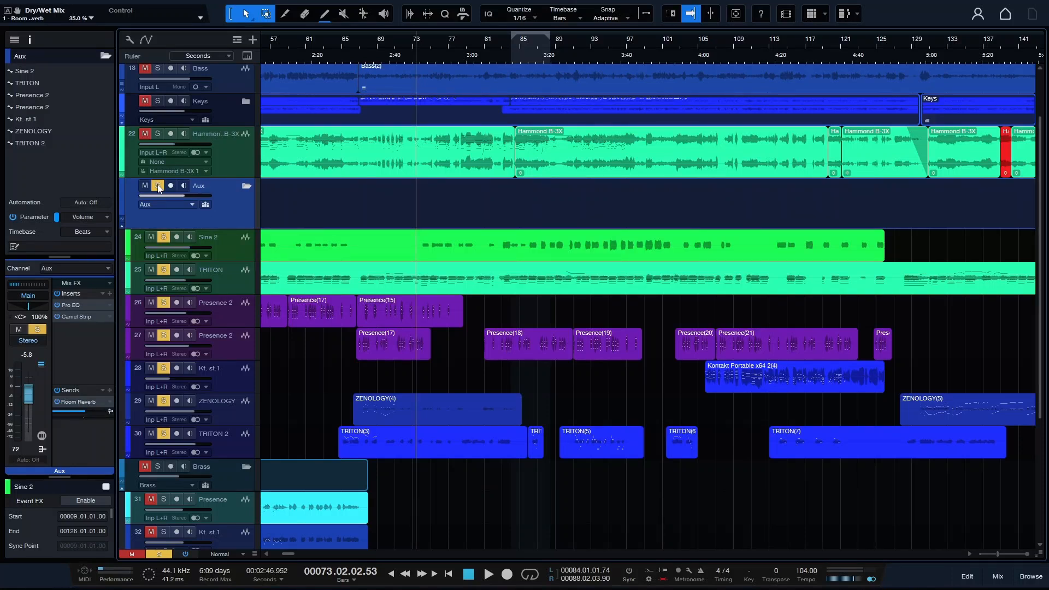
left_click(158, 186)
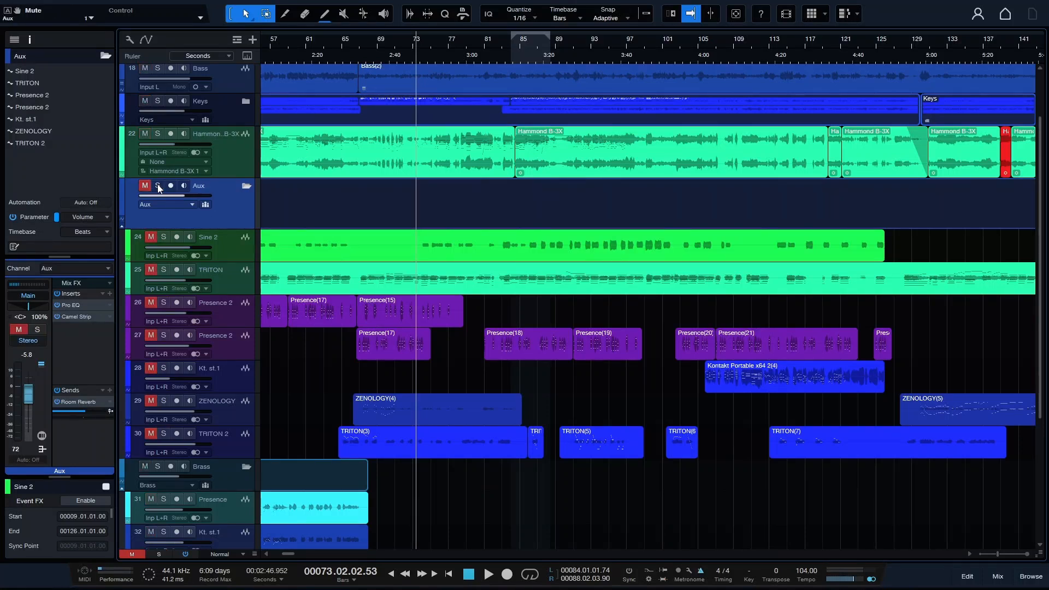
key("m")
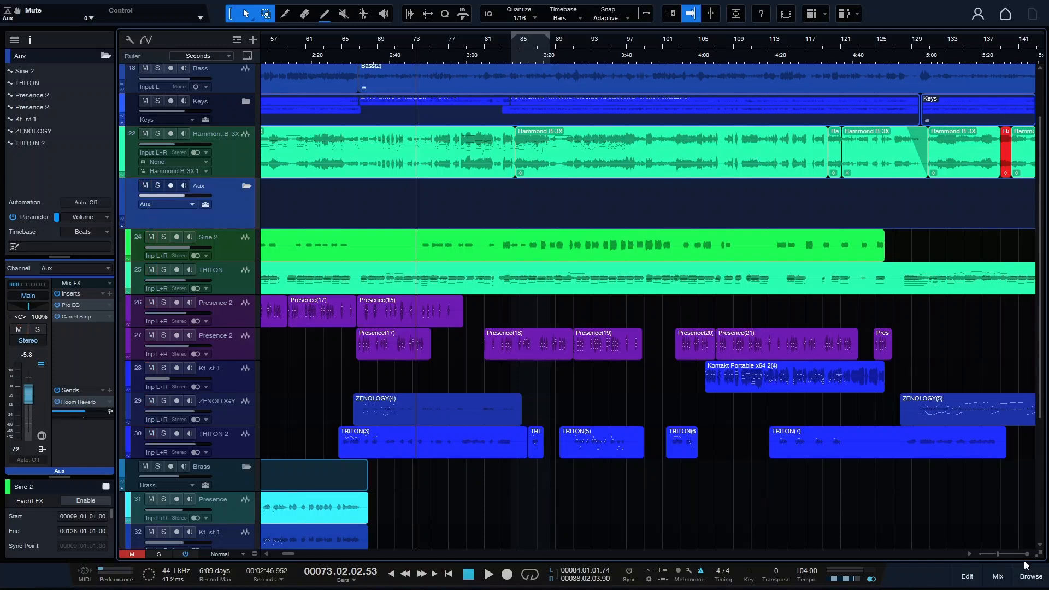
Search the effects browser for "mic" and insert MicroShift between Pro EQ and Camel Strip on the Aux channel.
key("F5")
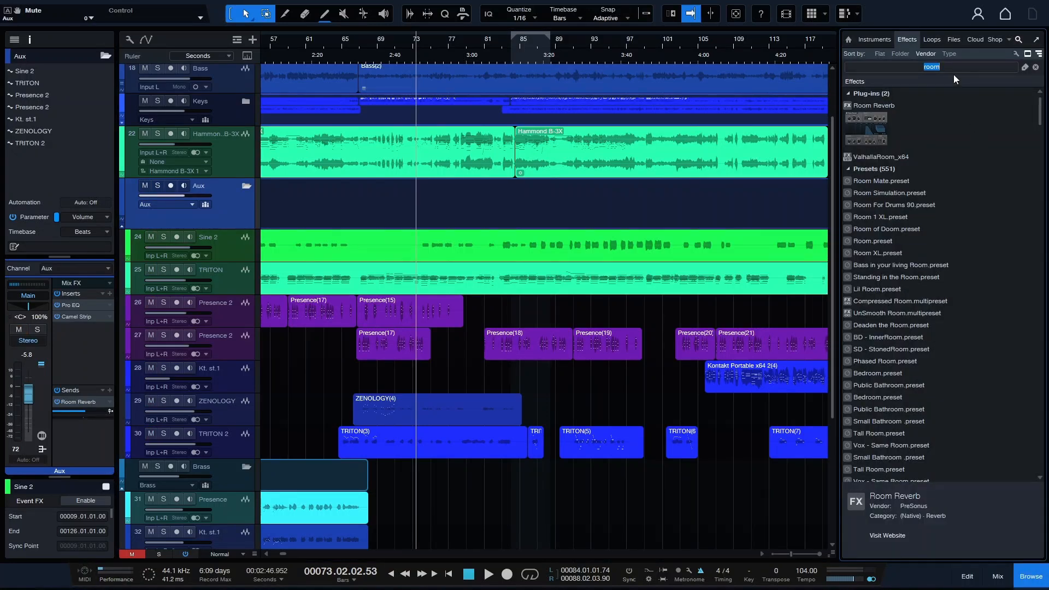
type("mic")
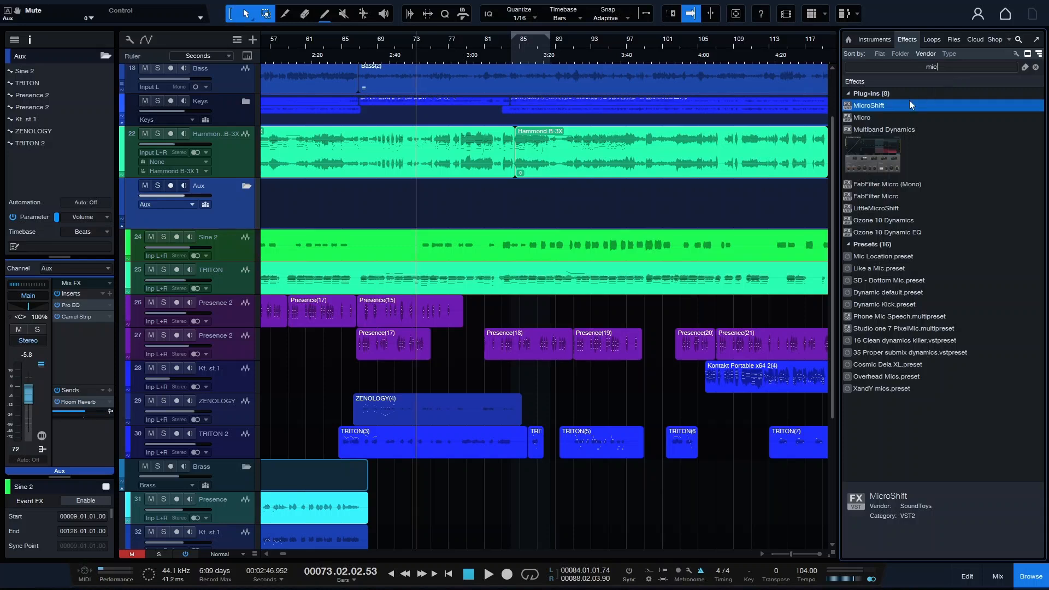
left_click_drag(877, 106, 85, 310)
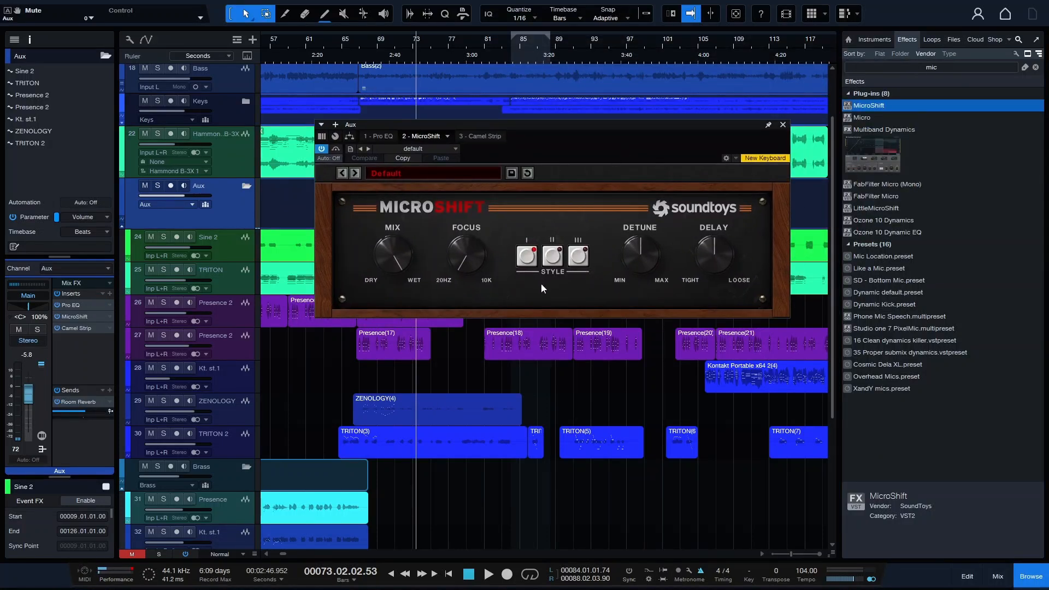
Set MicroShift to style II, raise its focus frequency and set the mix to 50%.
left_click(552, 265)
left_click_drag(470, 267, 465, 244)
mouse_move(395, 248)
left_mouse_down()
mouse_move(394, 270)
mouse_move(390, 258)
left_mouse_up()
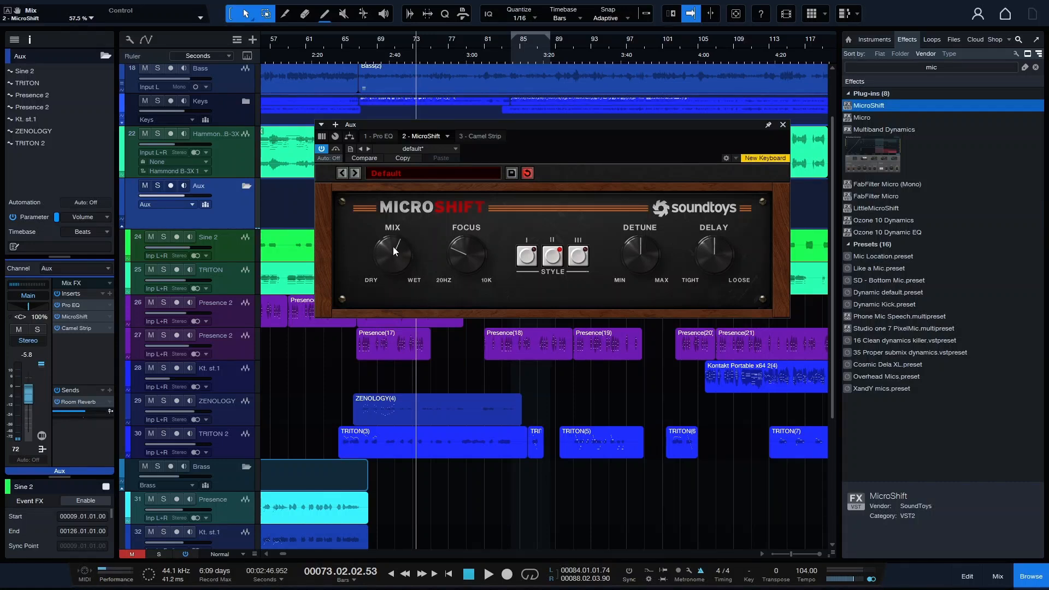
Solo the Aux folder and set MicroShift's focus to 200.3 Hz while playing from about bar 73.
left_click(159, 187)
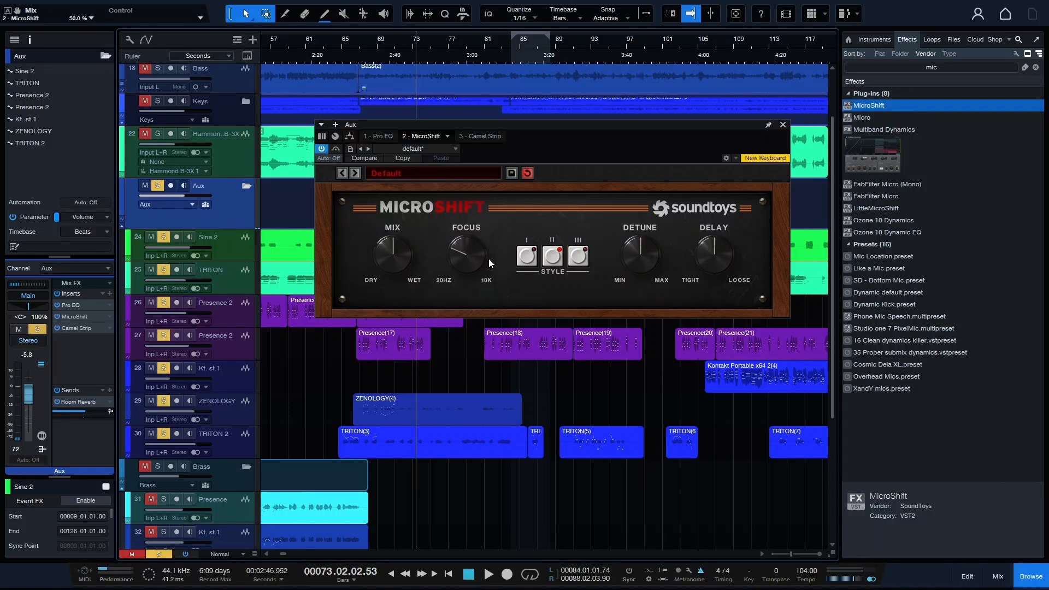
key("space")
left_click_drag(466, 256, 465, 243)
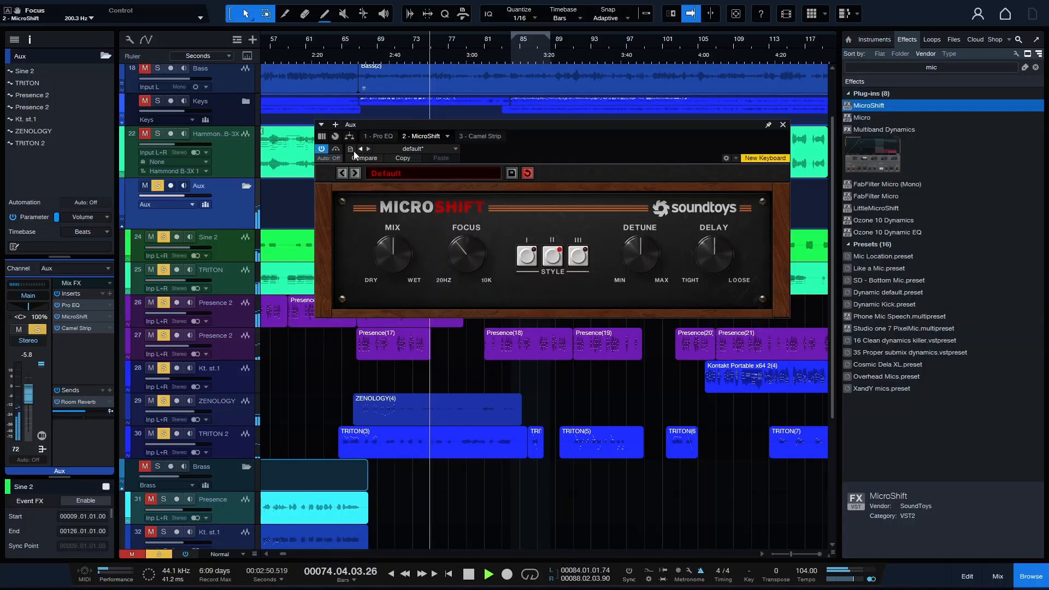
Toggle MicroShift's bypass during playback to compare the Aux sound with and without it, and stop playback.
left_click(339, 148)
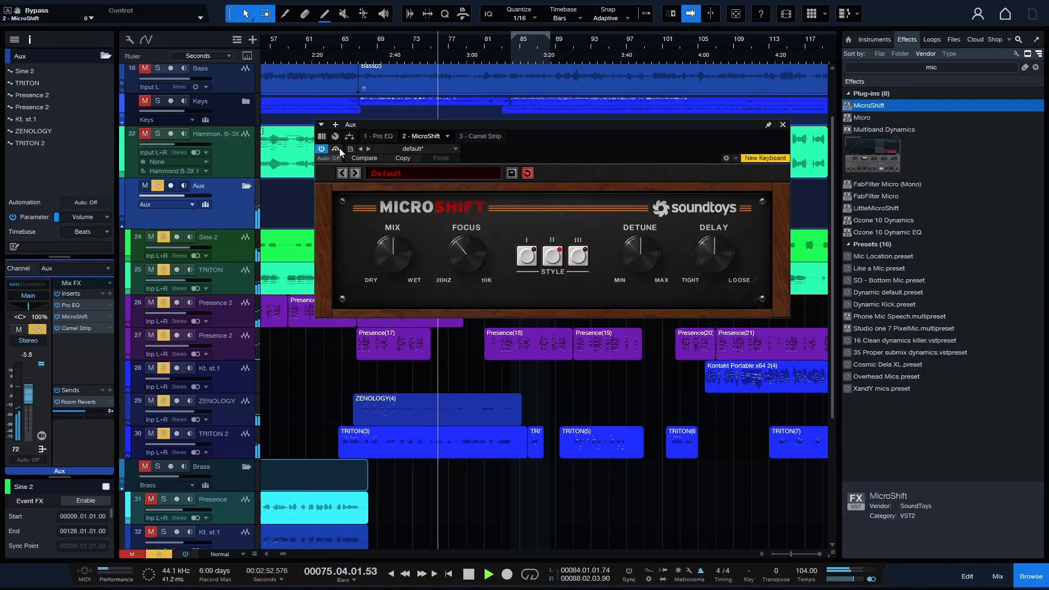
left_click(335, 148)
key("space")
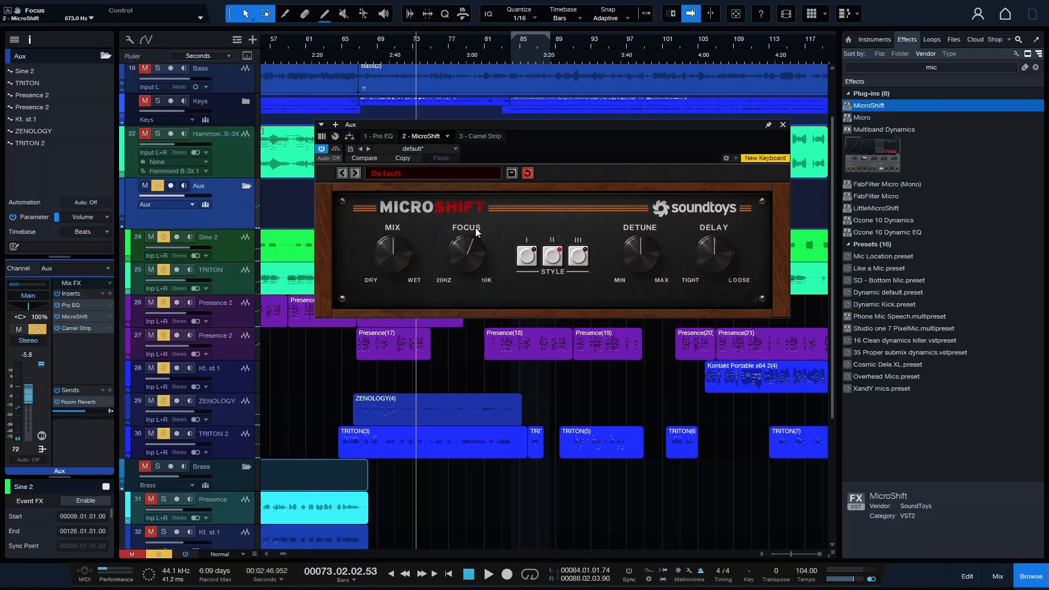
Replay the soloed Aux folder and set MicroShift's focus to 361.5 Hz.
key("space")
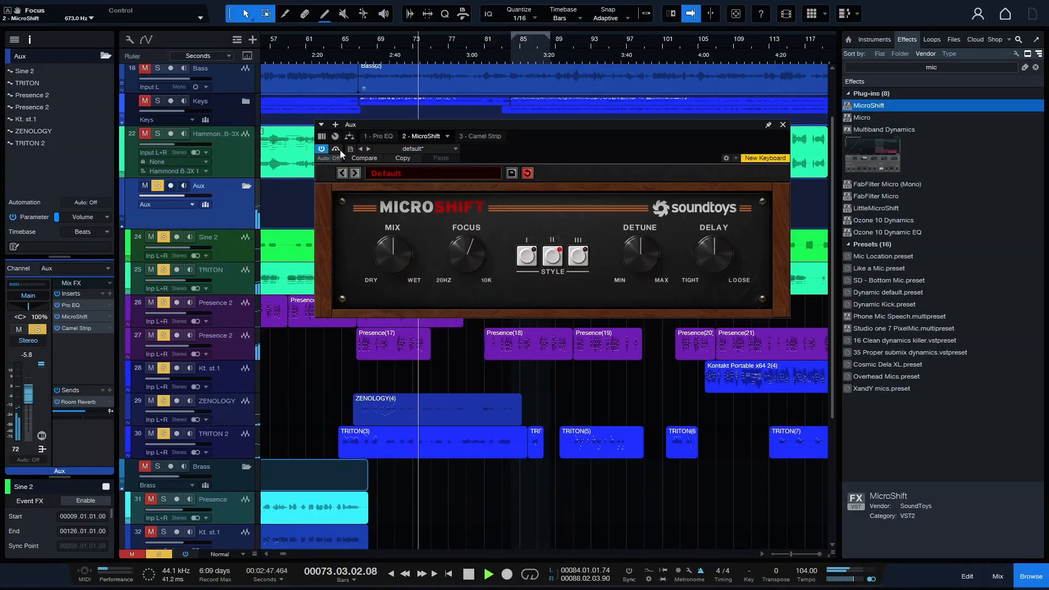
left_click_drag(474, 238, 470, 249)
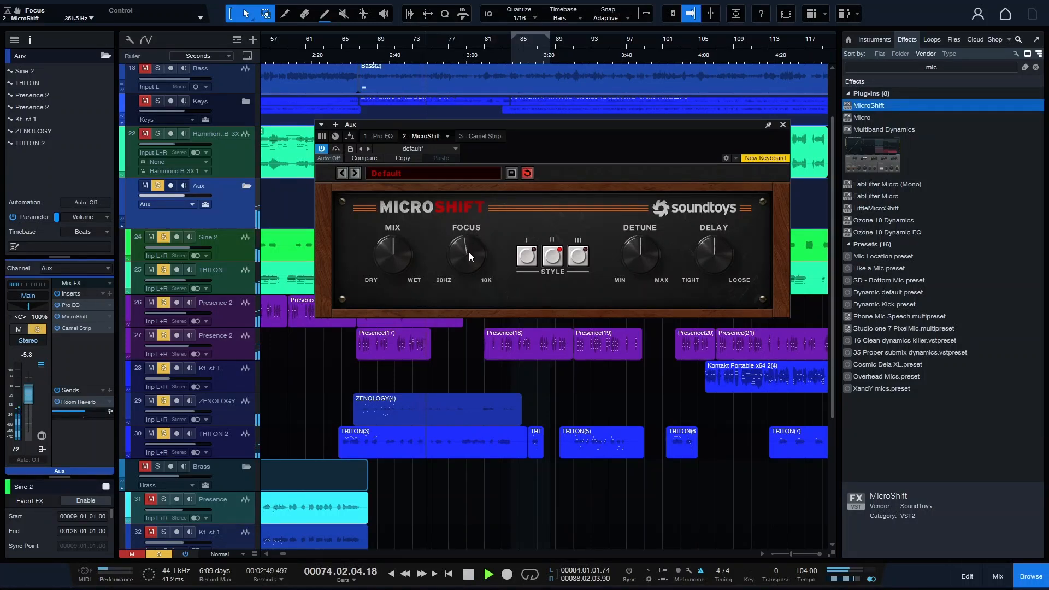
key("space")
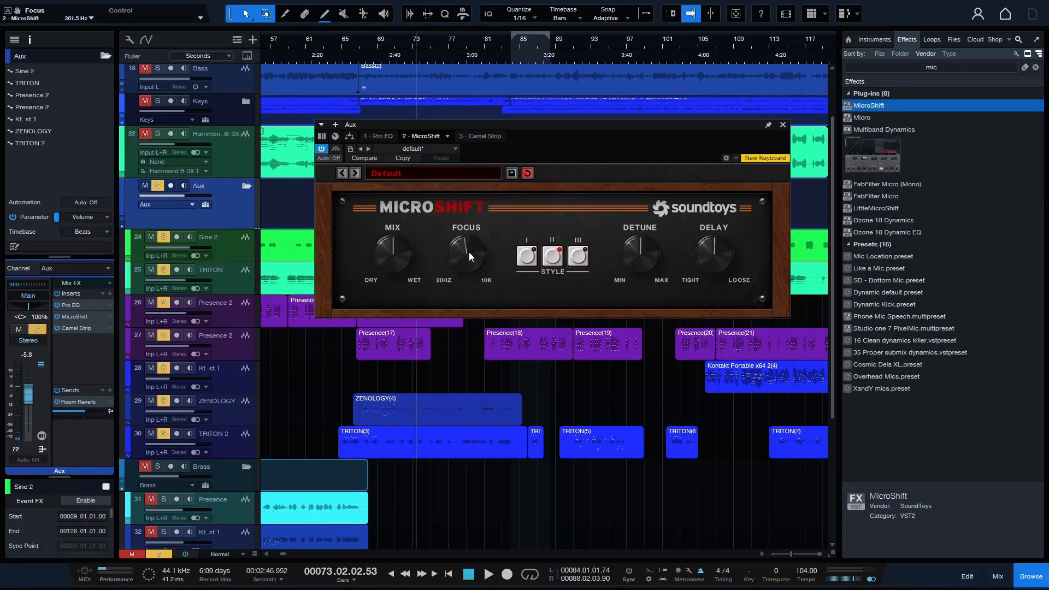
Close MicroShift, unsolo the Aux folder and play the full mix from about bar 73.
left_click(782, 125)
key("s")
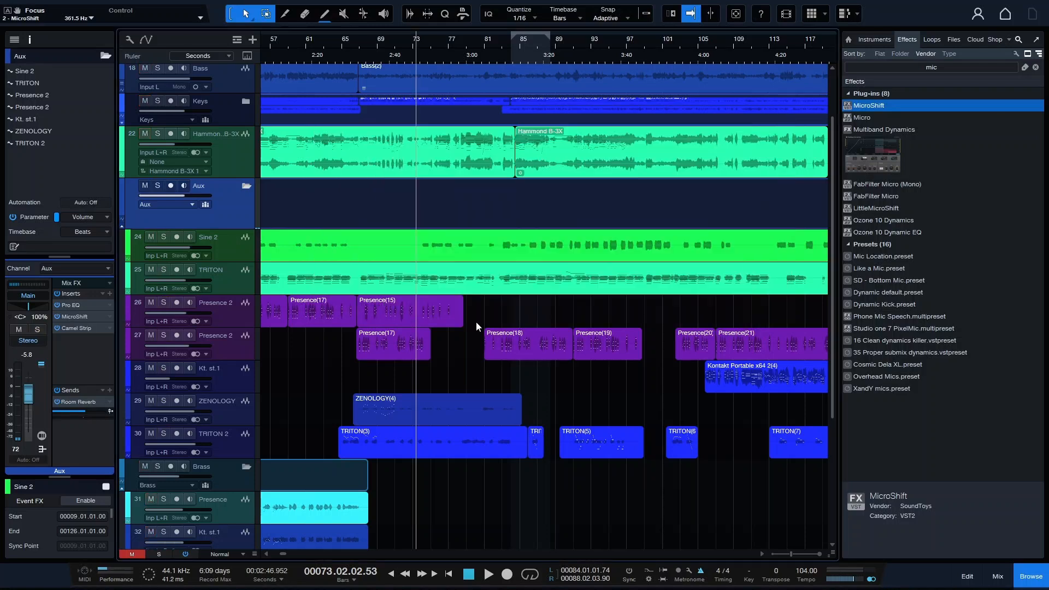
key("space")
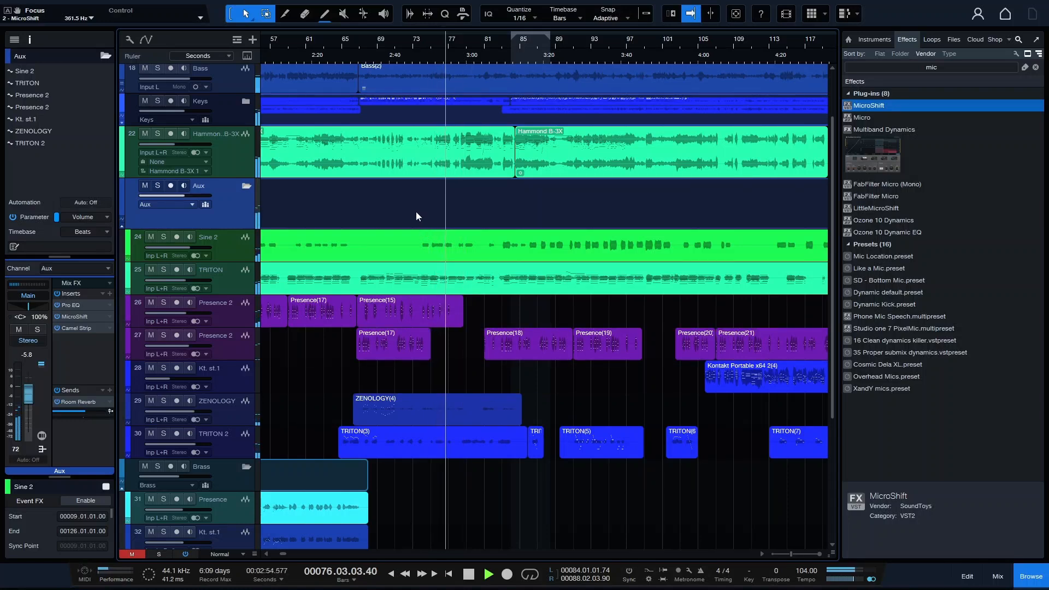
Hide the browser and collapse the Aux folder in the track list while the mix plays.
left_click(1031, 573)
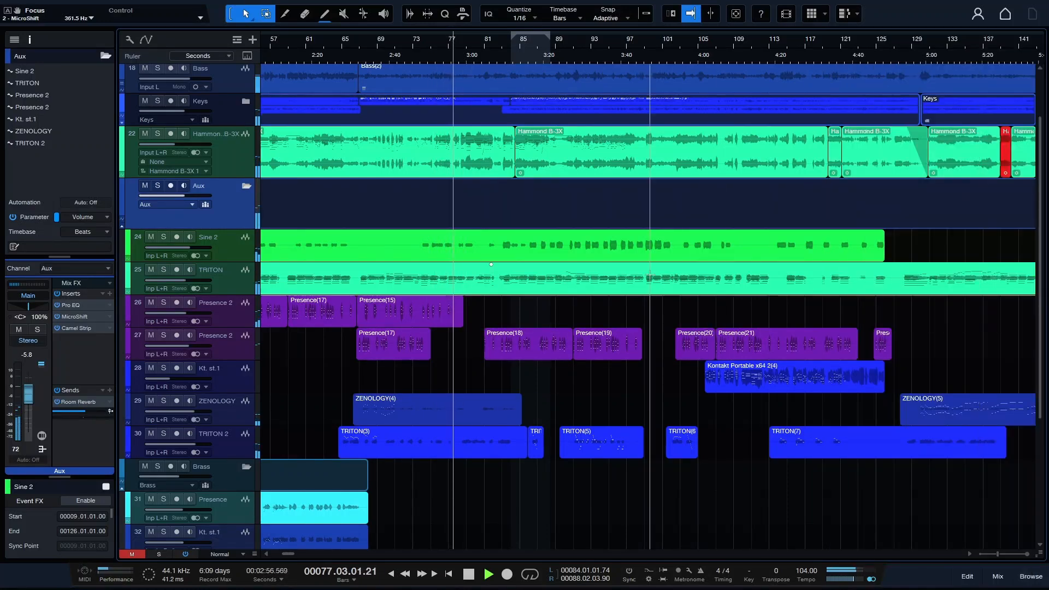
scroll(653, 323, "down", 1)
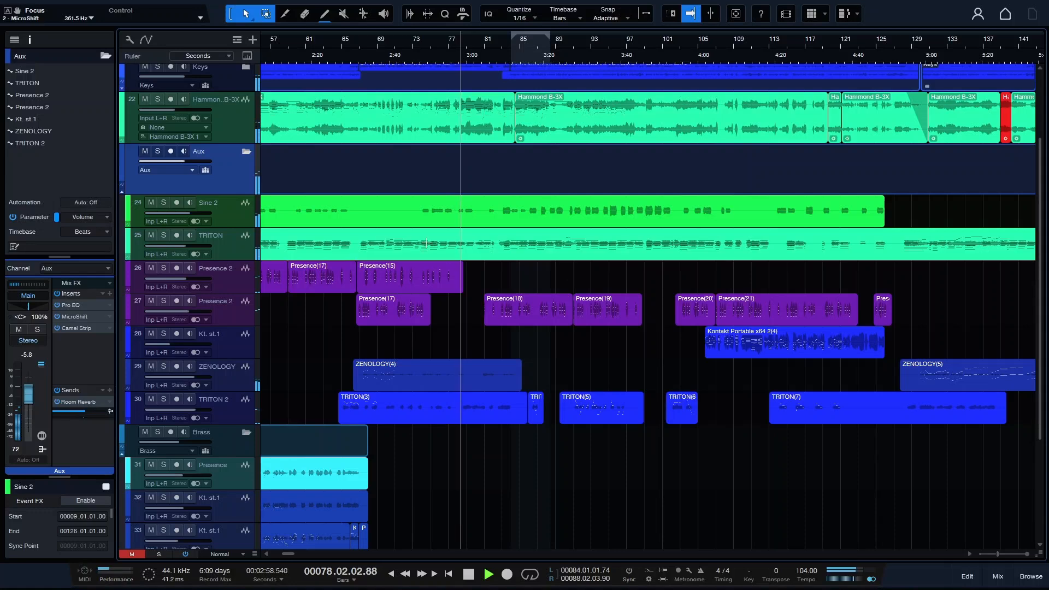
left_click(246, 151)
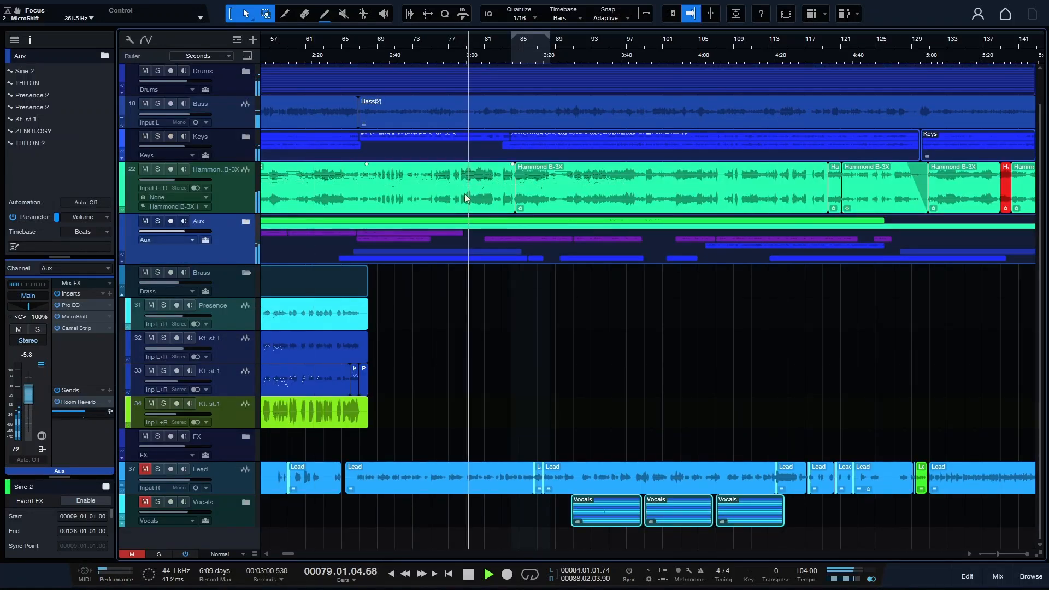
Insert Pro EQ on the Brass folder's channel and move its window clear of the brass tracks.
scroll(476, 180, "down", 4)
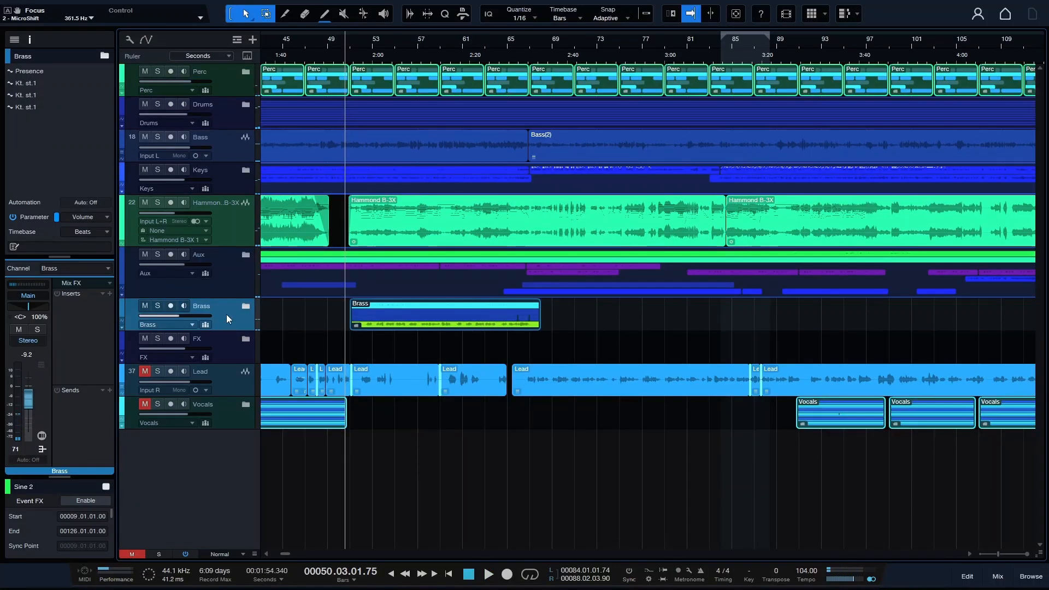
left_click(245, 306)
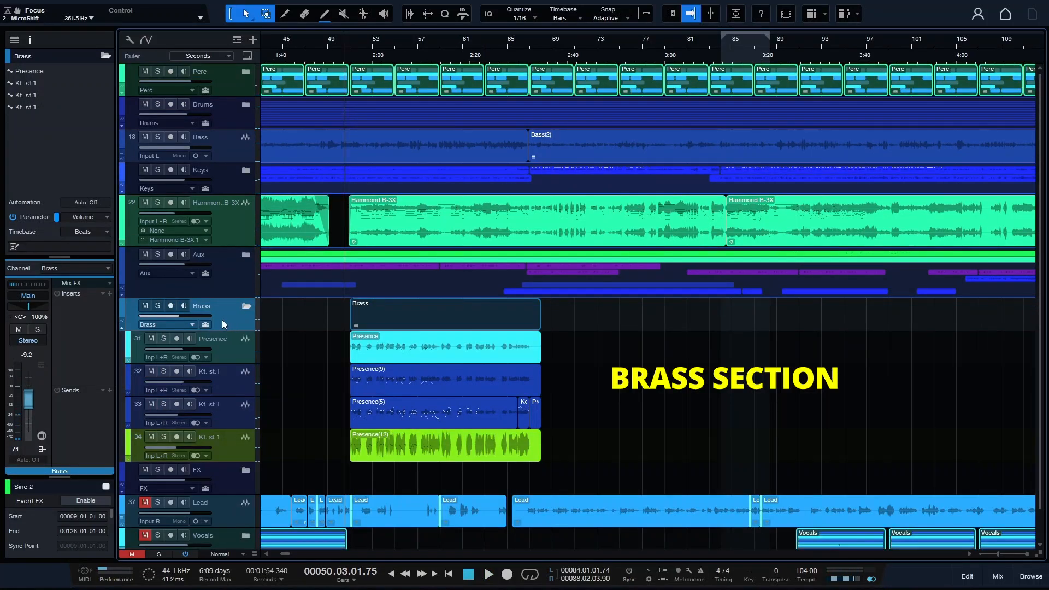
left_click(109, 294)
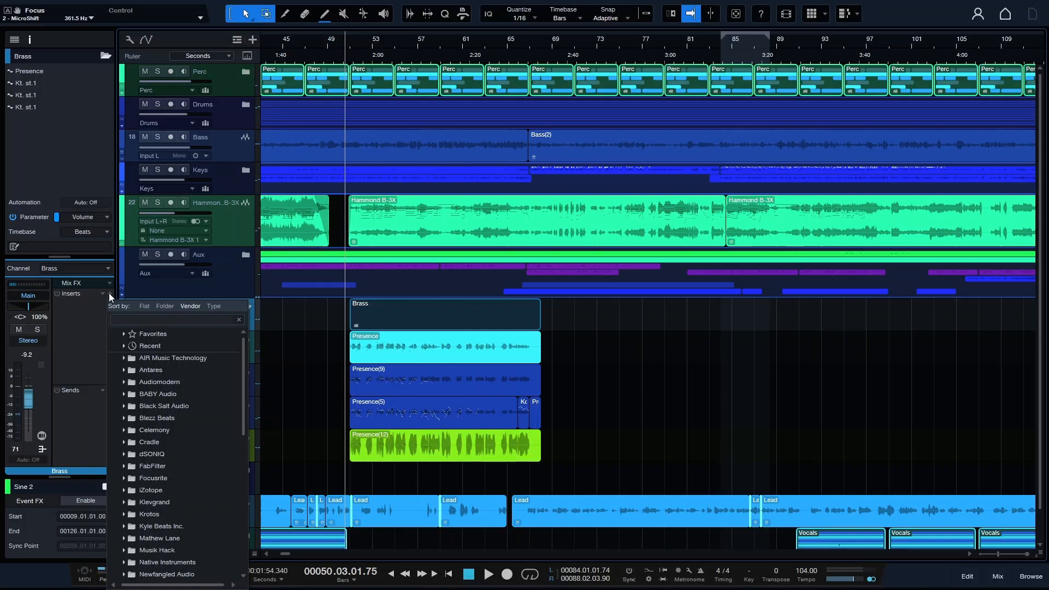
type("eq")
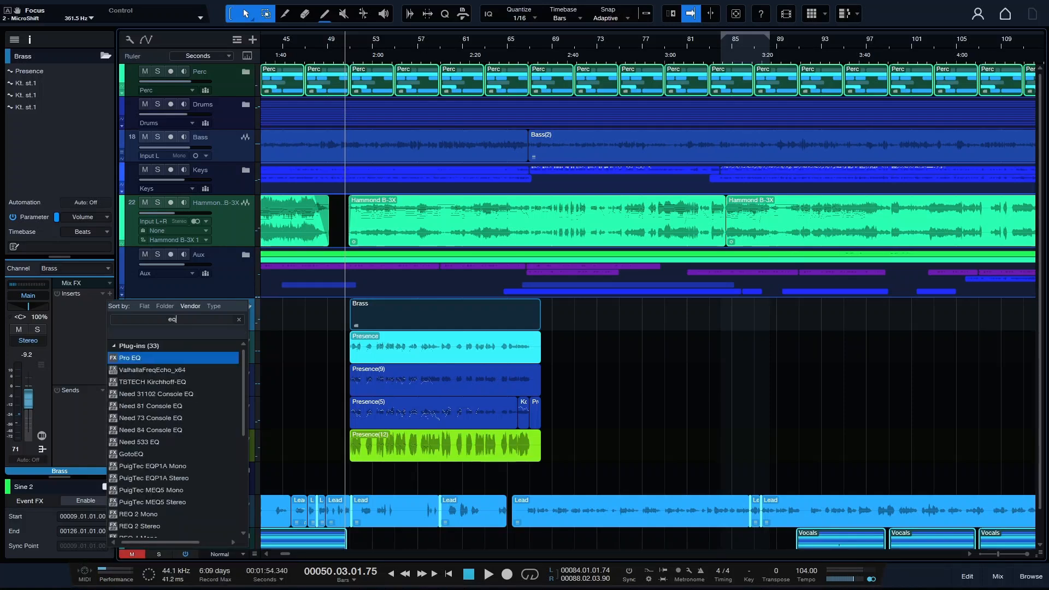
key("Return")
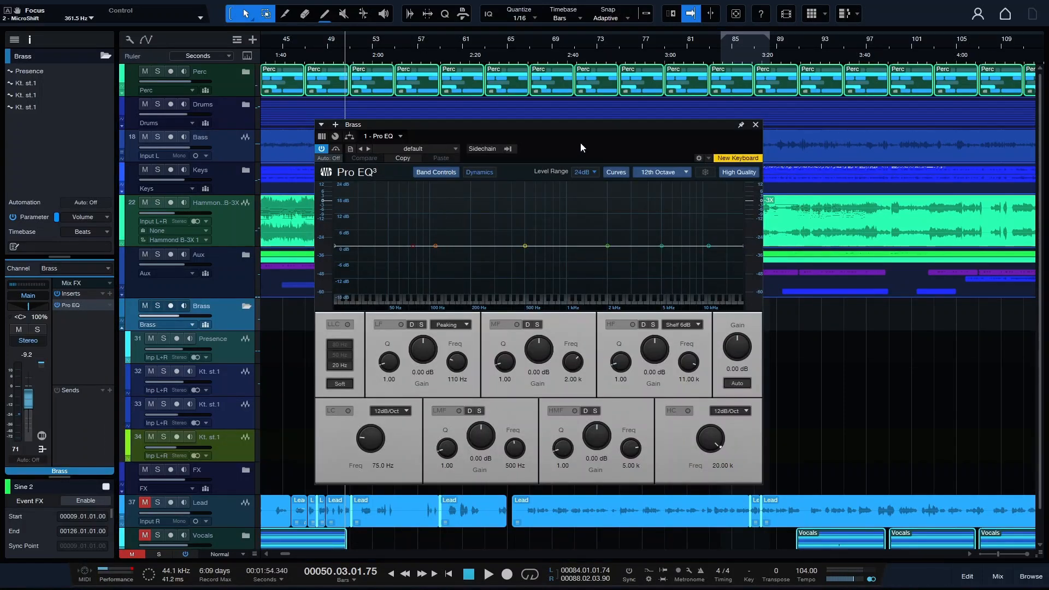
left_click_drag(580, 148, 825, 93)
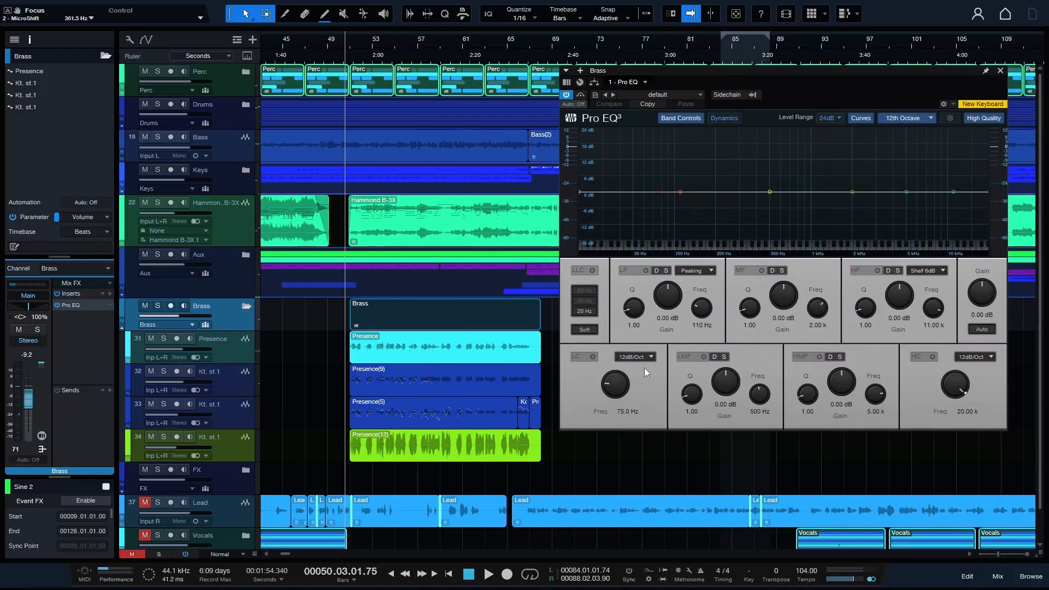
Enable Pro EQ's low cut at 102 Hz with a 48 dB/Oct slope, boost the high shelf 3.57 dB at 7.33 kHz, and close it.
left_click(594, 358)
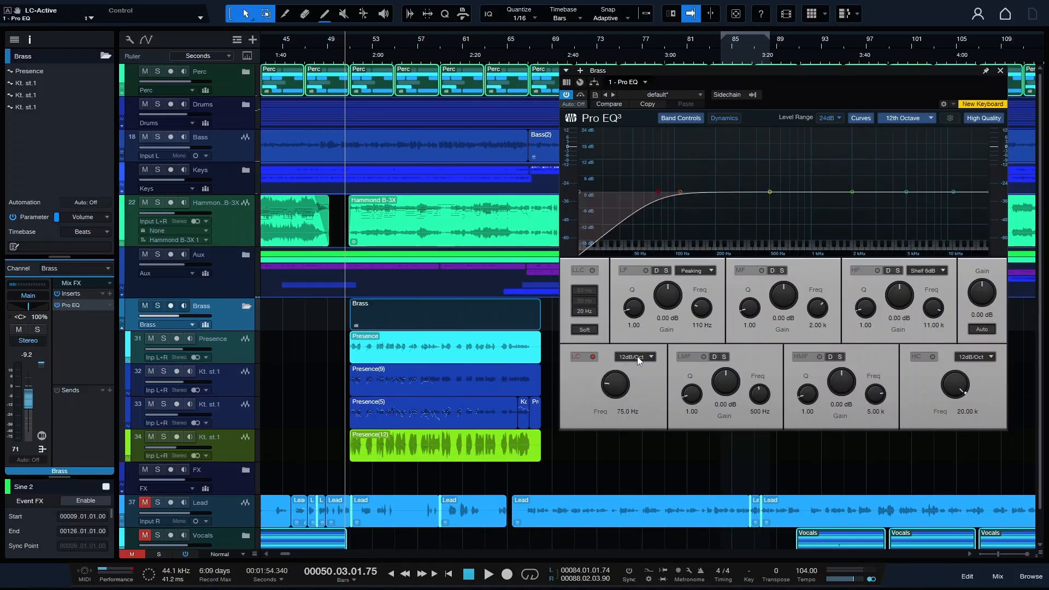
left_click(633, 357)
left_click(642, 418)
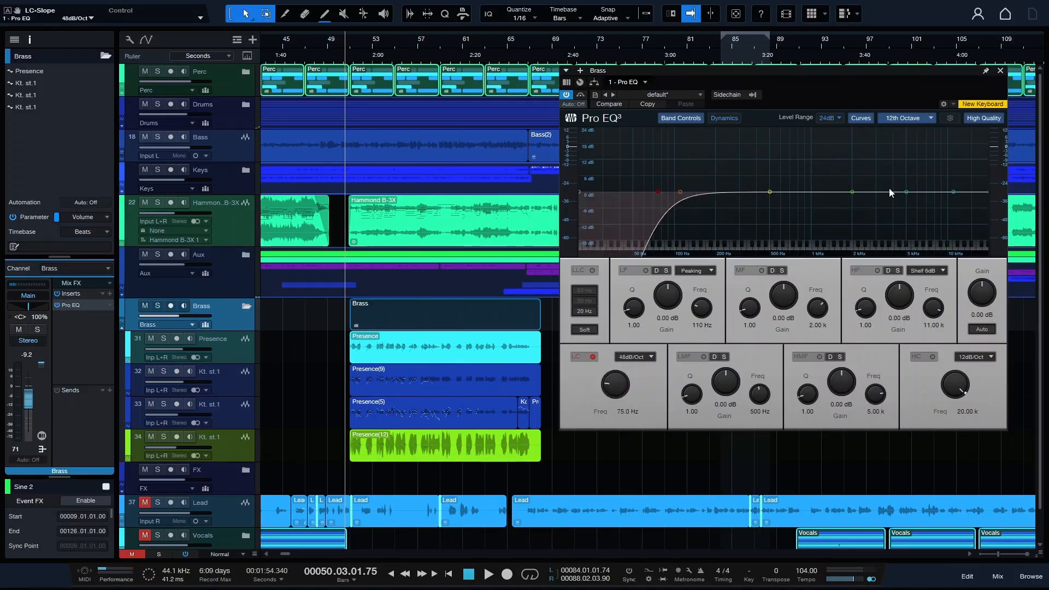
left_click_drag(619, 387, 616, 378)
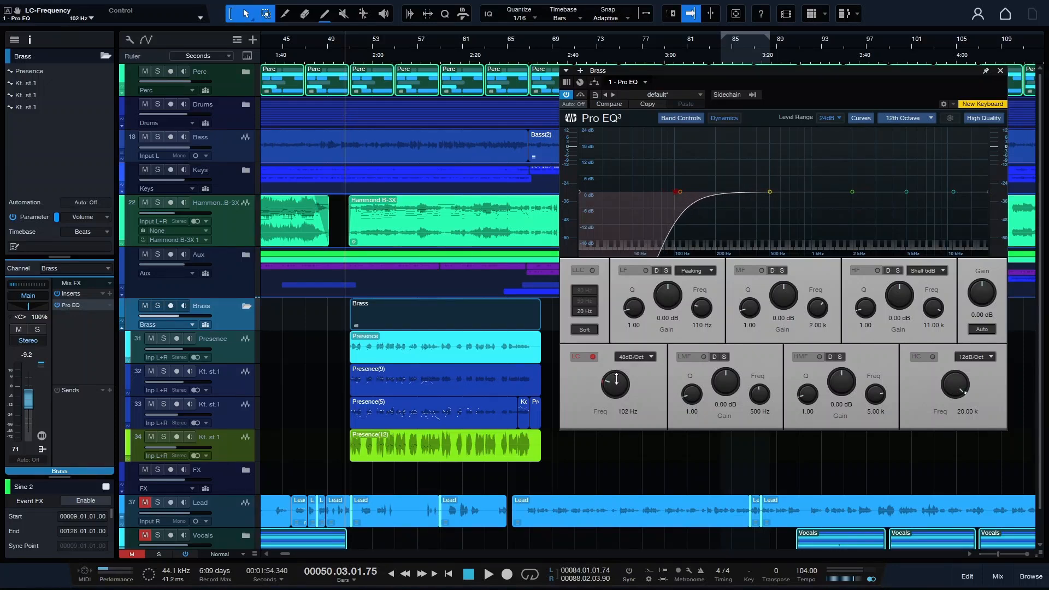
left_click_drag(954, 192, 931, 186)
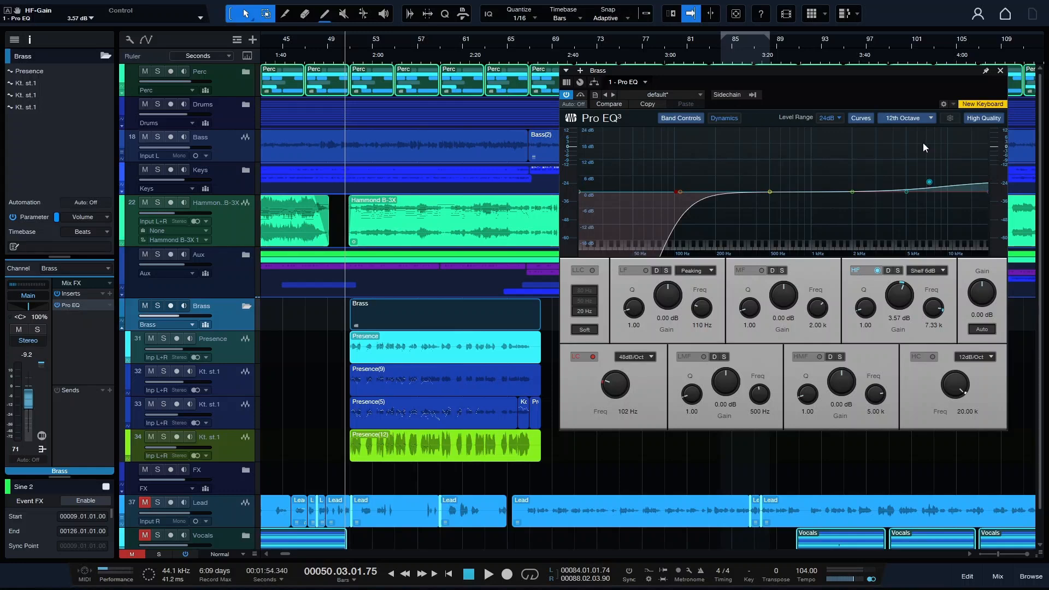
left_click(1000, 72)
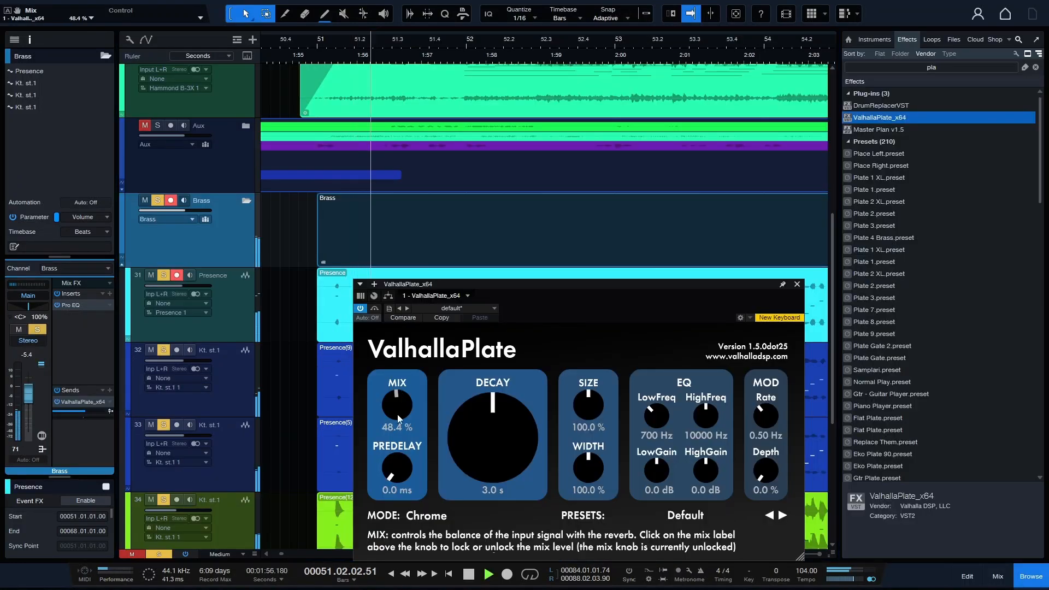
Set the mix of the ValhallaPlate reverb on the Brass send to 29.6 %, stop playback and move the plug-in window aside.
scroll(398, 418, "down", 5)
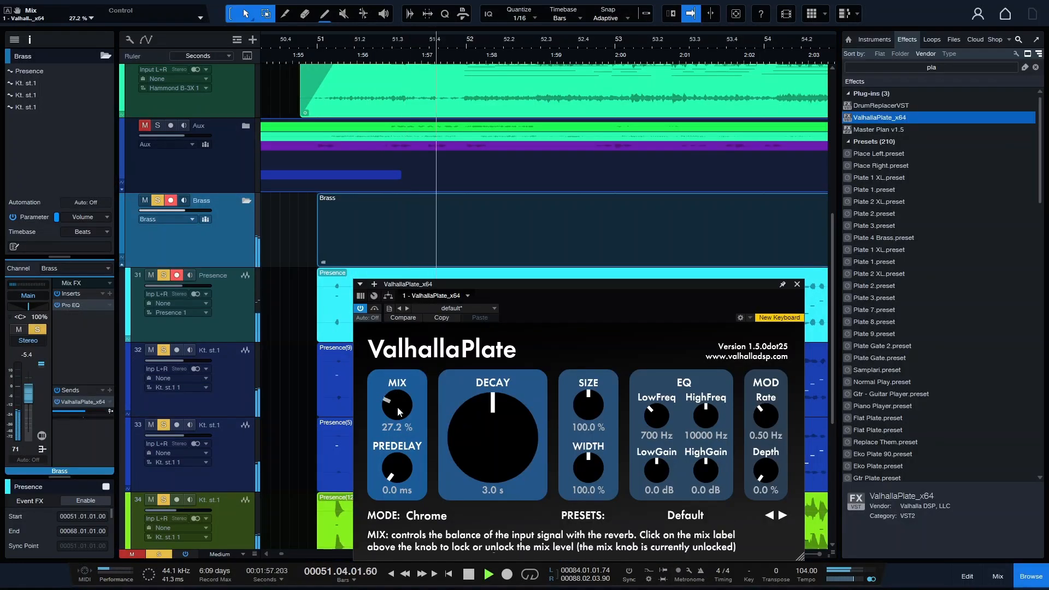
left_click_drag(397, 406, 398, 404)
key("space")
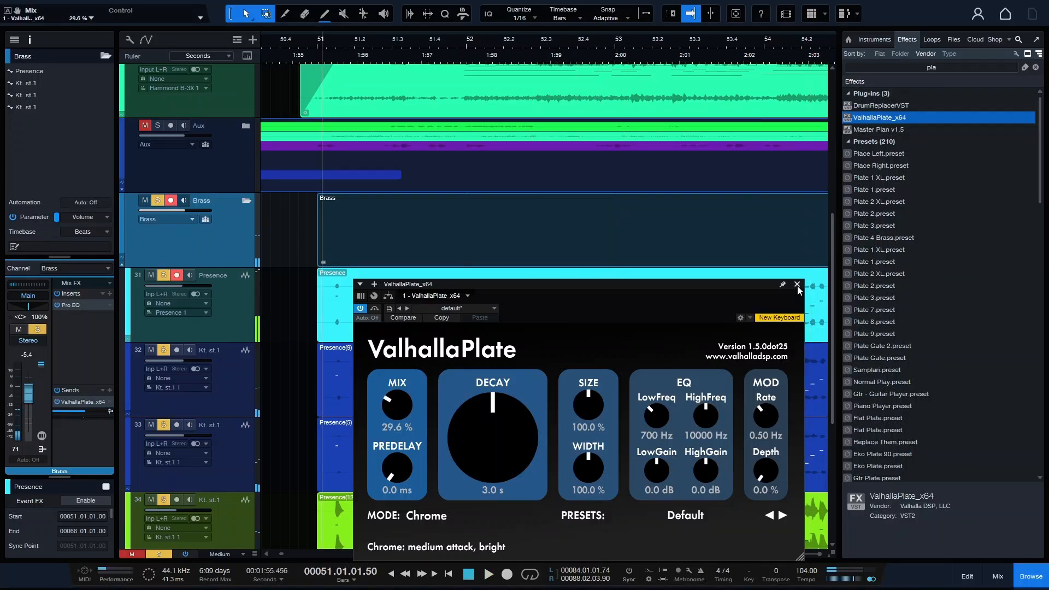
left_click_drag(686, 289, 785, 72)
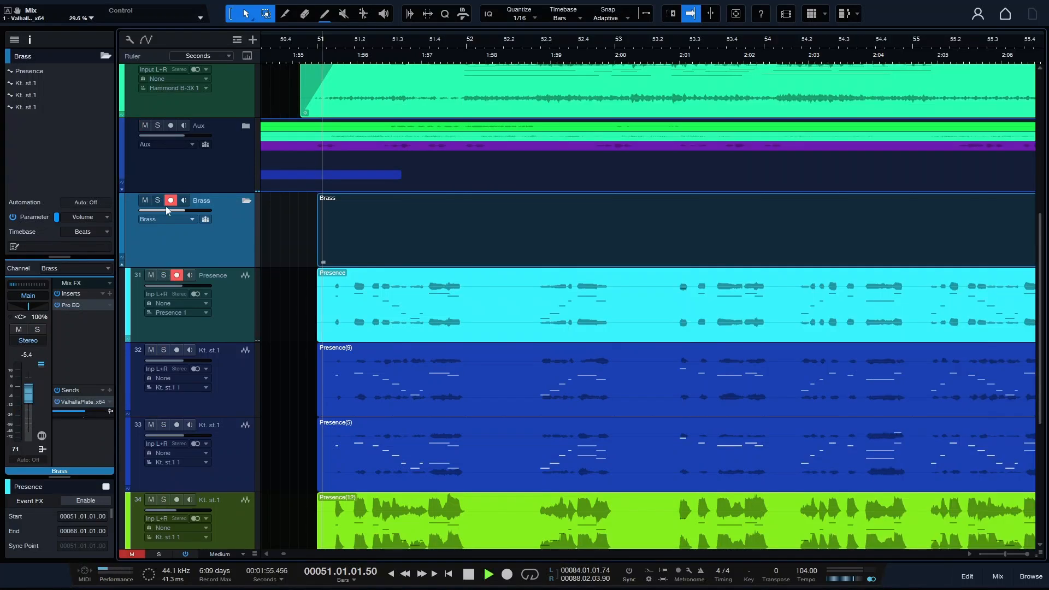
Raise the Brass folder's volume to -0.4 dB while replaying the full mix from bar 51.
key("space")
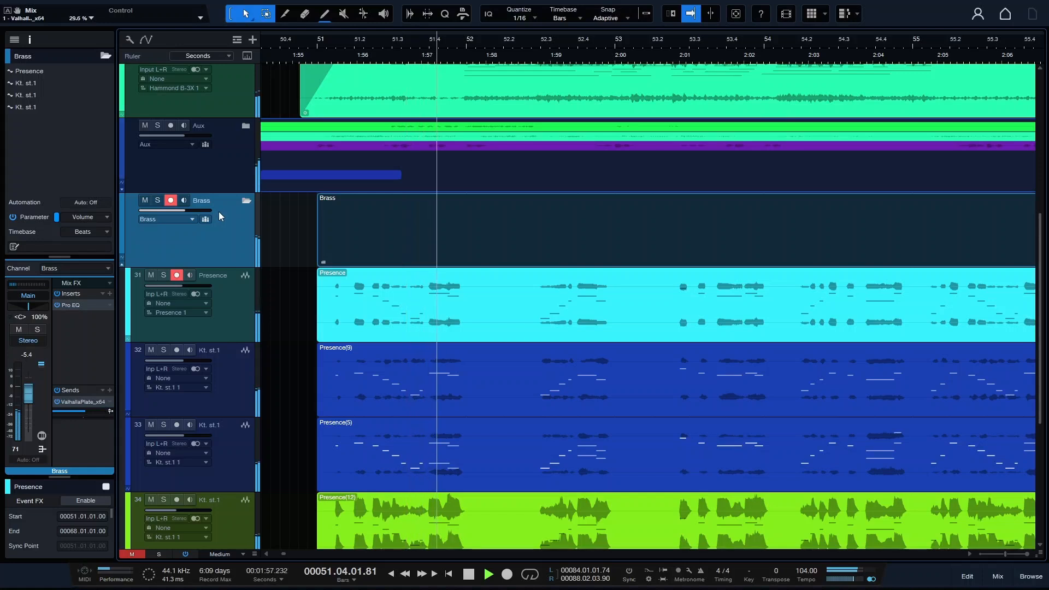
mouse_move(193, 212)
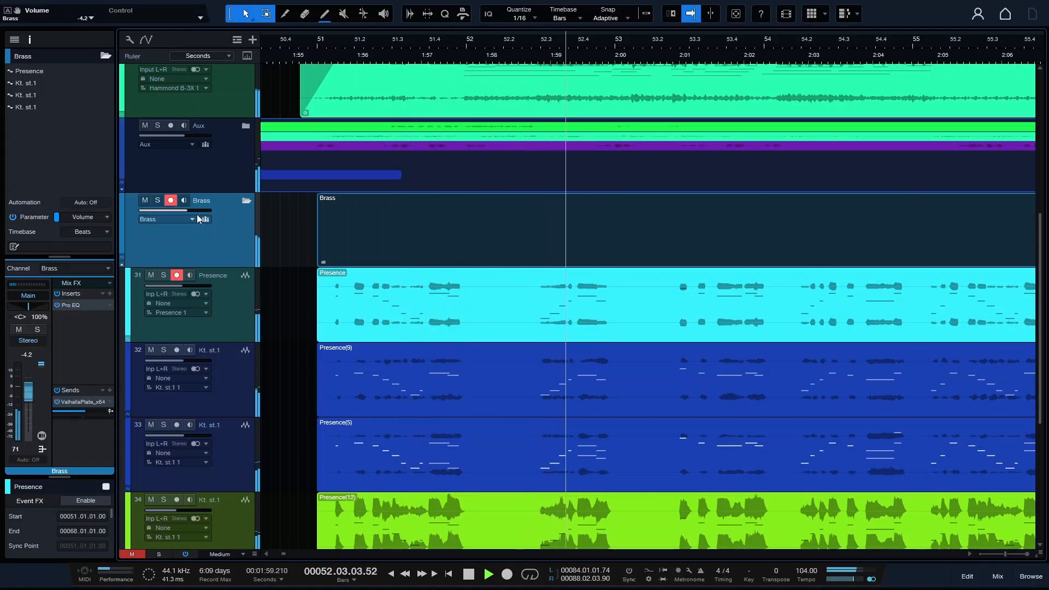
scroll(192, 210, "up", 3)
key("space")
left_click_drag(192, 209, 200, 212)
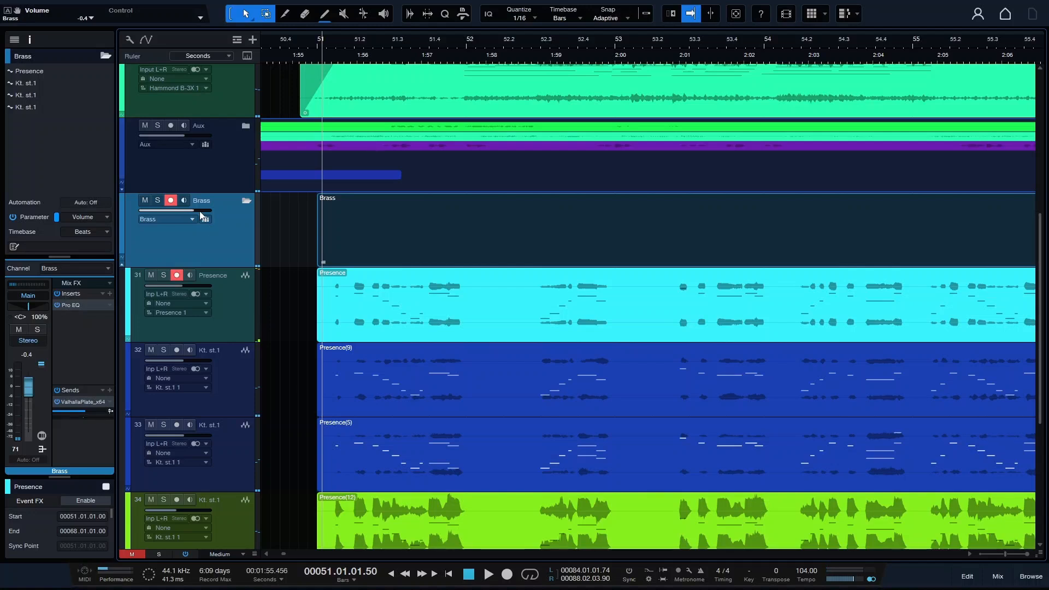
key("space")
scroll(469, 262, "down", 3)
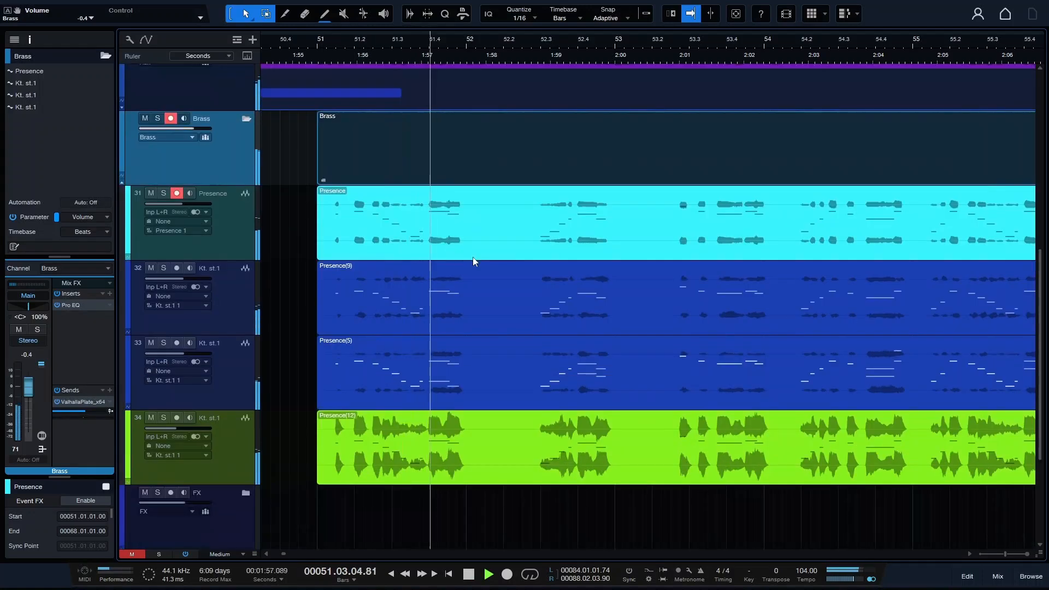
Stop playback, set the volume of brass track 33 to -1.3 dB and replay from bar 51.
key("space")
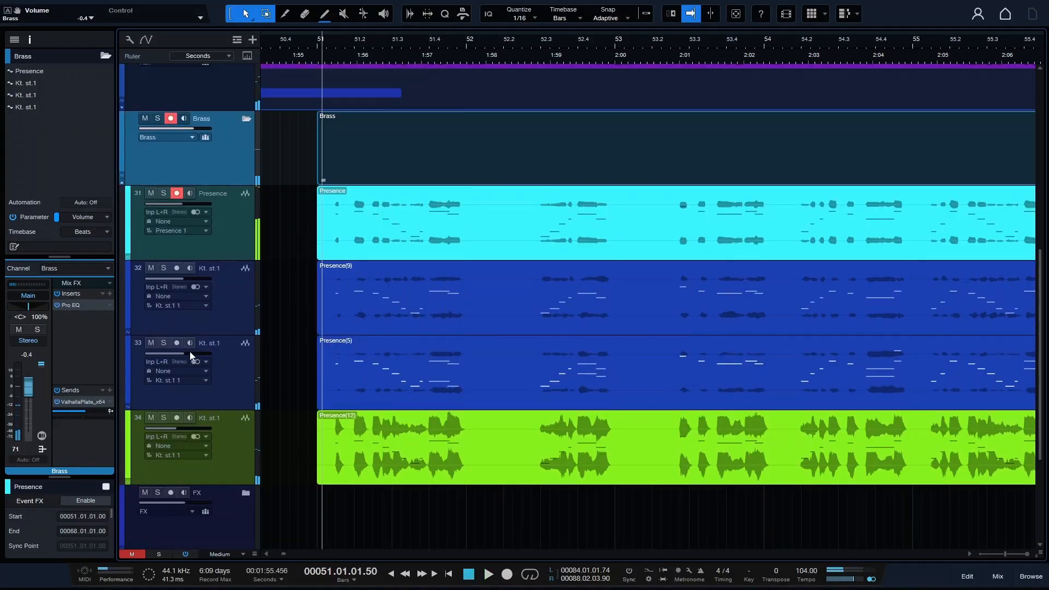
left_click_drag(195, 352, 198, 352)
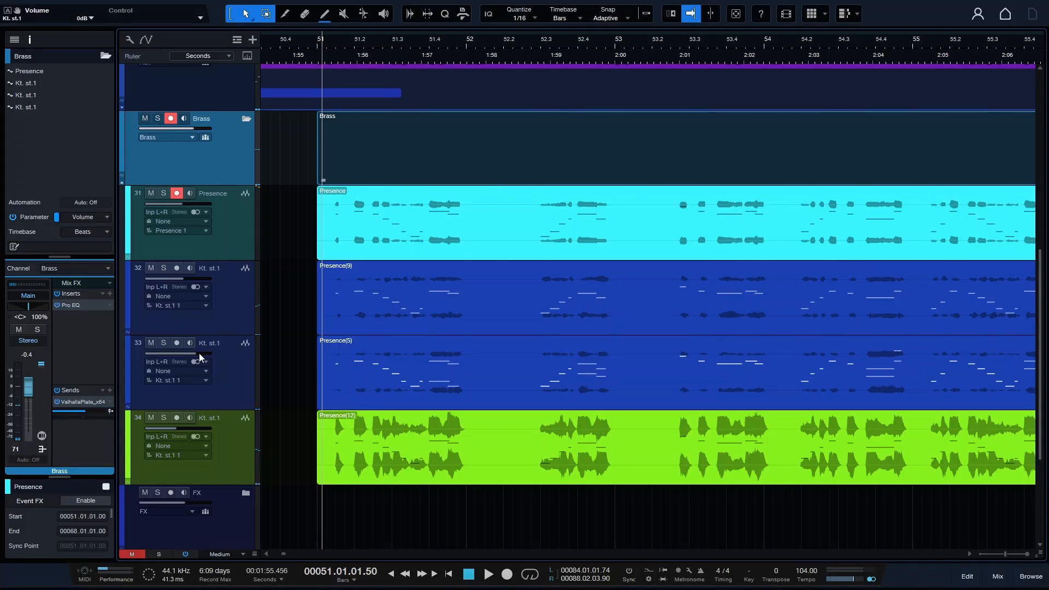
key("space")
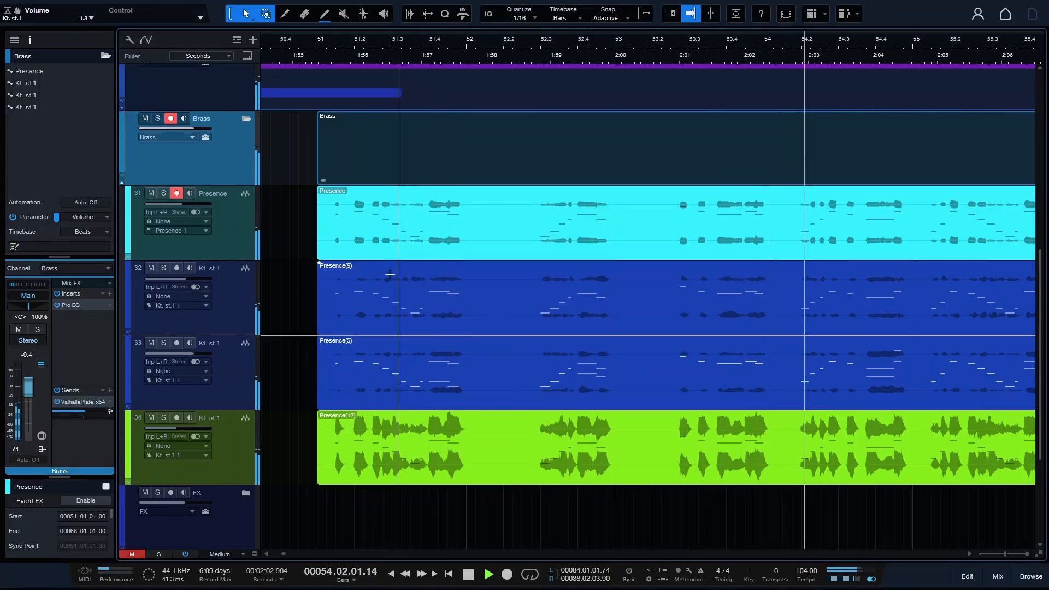
Raise the volume of brass track 34 to -16.7 dB while the full mix plays.
scroll(381, 283, "down", 2)
mouse_move(197, 372)
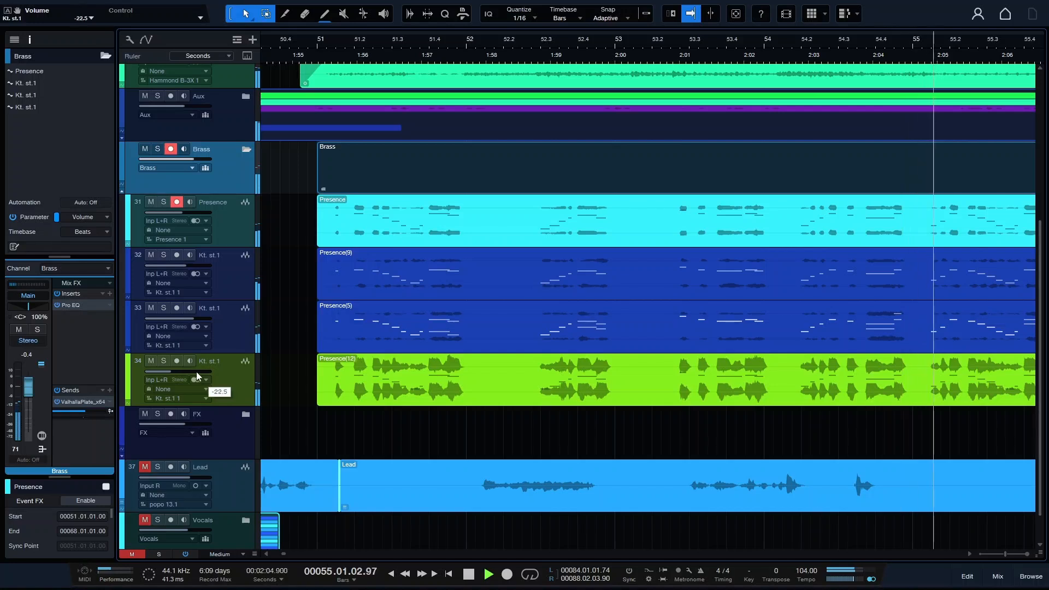
left_click_drag(195, 371, 198, 372)
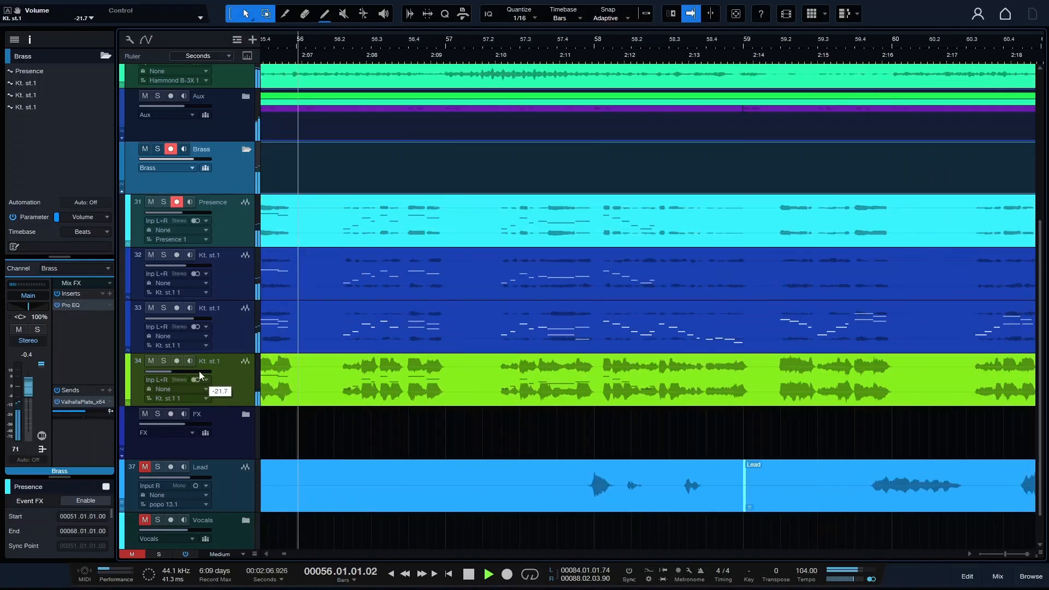
scroll(359, 263, "down", 3)
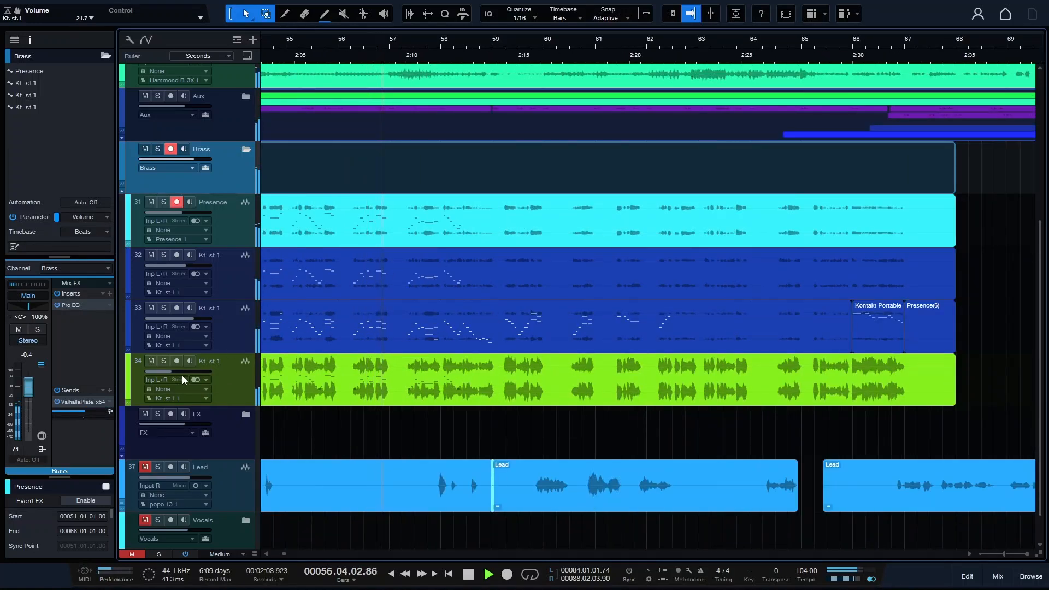
left_click_drag(179, 371, 184, 371)
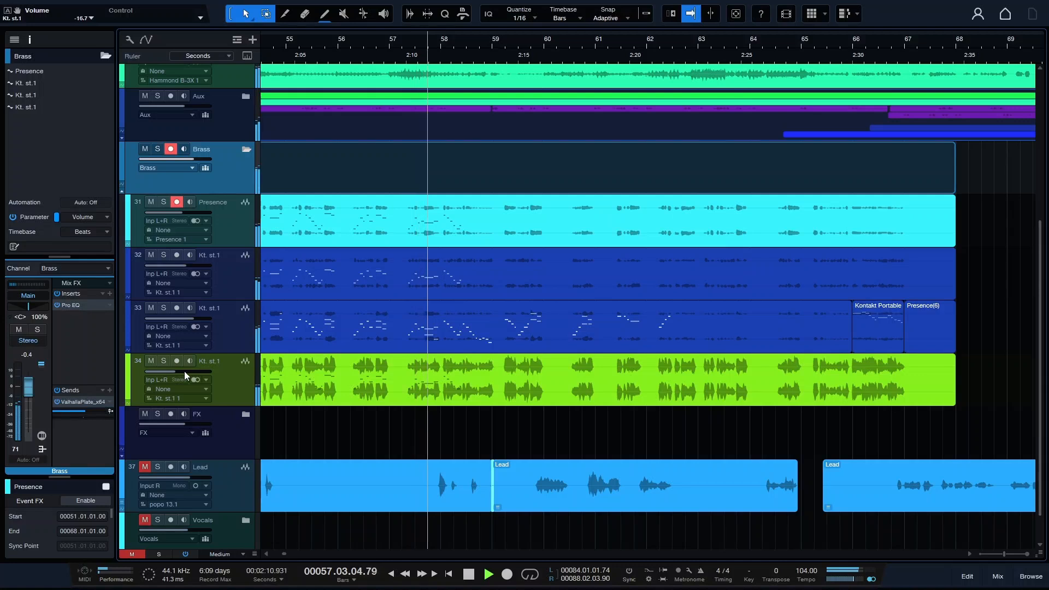
scroll(445, 42, "down", 3)
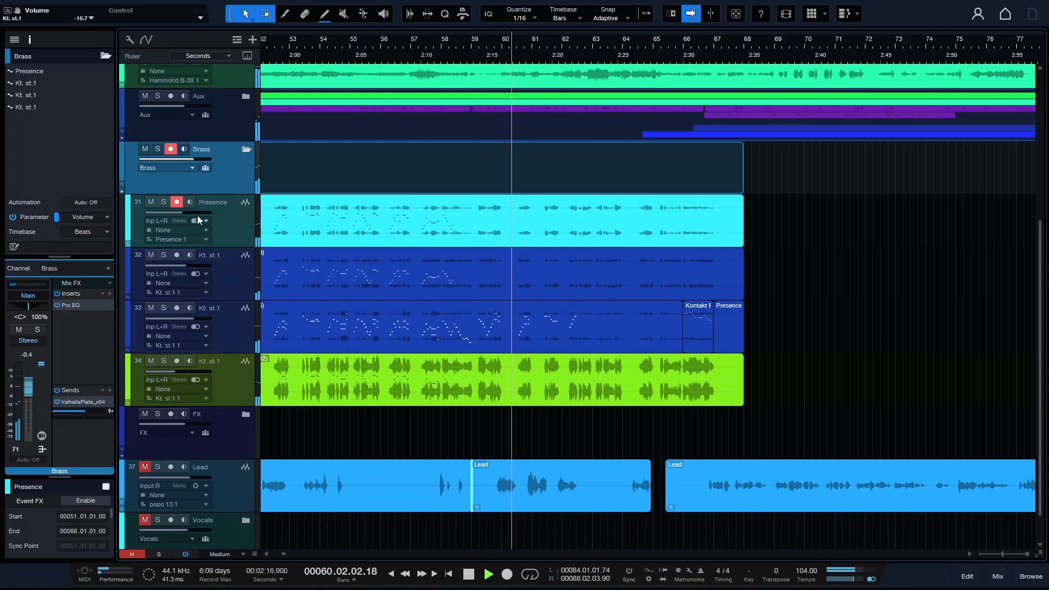
Set the volume of the Presence brass track to -6.3 dB during playback.
mouse_move(199, 214)
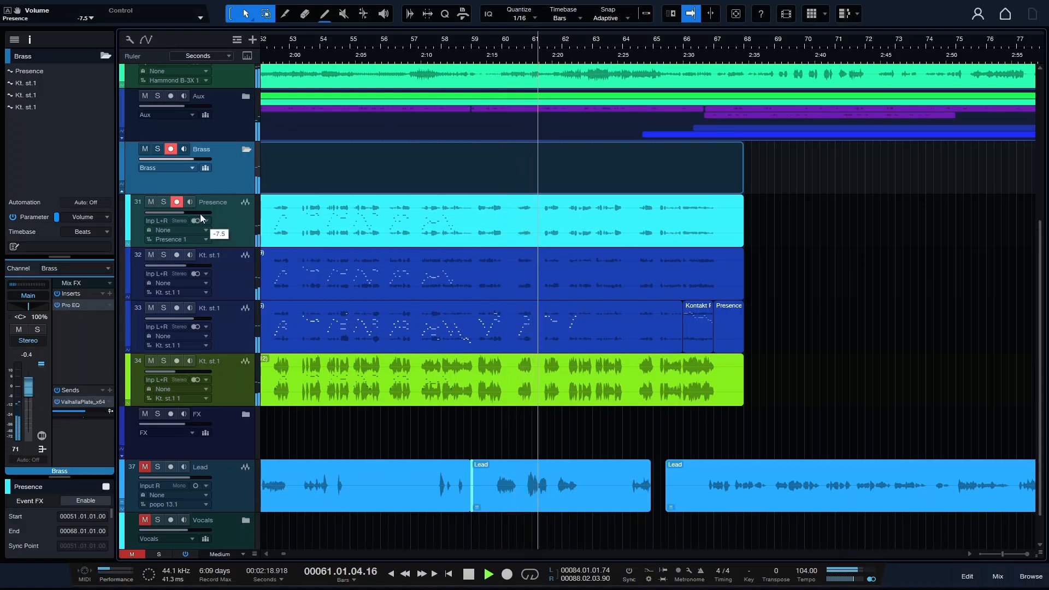
left_click_drag(200, 215, 204, 218)
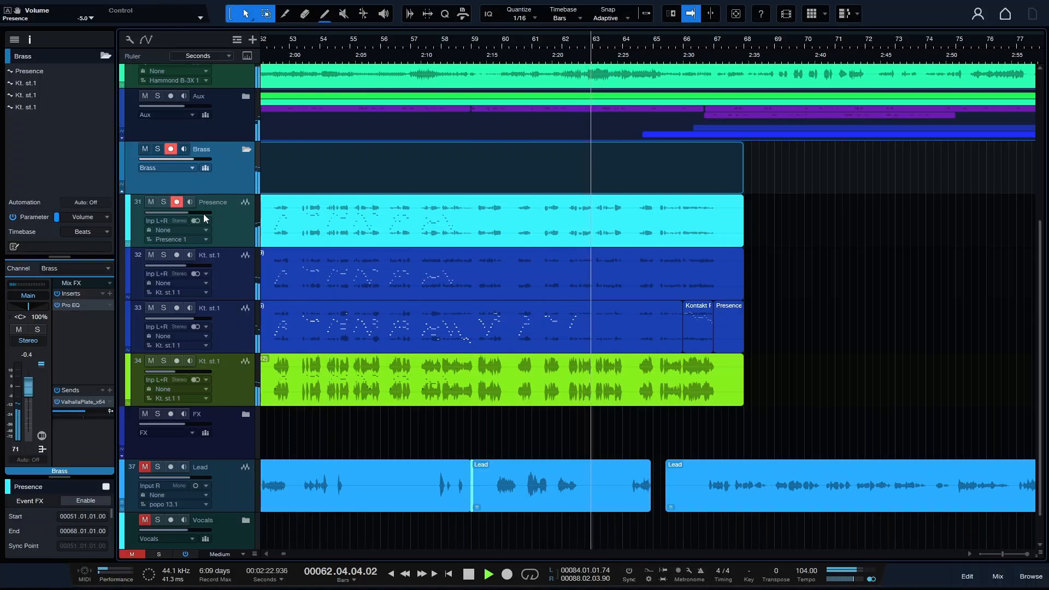
scroll(203, 215, "down", 1)
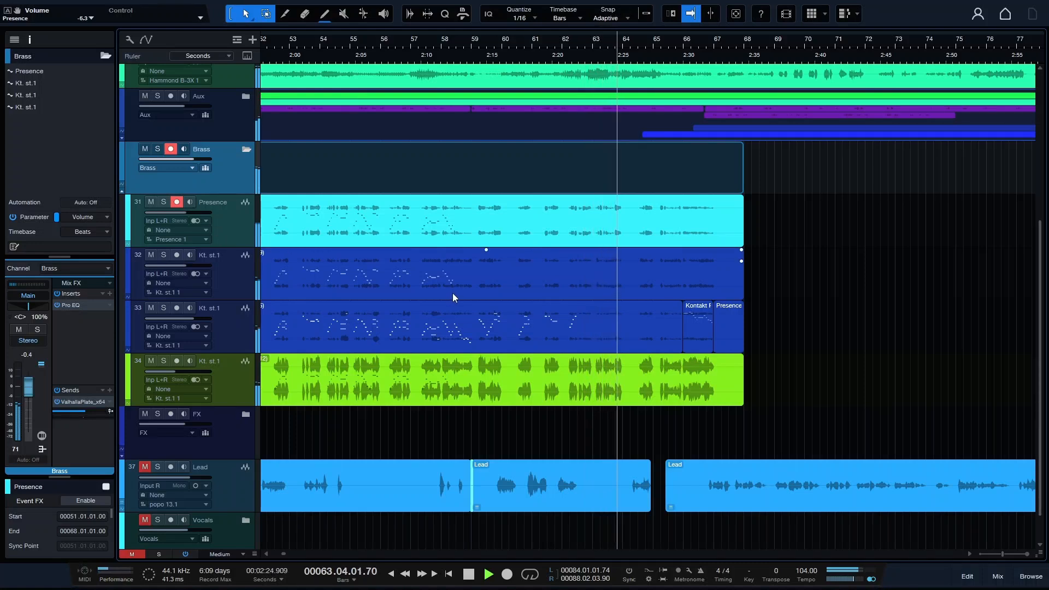
Disarm recording on the Presence track, collapse the Brass folder and stop playback.
scroll(454, 292, "down", 3)
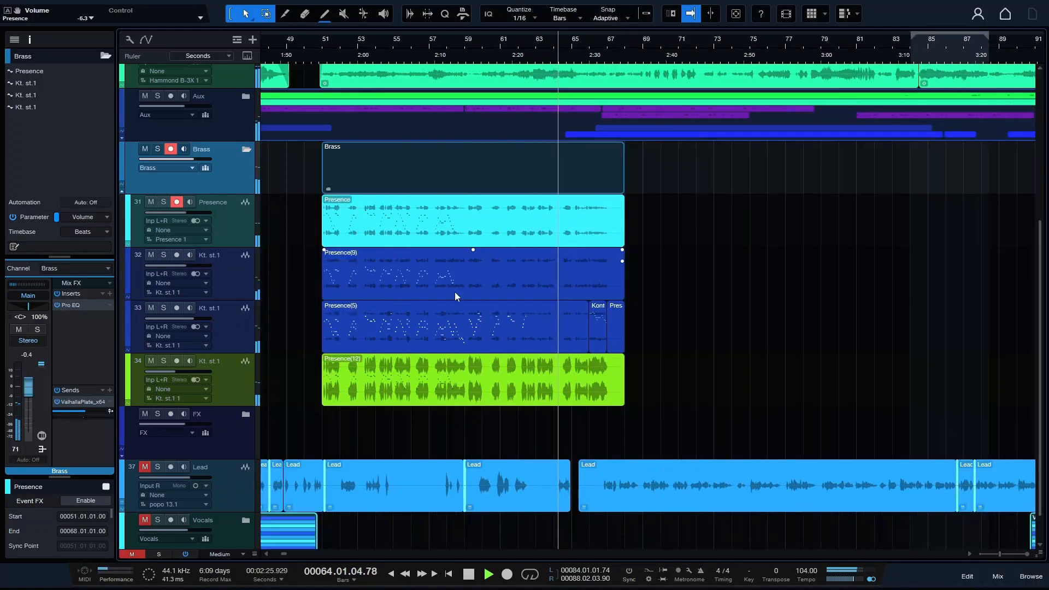
left_click(181, 201)
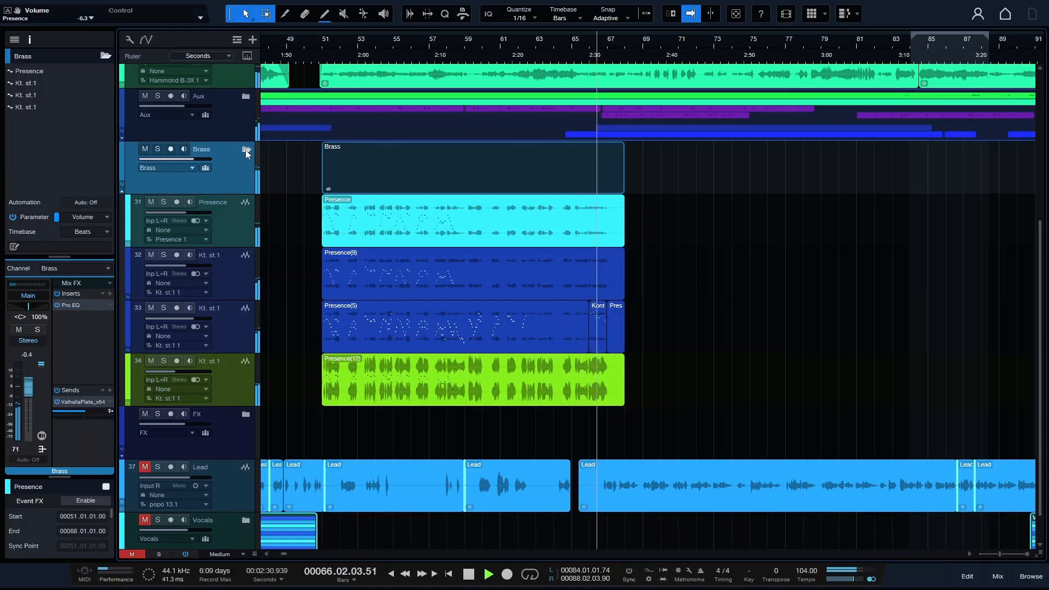
left_click(245, 149)
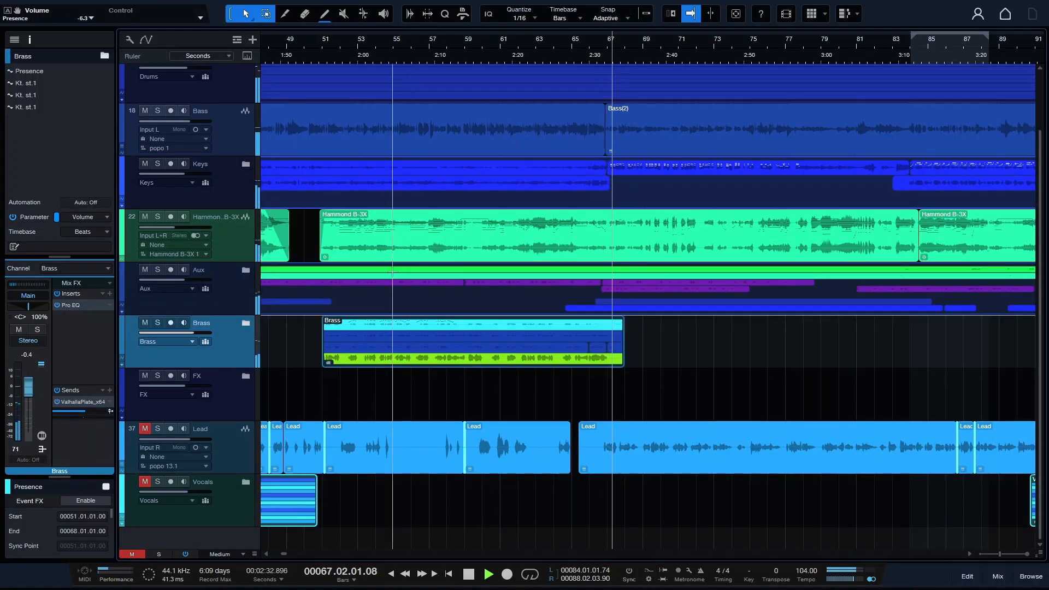
key("space")
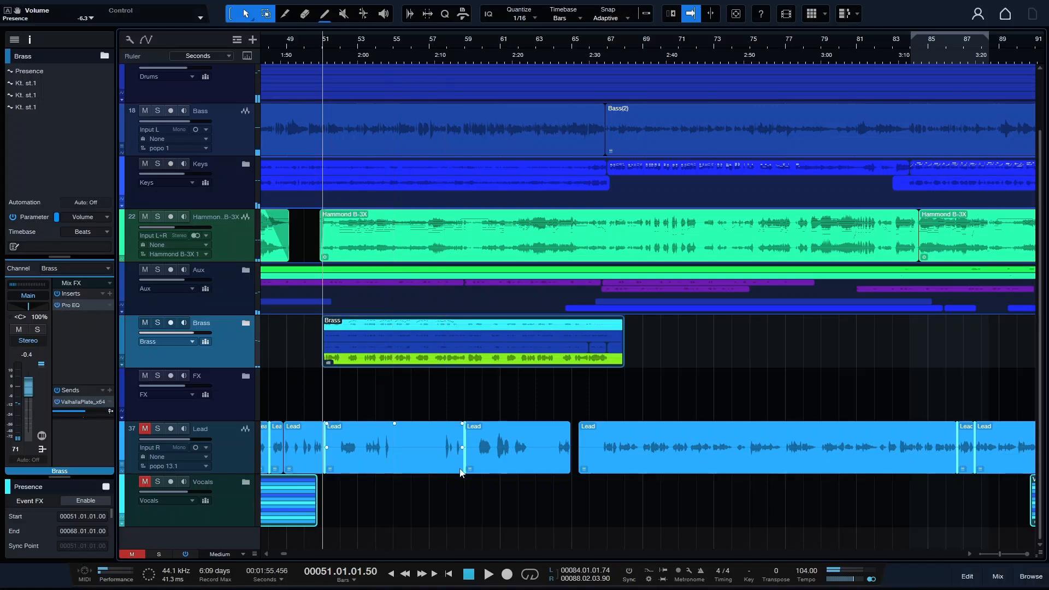
Fit the whole song into the arrangement view.
scroll(586, 218, "down", 2)
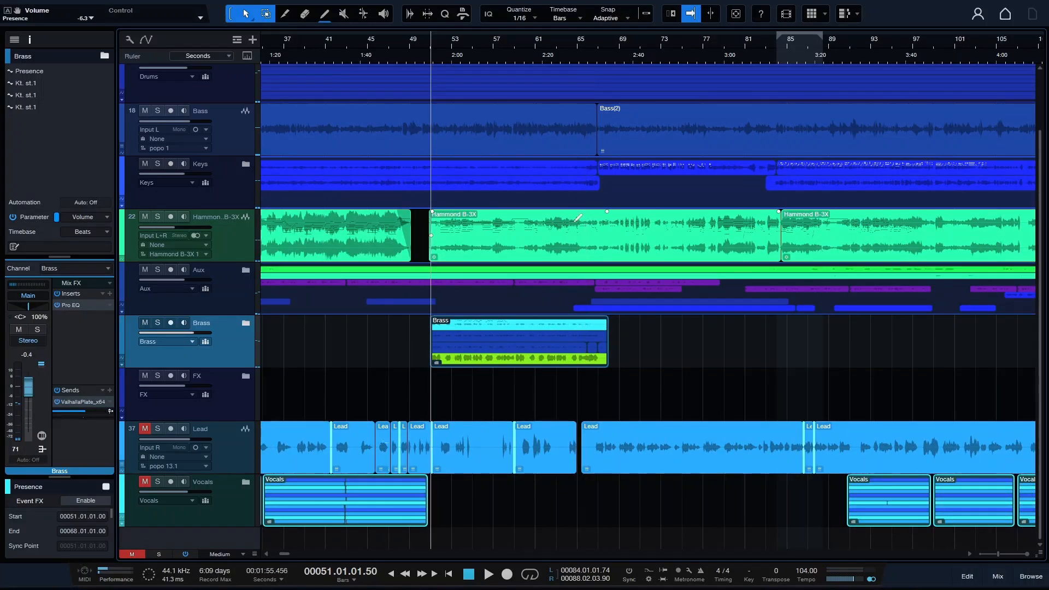
scroll(429, 273, "down", 4)
key("alt+z")
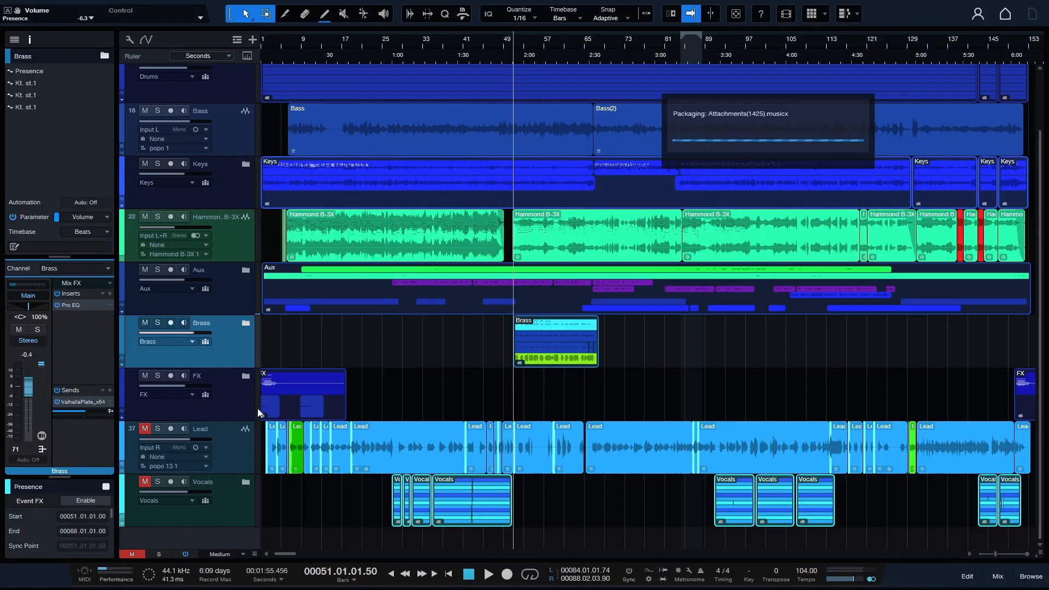
Solo the FX folder, return playback to the song start, and insert a Pro EQ on the FX bus.
left_click(237, 396)
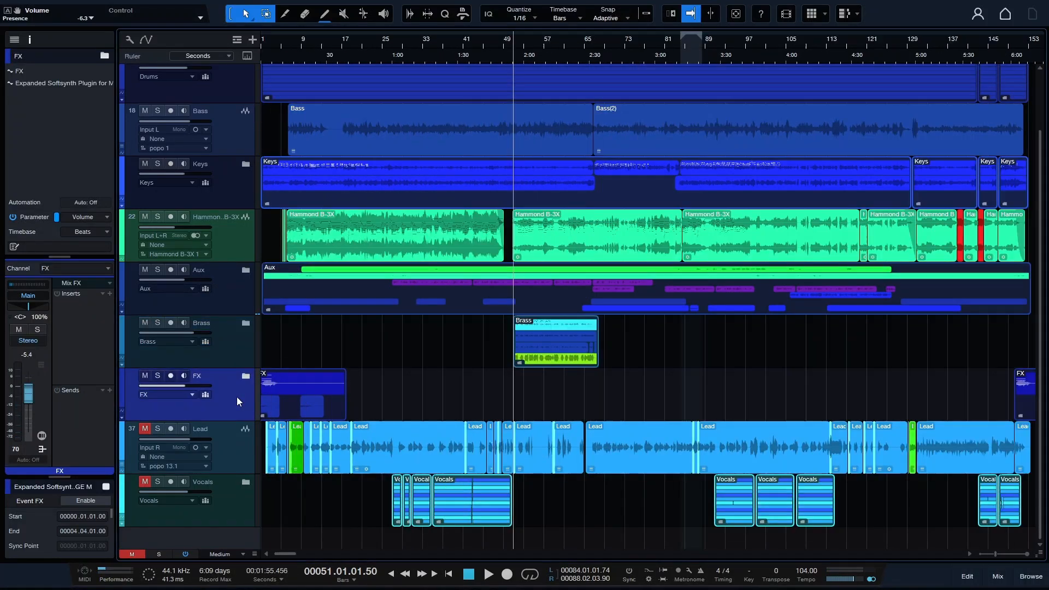
left_click(265, 39)
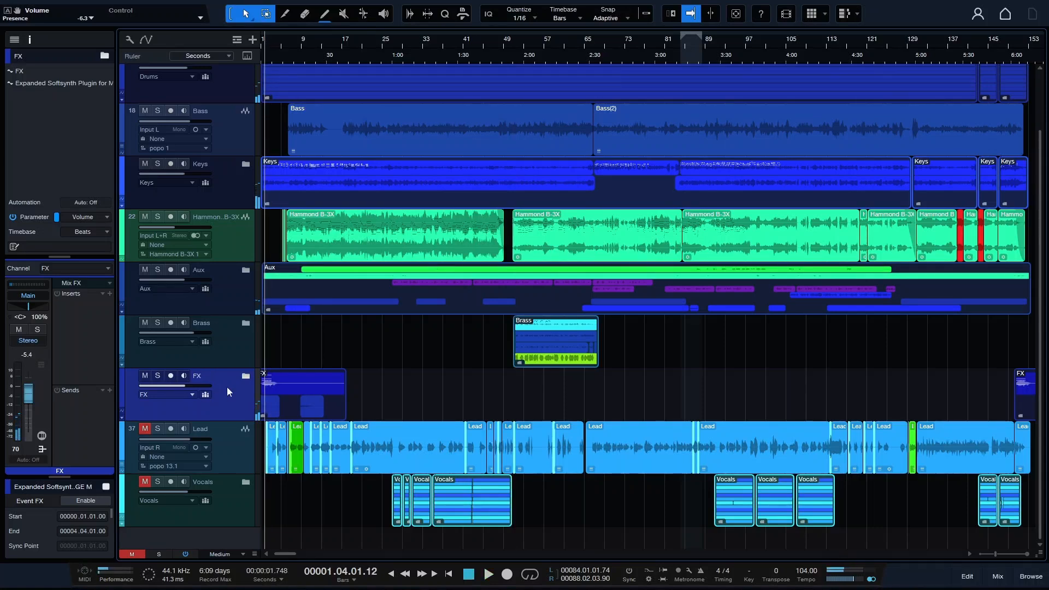
key("comma")
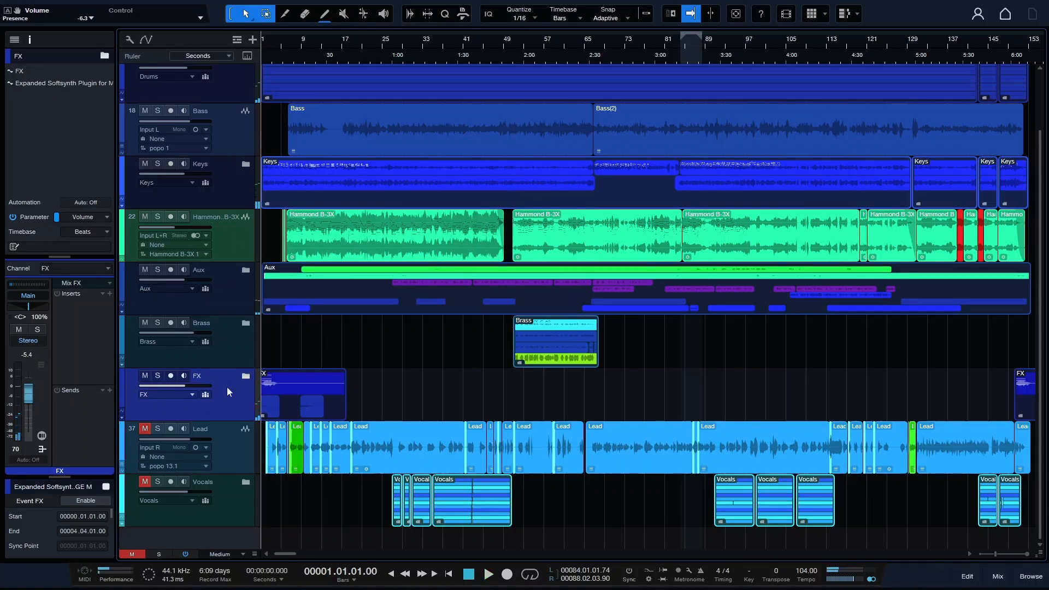
left_click(158, 376)
left_click(110, 294)
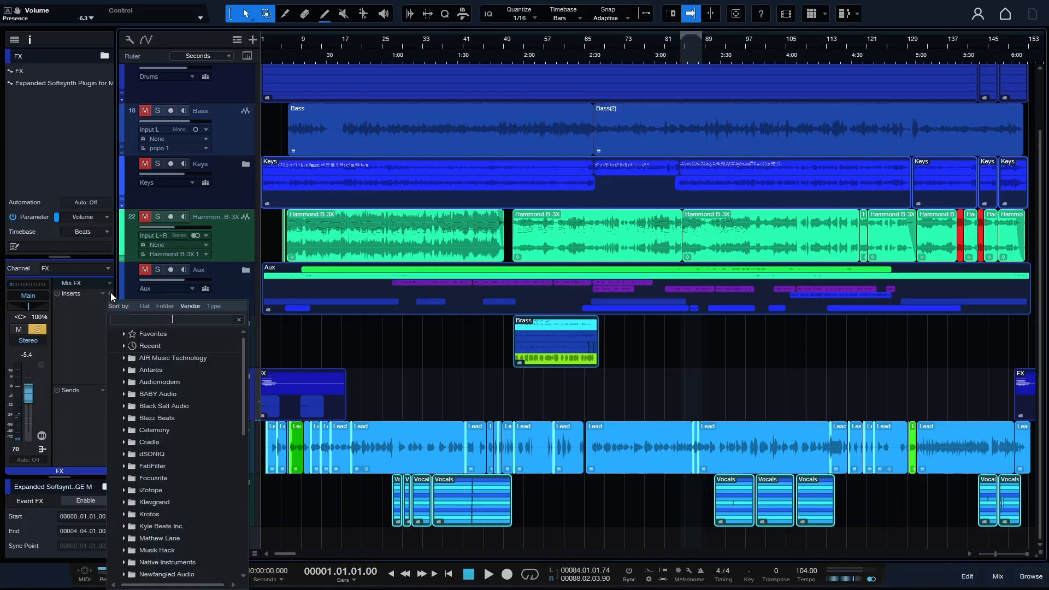
type("eq")
left_click(154, 360)
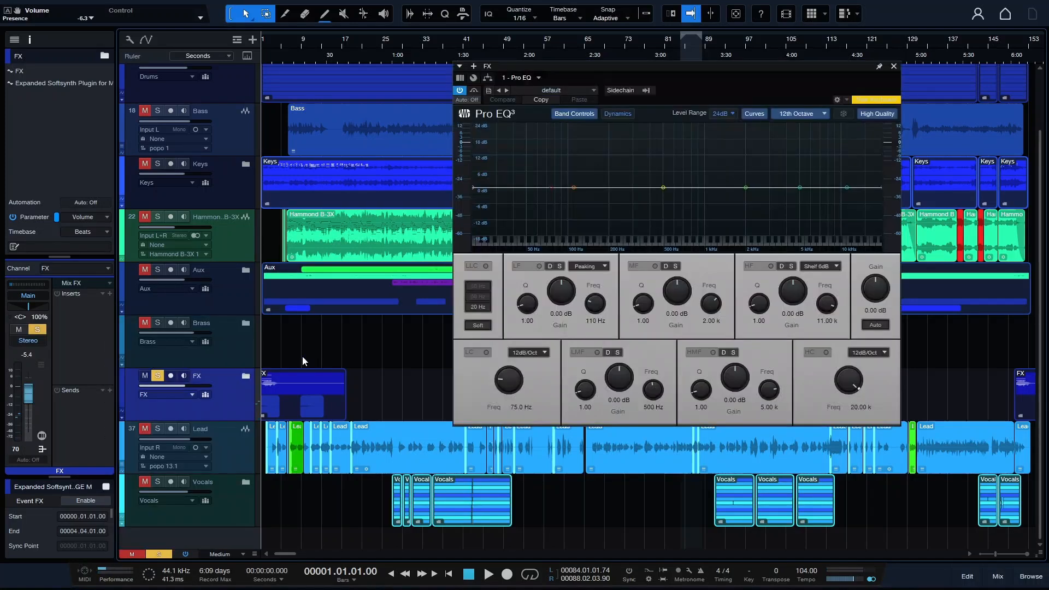
Enable the FX Pro EQ's low cut at 48 dB/Oct and set its frequency to 102 Hz during playback.
left_click(487, 352)
left_click(528, 352)
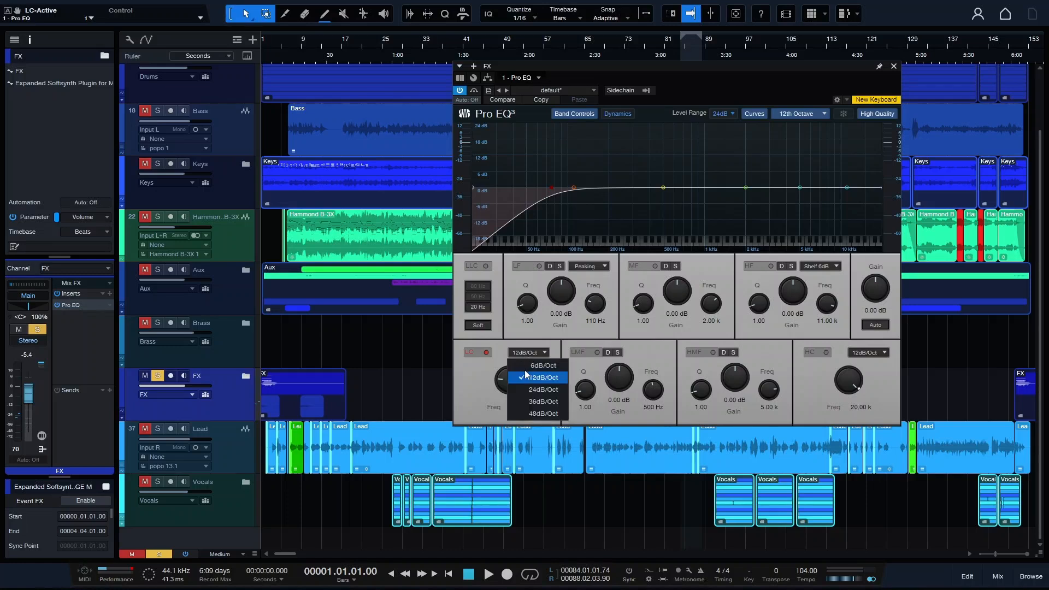
left_click(519, 411)
key("space")
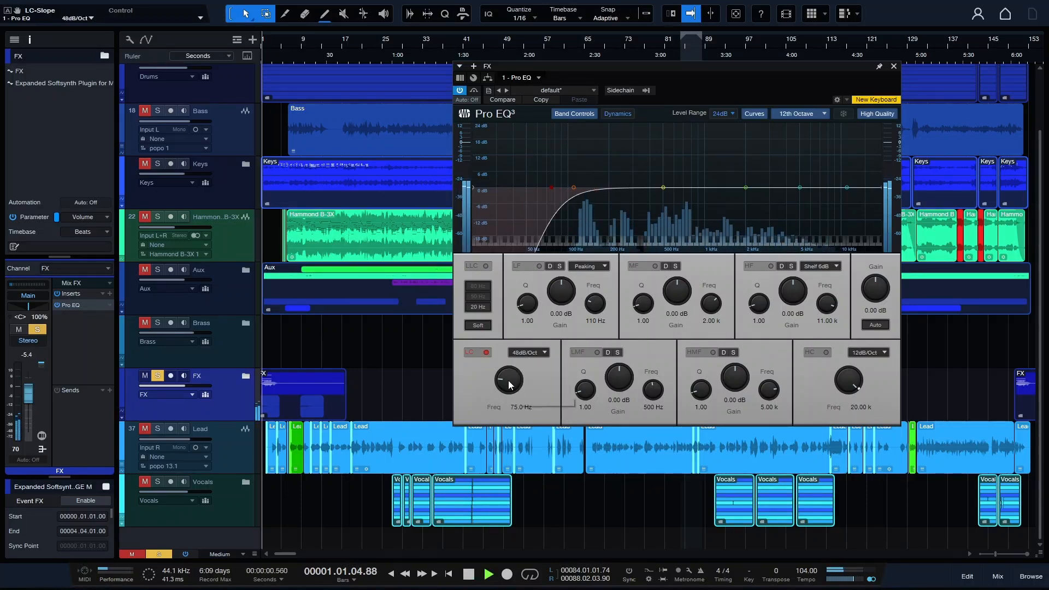
mouse_move(512, 389)
left_mouse_down()
mouse_move(510, 355)
mouse_move(510, 377)
left_mouse_up()
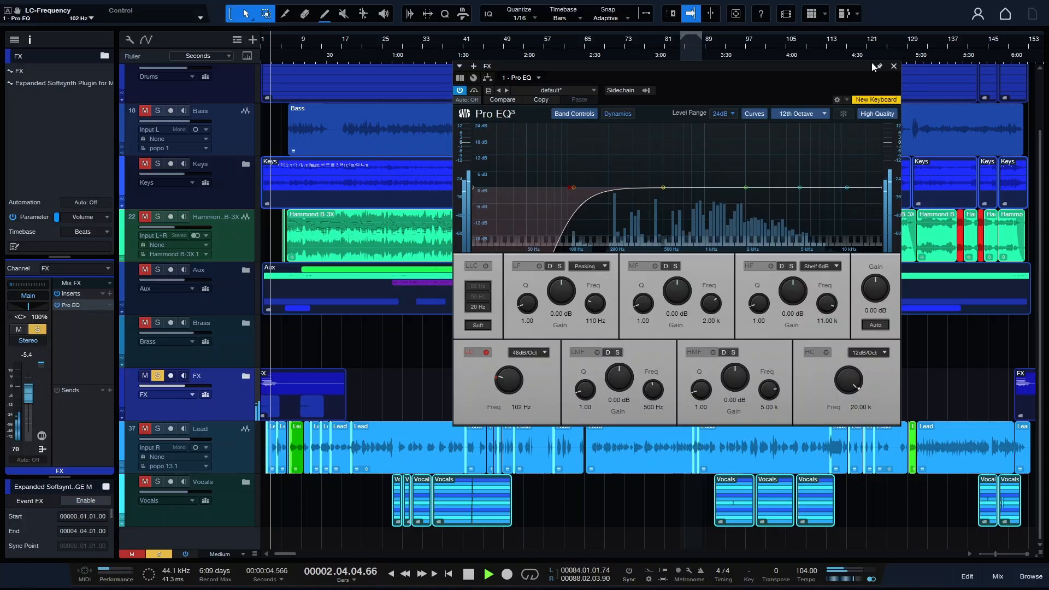
key("space")
left_click(893, 67)
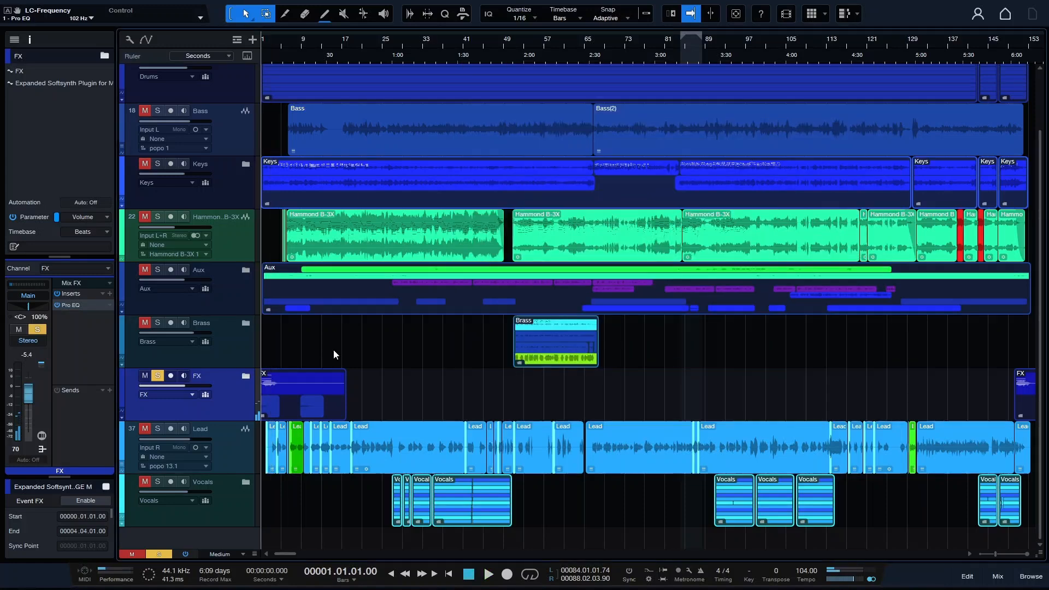
Expand the FX folder and insert X-Trem after the Pro EQ on the FX bus.
left_click(246, 377)
left_click(110, 294)
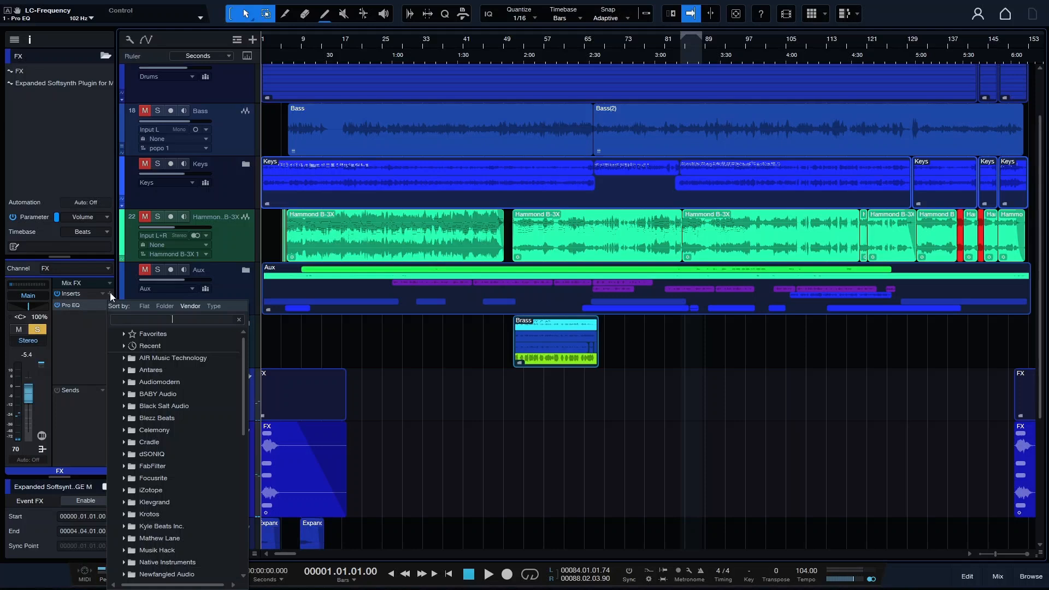
type("xt")
key("Down")
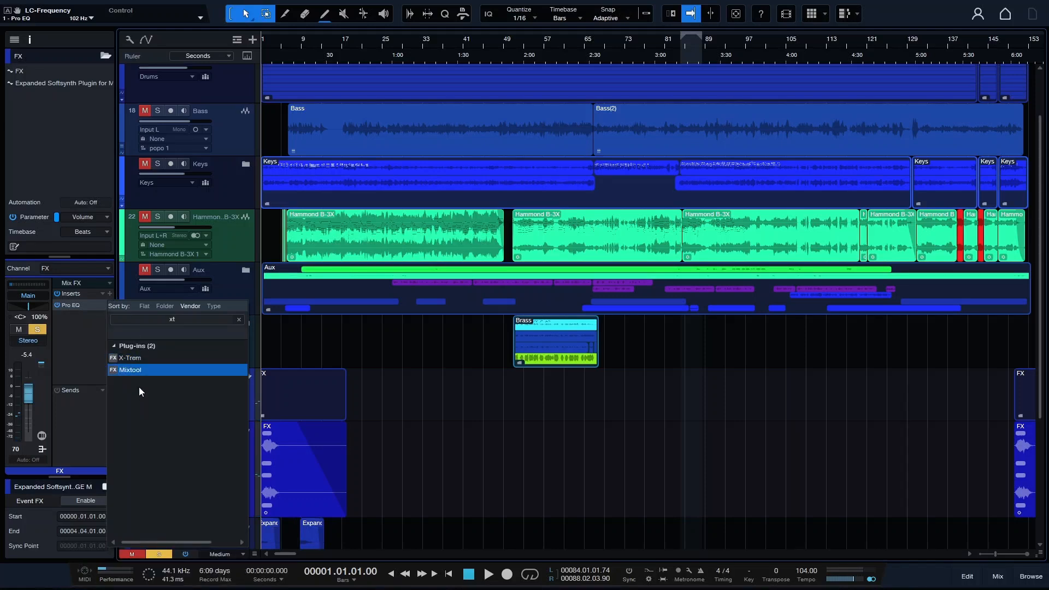
key("Up")
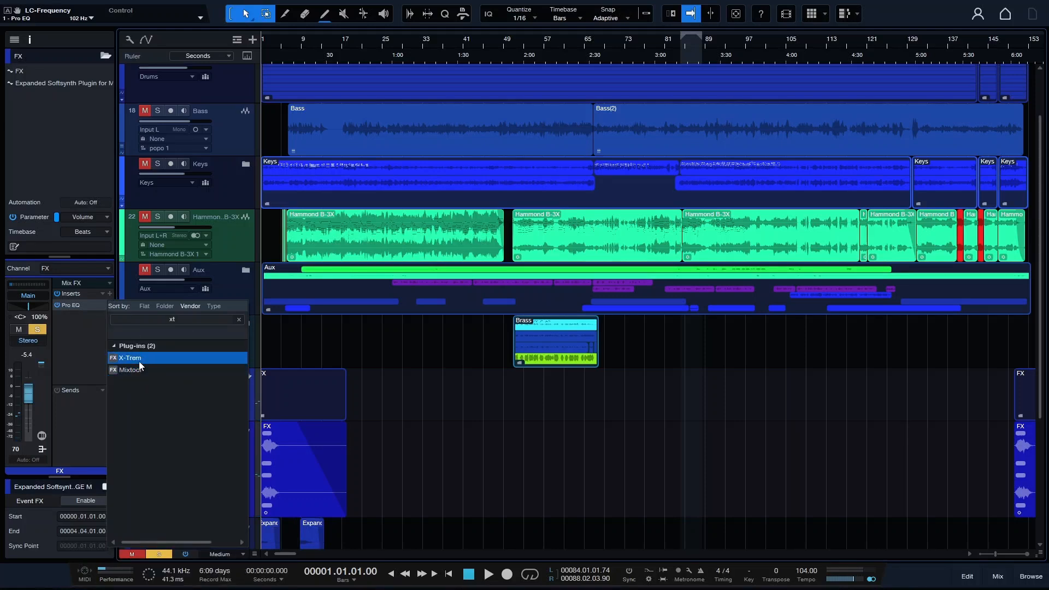
double_click(146, 356)
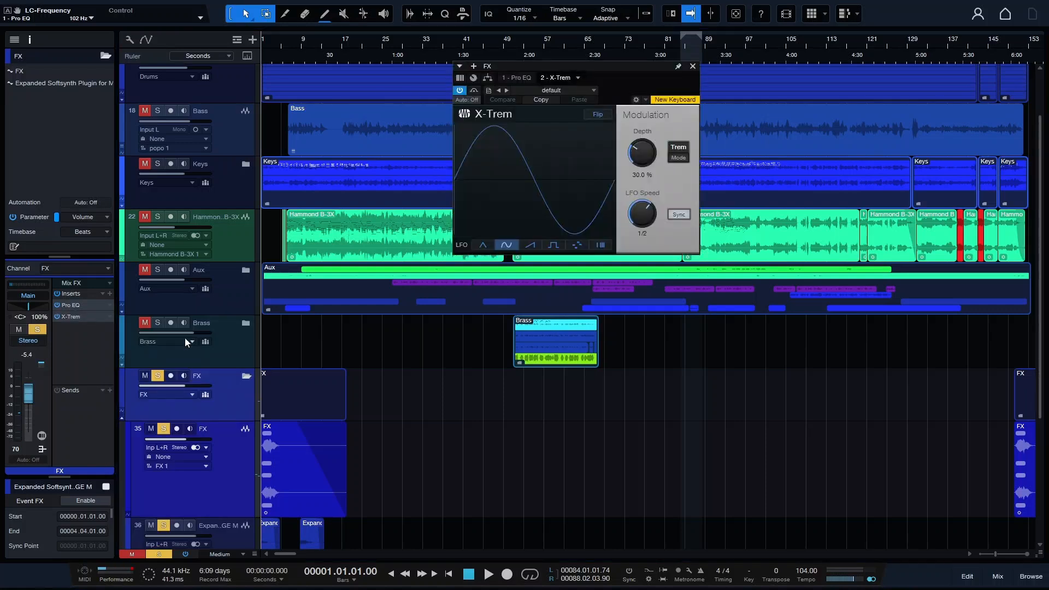
Switch X-Trem to Pan mode and set its depth to 44.5 % while the soloed FX play.
left_click_drag(621, 77, 604, 169)
scroll(390, 372, "down", 3)
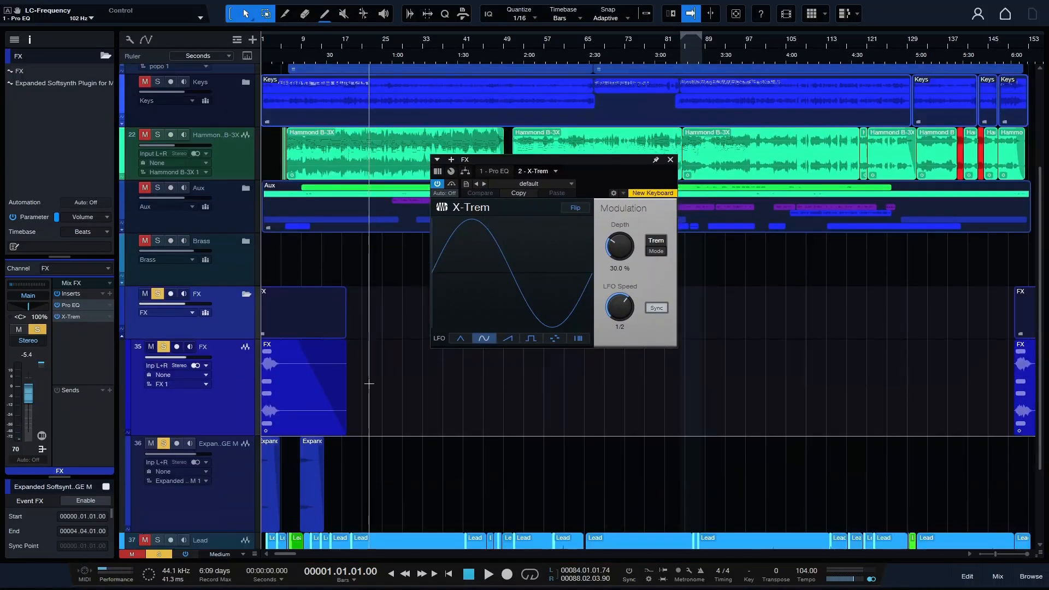
scroll(369, 383, "down", 2)
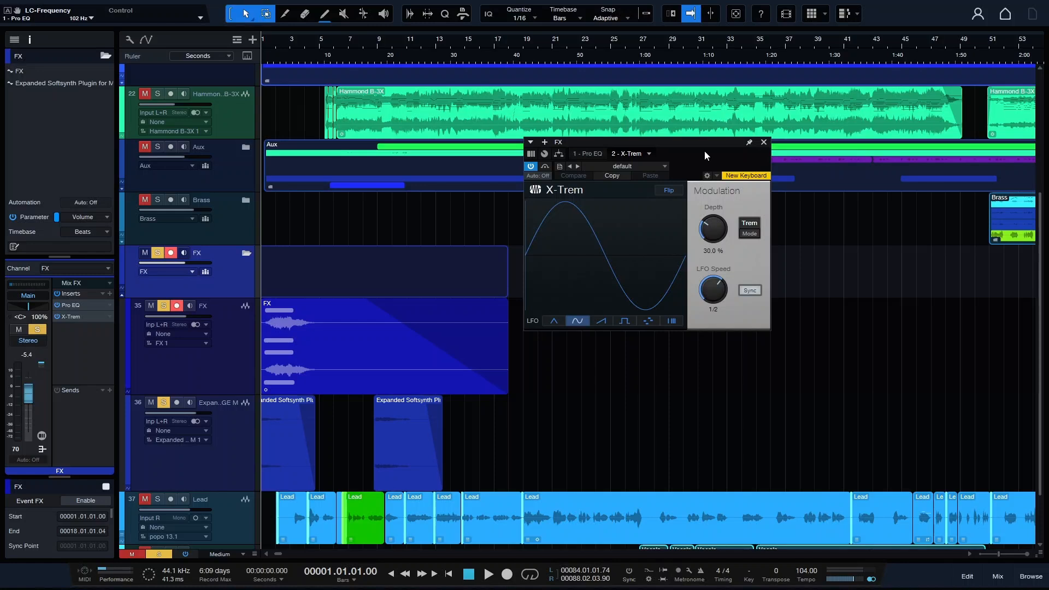
left_click_drag(703, 151, 724, 148)
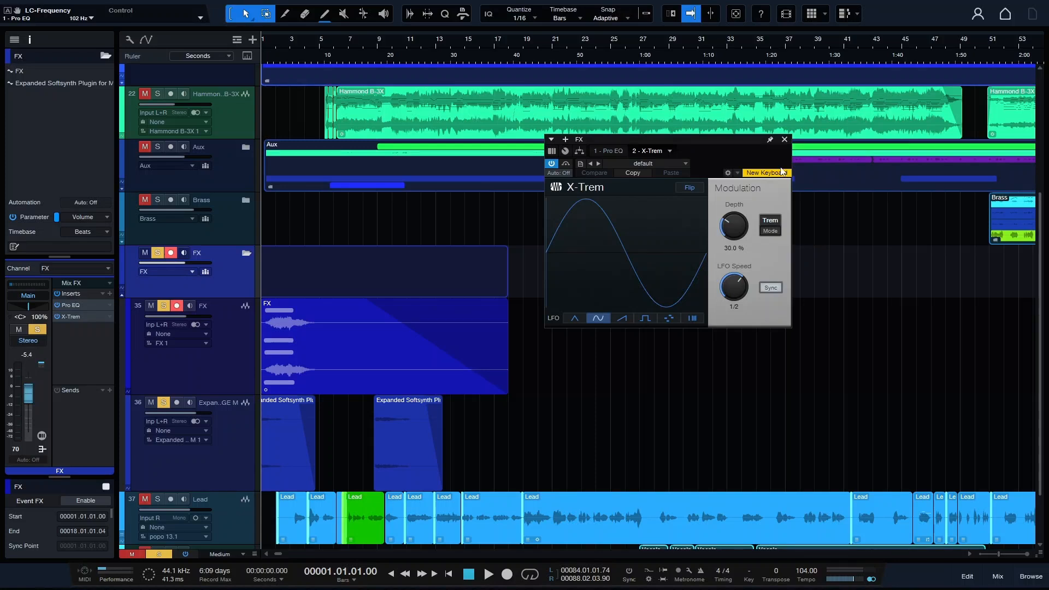
left_click(770, 224)
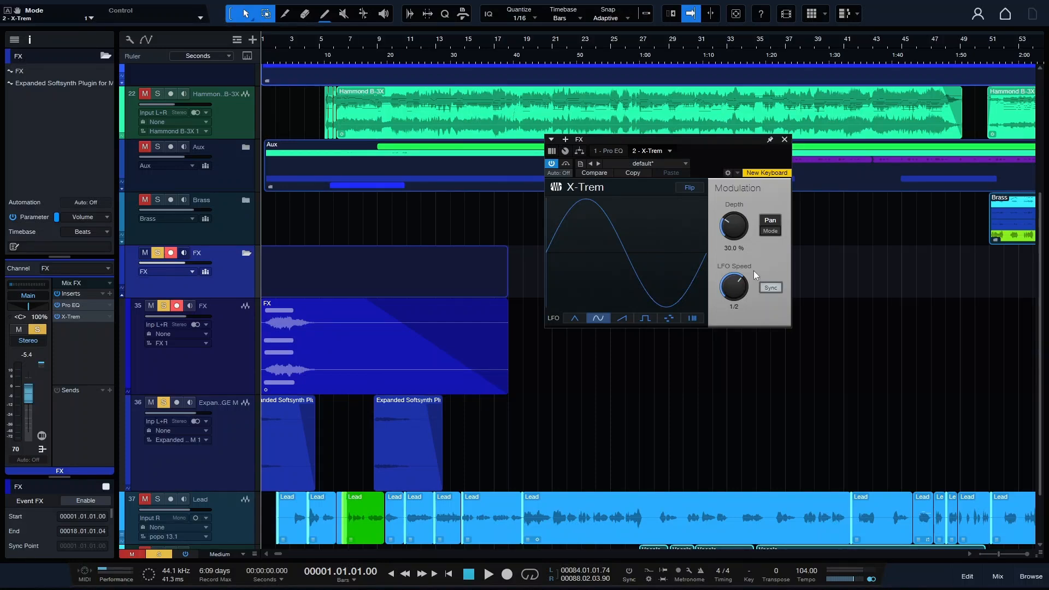
key("space")
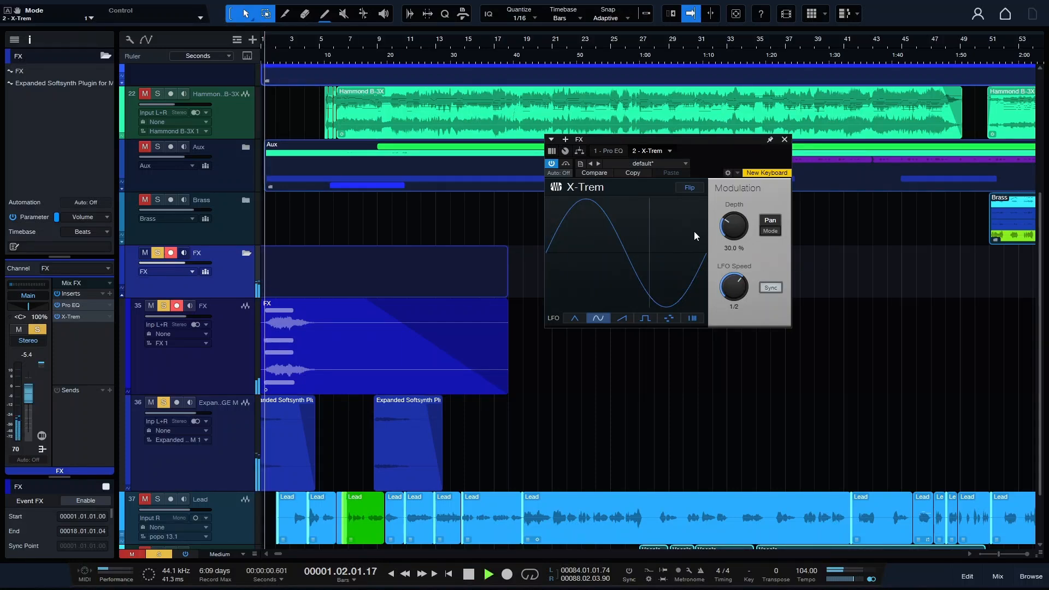
left_click_drag(733, 228, 736, 292)
key("space")
key("space")
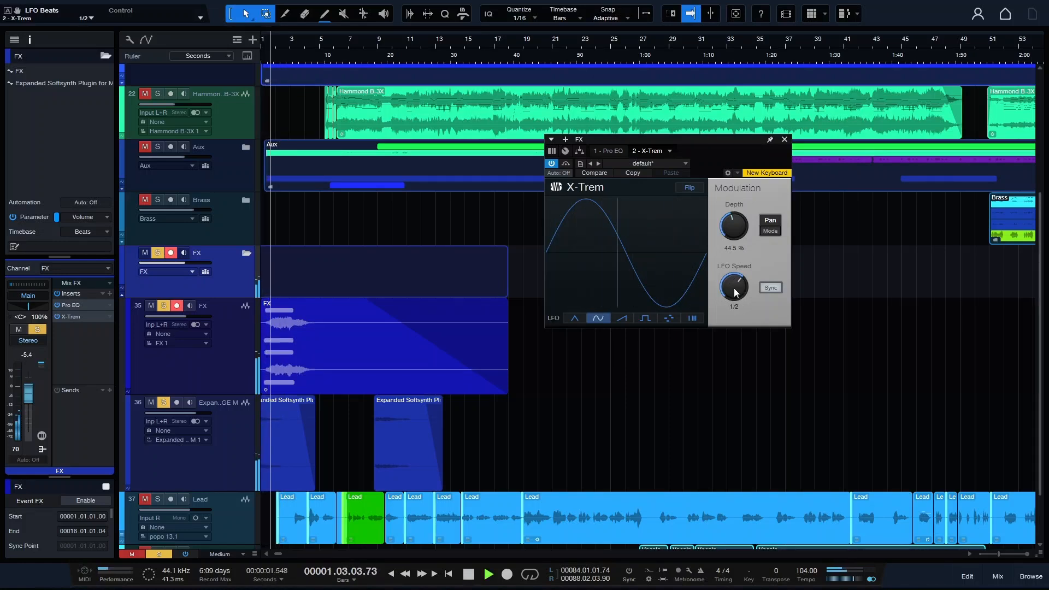
Set X-Trem's LFO speed to 1/2 D and its depth to 63 % during playback, and close the plug-in window.
left_click_drag(735, 292, 736, 284)
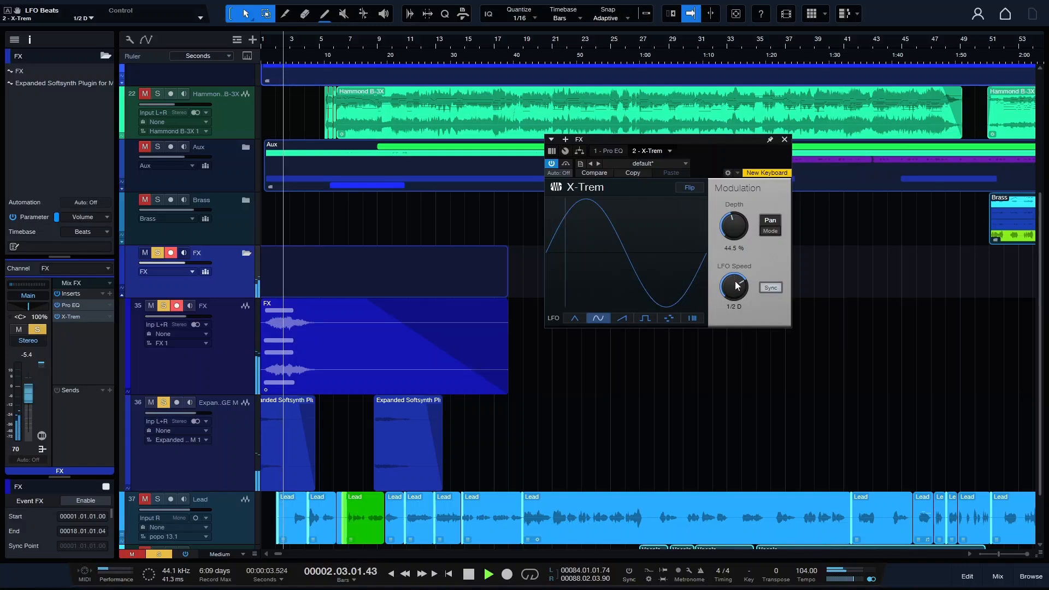
key("space")
key("space")
left_click_drag(738, 230, 741, 210)
key("space")
left_click(785, 140)
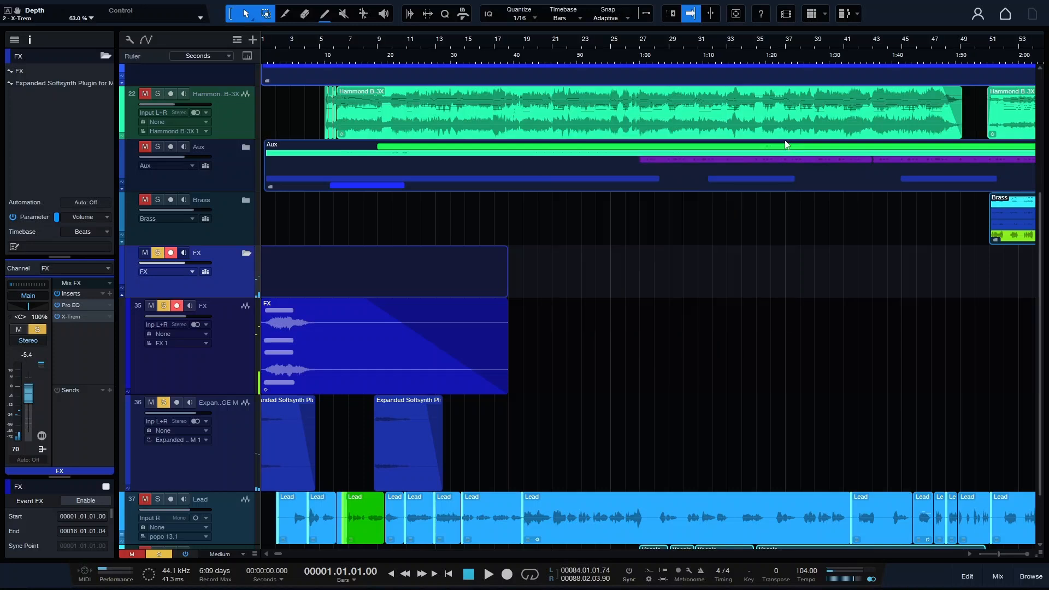
Add a send from the FX bus to Room Reverb and audition the soloed FX.
left_click(109, 391)
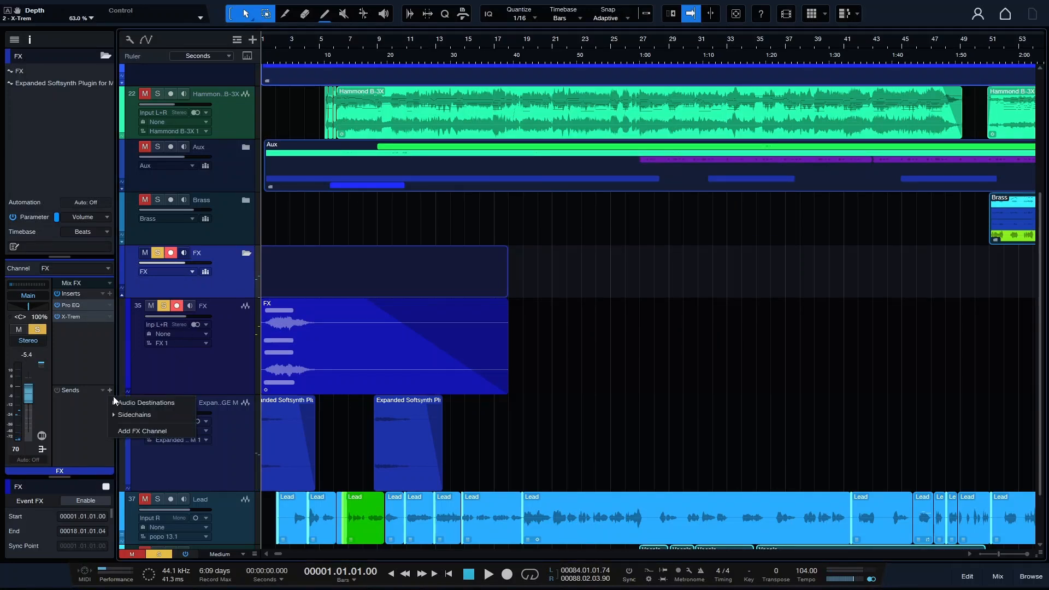
left_click(121, 403)
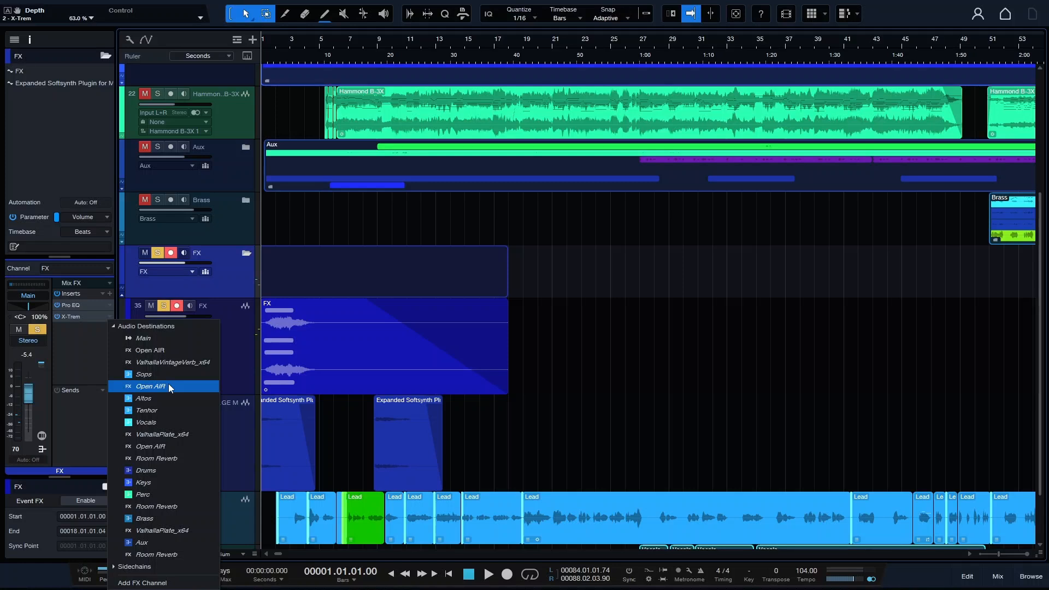
left_click(163, 459)
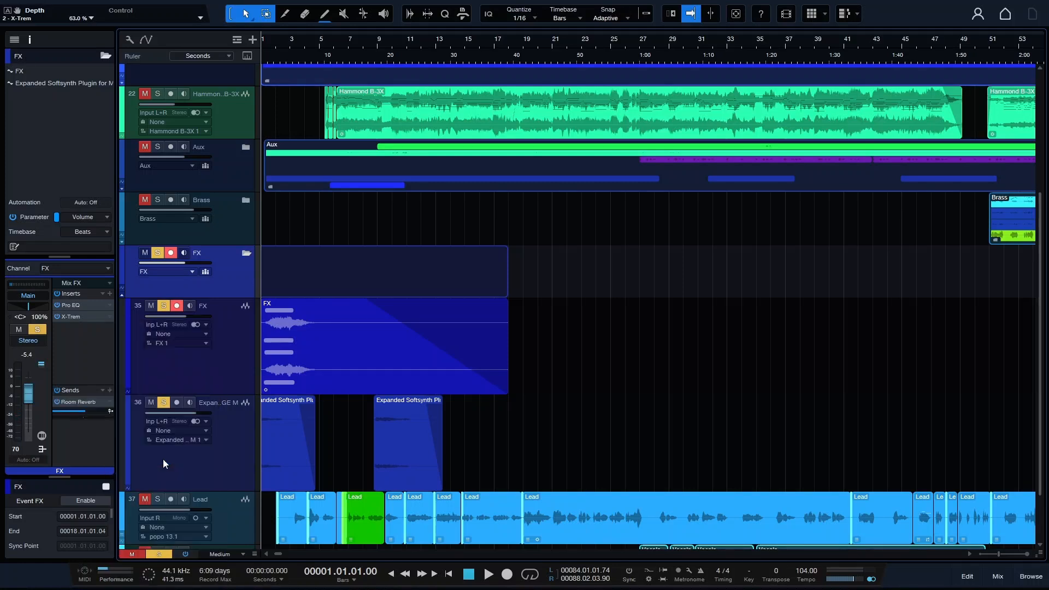
key("space")
Unsolo the FX folder, stop playback and collapse the folder.
key("space")
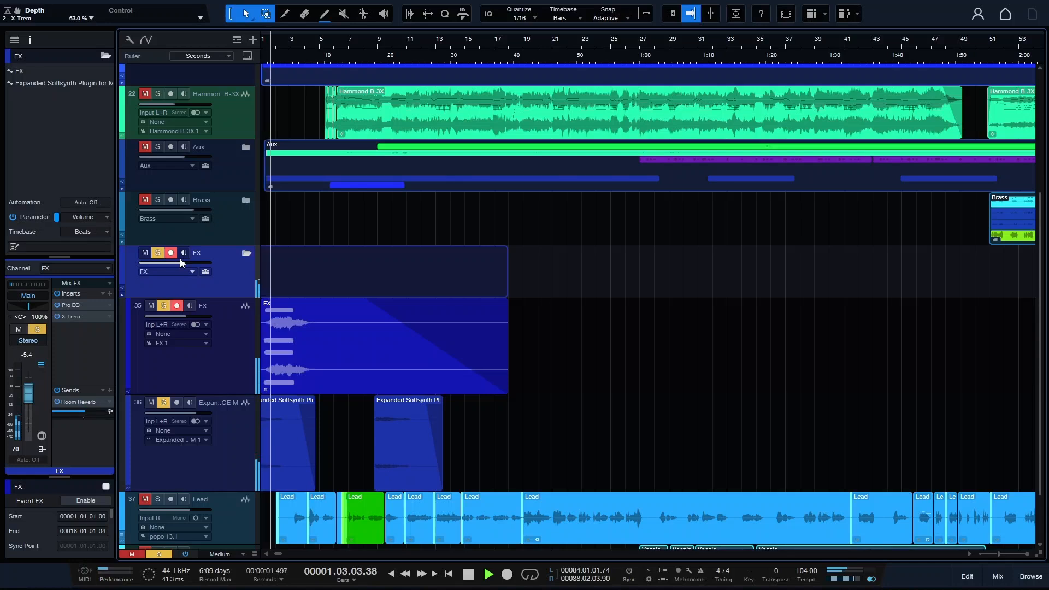
key("s")
Set the FX folder's volume to -8.8 dB while the instrumental mix plays.
key("space")
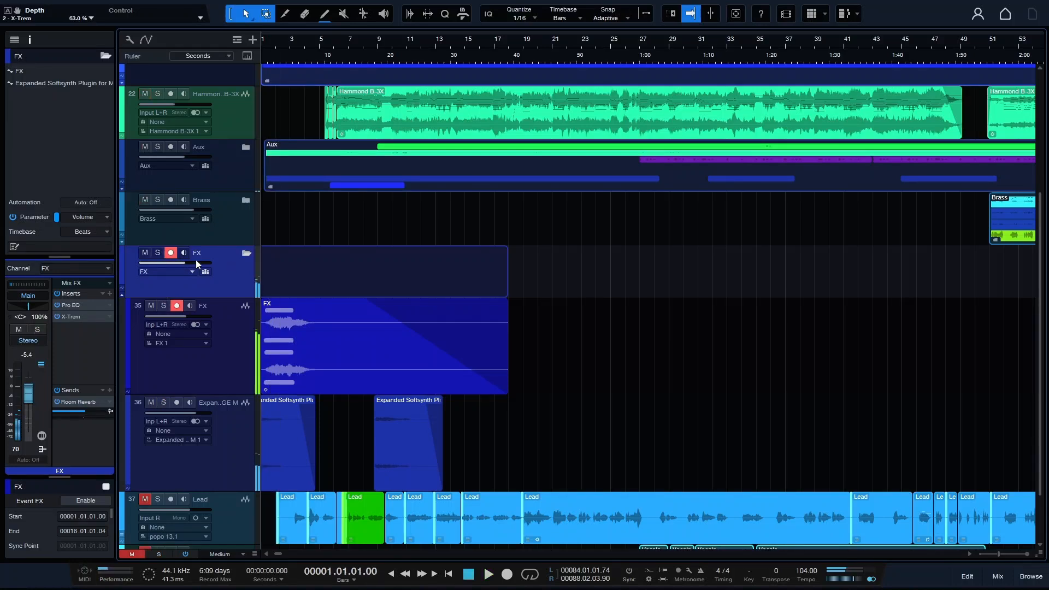
left_click(246, 252)
key("space")
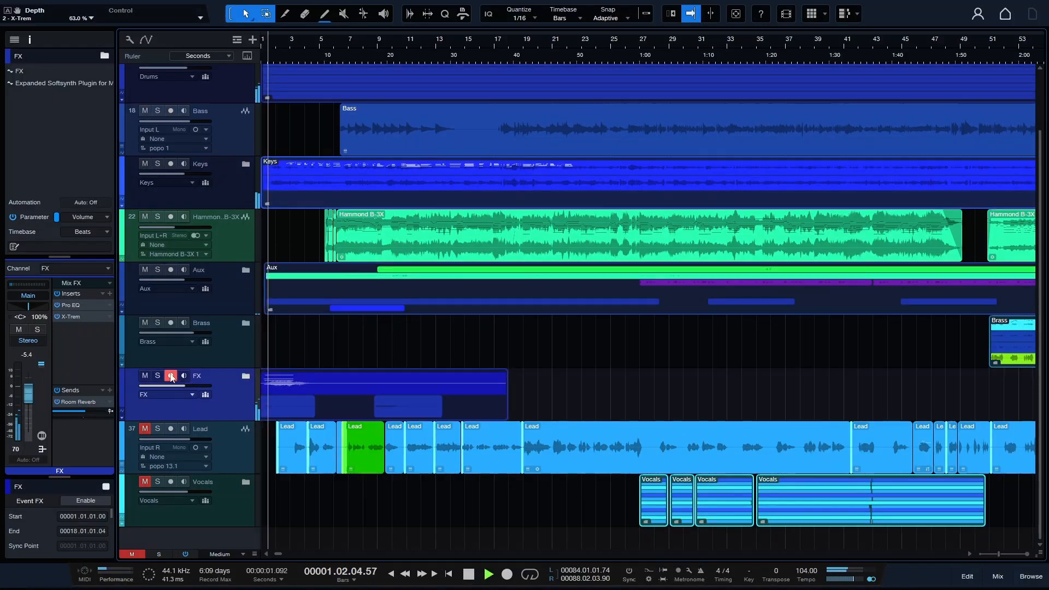
left_click_drag(204, 387, 199, 390)
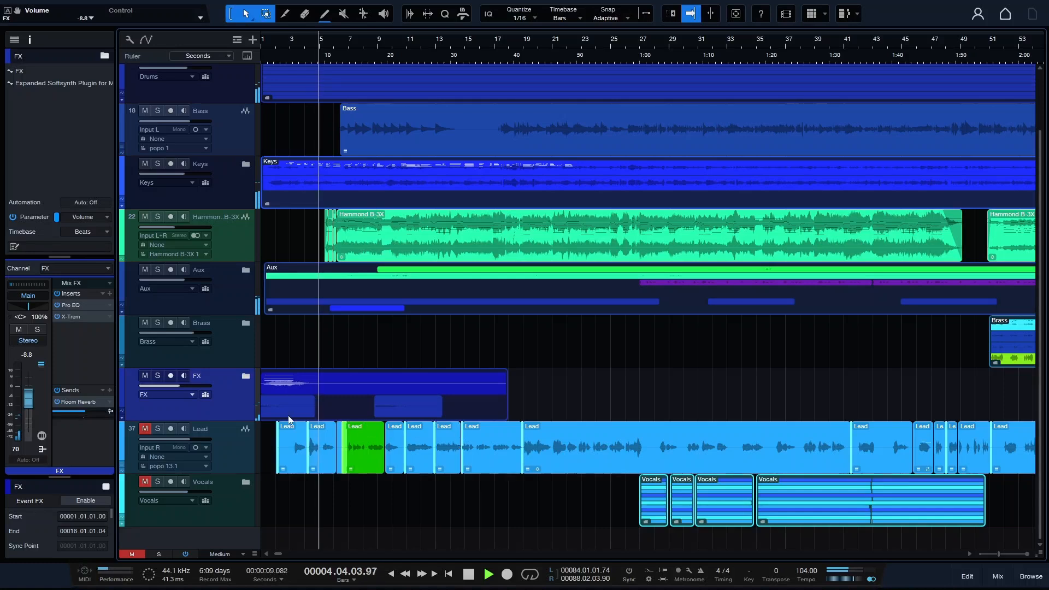
key("space")
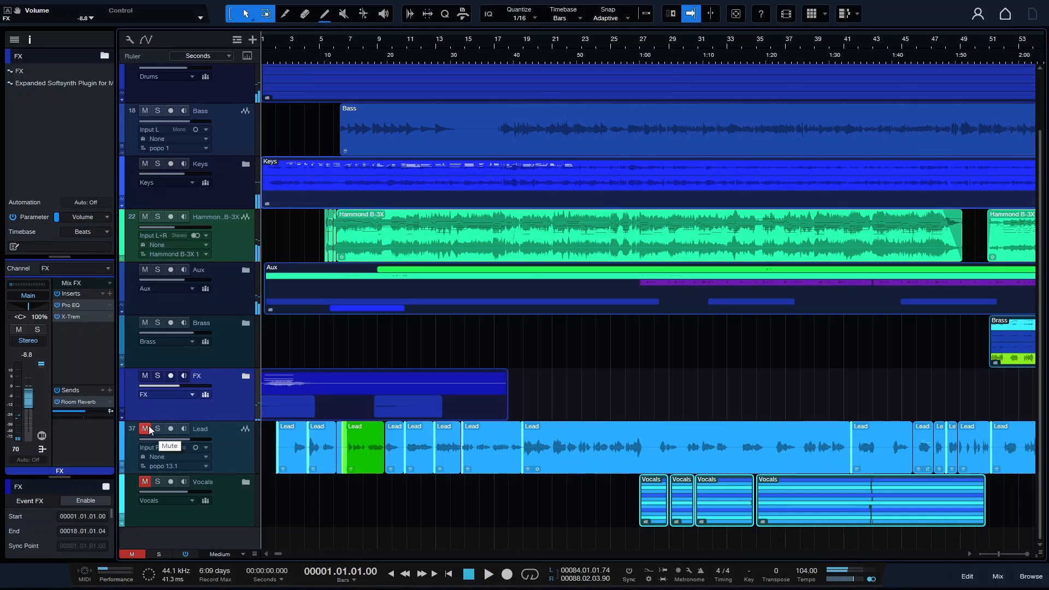
Unmute the Lead and Vocals tracks and insert a Pro EQ on the Lead track.
left_click(148, 428)
left_click(144, 481)
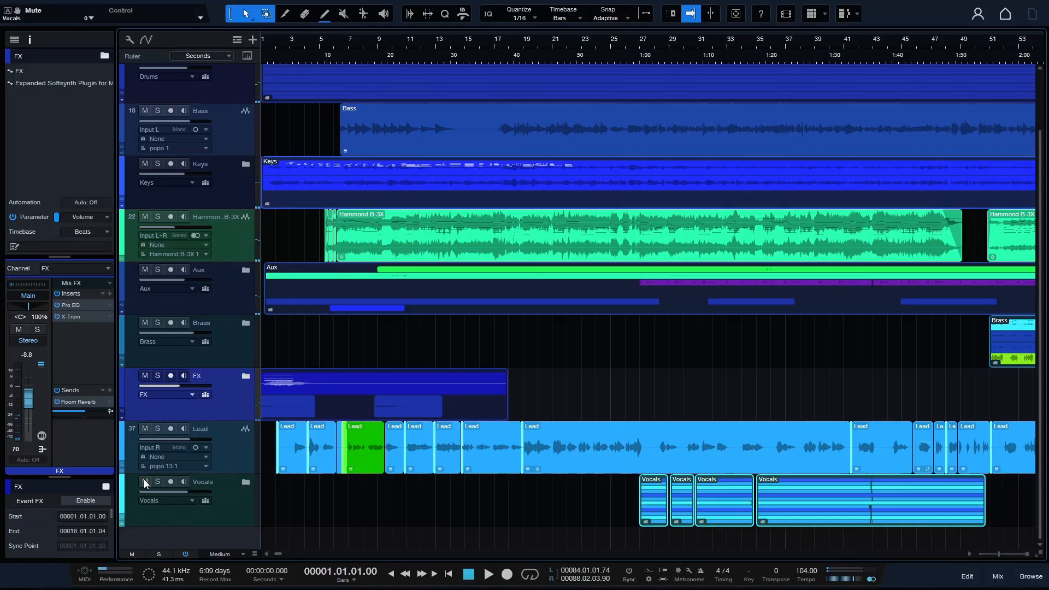
left_click(231, 457)
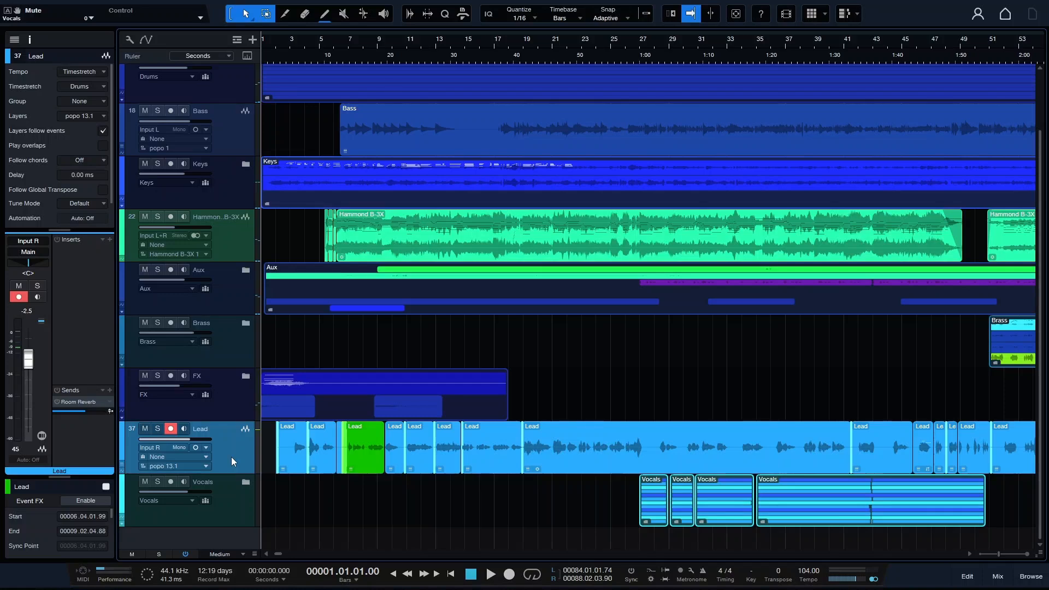
left_click(110, 240)
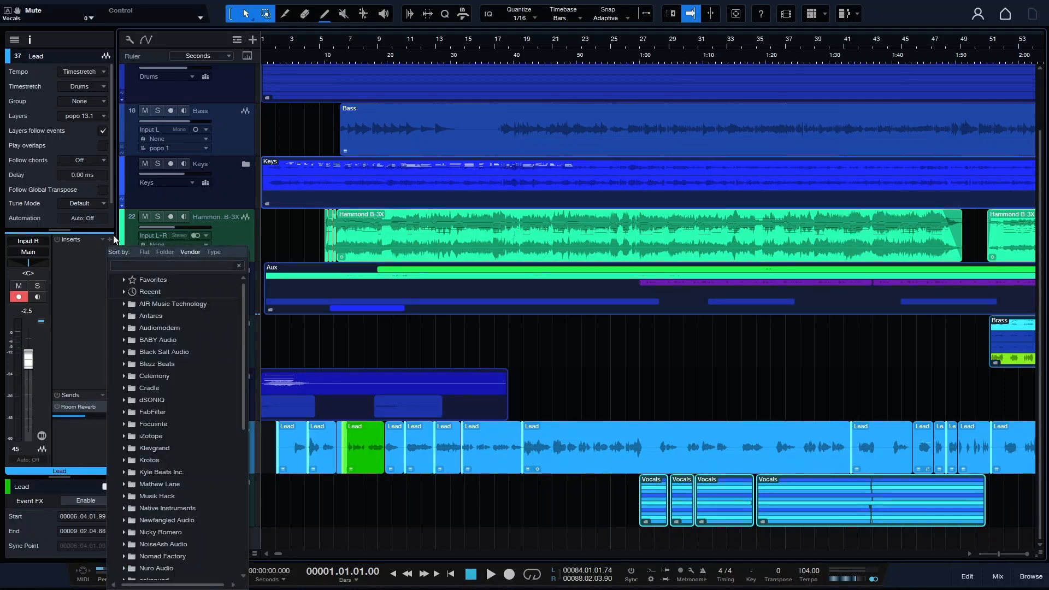
type("eq")
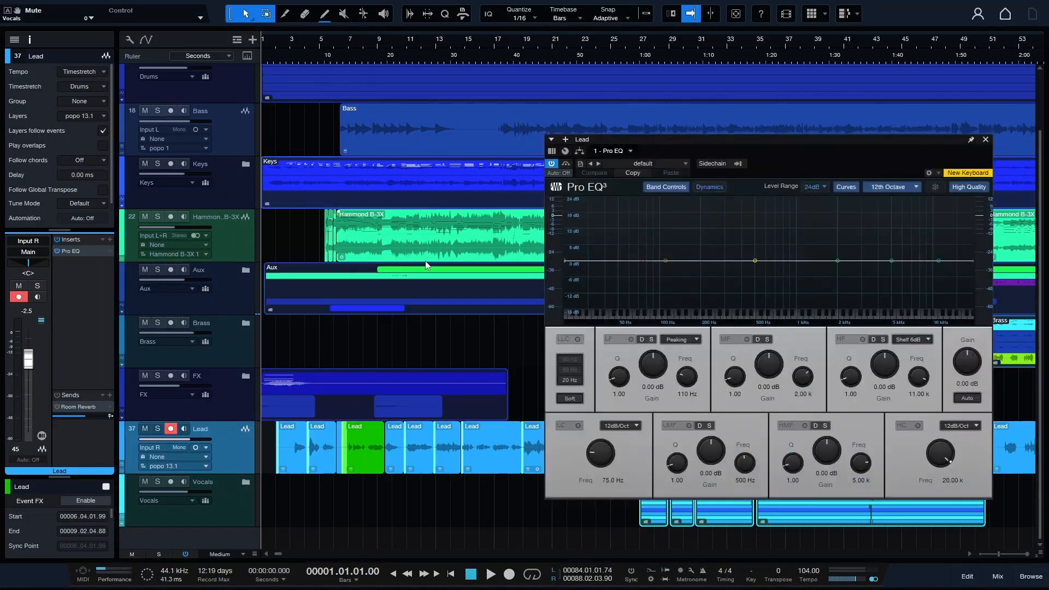
Enable the low cut in the Lead track's Pro EQ with a 48 dB/Oct slope at 150 Hz.
left_click_drag(796, 159, 613, 151)
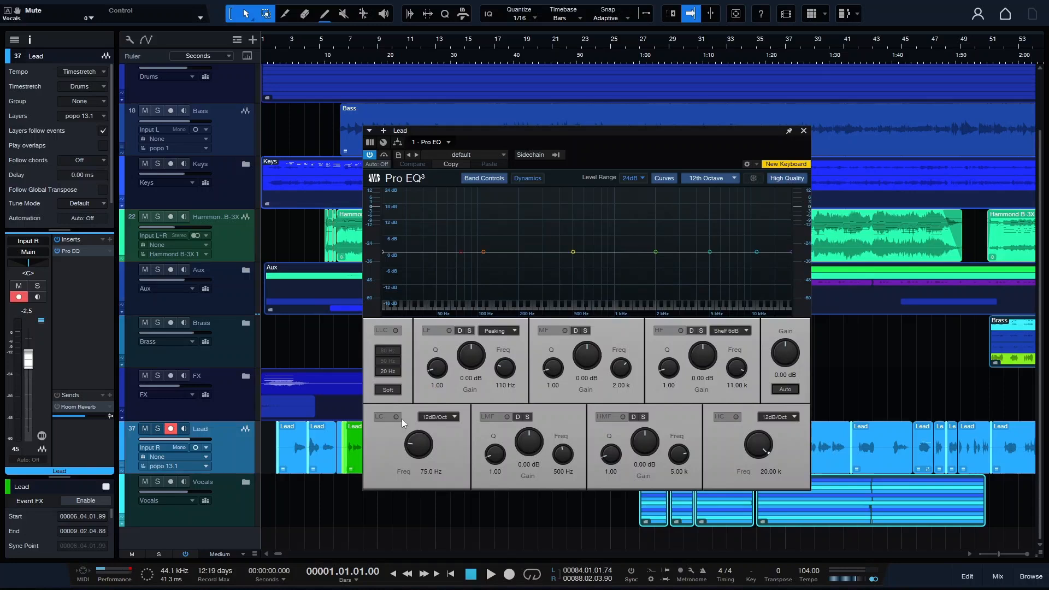
left_click(396, 417)
left_click(454, 417)
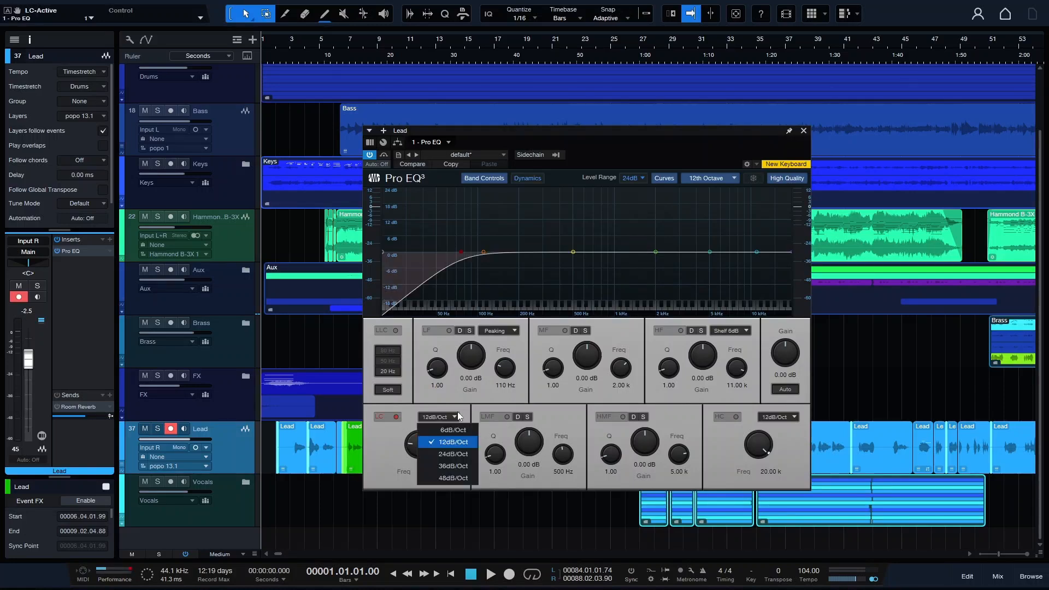
left_click(451, 478)
left_click_drag(418, 445, 391, 441)
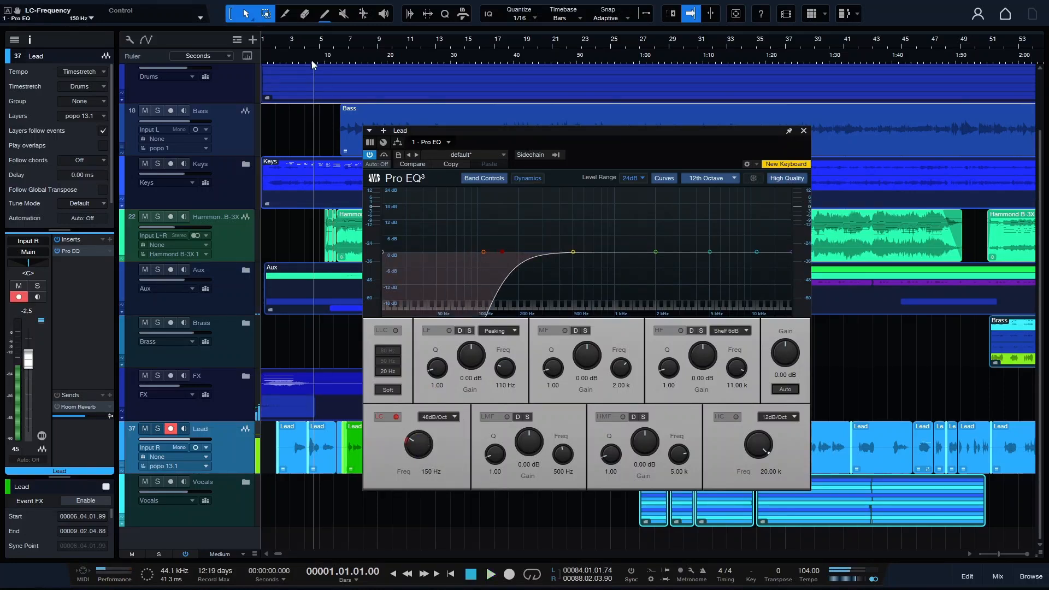
Solo the Lead track and audition it from about bar 3.
left_click(291, 42)
key("space")
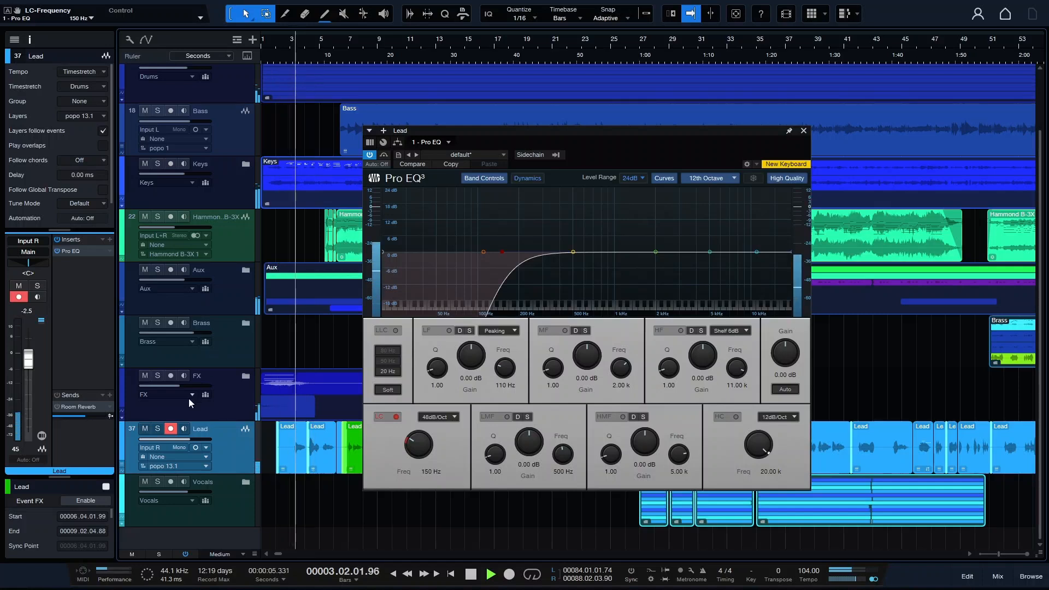
left_click(158, 428)
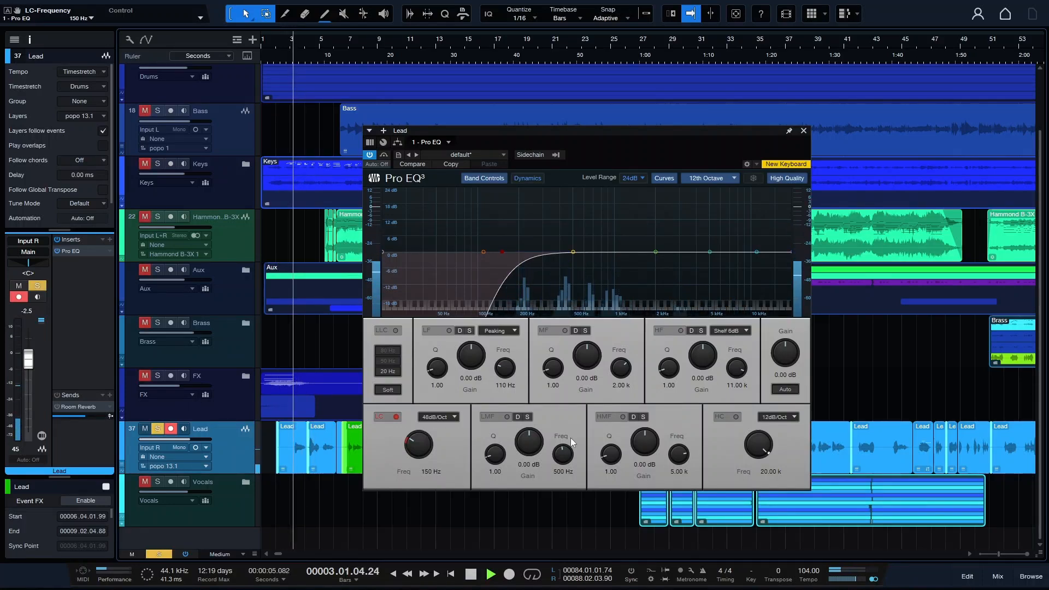
key("space")
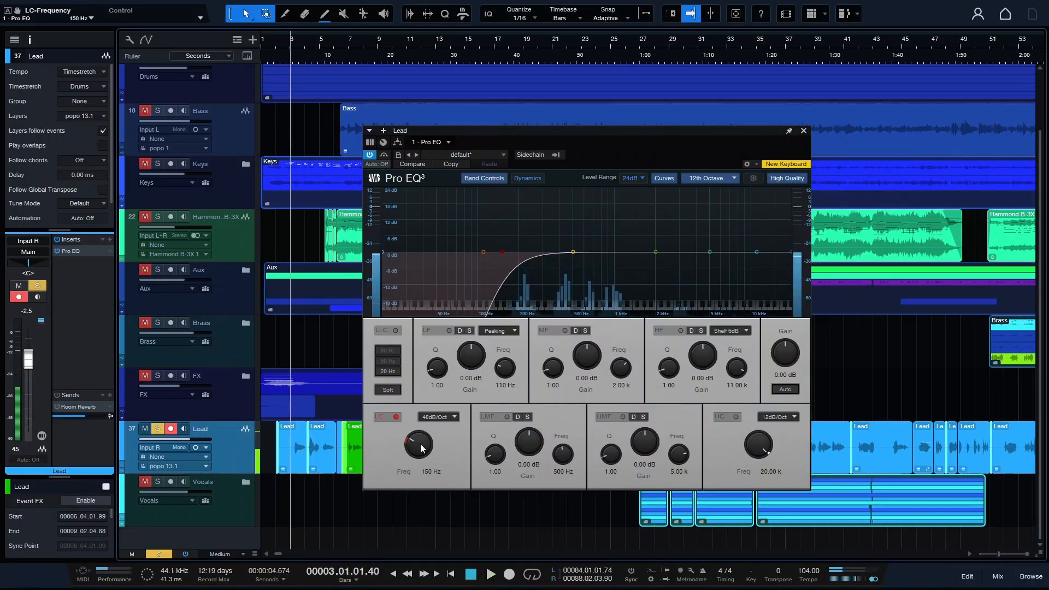
Set the Lead's low-cut frequency to 74.3 Hz, audition it and close the EQ.
left_click_drag(421, 443, 417, 444)
key("space")
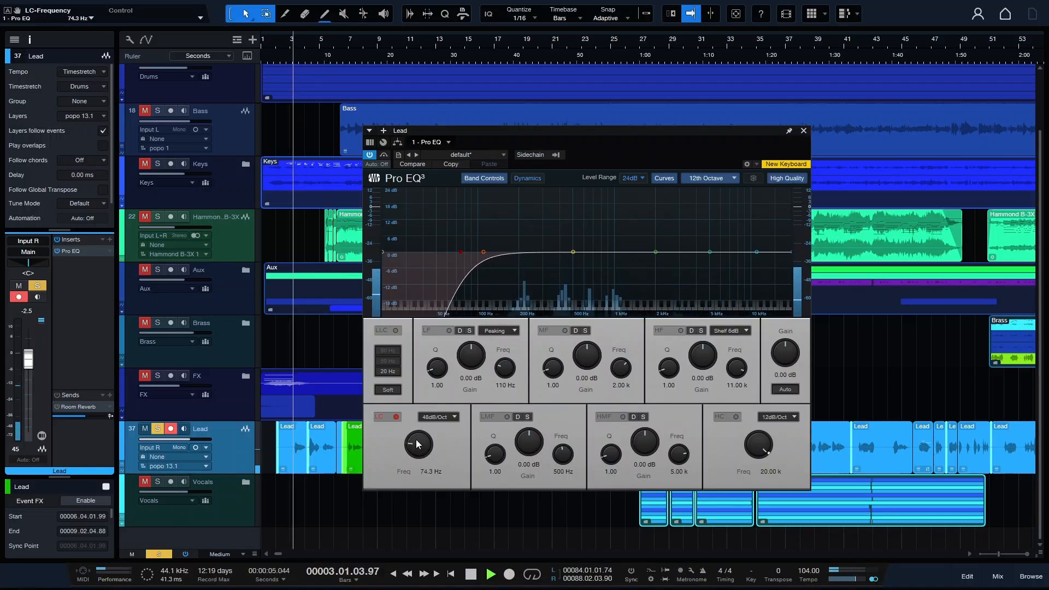
key("space")
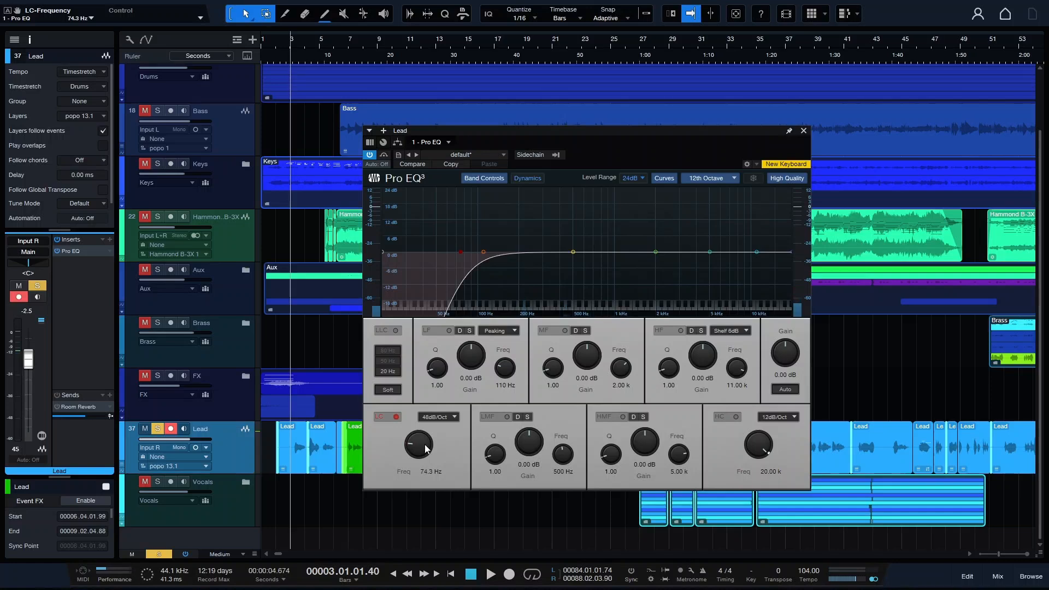
left_click(804, 132)
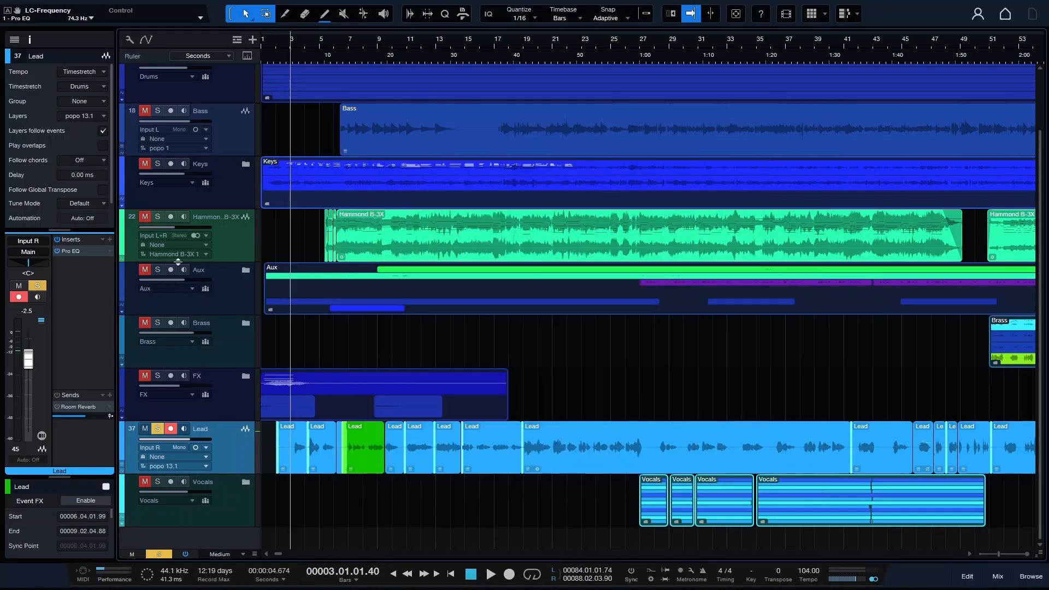
Insert the Xvox Pro plug-in on the Lead track after the Pro EQ and clear the effects search.
key("F5")
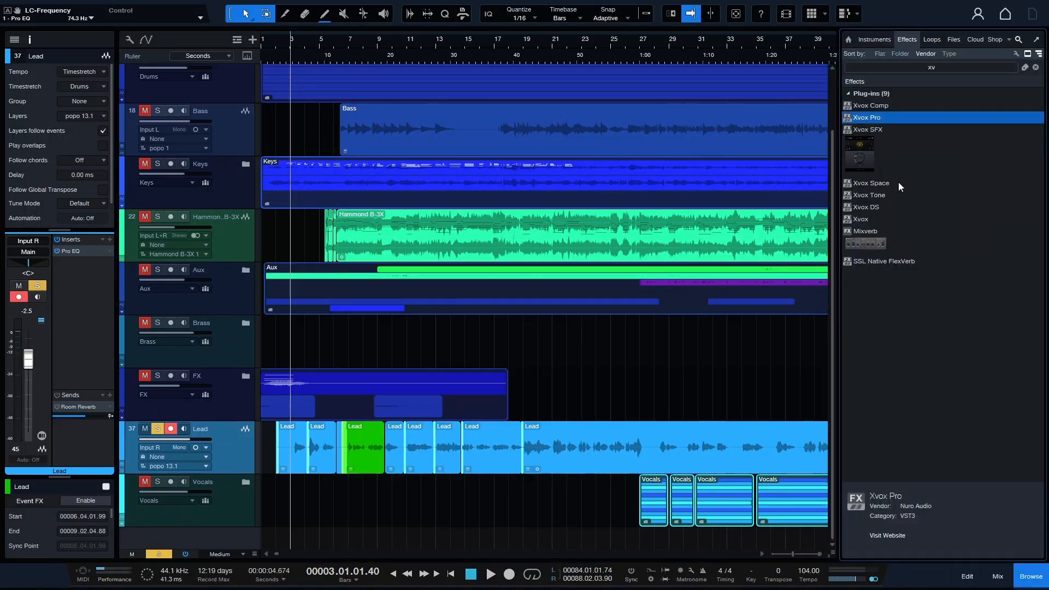
left_click(869, 219)
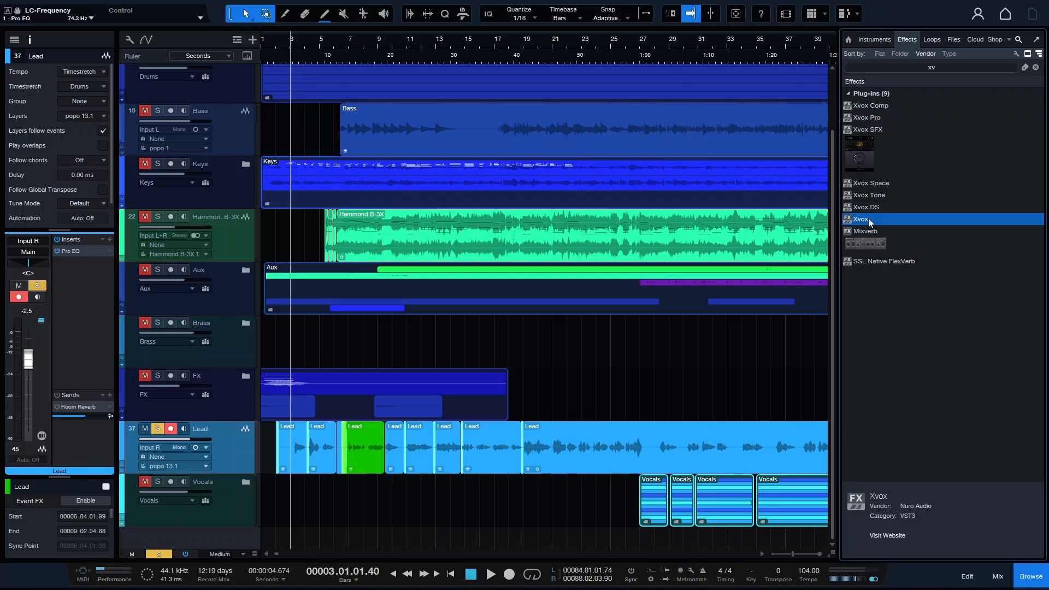
left_click(873, 121)
left_click_drag(864, 117, 95, 275)
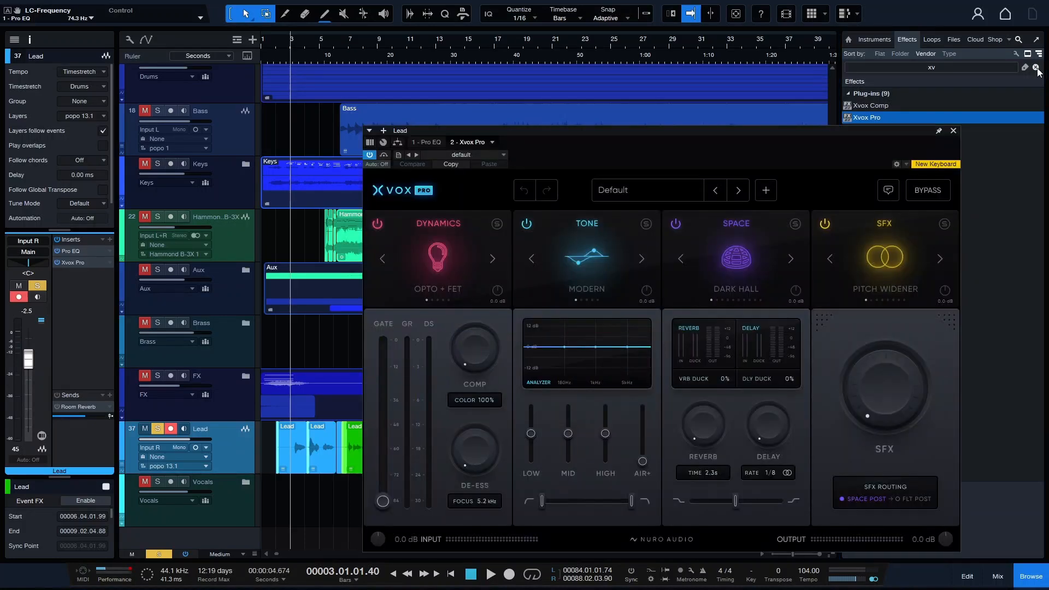
left_click(1036, 67)
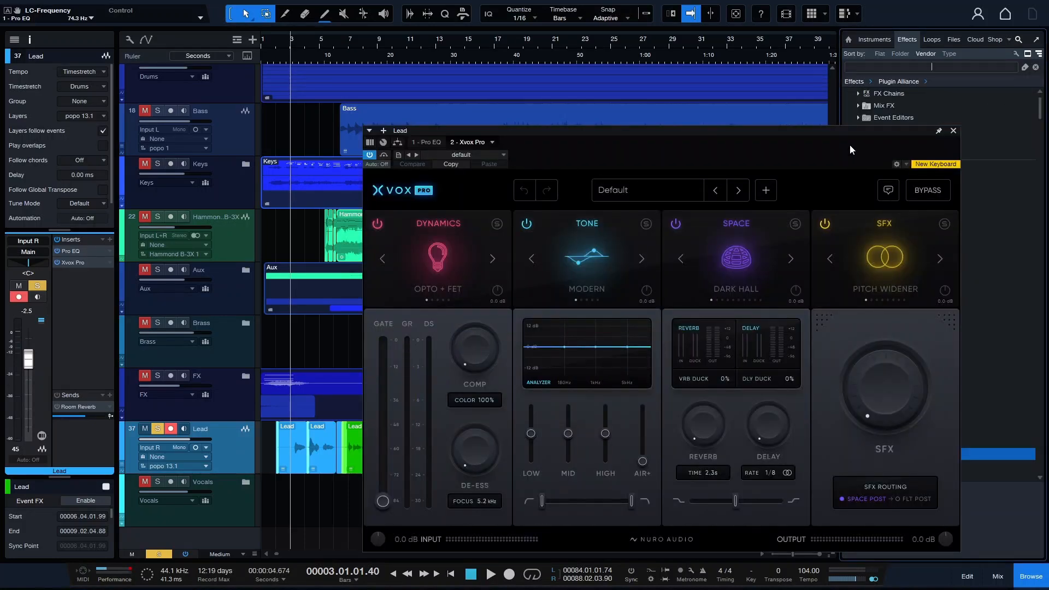
left_click_drag(850, 145, 766, 111)
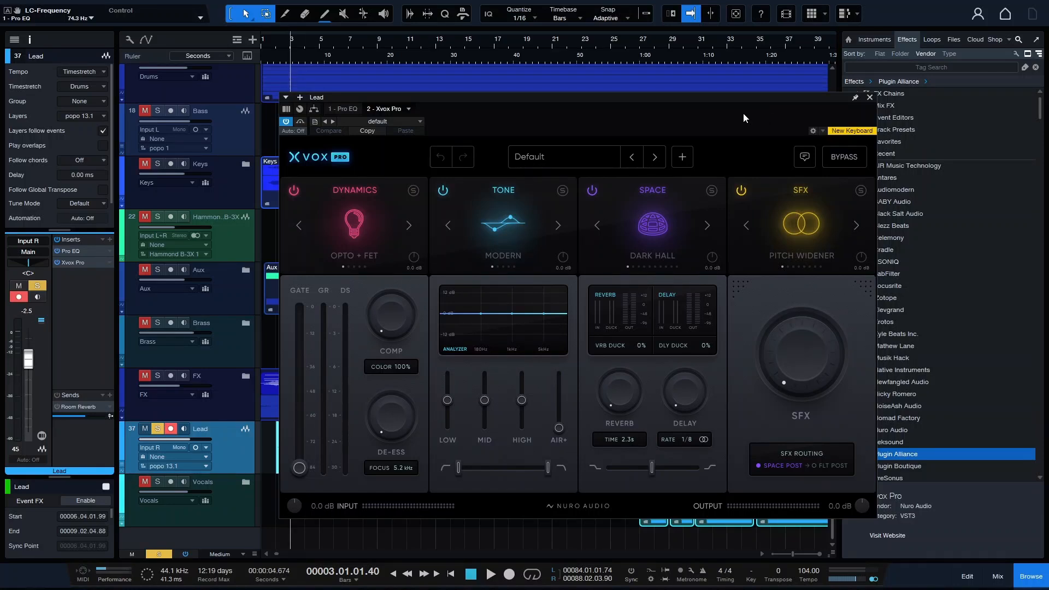
left_click_drag(641, 110, 654, 89)
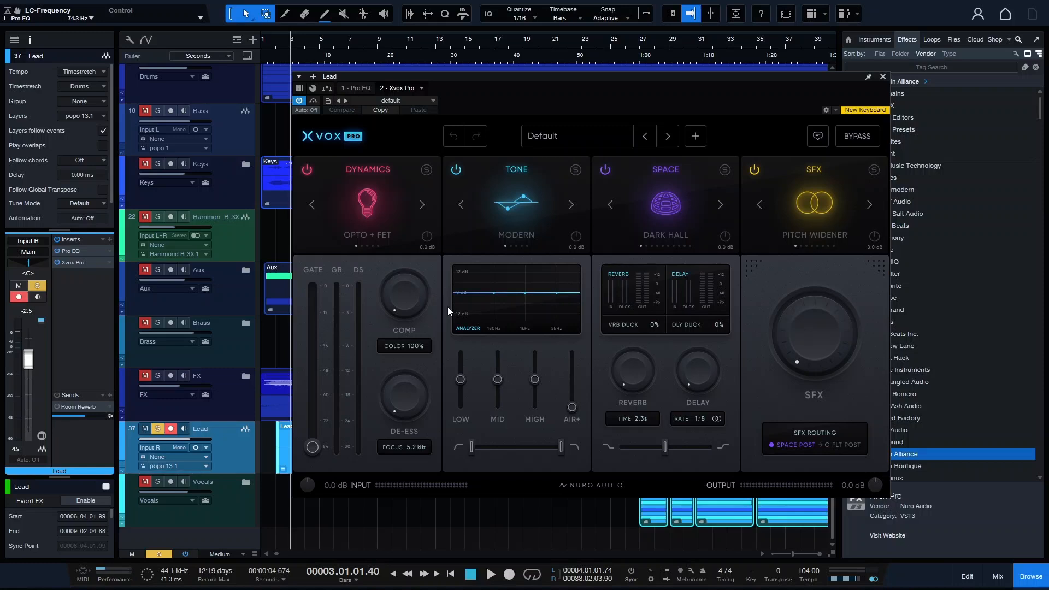
Browse the Dynamics modes in Xvox Pro and return to Opto + FET.
left_click(421, 205)
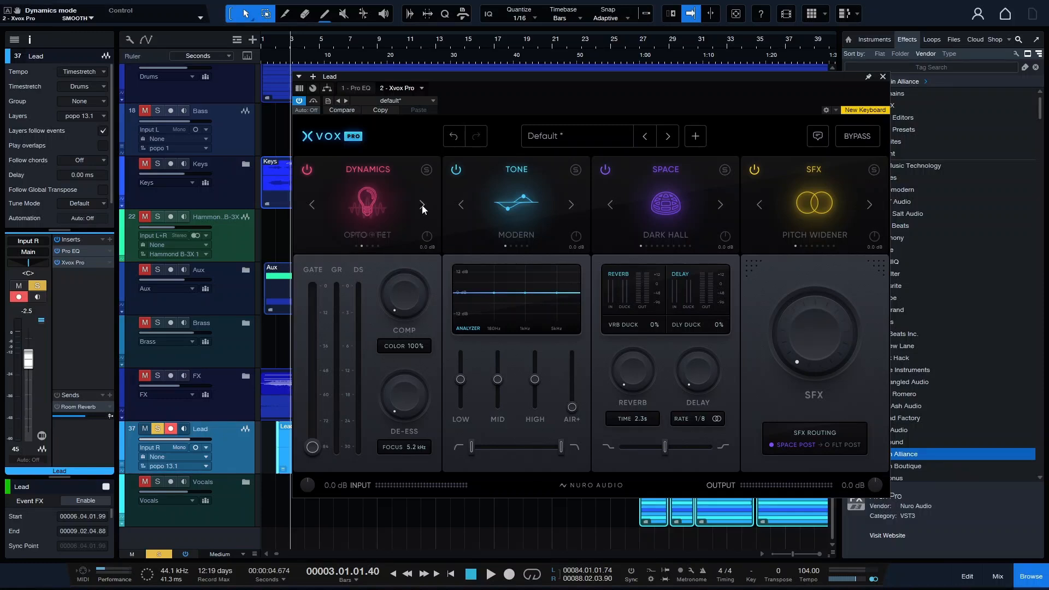
left_click(313, 204)
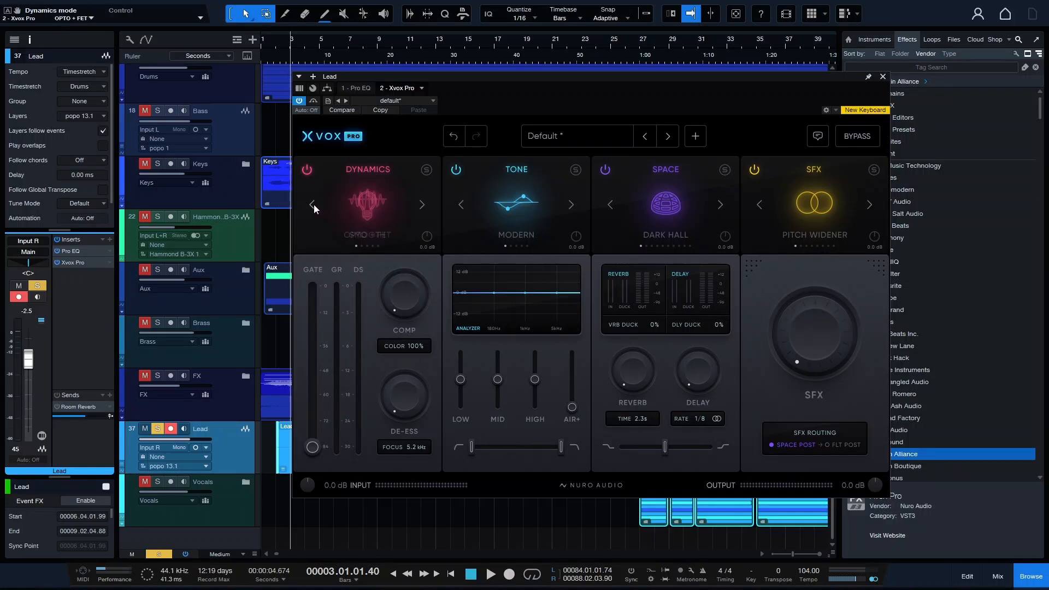
left_click(424, 206)
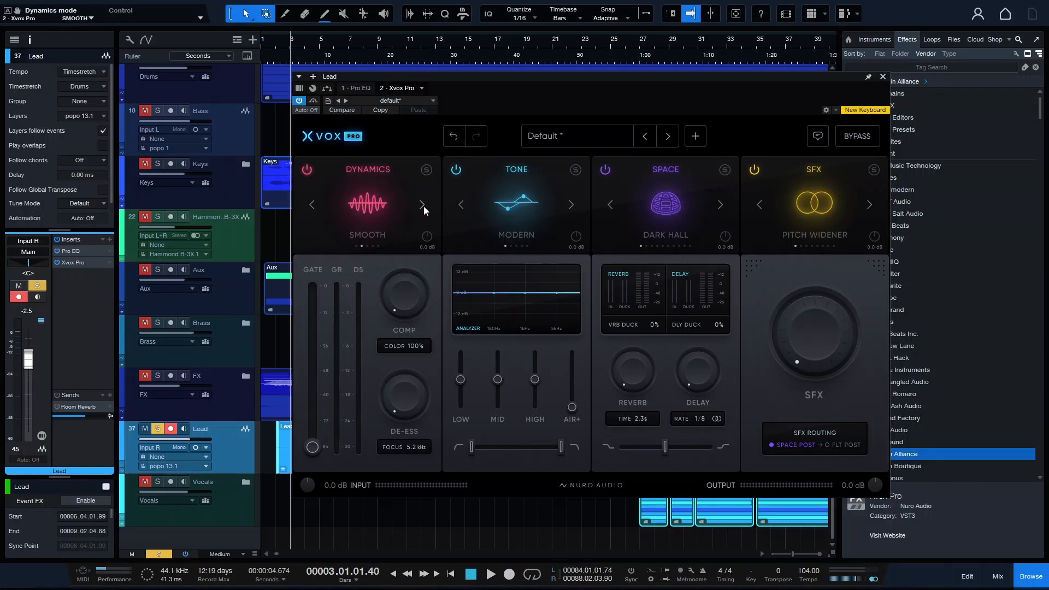
left_click(313, 204)
left_click(313, 203)
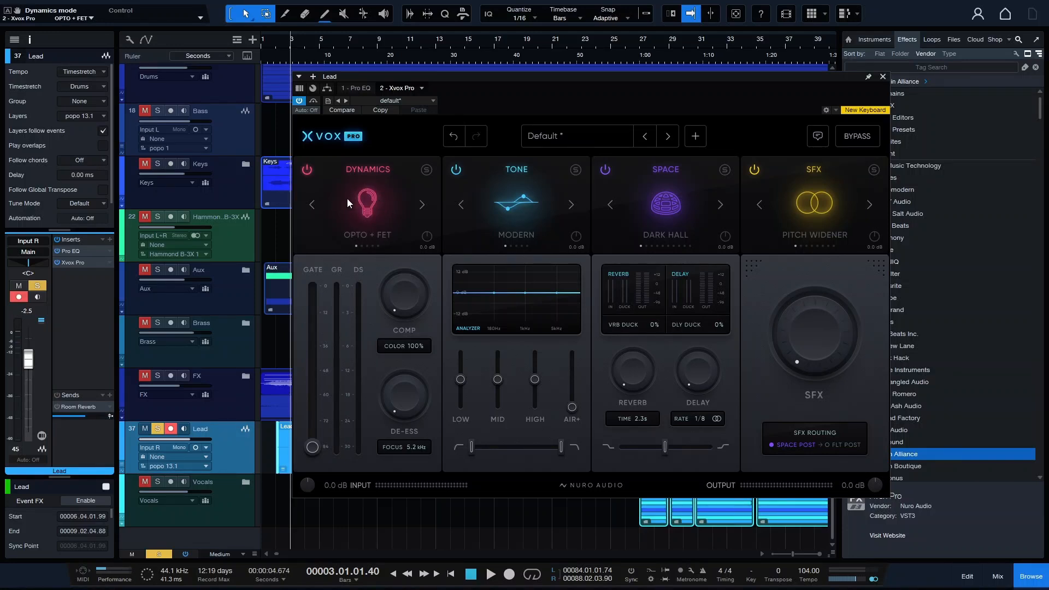
Browse the Tone modes in Xvox Pro and return to Modern.
left_click(569, 205)
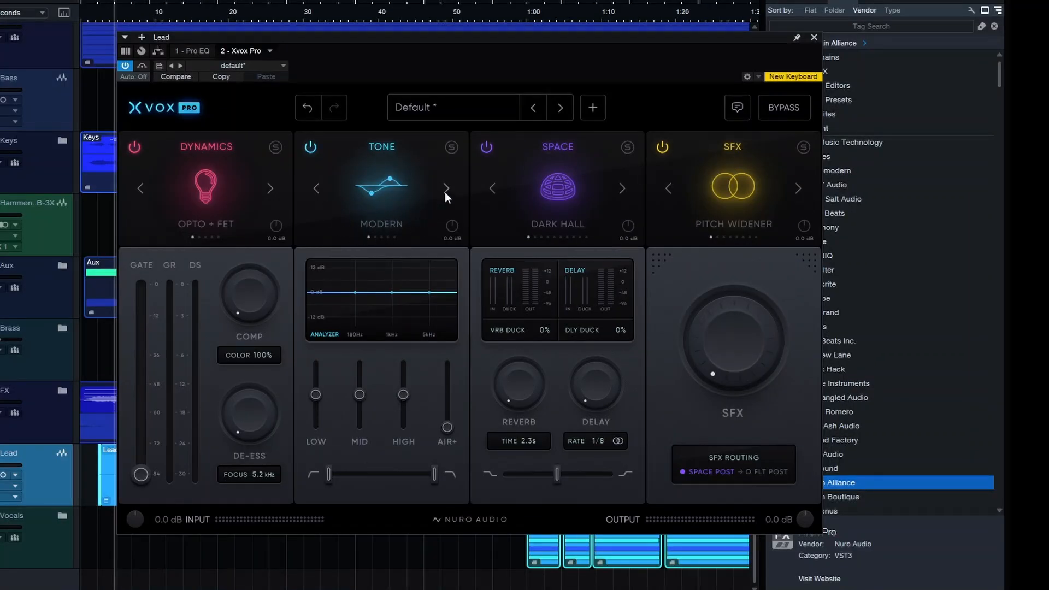
left_click(445, 190)
left_click(446, 188)
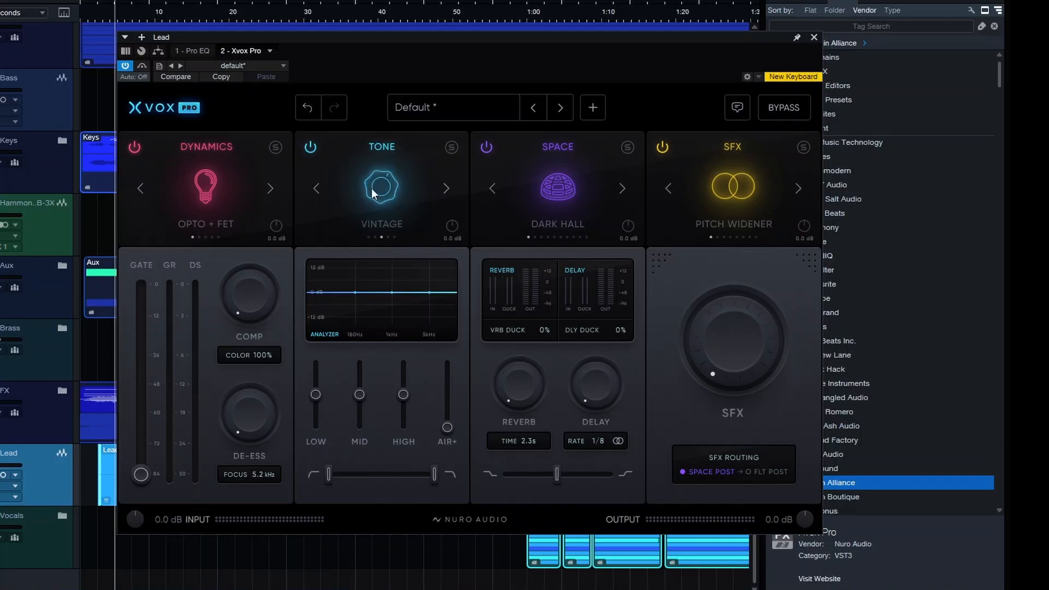
left_click(316, 188)
left_click(316, 188)
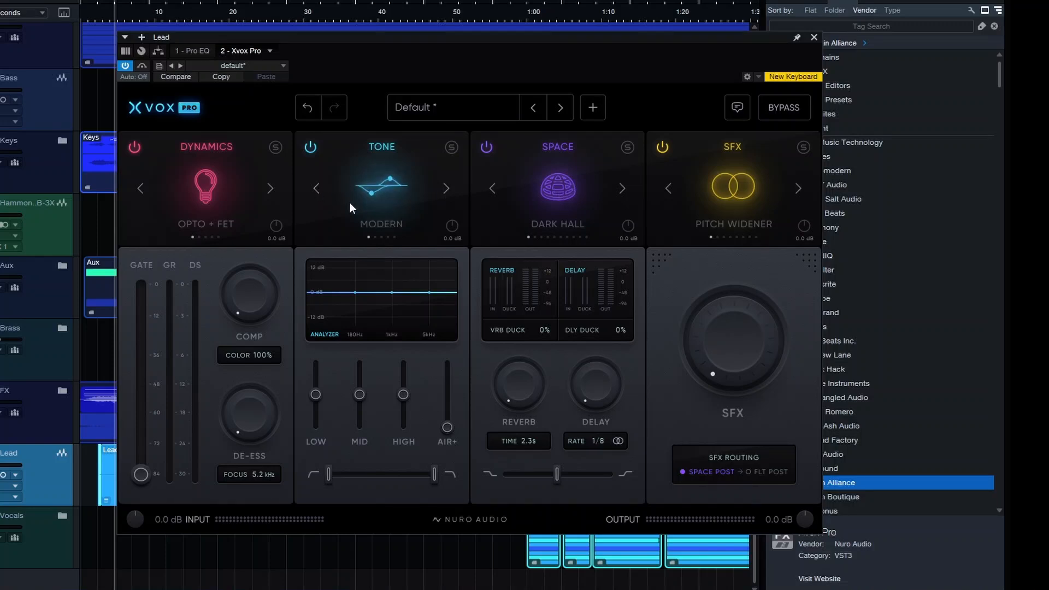
Audition the Lead through Xvox Pro briefly and turn off its SFX and Space modules.
left_click_drag(427, 60, 414, 60)
key("space")
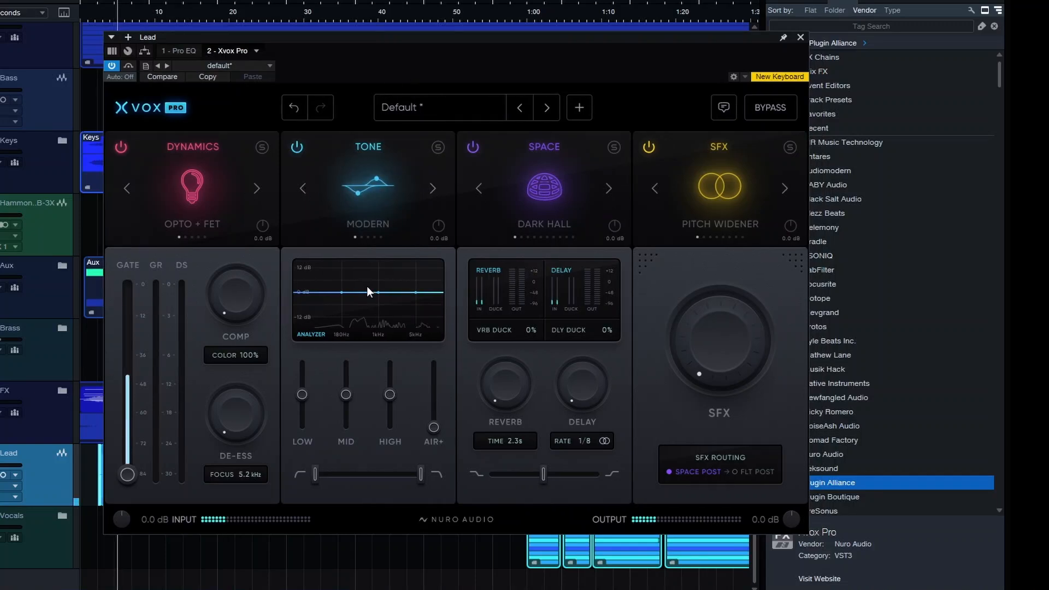
key("space")
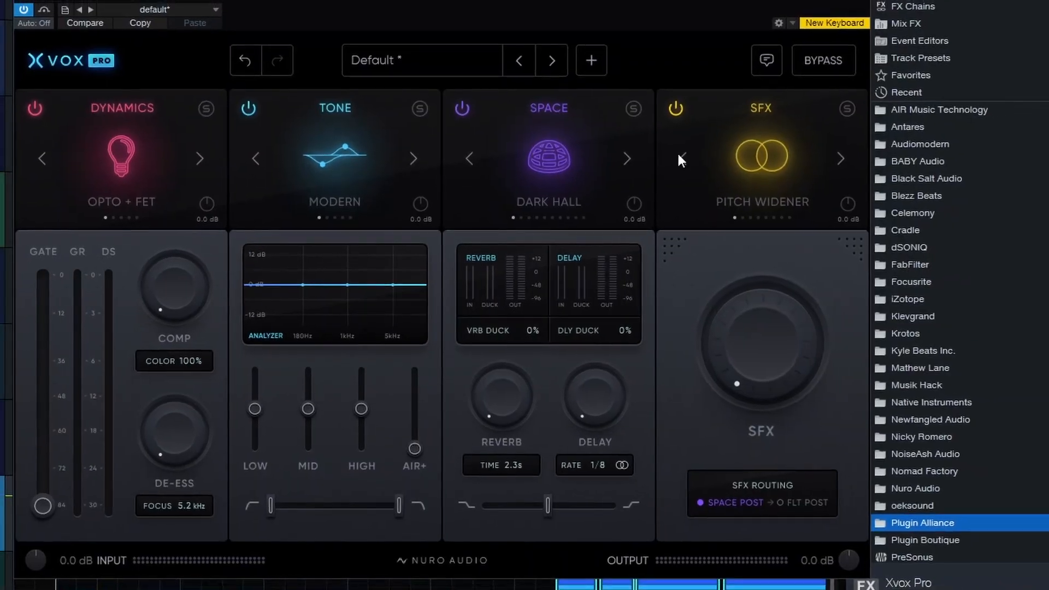
left_click(676, 109)
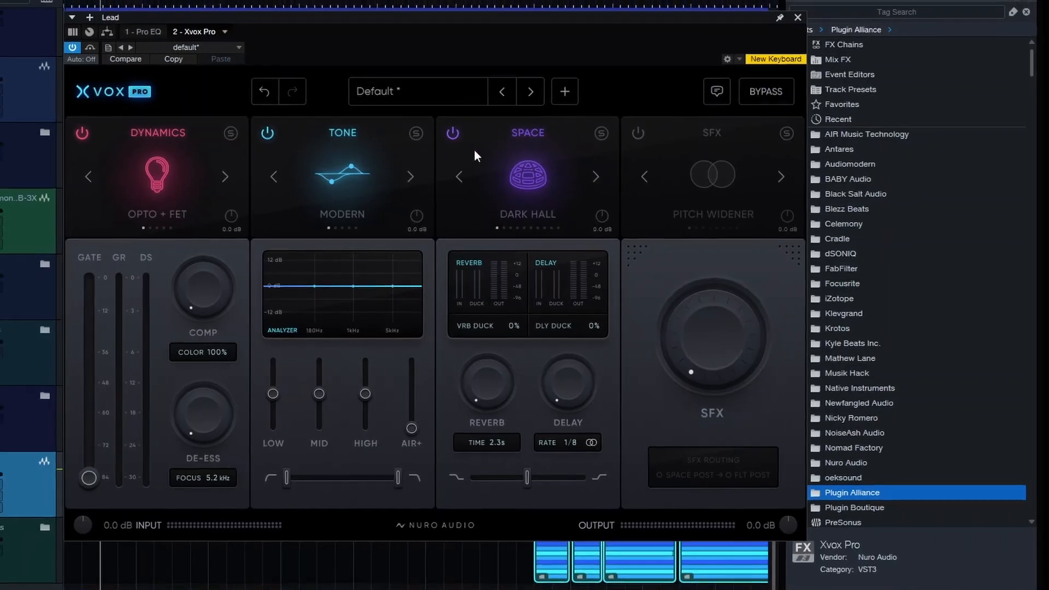
left_click(455, 125)
left_click_drag(542, 88, 631, 96)
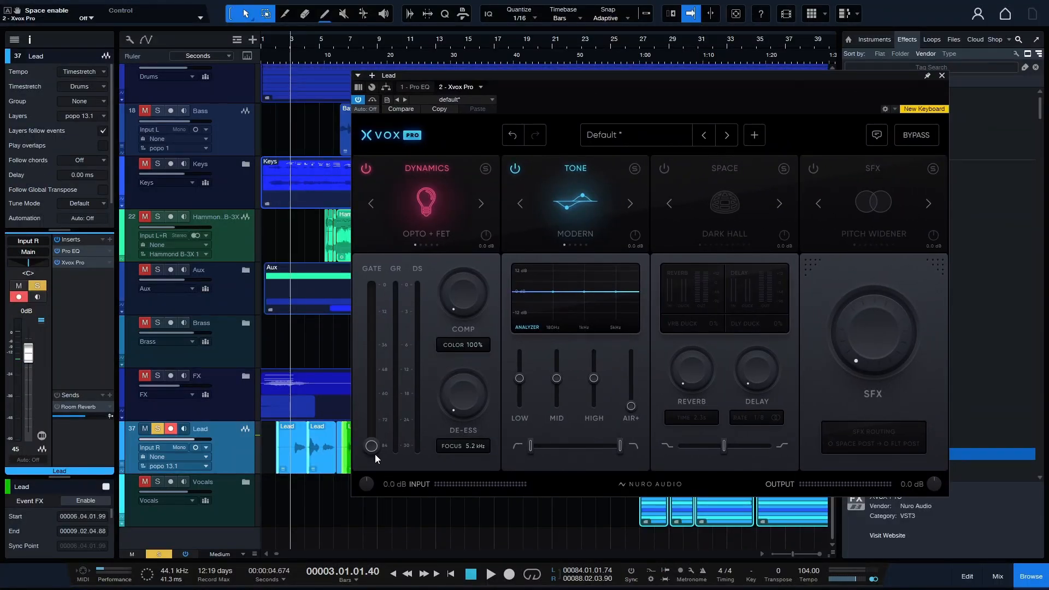
Set the Xvox Pro gate threshold to -45.5 dB while auditioning the Lead.
left_click_drag(375, 453, 374, 389)
key("space")
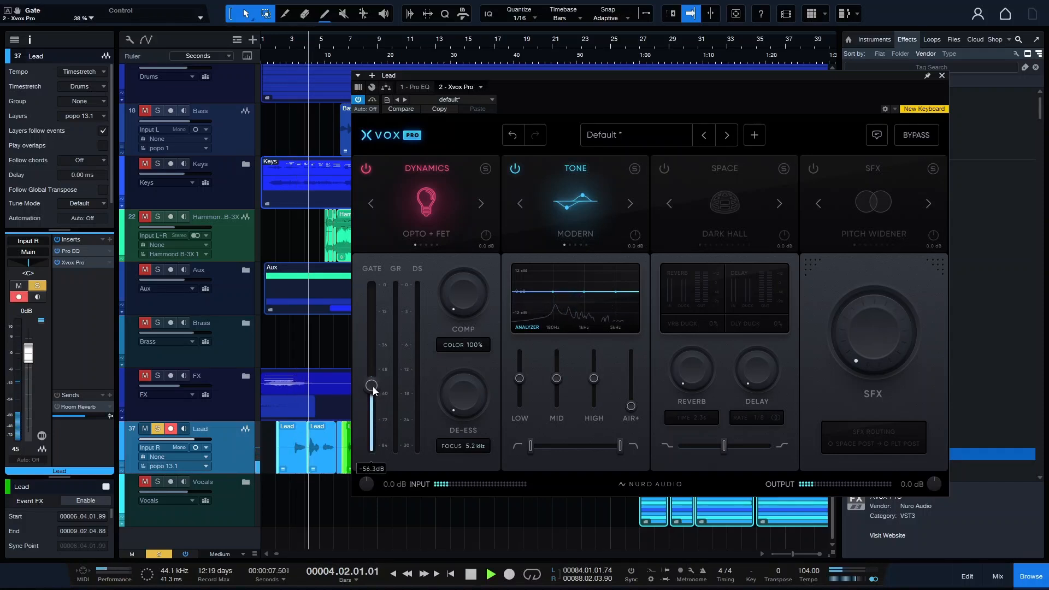
left_click_drag(374, 388, 374, 366)
key("space")
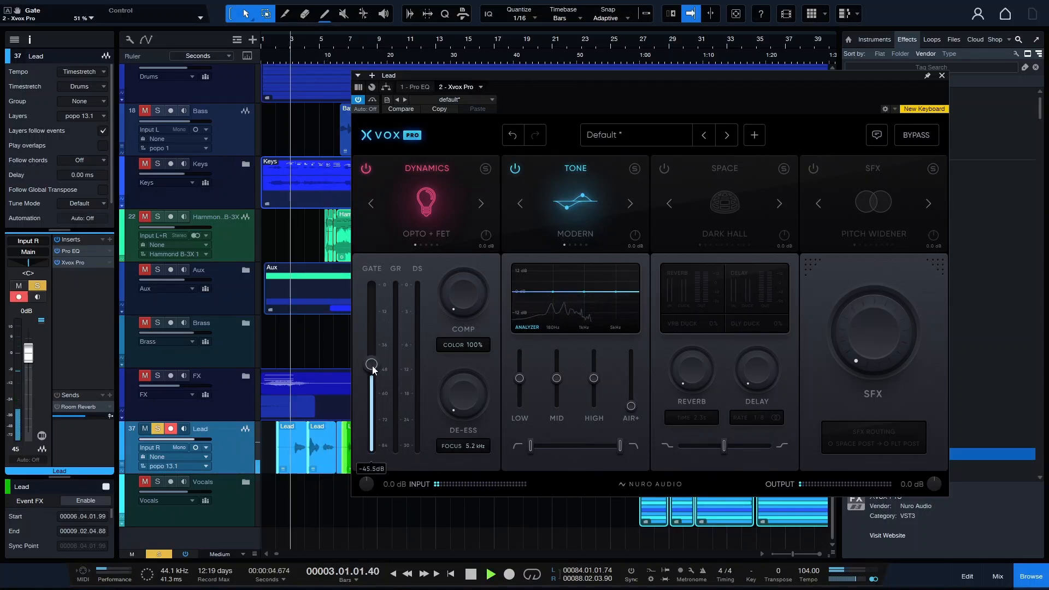
key("space")
Replay the first Lead phrase from bar 3 to check the gate.
left_click(291, 48)
key("space")
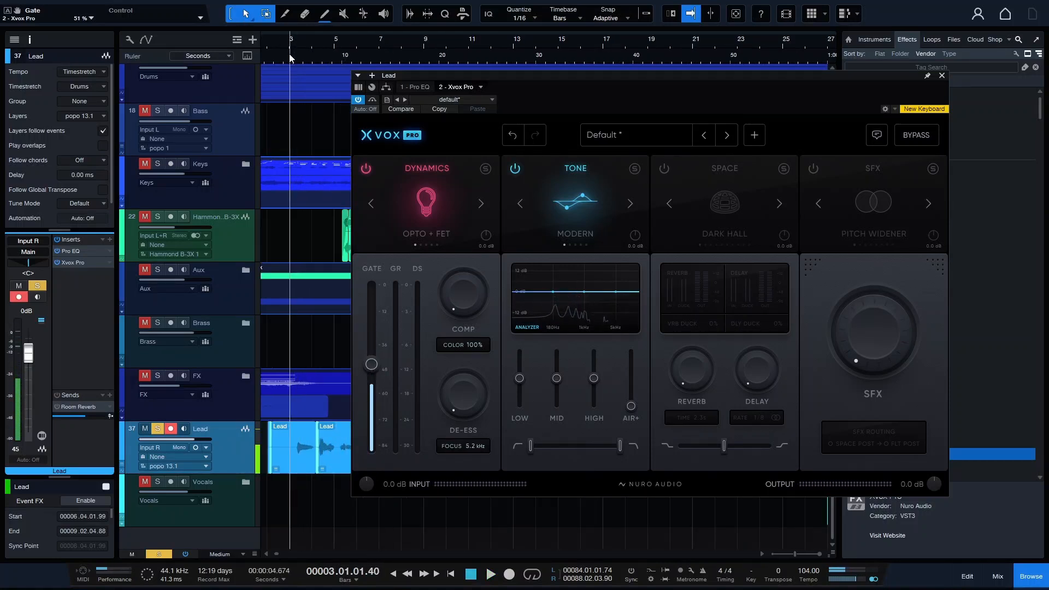
key("space")
scroll(297, 47, "up", 3)
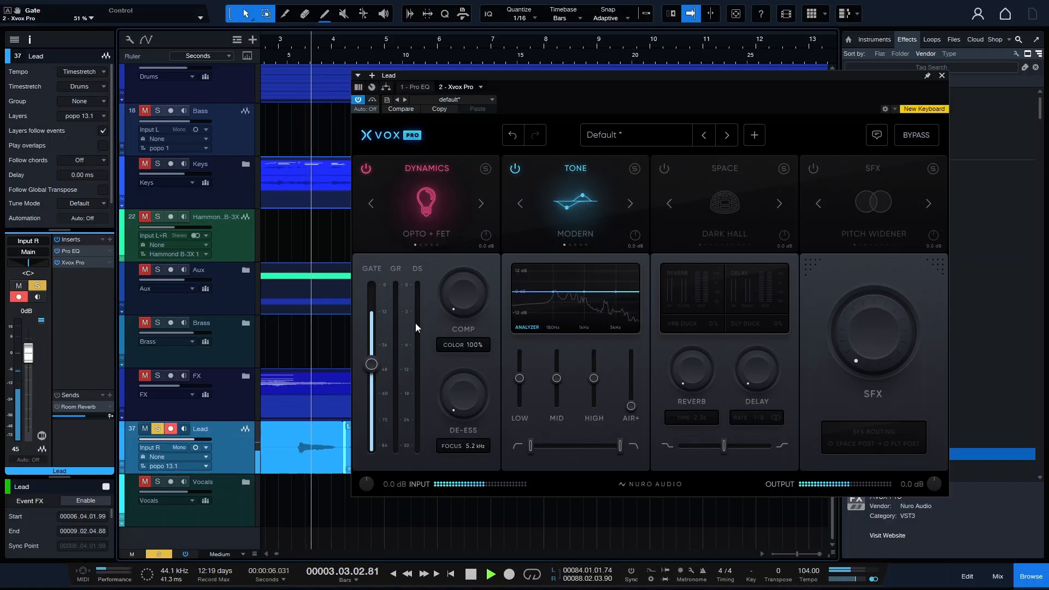
key("space")
Set the Xvox Pro compression amount to 23% and audition the Lead phrase.
mouse_move(458, 302)
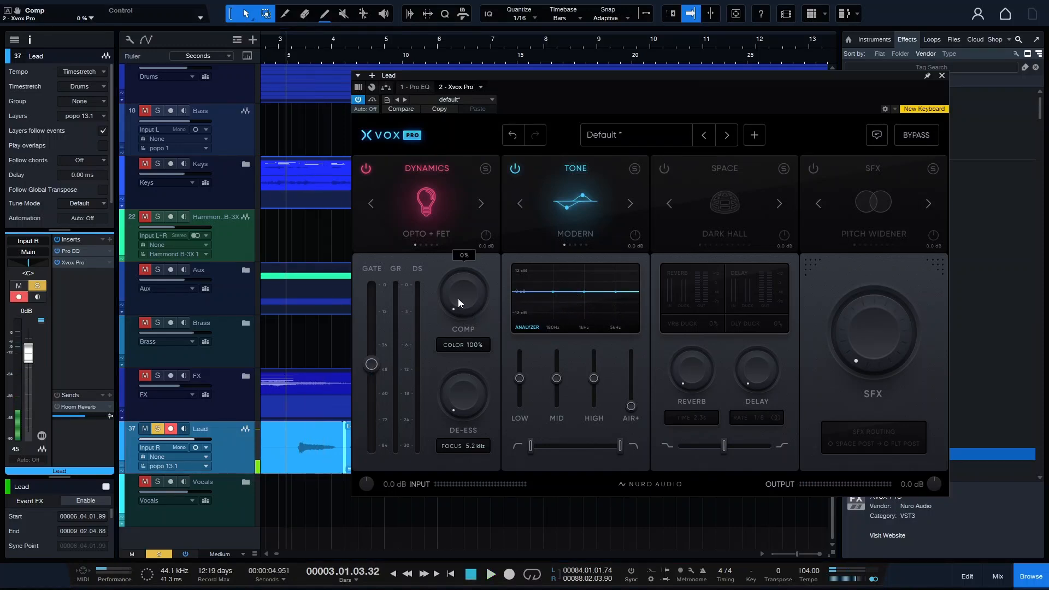
left_click_drag(446, 273, 447, 259)
key("space")
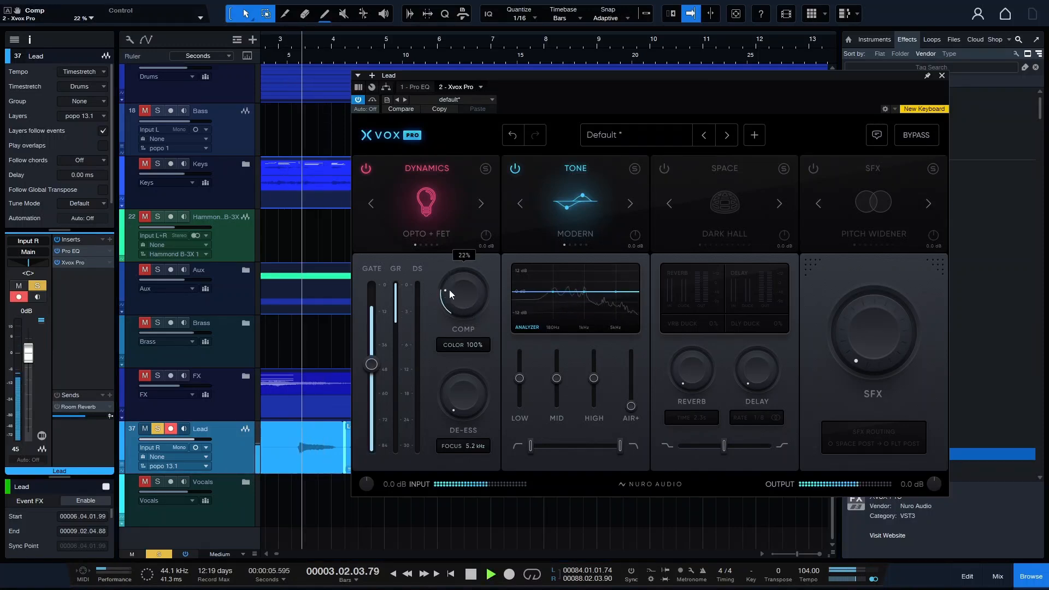
key("space")
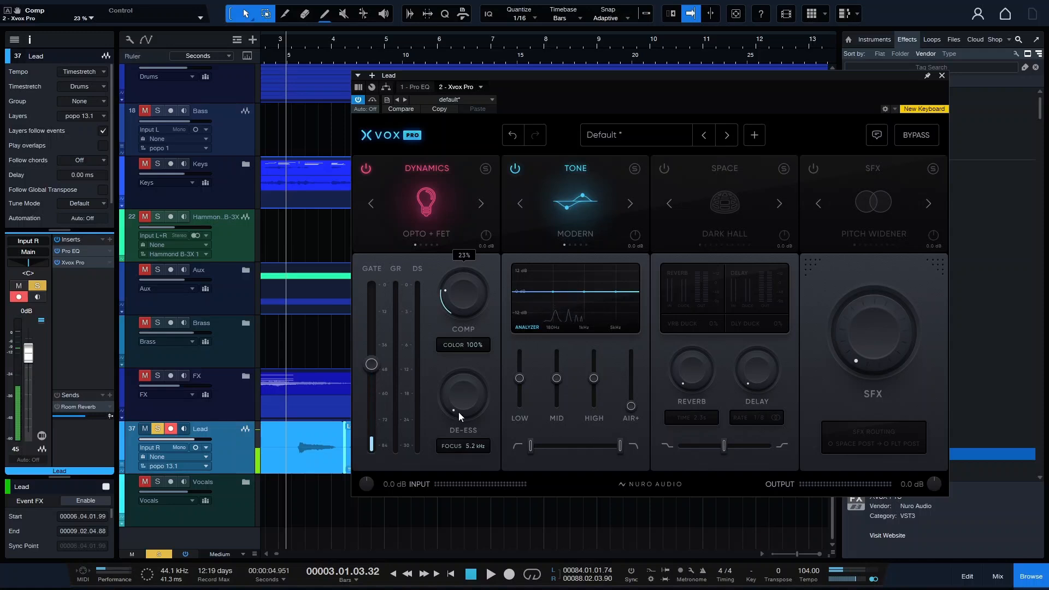
Set the Xvox Pro de-esser amount to 12% while the Lead plays.
left_click_drag(457, 408, 458, 406)
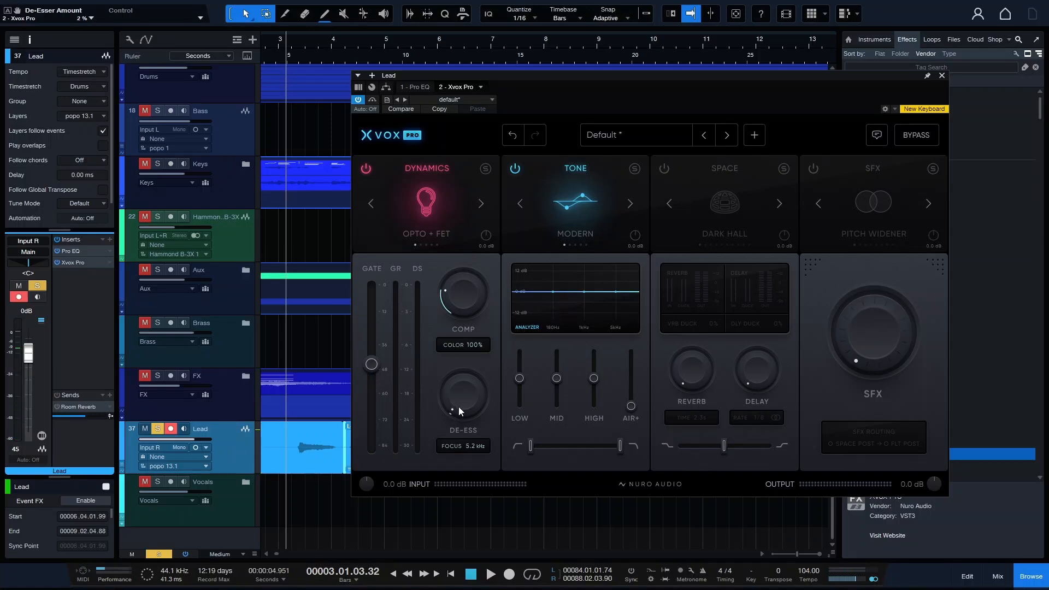
mouse_move(454, 405)
key("space")
left_click_drag(450, 395, 451, 391)
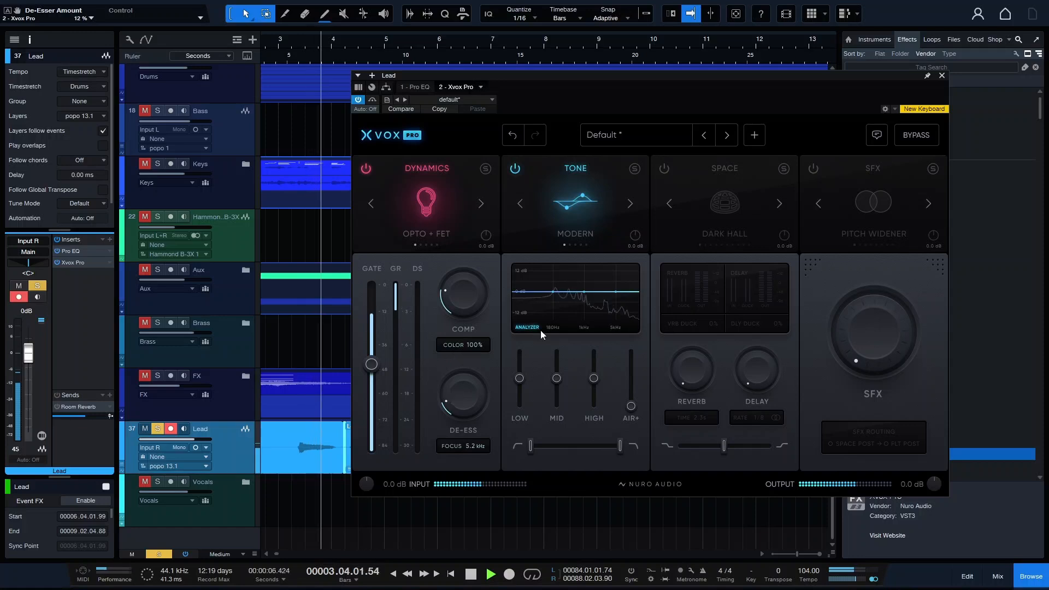
key("space")
Try the Tone Low band at -100%, reset it, and set the high-pass filter to 42 Hz while auditioning the Lead.
left_click_drag(519, 378, 520, 407)
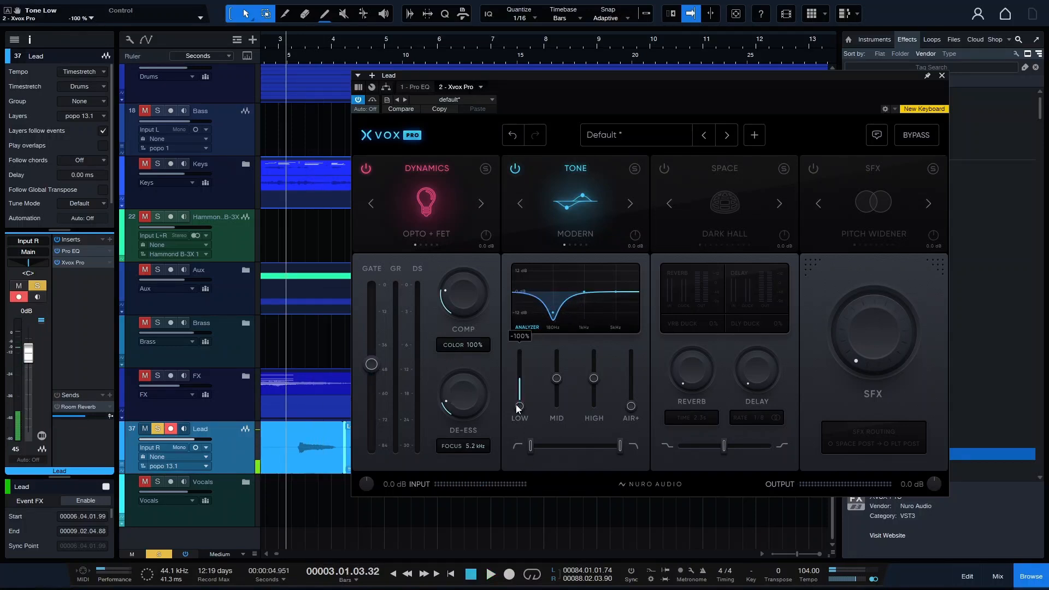
double_click(519, 406)
mouse_move(532, 447)
left_mouse_down()
mouse_move(550, 447)
mouse_move(540, 448)
left_mouse_up()
key("space")
Enable the Space module in Xvox Pro and set its reverb level to 23% while auditioning the Lead phrase.
key("space")
key("space")
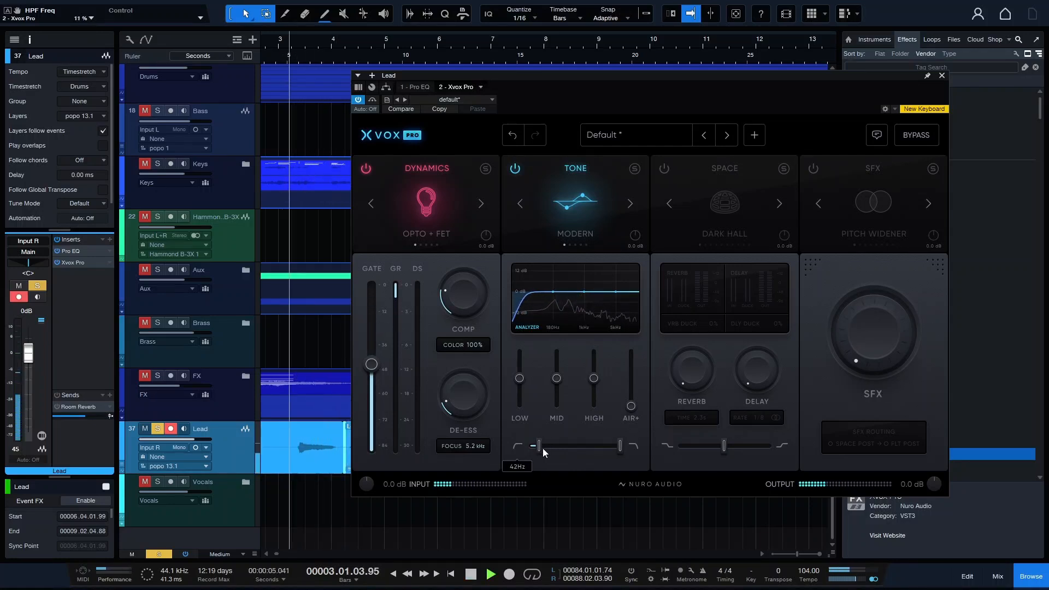
key("space")
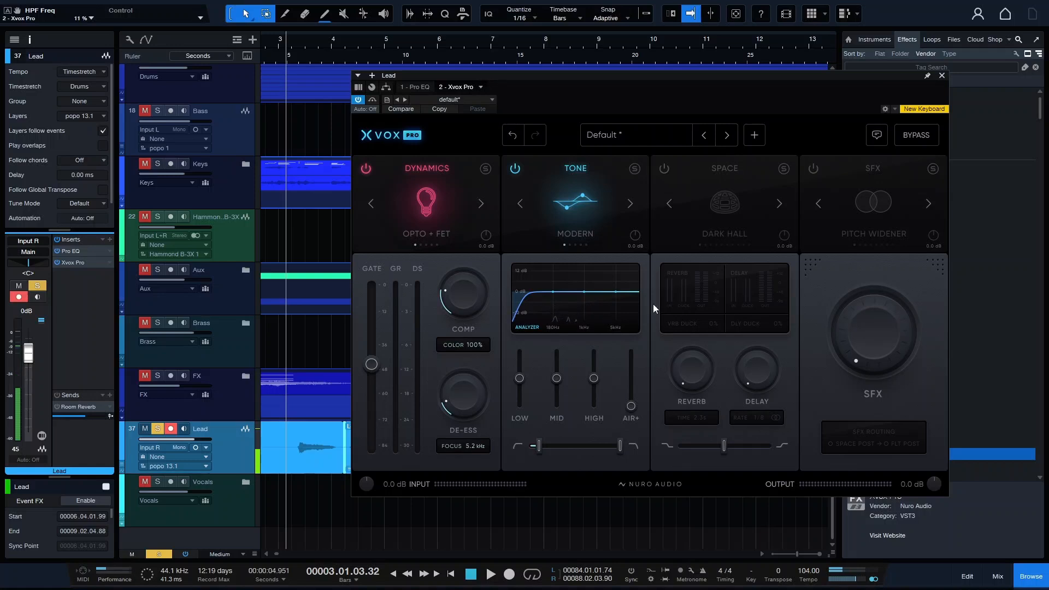
left_click(664, 169)
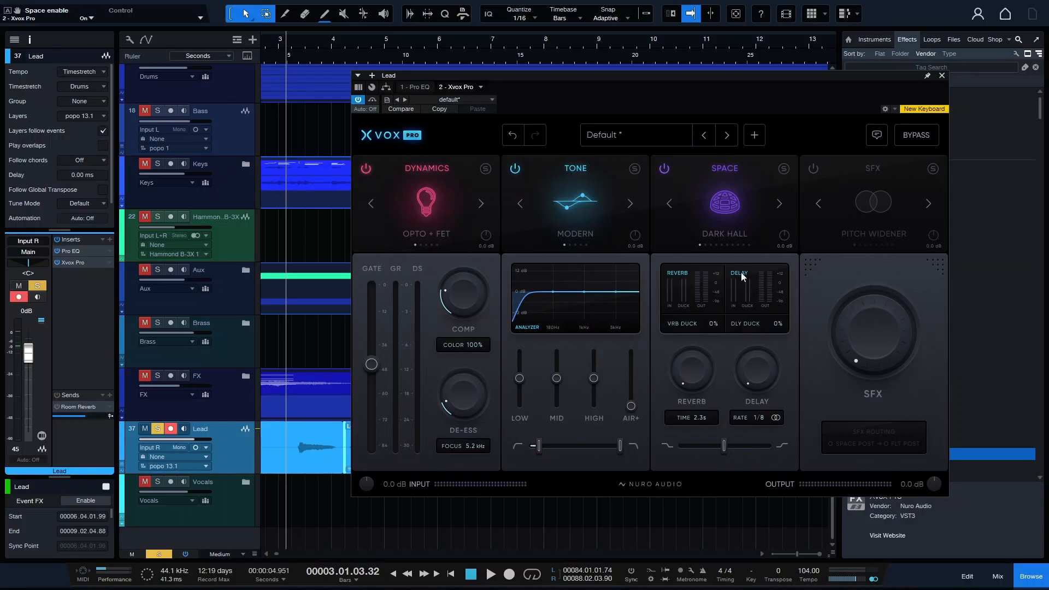
mouse_move(693, 375)
key("space")
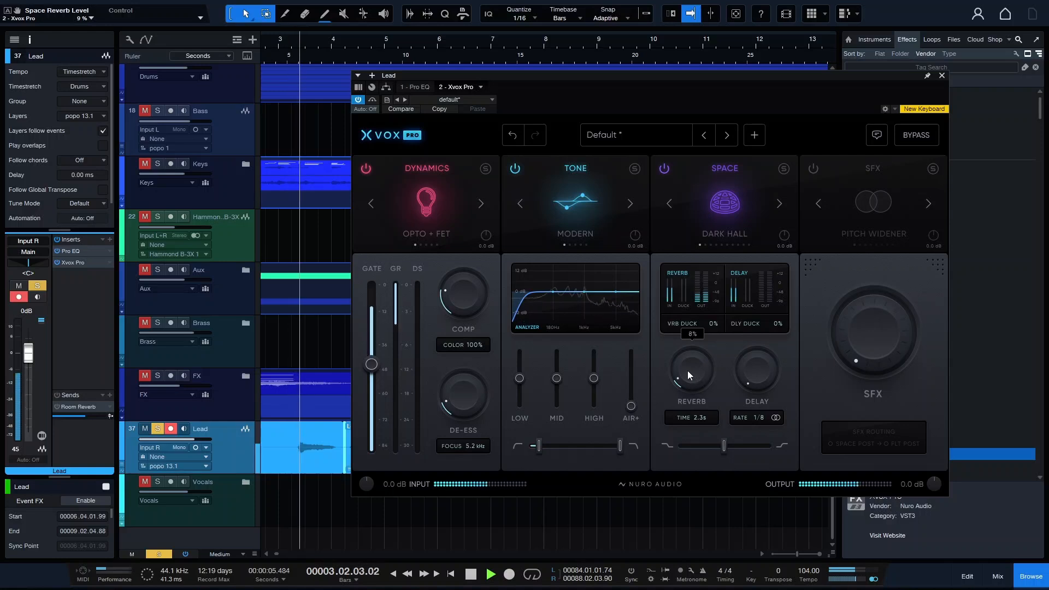
left_click_drag(687, 370, 674, 323)
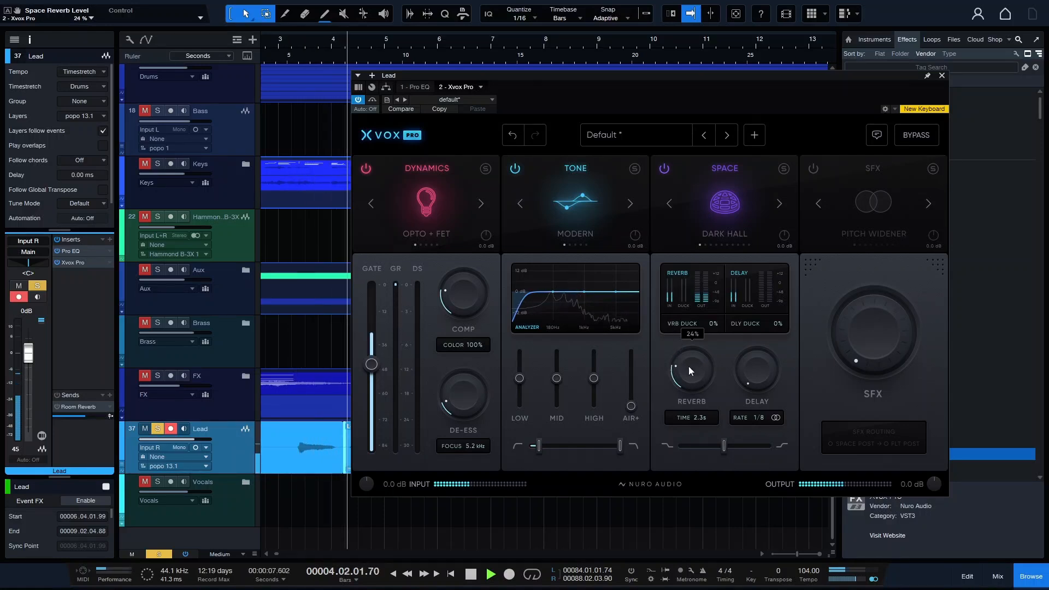
key("space")
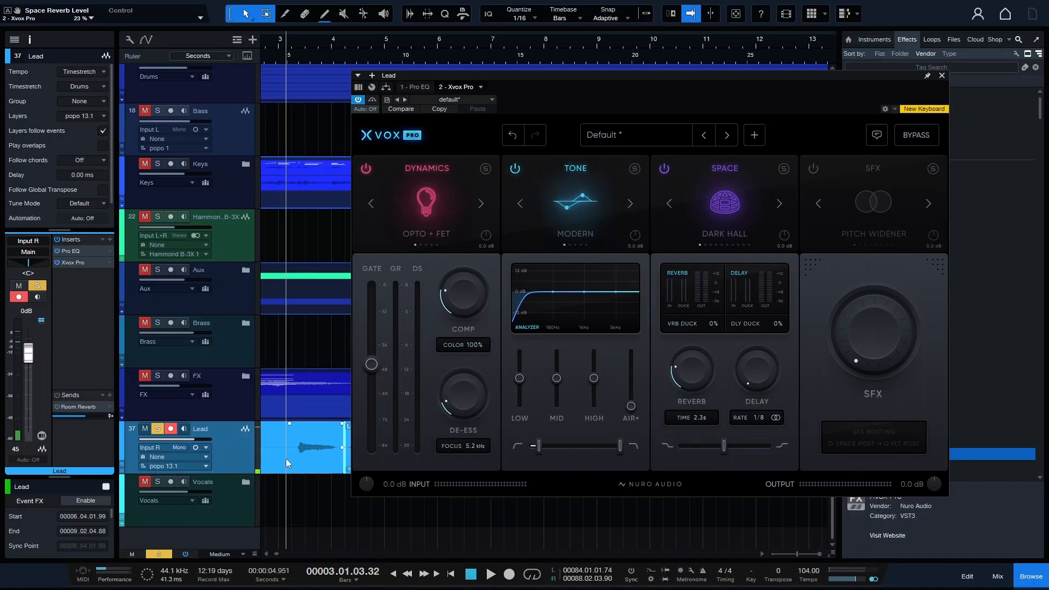
Enlarge the Lead track, switch its channel from mono to stereo, and audition the phrase with reverb.
left_click_drag(247, 473, 248, 507)
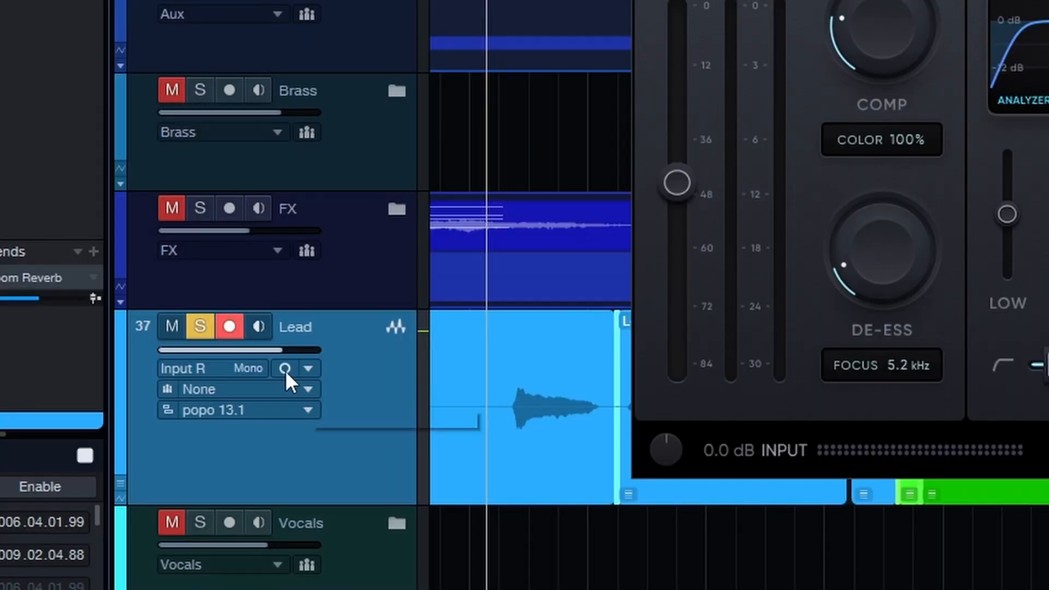
left_click(286, 369)
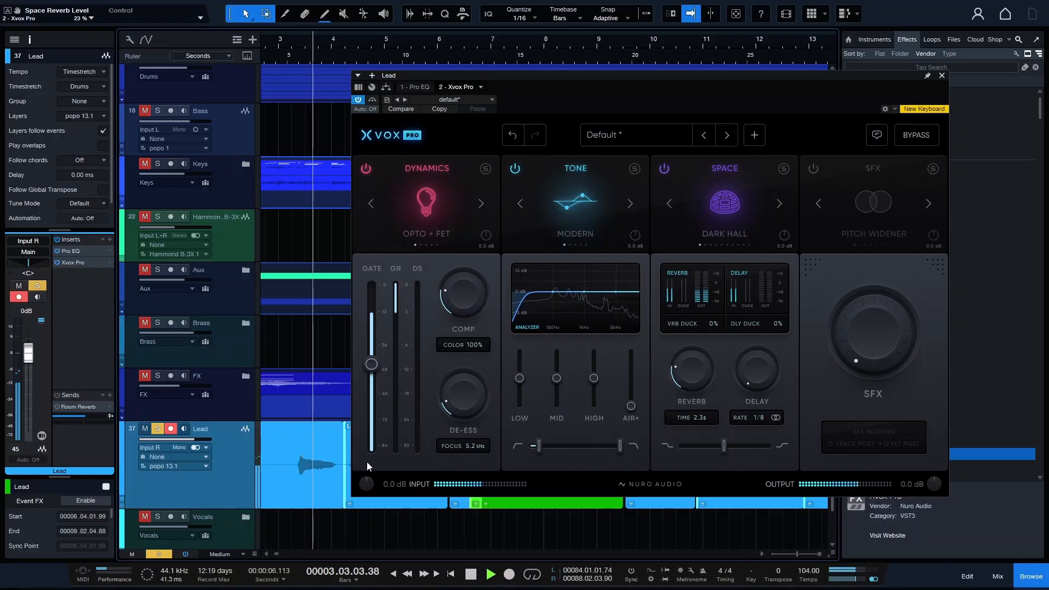
key("space")
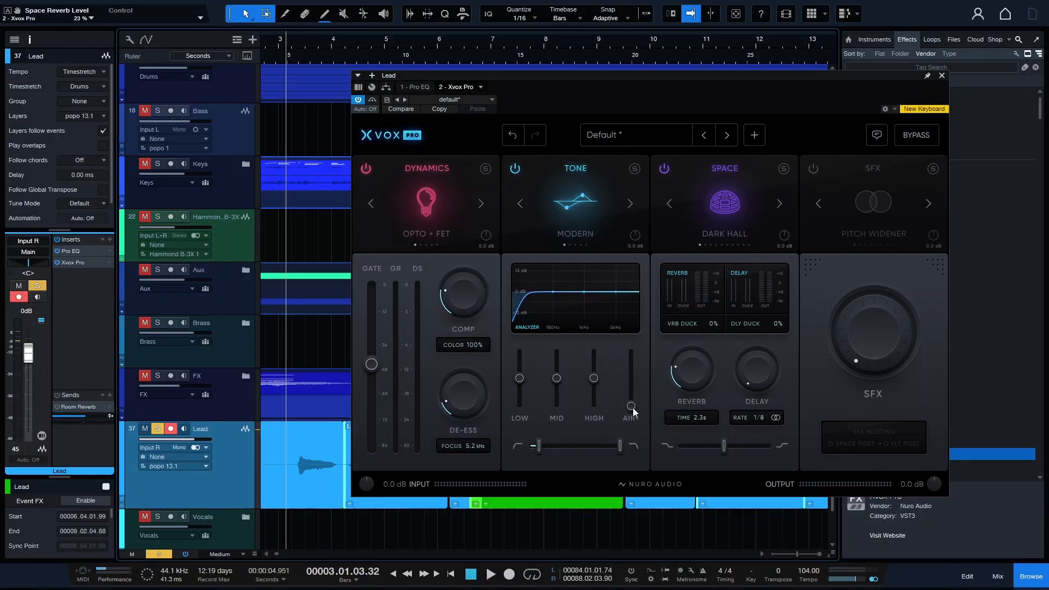
Raise the Tone High band to +31% and set Air+ to 29% while auditioning the Lead phrase.
left_click_drag(593, 378, 588, 369)
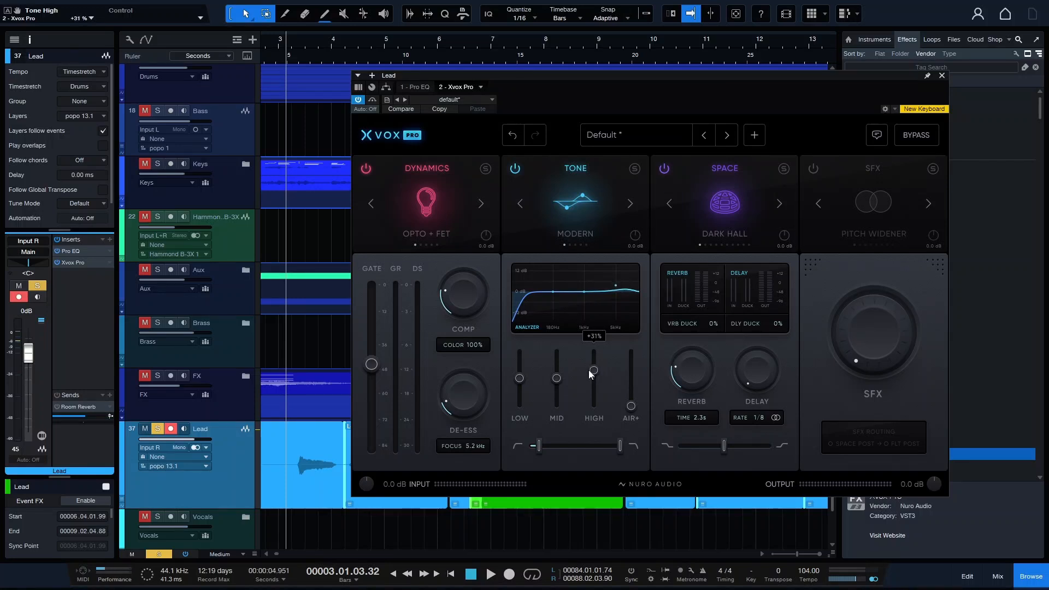
left_click(631, 406)
left_click_drag(633, 407, 632, 396)
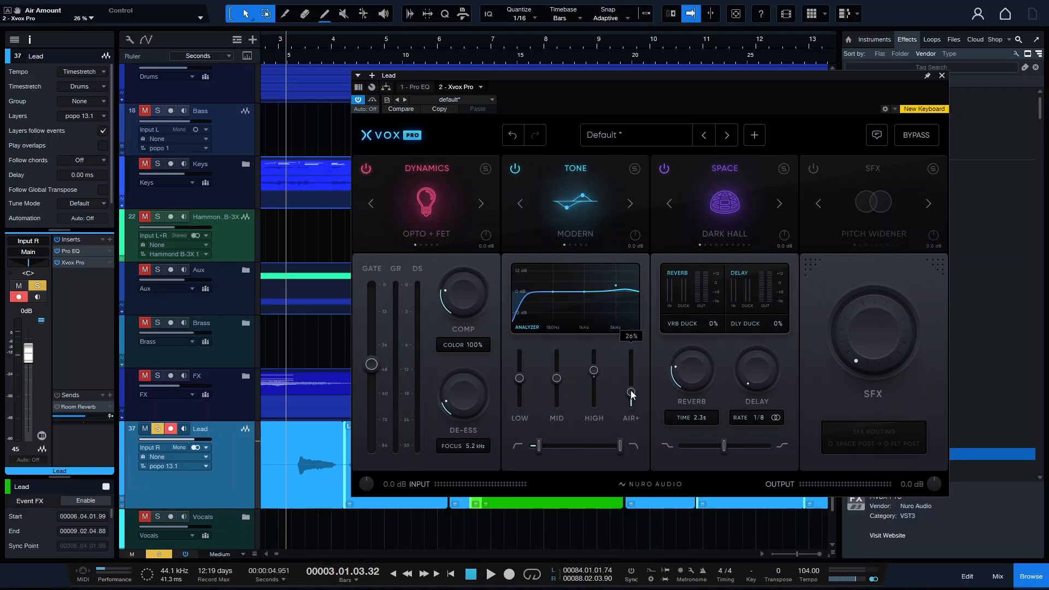
key("space")
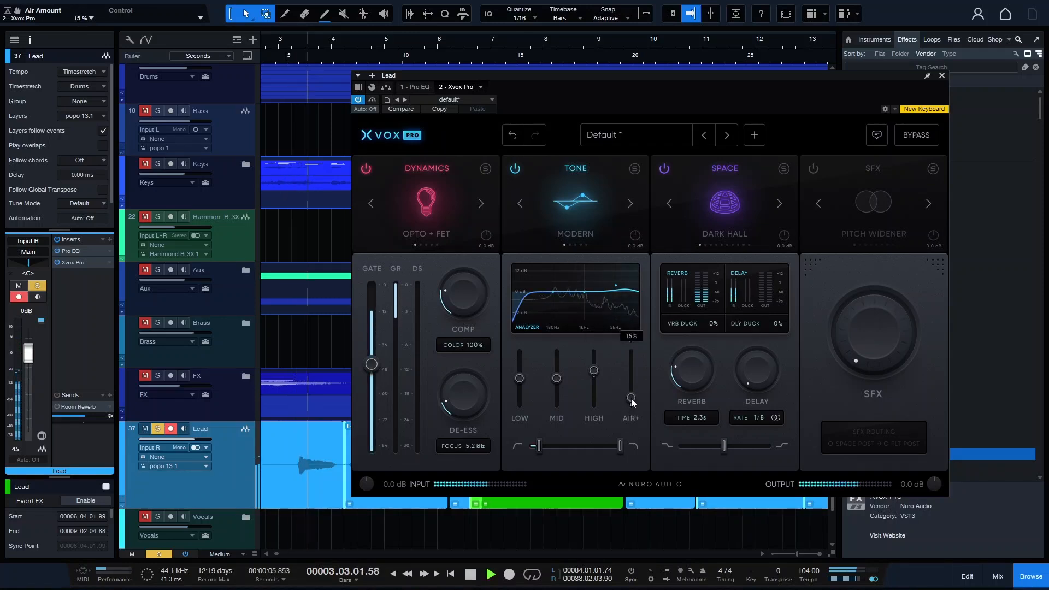
left_click_drag(631, 394, 632, 395)
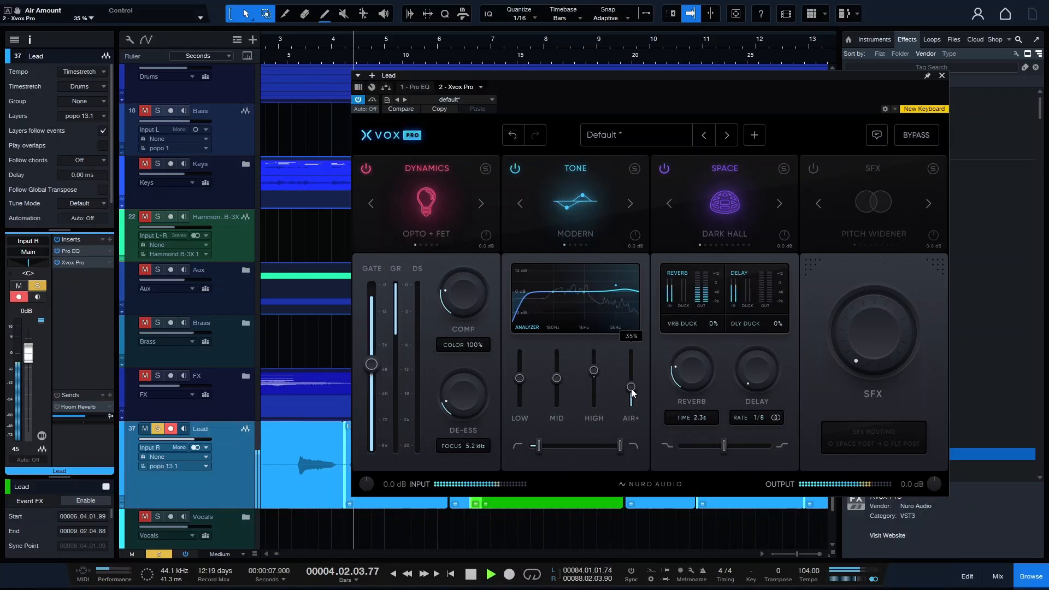
key("space")
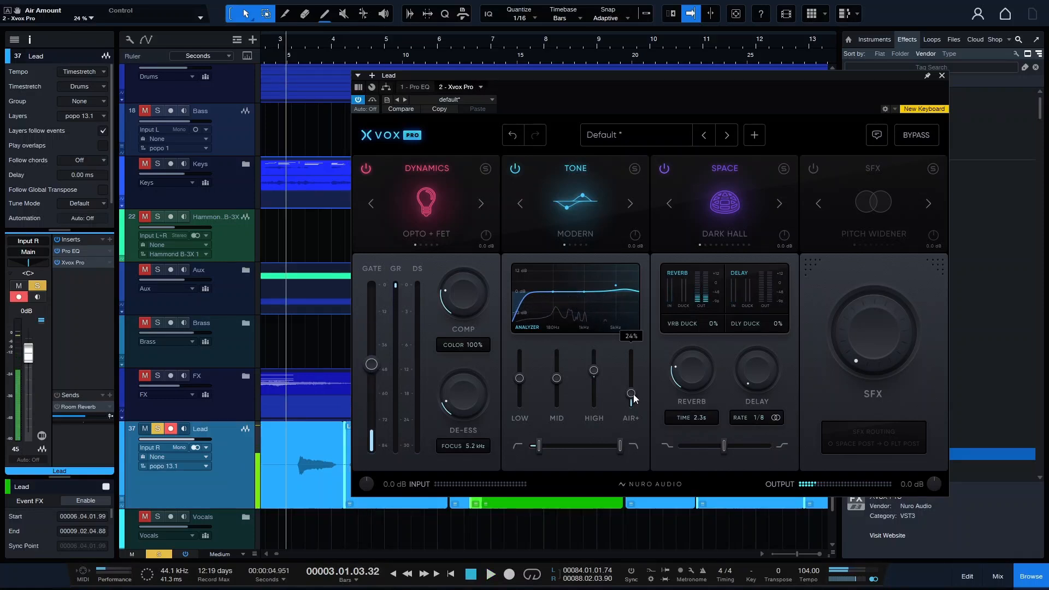
left_click_drag(632, 396, 632, 390)
key("space")
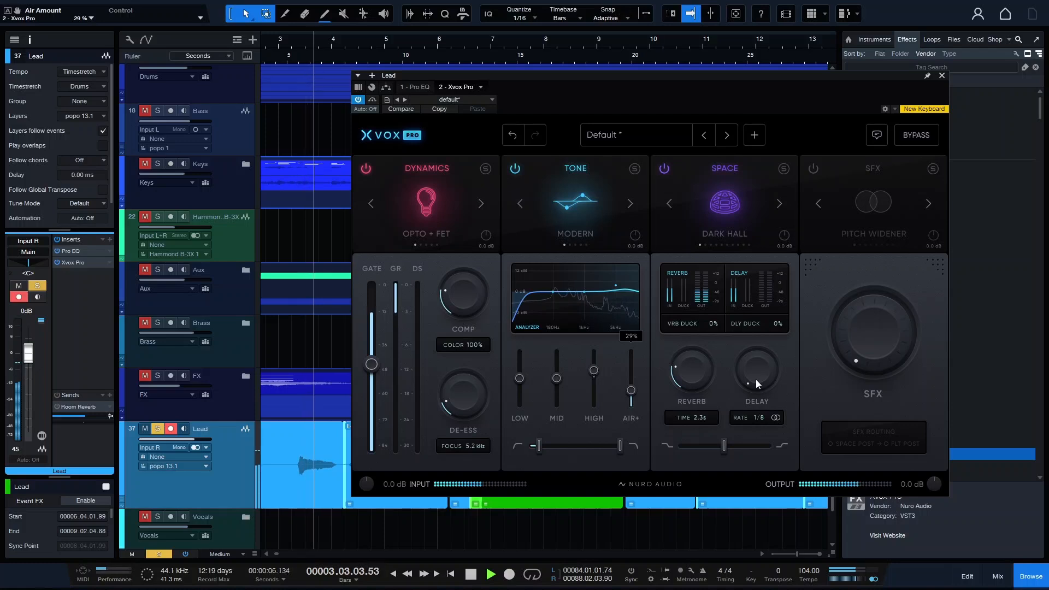
Set the Space delay level to 10% and audition the Lead phrase.
key("space")
left_click_drag(757, 384, 745, 343)
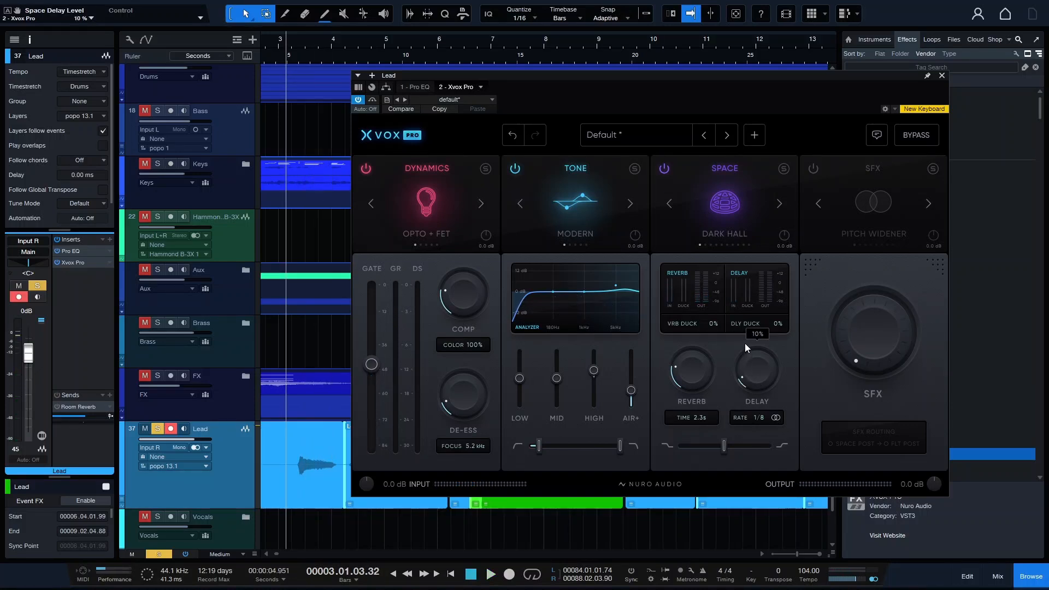
key("space")
key("space")
Switch the Xvox Pro Tone mode from Modern to Clear and audition the Lead phrase.
mouse_move(718, 96)
left_mouse_down()
mouse_move(701, 85)
mouse_move(745, 55)
mouse_move(674, 39)
mouse_move(707, 108)
left_mouse_up()
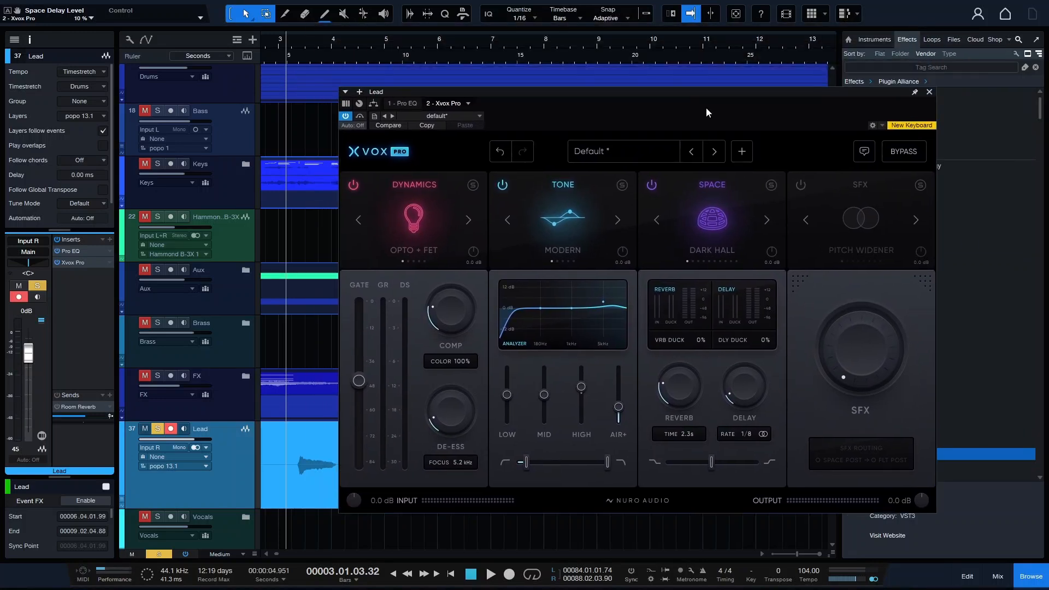
left_click(620, 219)
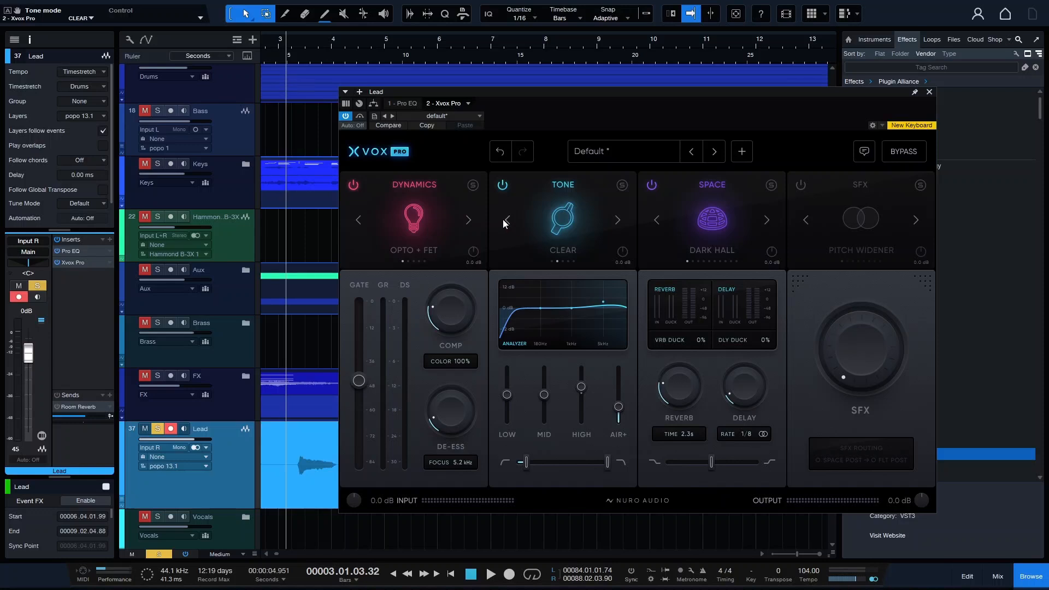
key("space")
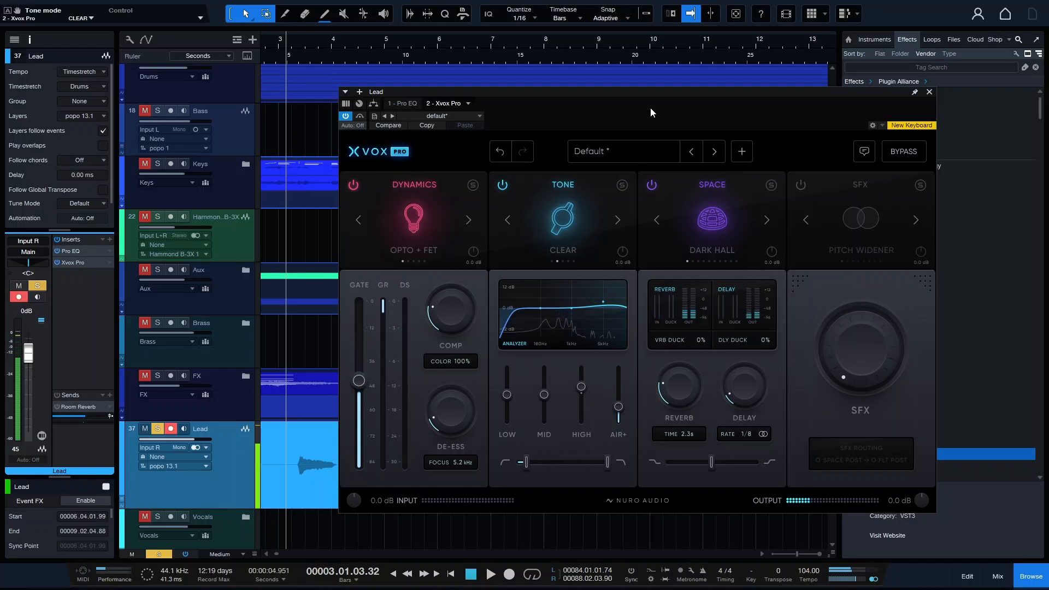
Compare the Lead phrase with Xvox Pro bypassed and active, and close the plug-in window.
left_click_drag(650, 107, 625, 105)
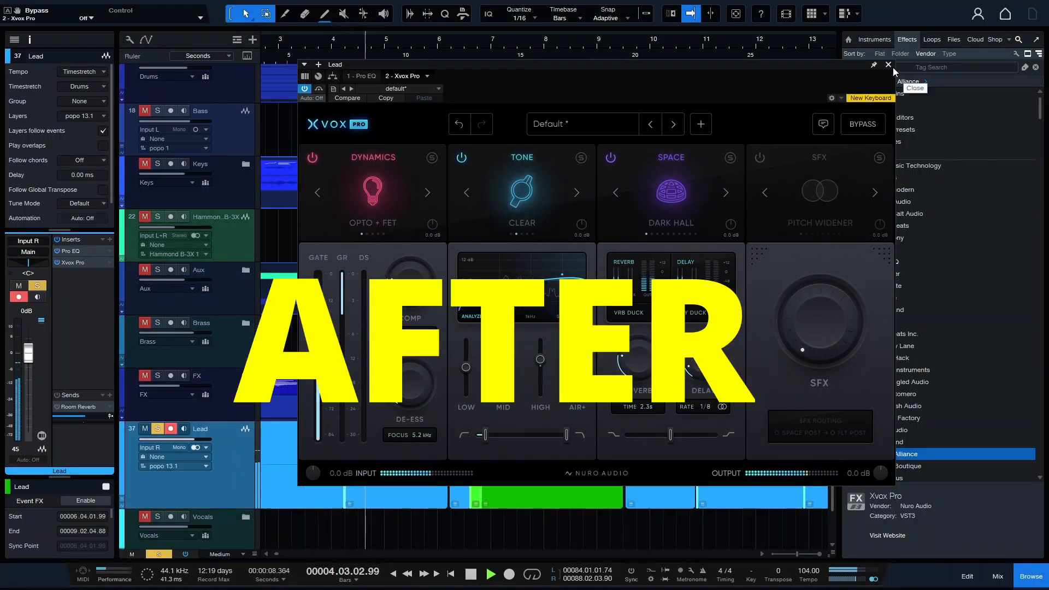
key("space")
left_click(889, 64)
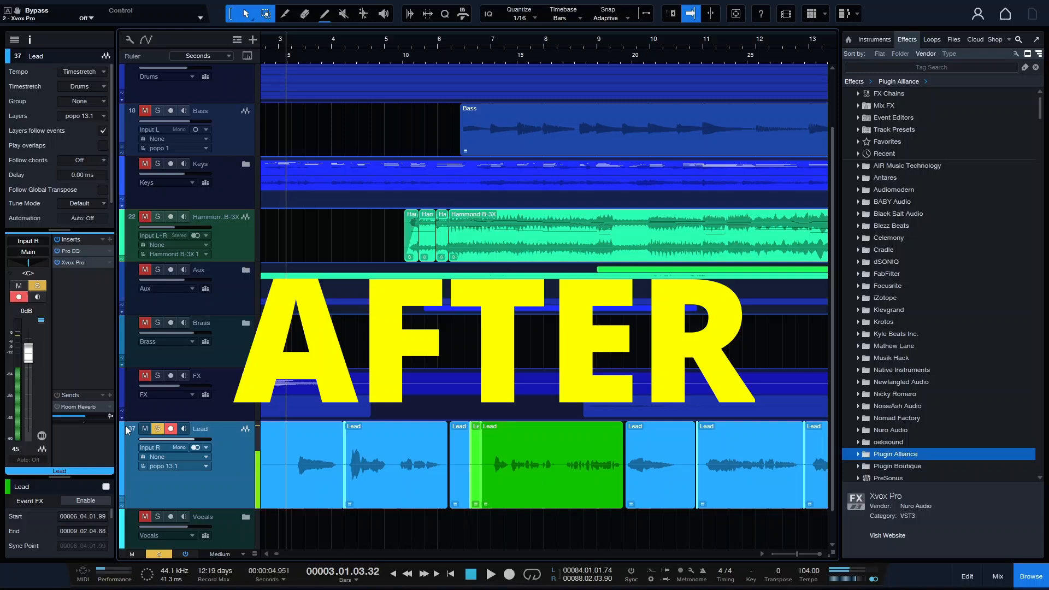
Unsolo the Lead track and play the full mix from the start of the song.
left_click(157, 429)
key("Home")
key("space")
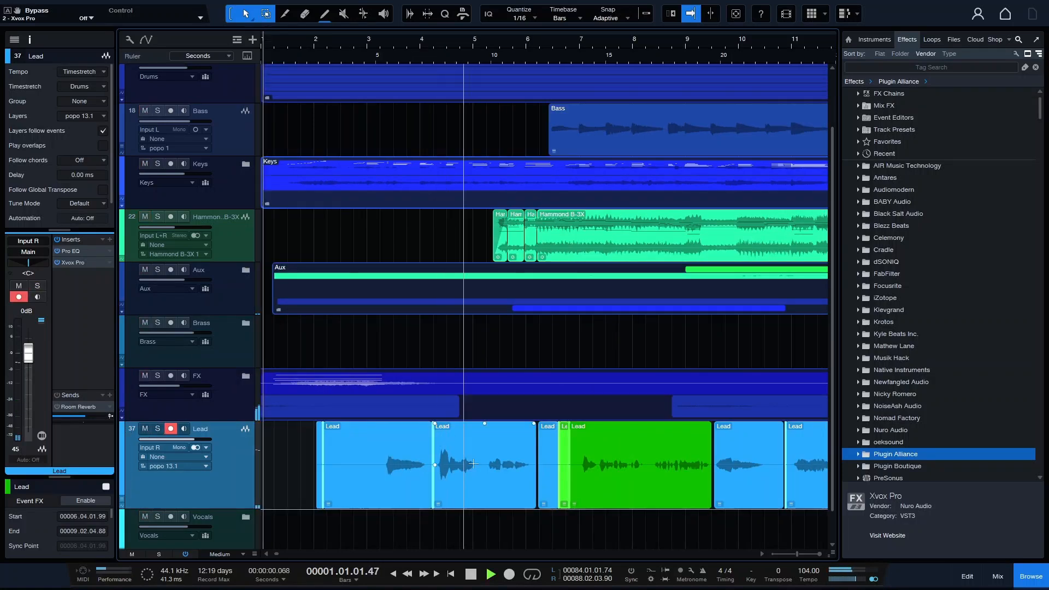
Balance the Lead track against the full mix by setting its volume to -1.3 dB during playback.
left_click_drag(201, 438, 199, 443)
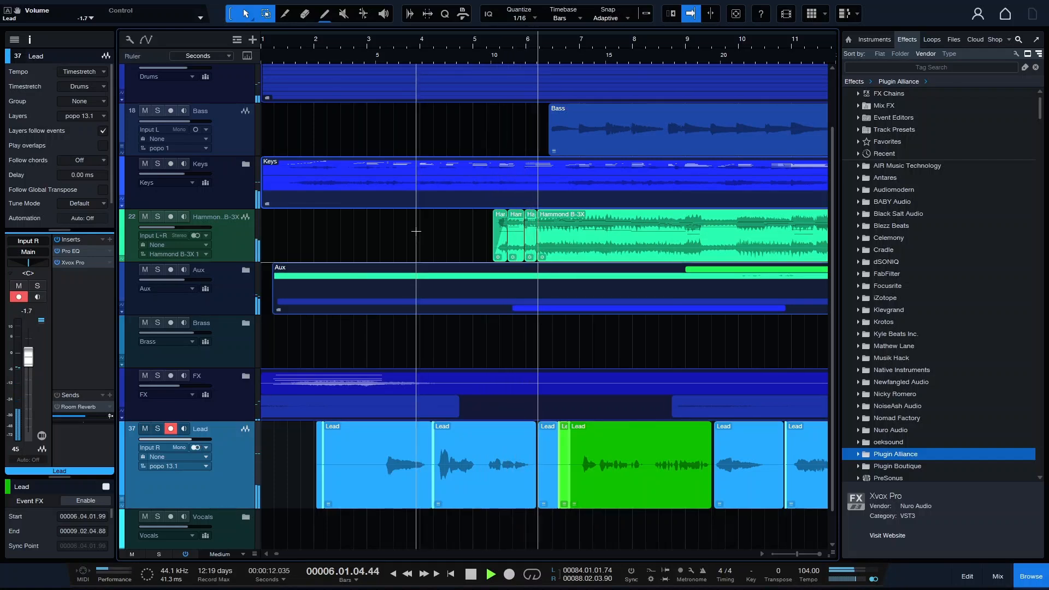
scroll(413, 226, "down", 3)
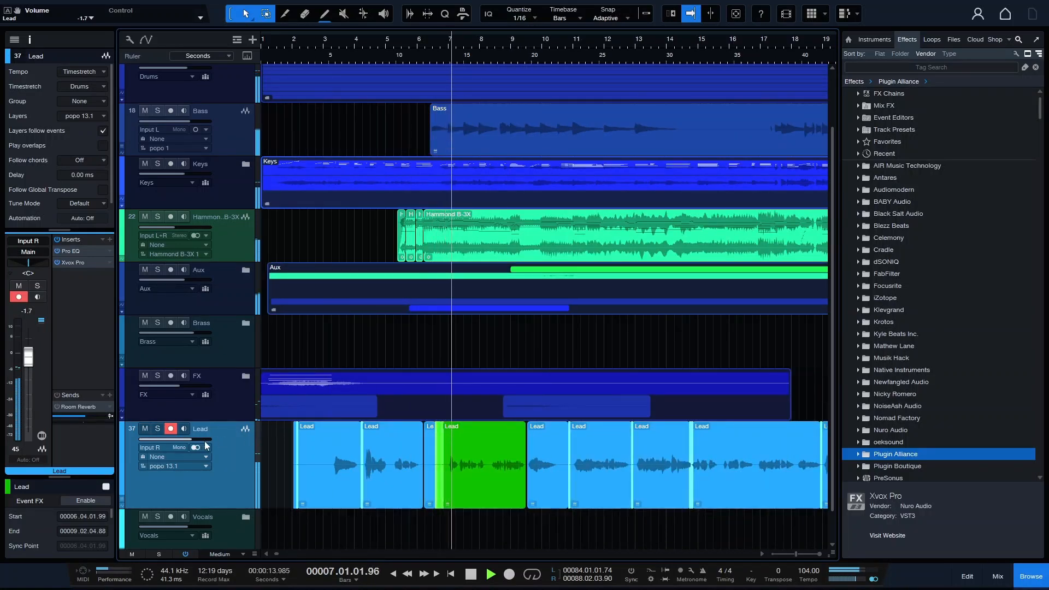
mouse_move(200, 444)
scroll(200, 441, "up", 1)
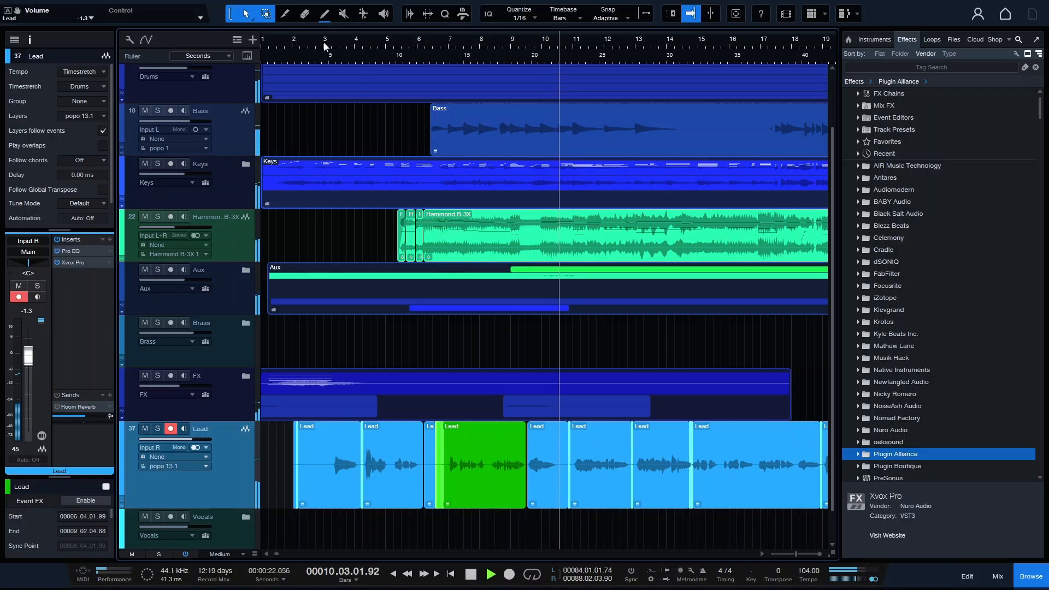
key("w")
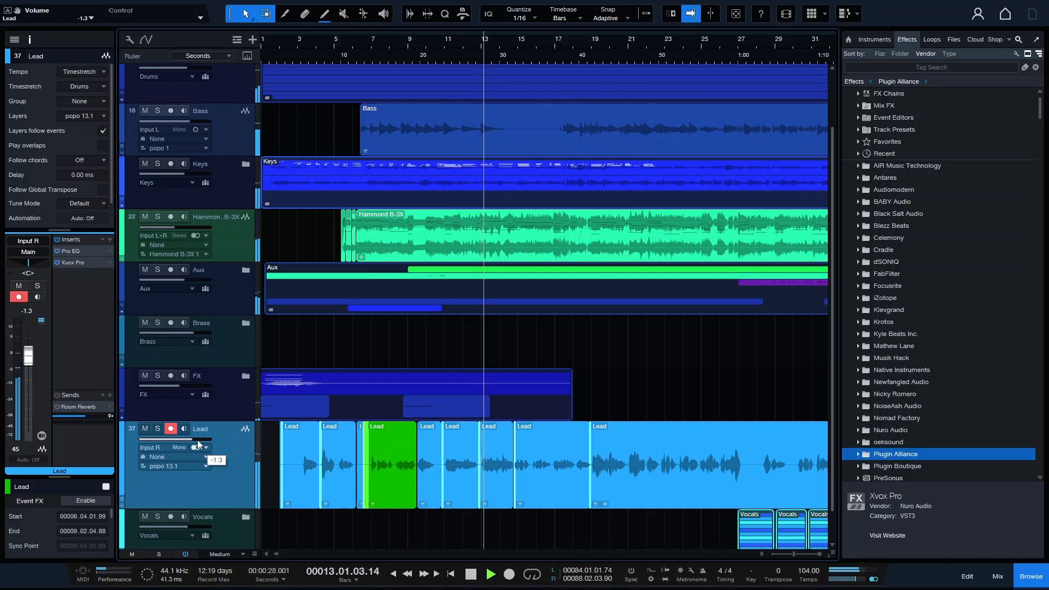
key("space")
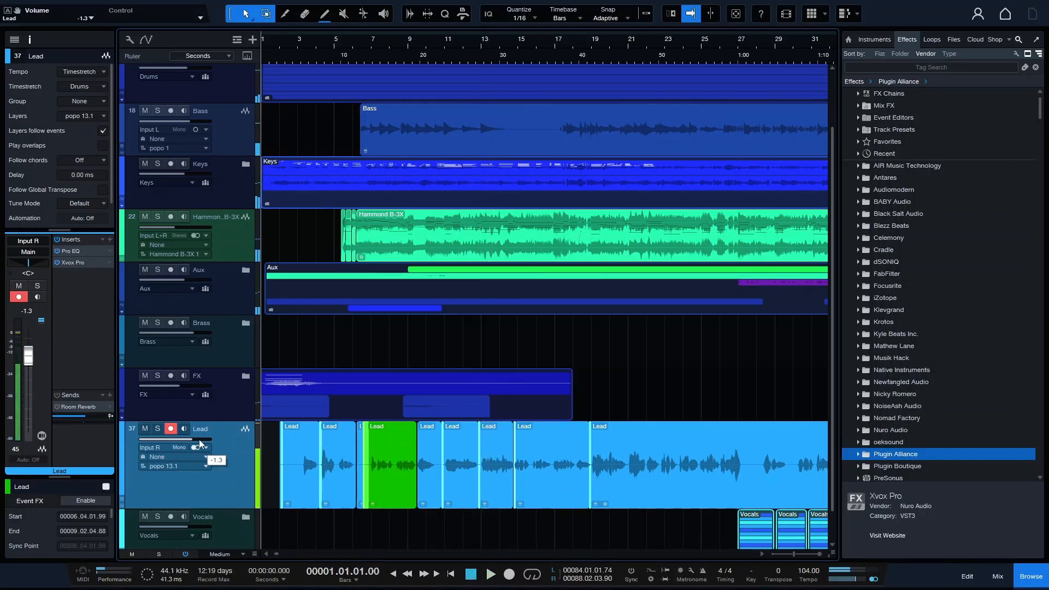
Add Vocal Rider Live Stereo after Xvox Pro on the Lead channel and position its window over the arrangement.
left_click(109, 239)
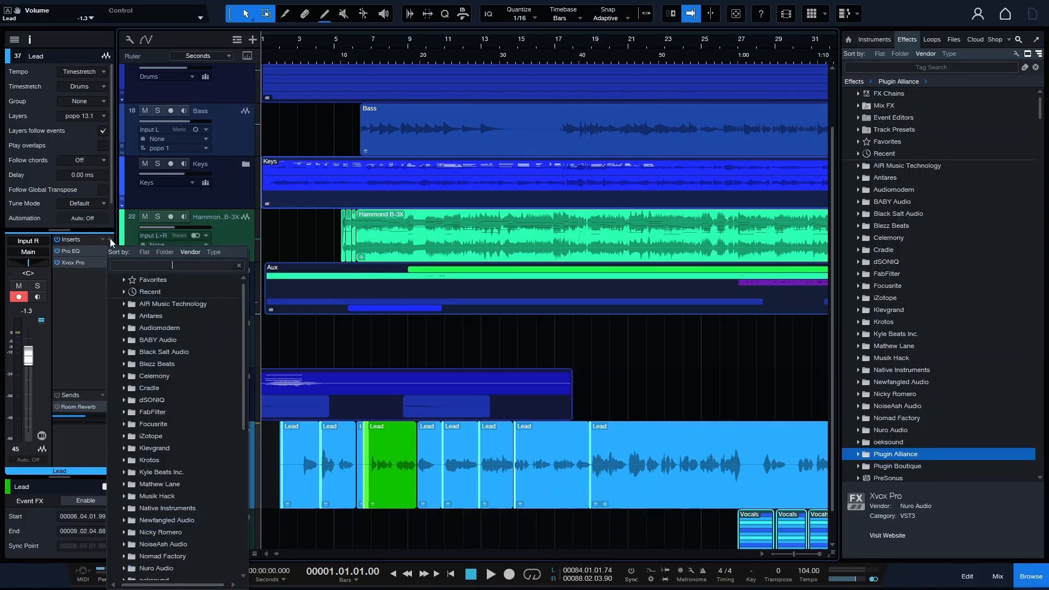
type("voc")
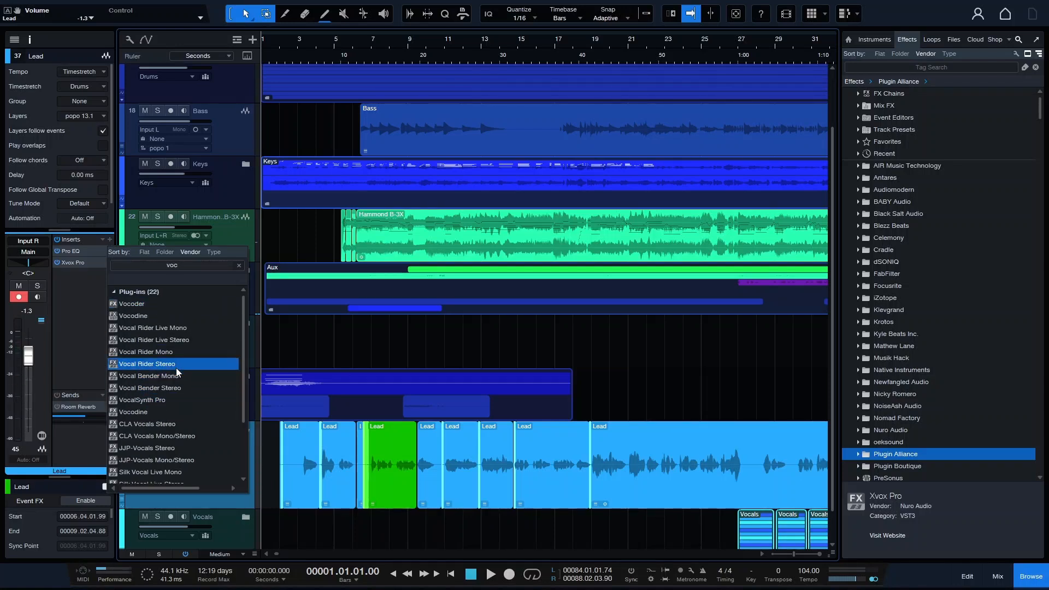
left_click(175, 339)
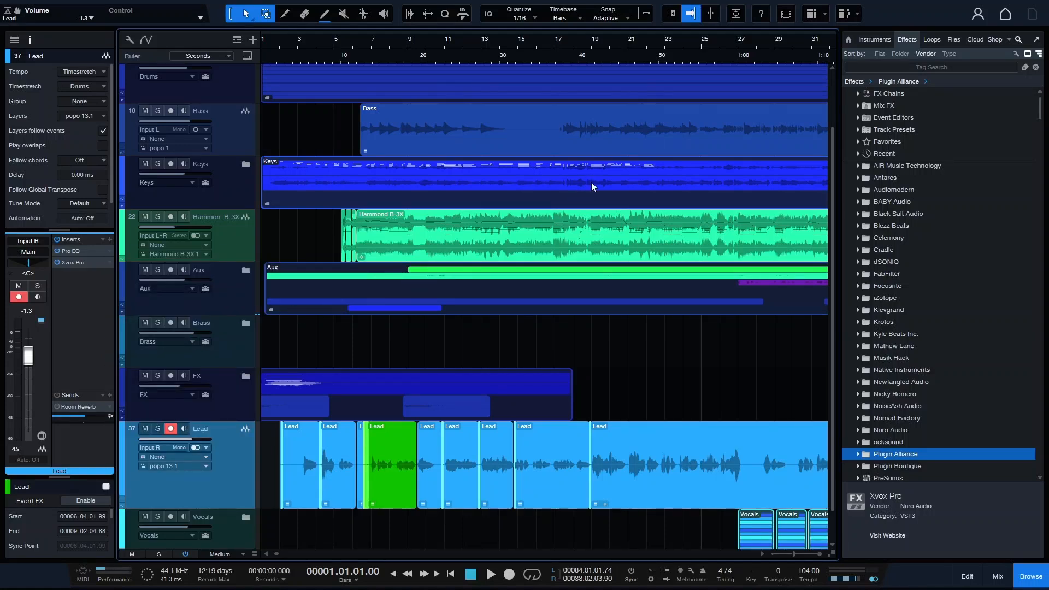
left_click_drag(412, 62, 560, 54)
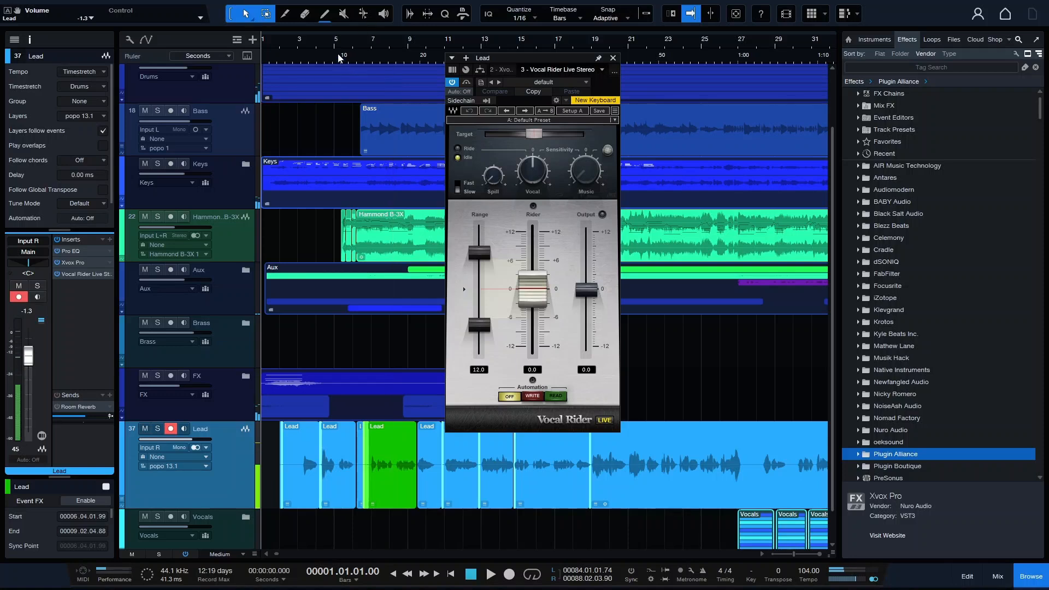
Set the Vocal Rider range minimum to 0.8 dB and maximum to 8.1 dB while the full mix plays.
key("space")
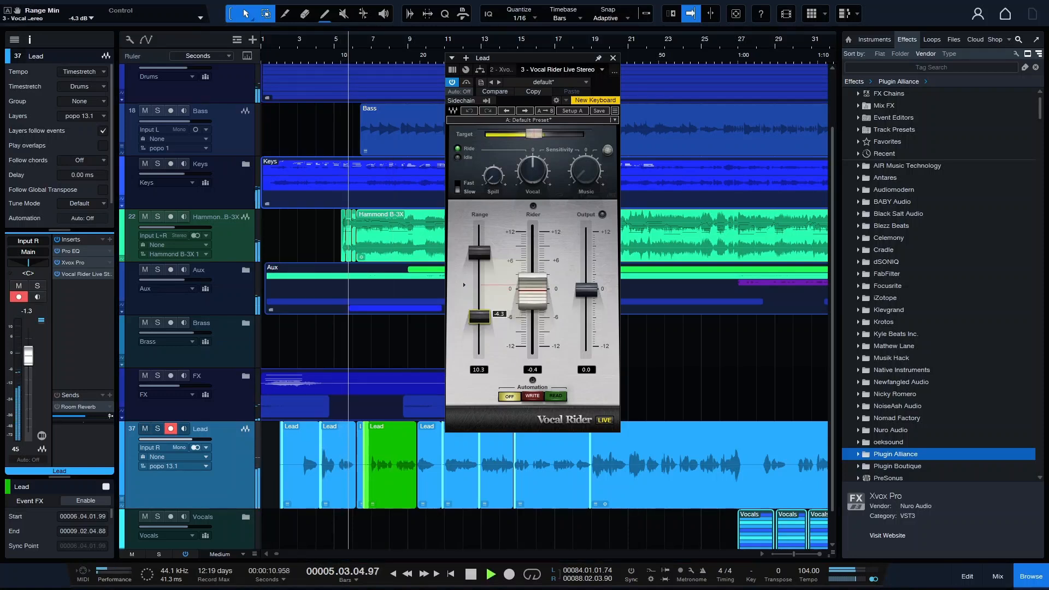
left_click_drag(479, 325, 479, 309)
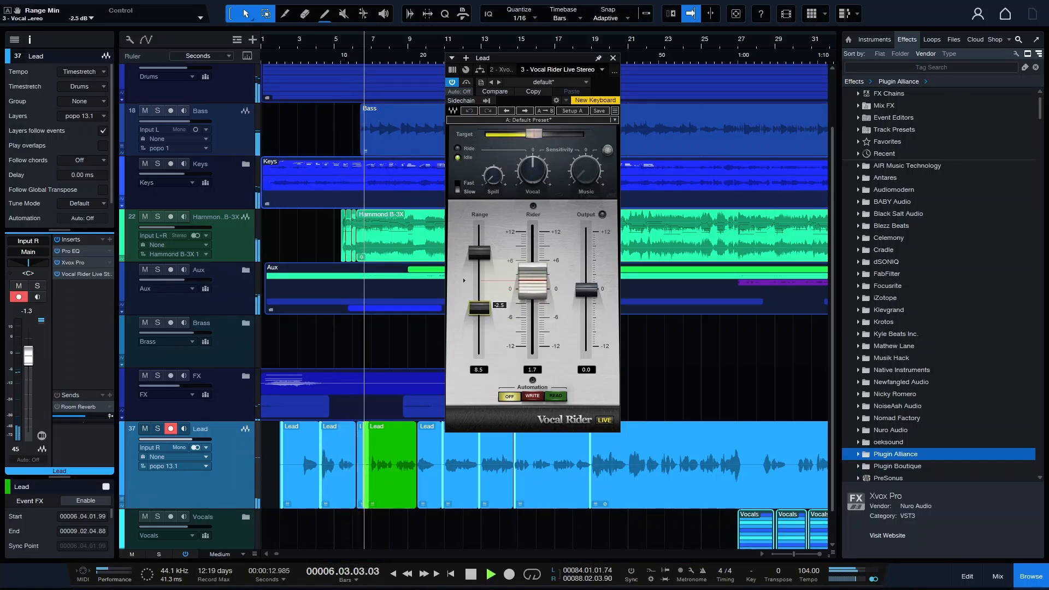
left_click_drag(479, 253, 479, 245)
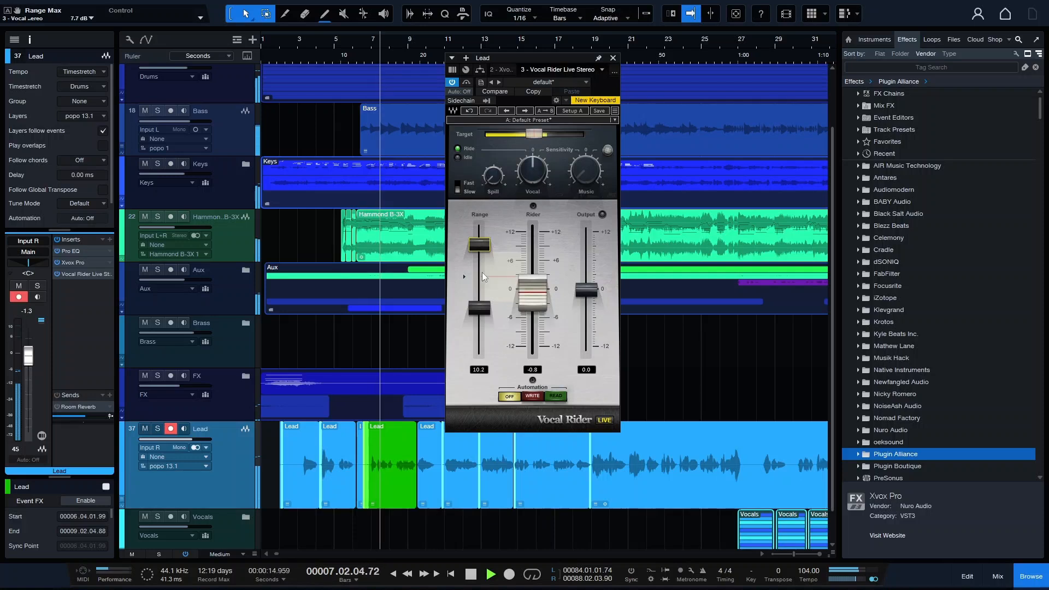
left_click_drag(479, 309, 479, 291)
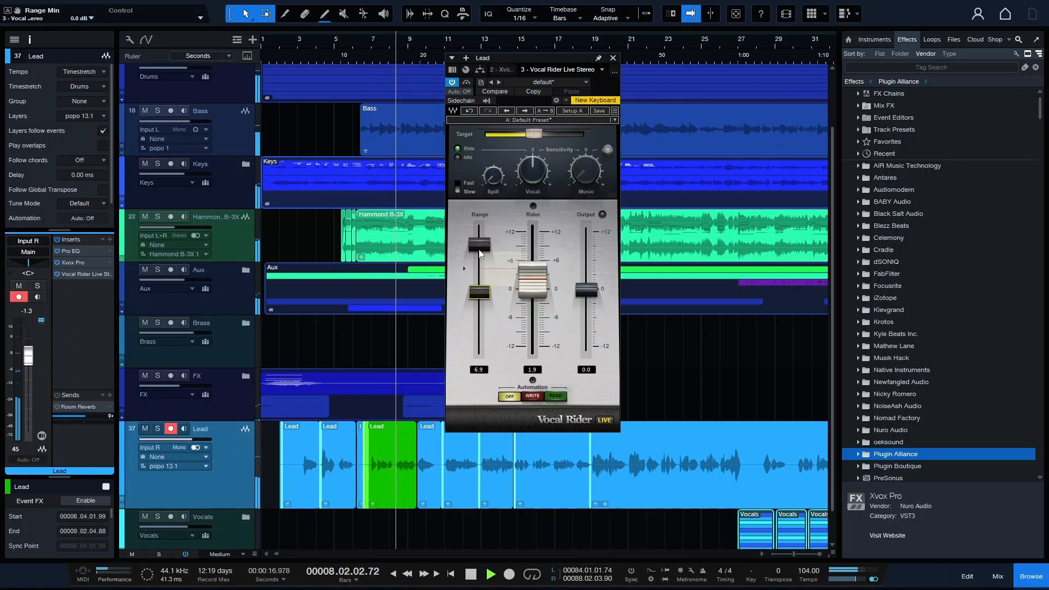
left_click_drag(479, 249, 479, 248)
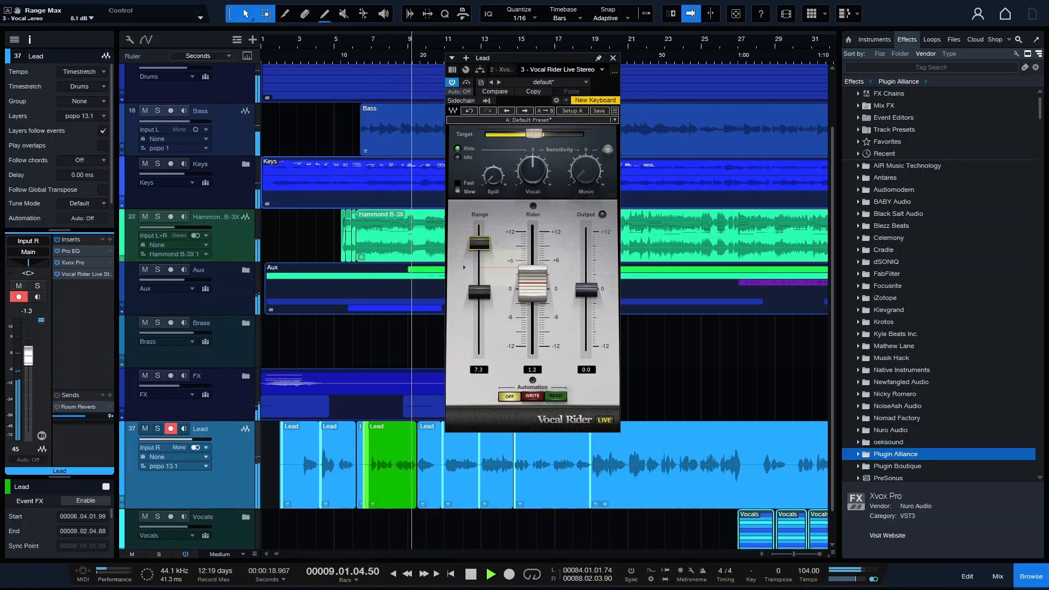
Set the Vocal Rider range minimum to 0.2 dB and its attack to Fast, and close its window.
left_click_drag(475, 293, 474, 295)
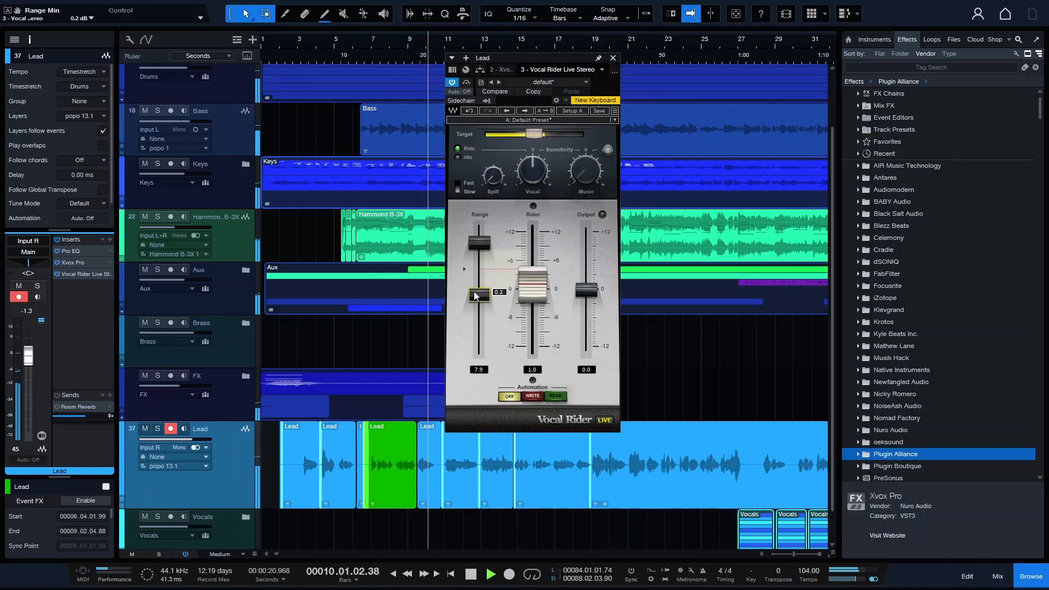
left_click(458, 186)
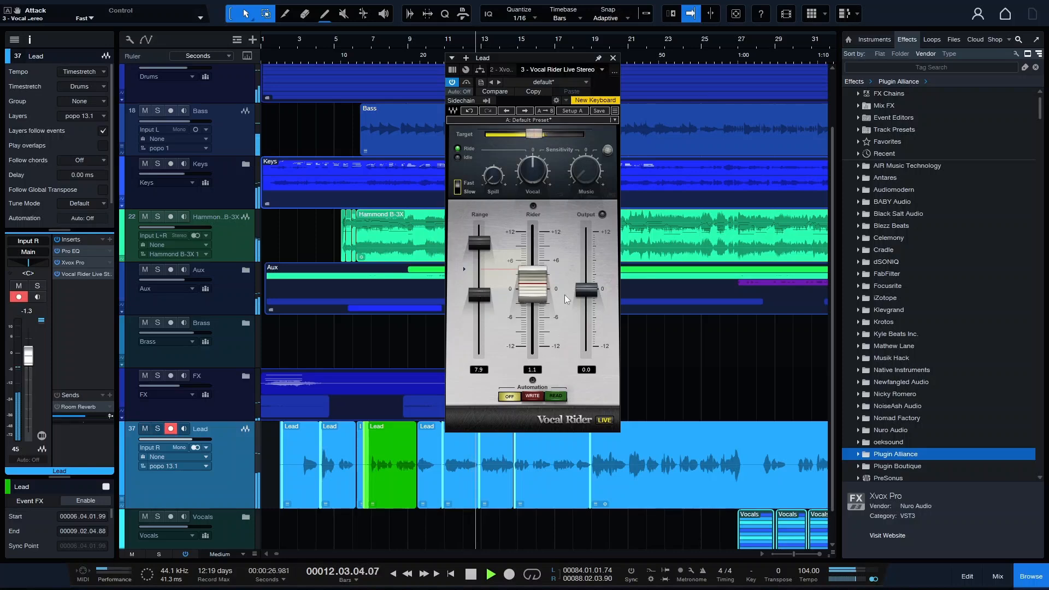
left_click(613, 58)
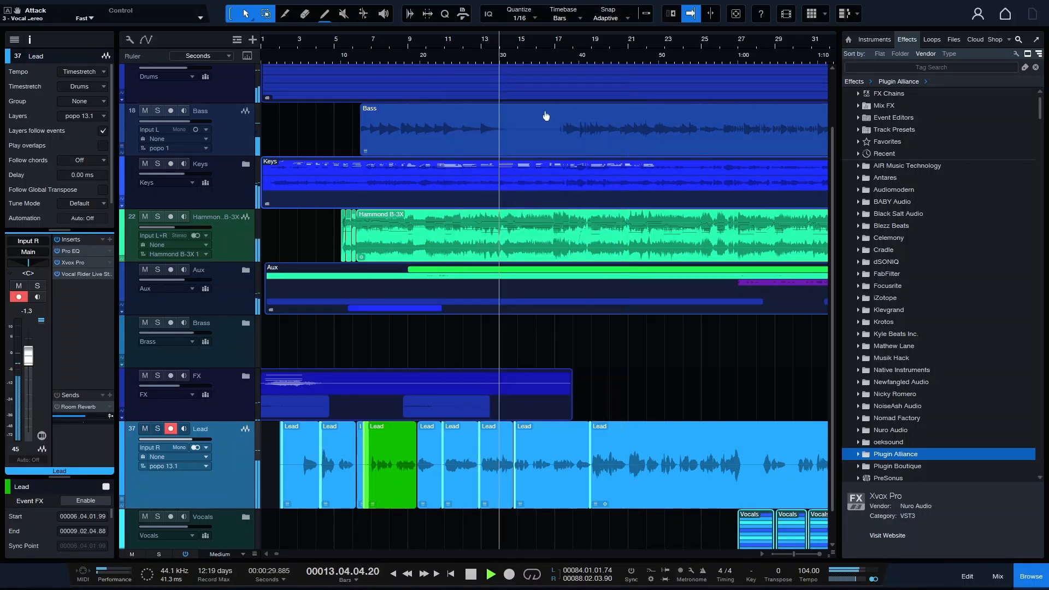
Set the Lead channel's Xvox Pro de-esser to 14% and its high-pass filter to 0%, and stop playback.
left_click(82, 263)
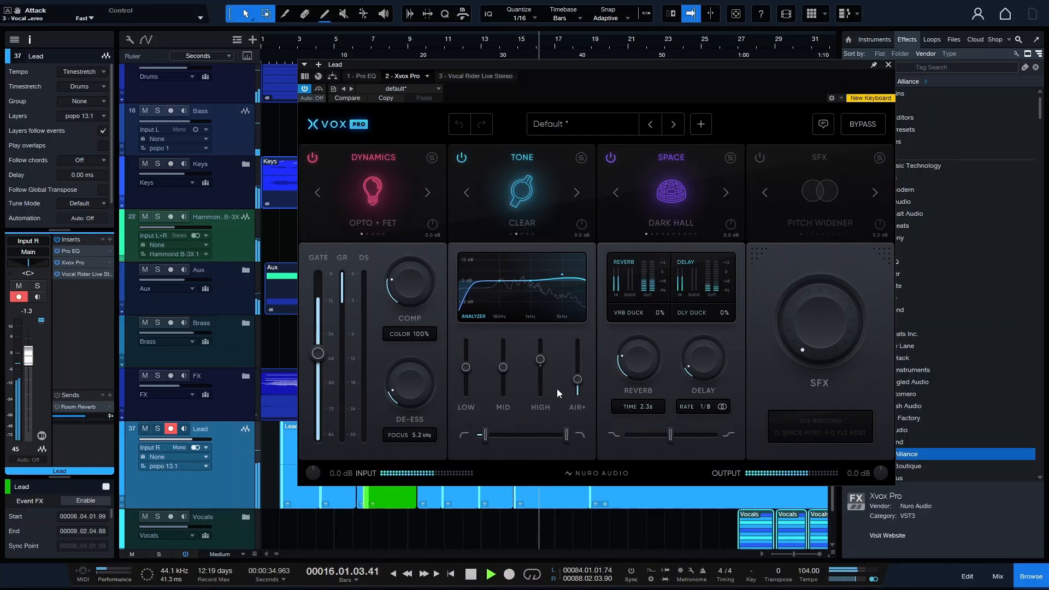
mouse_move(404, 384)
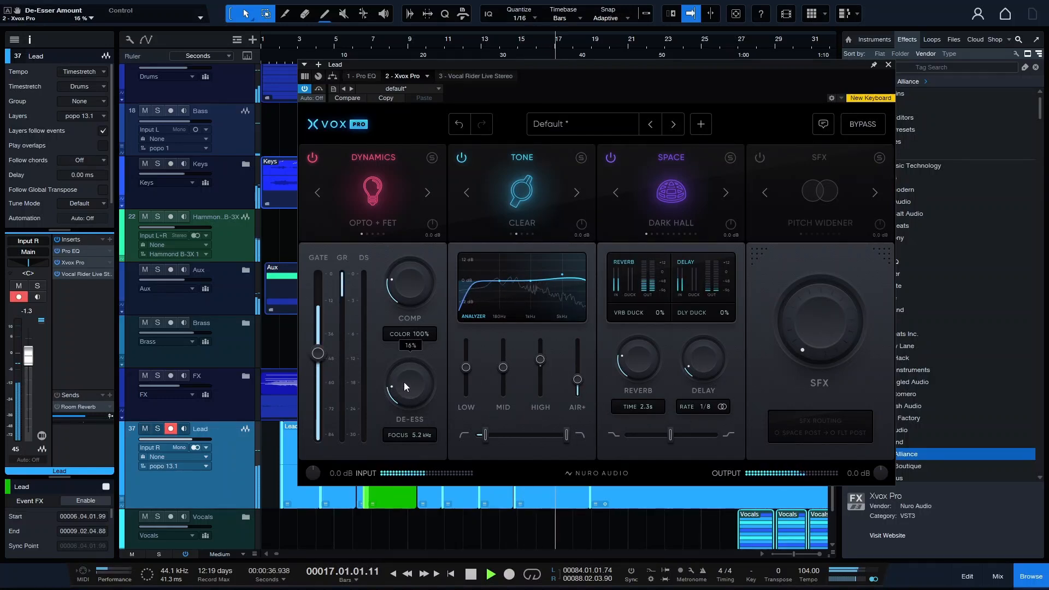
left_click_drag(405, 387, 407, 389)
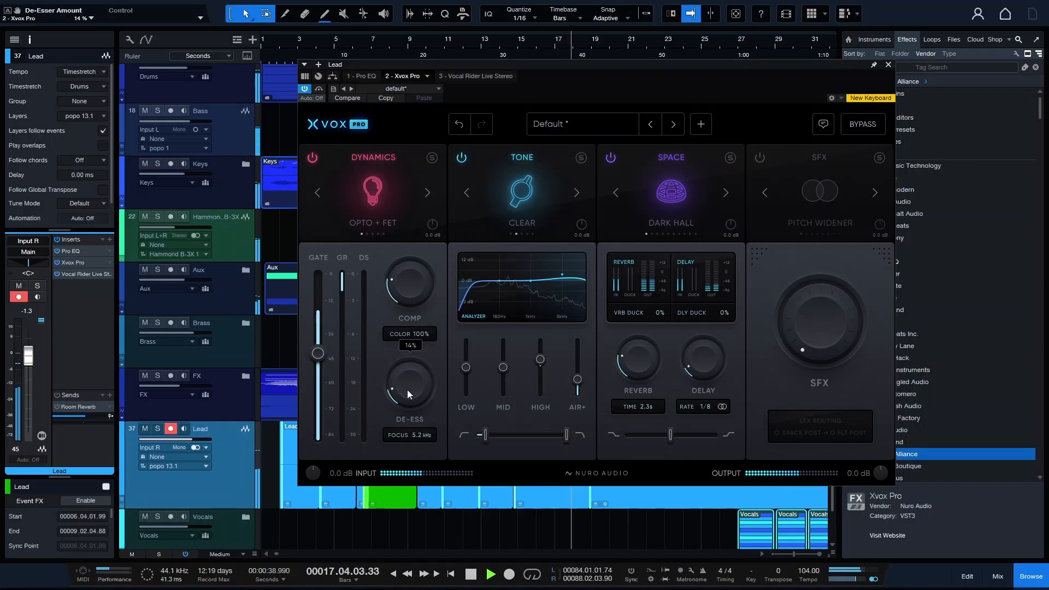
left_click_drag(487, 434, 478, 435)
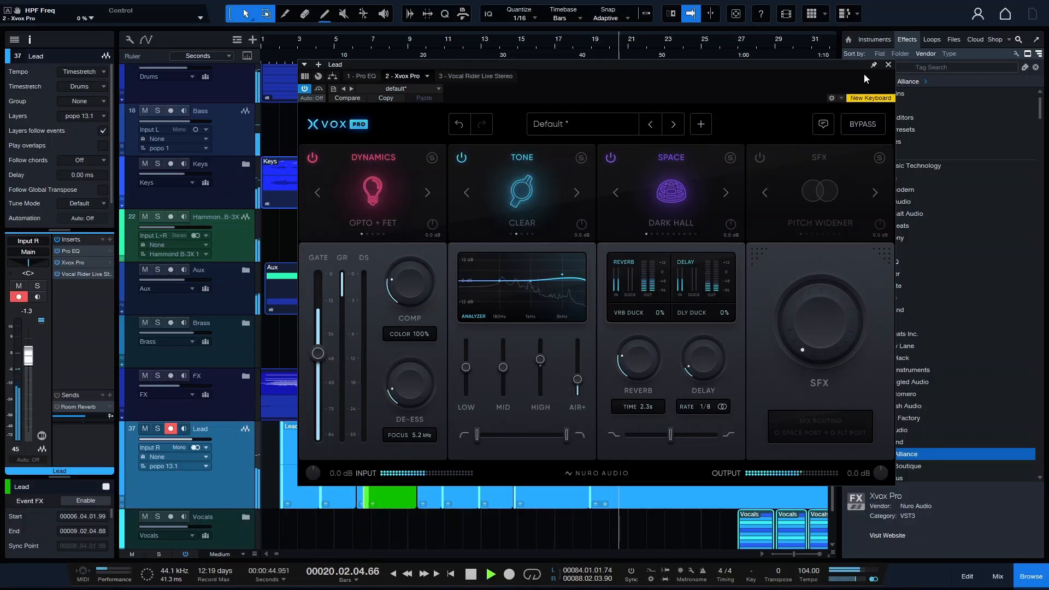
left_click(887, 65)
key("space")
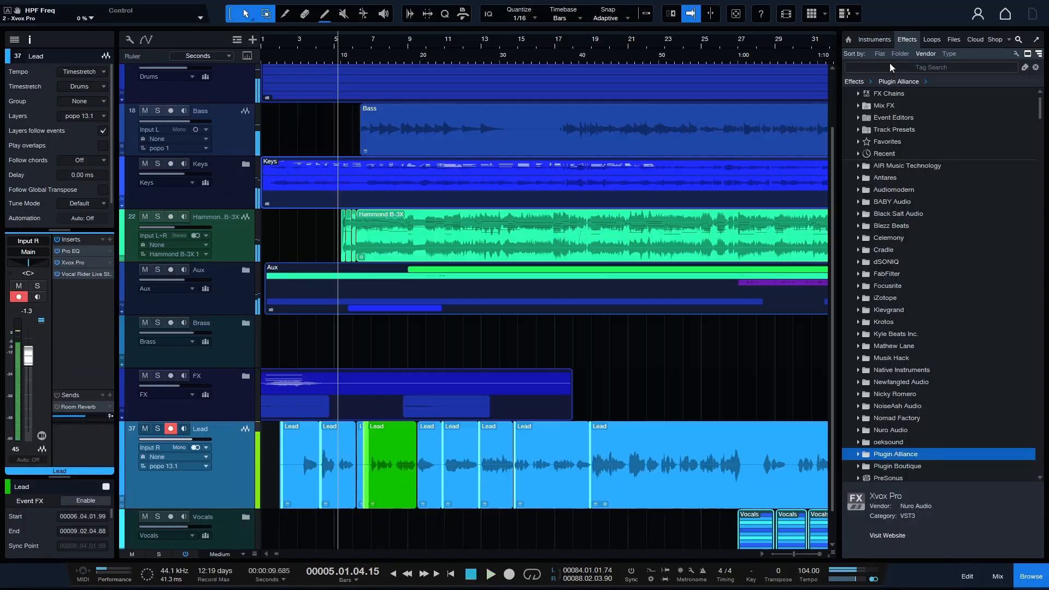
Lower the low-cut frequency in the Lead channel's Pro EQ to 39.9 Hz and close its window.
left_click(80, 252)
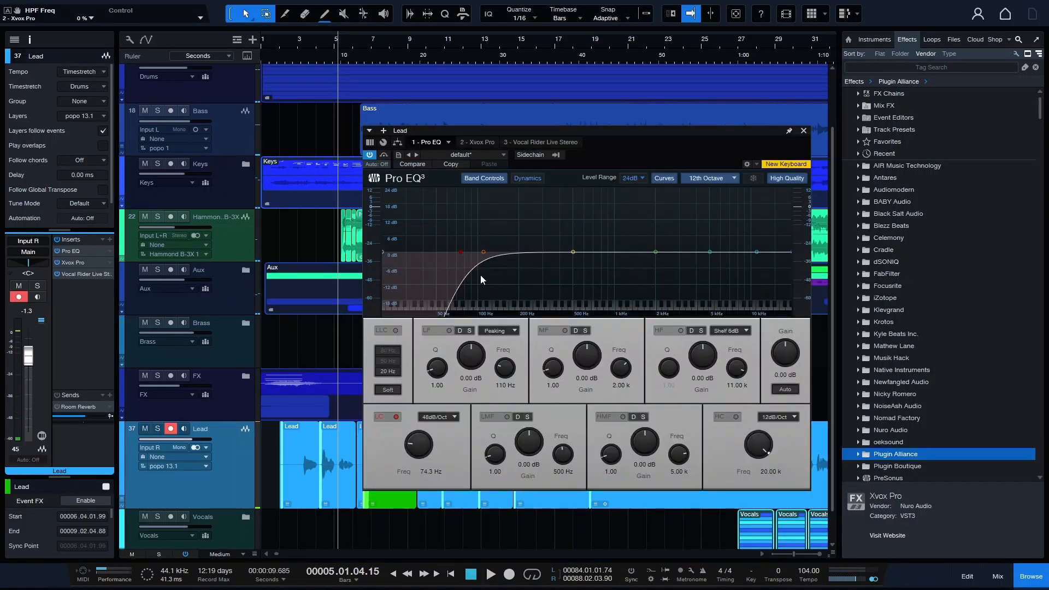
mouse_move(412, 440)
left_mouse_down()
mouse_move(432, 468)
mouse_move(425, 449)
left_mouse_up()
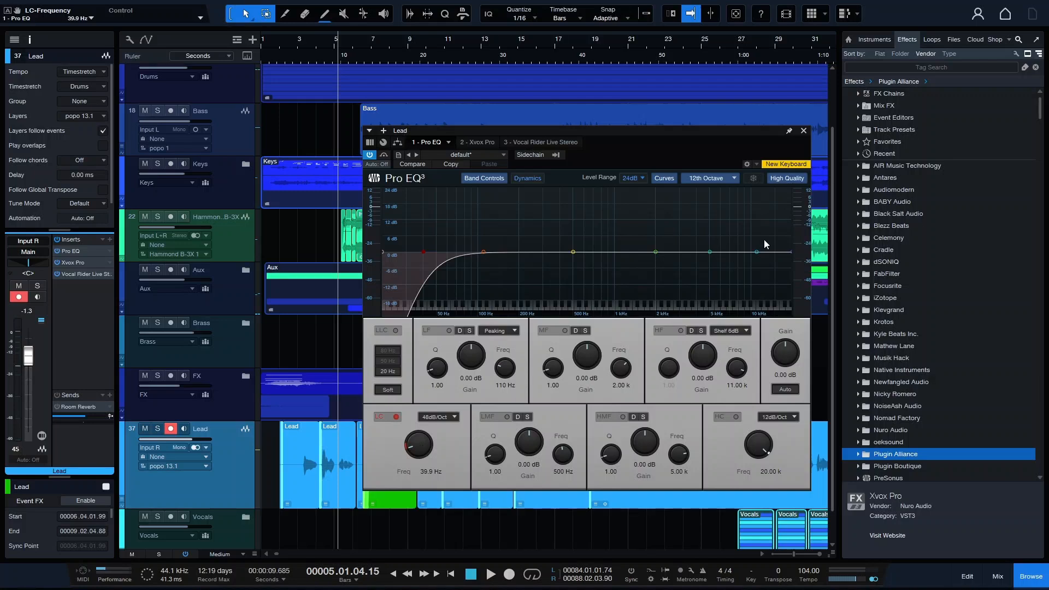
left_click(803, 131)
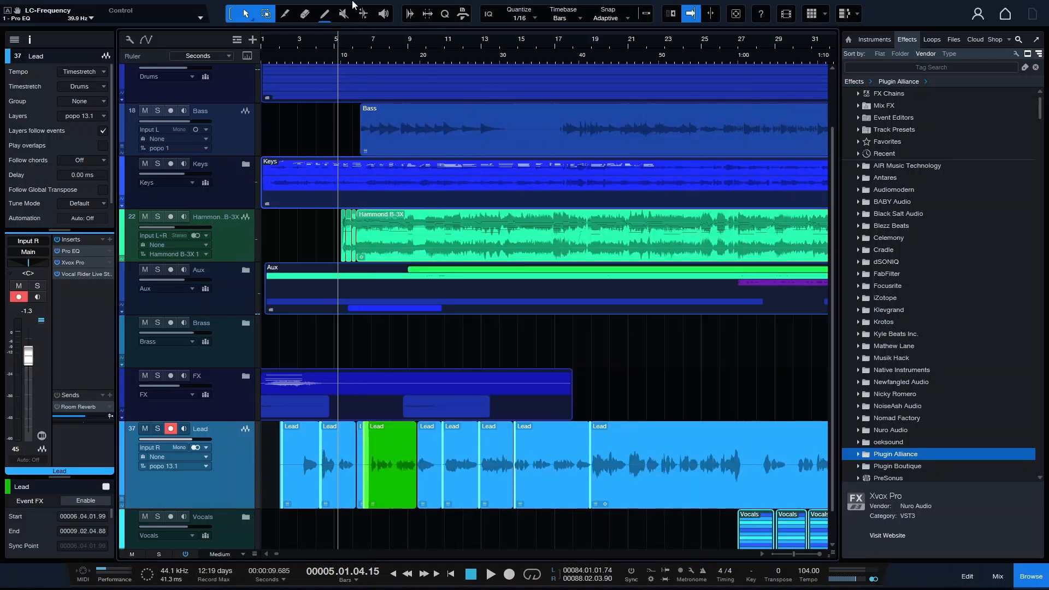
Play the mix and set the reverb level in the Lead channel's Xvox Pro to 27%.
scroll(341, 54, "up", 2)
key("space")
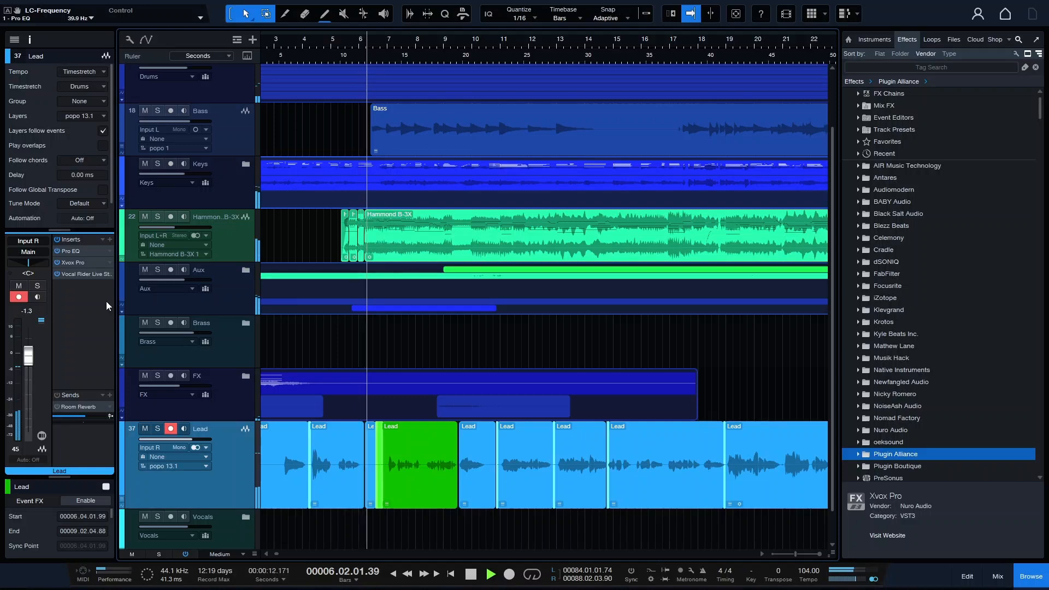
left_click(78, 266)
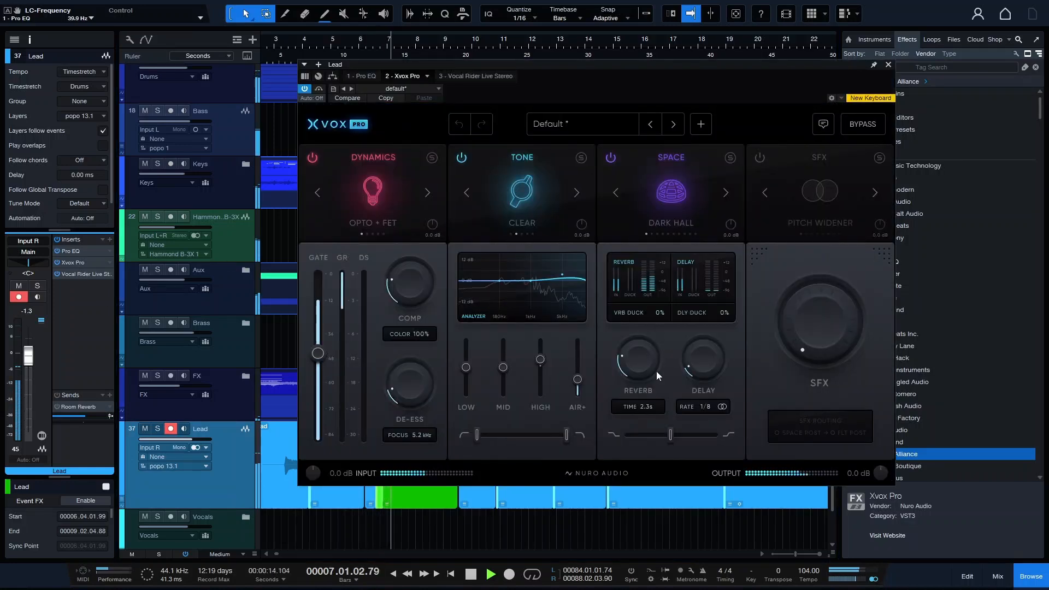
mouse_move(635, 362)
left_click_drag(634, 355, 633, 353)
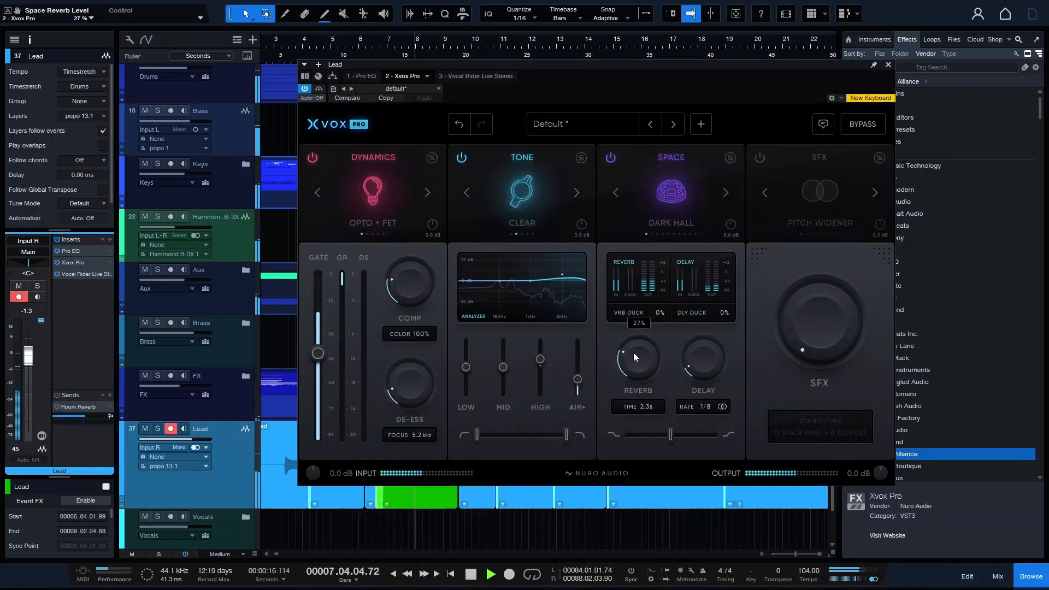
Enable the Pitch Widener SFX in Xvox Pro at 18%, set the delay level to 15%, and close the plug-in.
left_click(761, 157)
key("space")
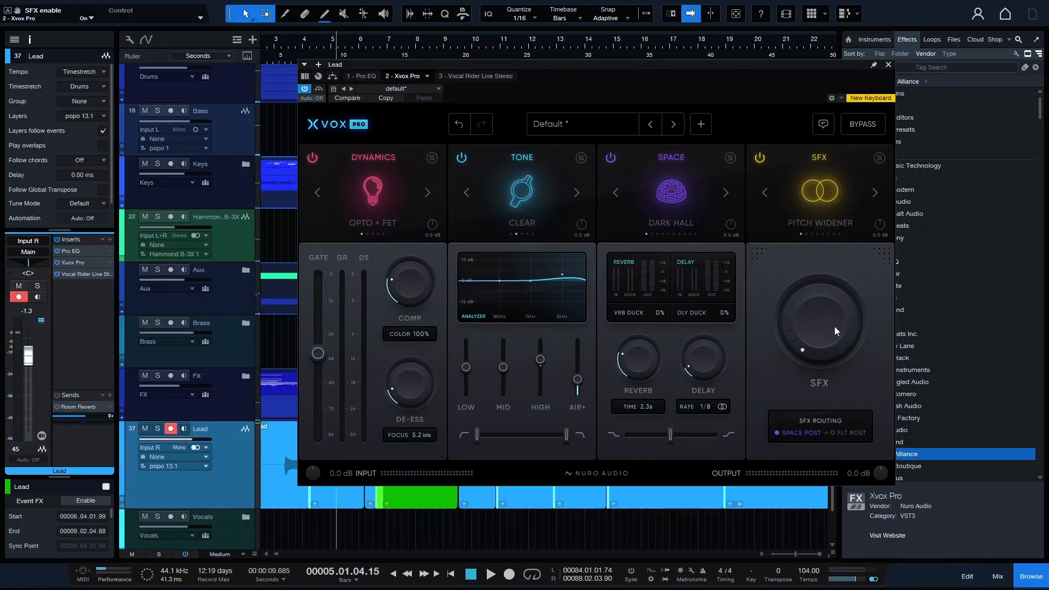
key("space")
left_click_drag(835, 326, 828, 287)
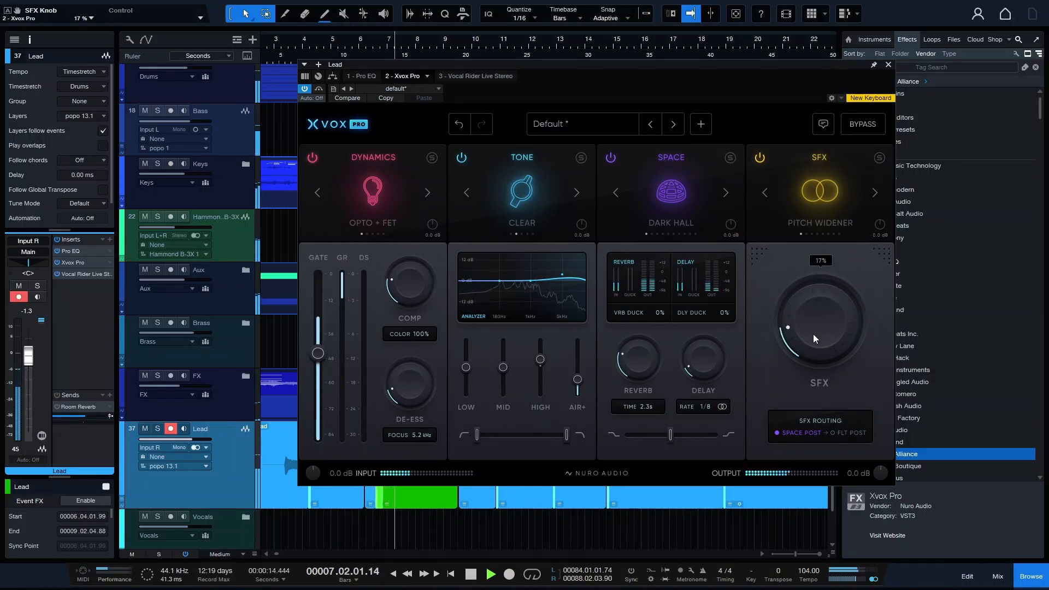
left_click_drag(813, 334, 812, 329)
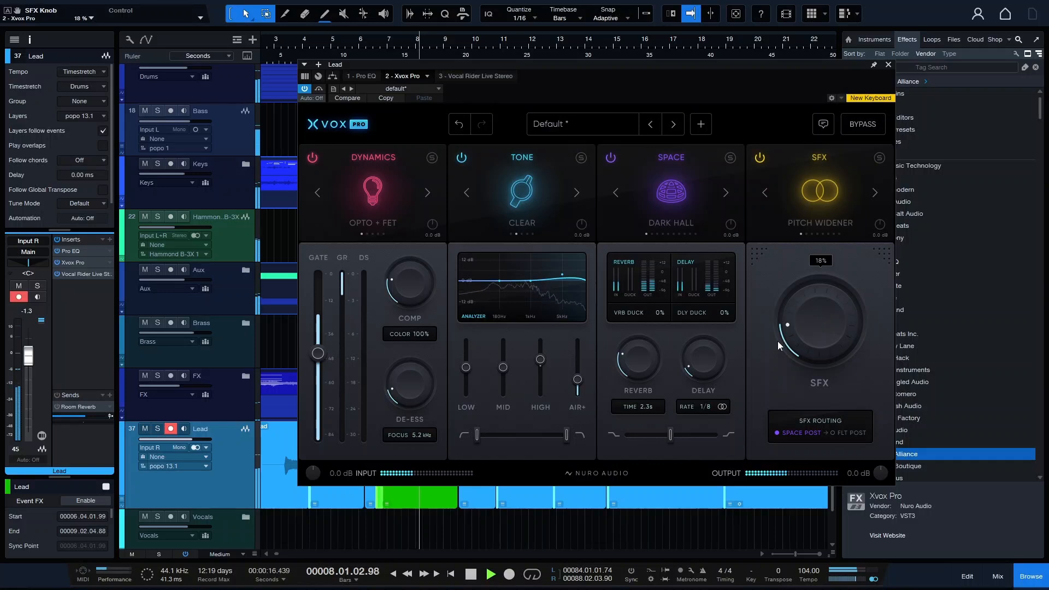
left_click_drag(711, 363, 703, 346)
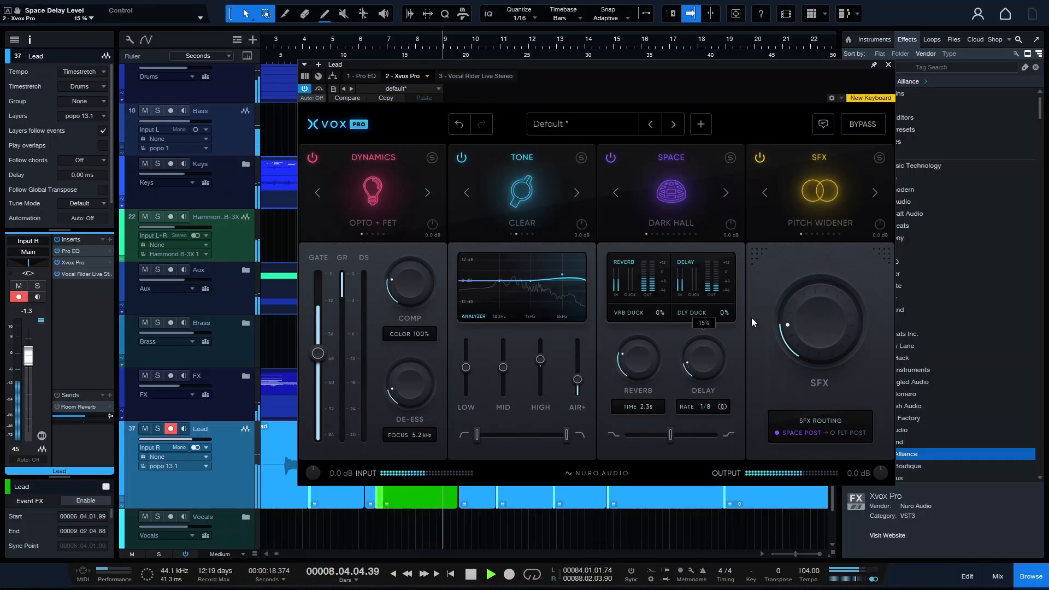
left_click(888, 65)
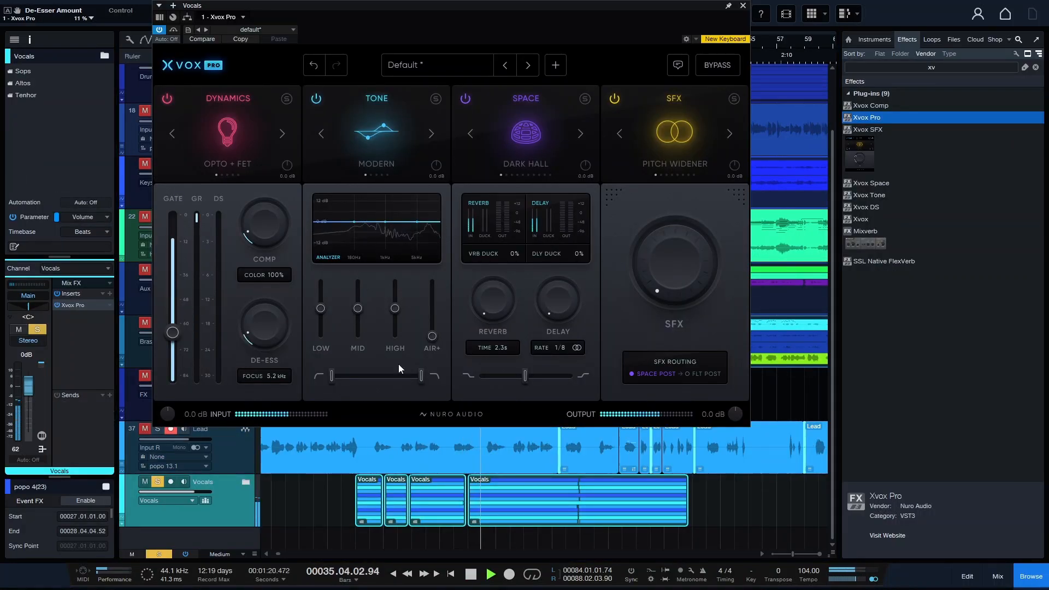
Set compression to 14% and reverb level to 21% in the Vocals folder channel's Xvox Pro.
left_click_drag(259, 234, 254, 222)
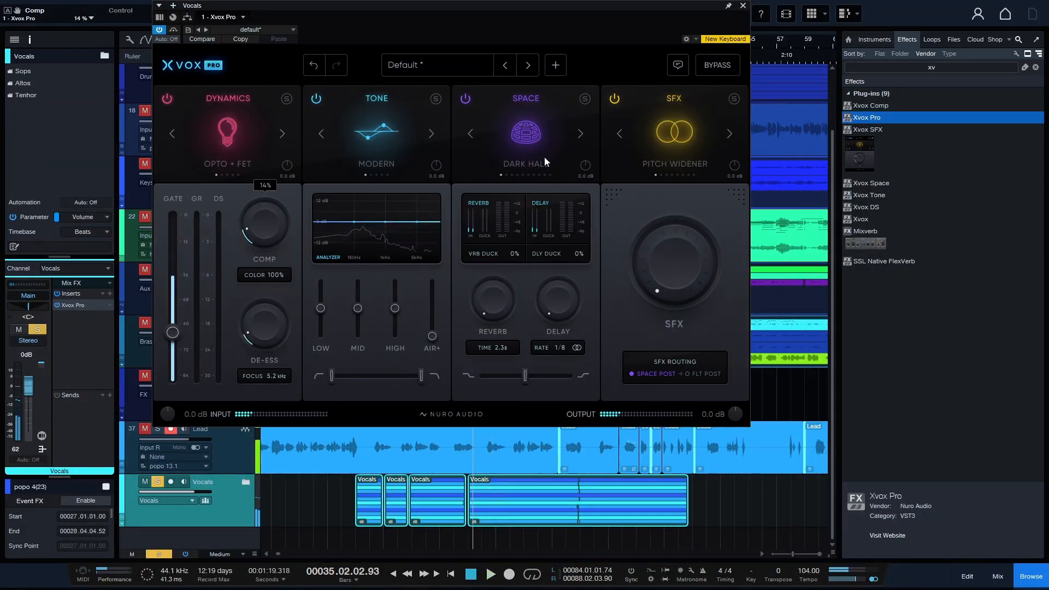
left_click_drag(494, 306, 481, 274)
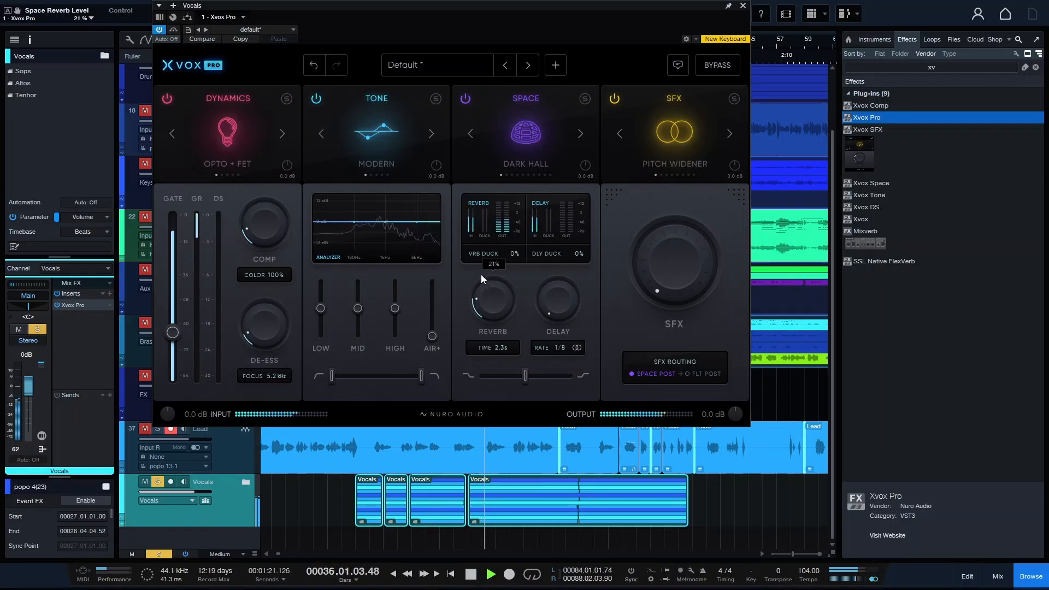
Raise the high-pass filter to cut the lows of the Vocals and set Air+ to 11%.
left_click_drag(330, 376, 343, 377)
key("space")
mouse_move(431, 335)
left_mouse_down()
mouse_move(434, 317)
mouse_move(431, 330)
left_mouse_up()
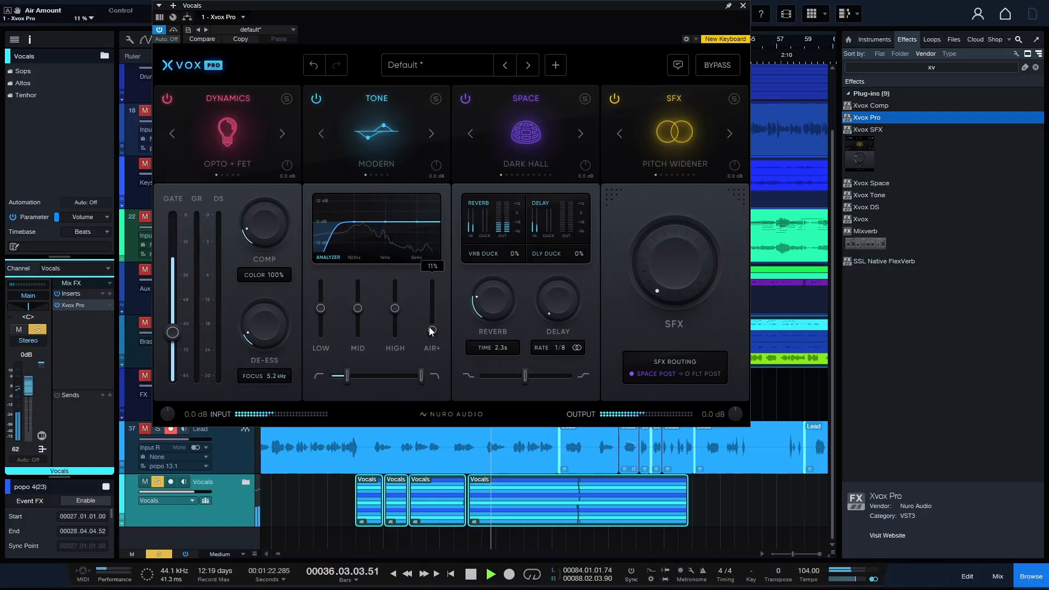
Raise the de-esser amount on the Vocals and set the Pitch Widener SFX to 23% during playback.
scroll(266, 333, "up", 5)
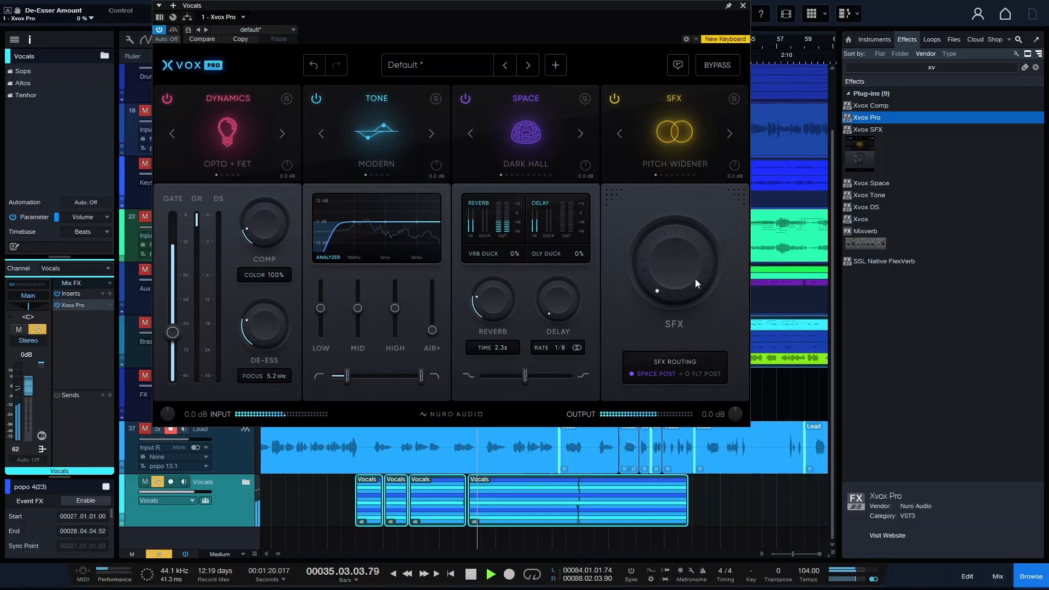
left_click_drag(695, 278, 679, 205)
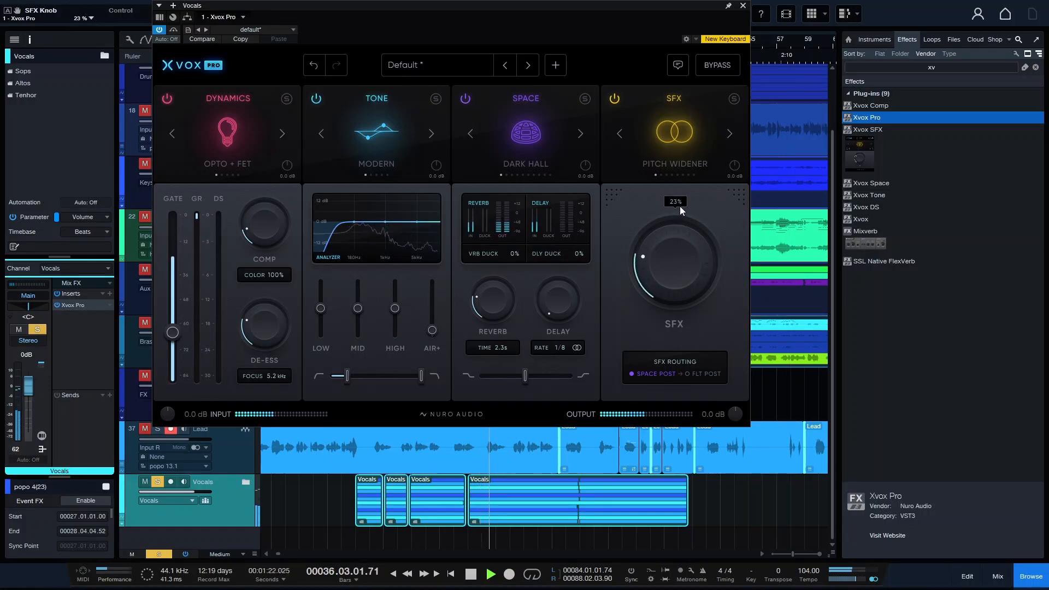
key("space")
Change the Vocals' Xvox Pro tone mode to Vintage and its dynamics mode to VCA + FET.
left_click(432, 134)
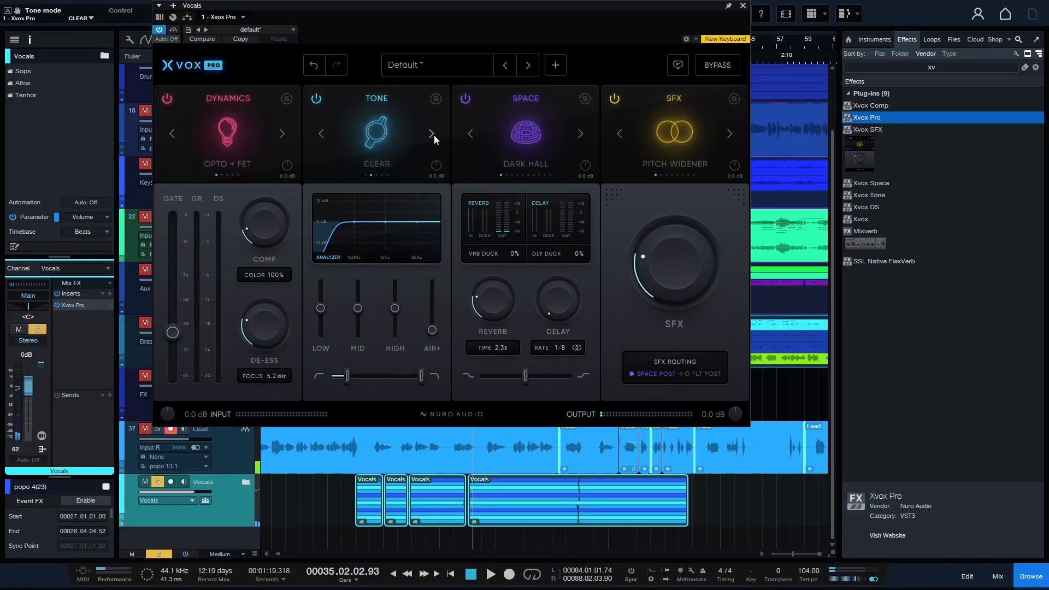
left_click(432, 135)
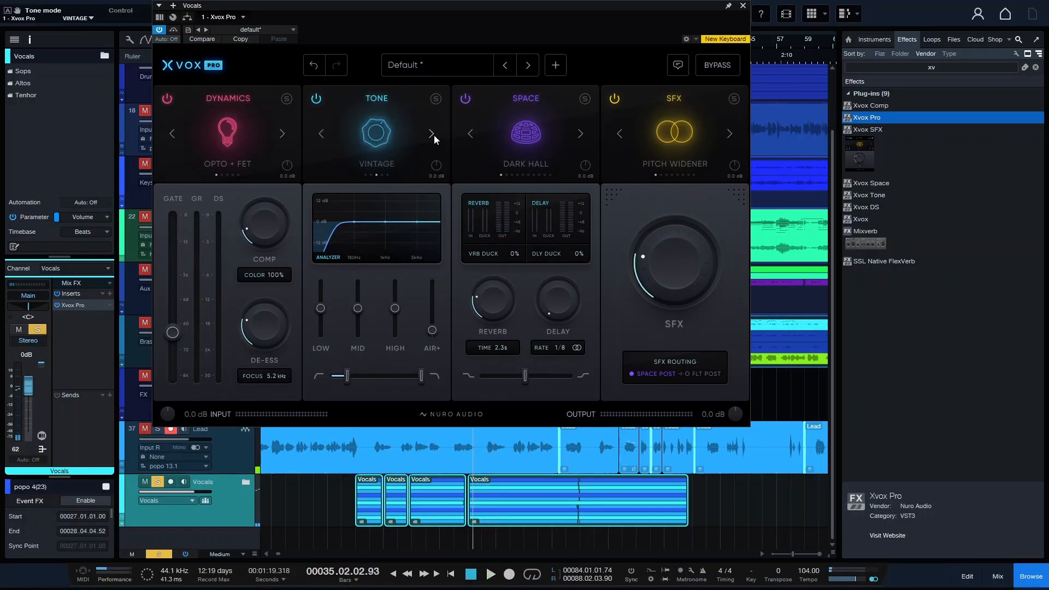
left_click(283, 133)
key("space")
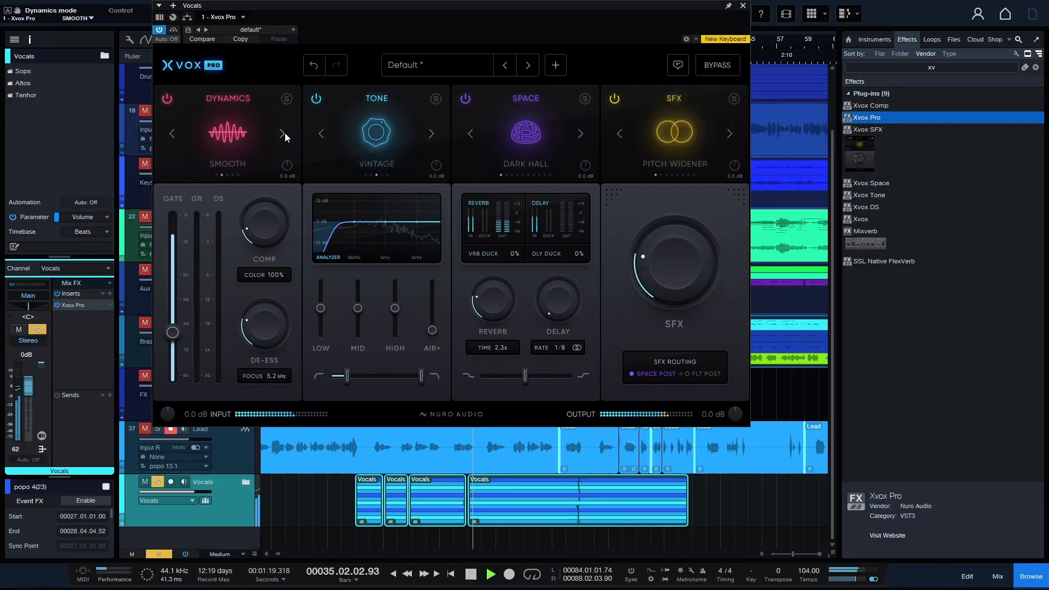
left_click(283, 134)
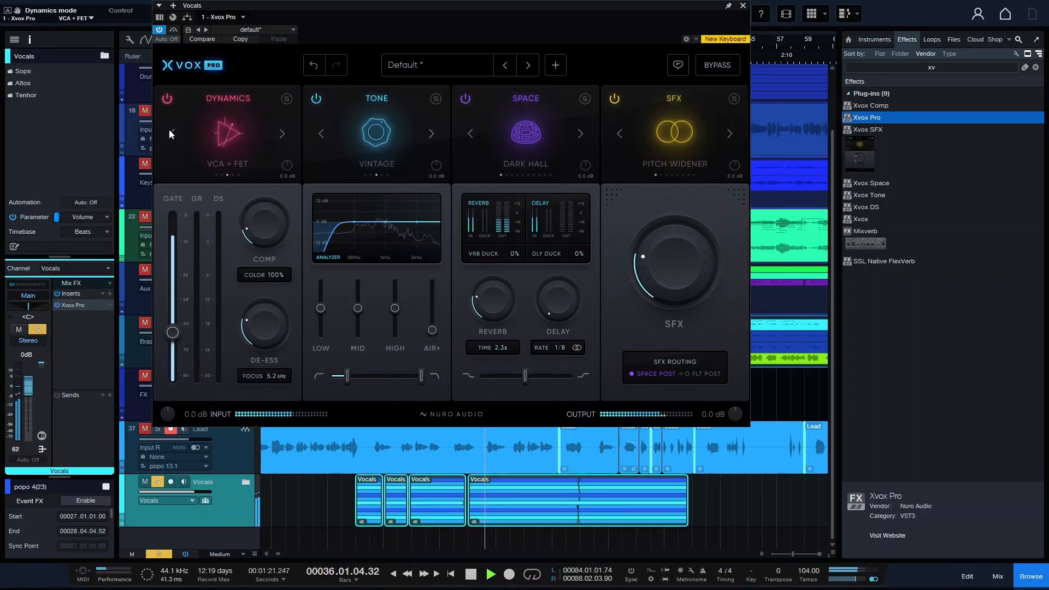
Switch the Xvox Pro space mode to Plate and set the reverb level to 20% while playing the soloed Vocals.
left_click(583, 133)
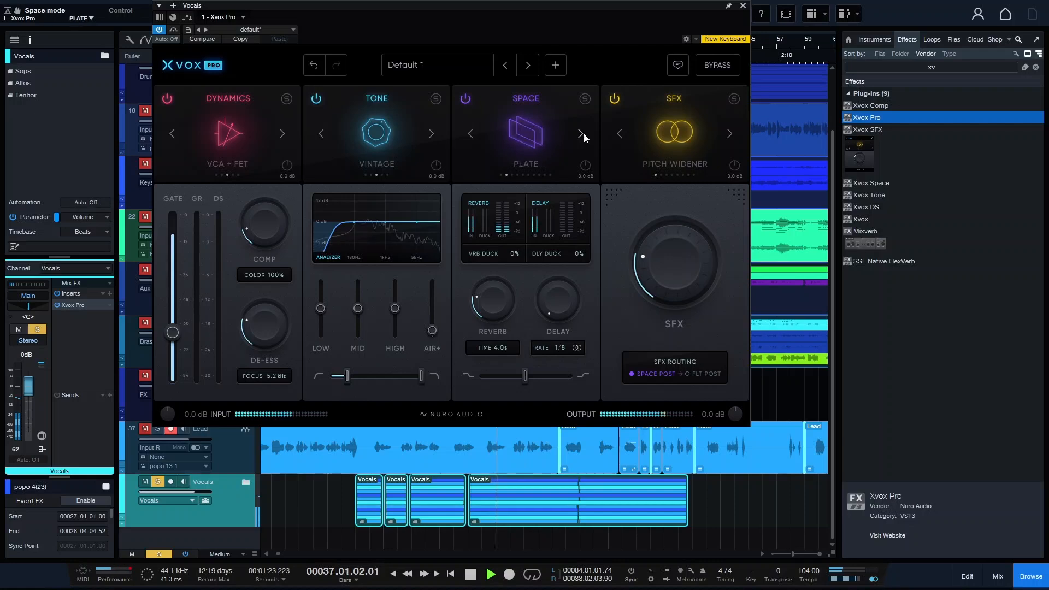
key("space")
key("space")
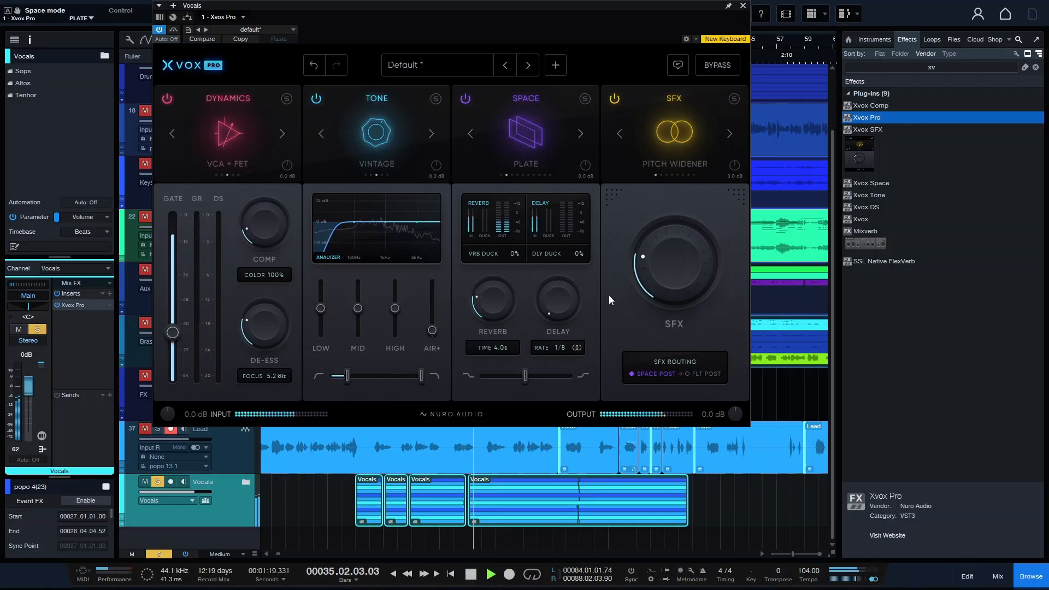
Unsolo the Vocals folder track, play it in the full mix, close Xvox Pro and stop playback.
key("space")
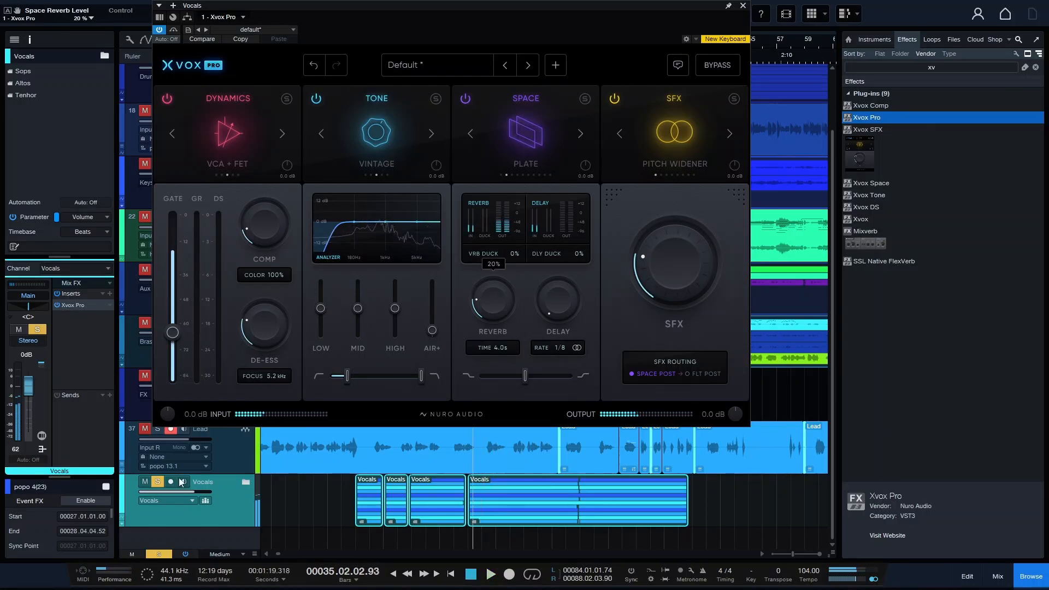
left_click(158, 481)
key("space")
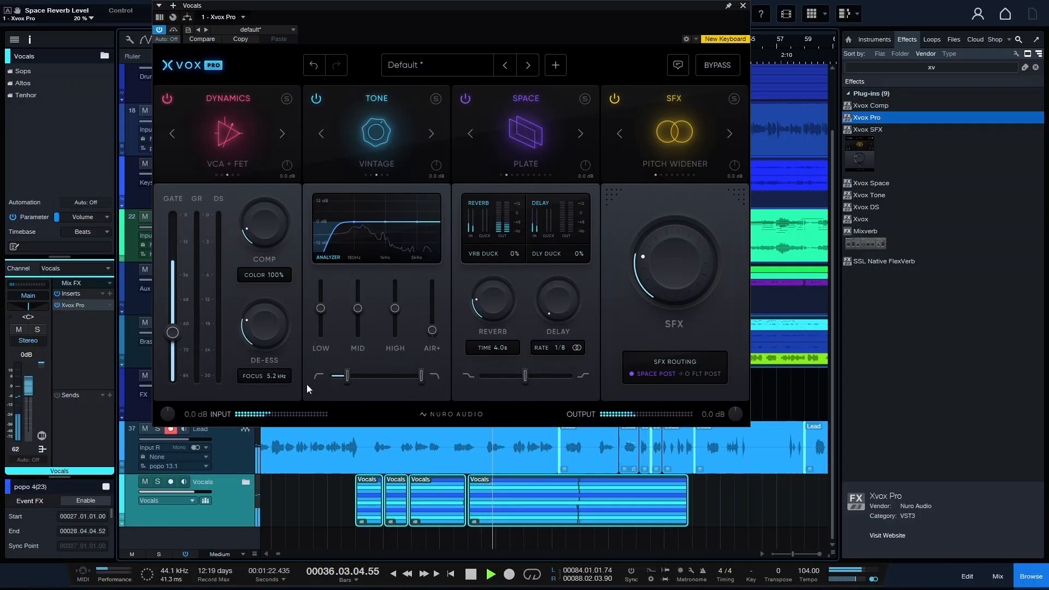
left_click(742, 6)
key("space")
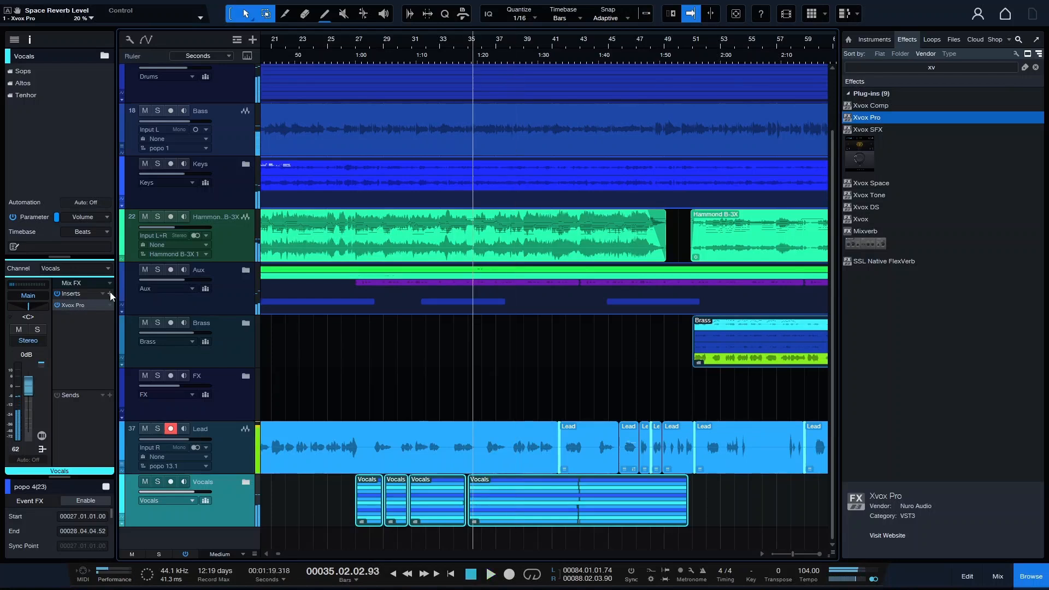
Insert the MicroShift plug-in after Xvox Pro on the Vocals channel and reposition its window over the arrangement.
left_click(110, 294)
type("mi")
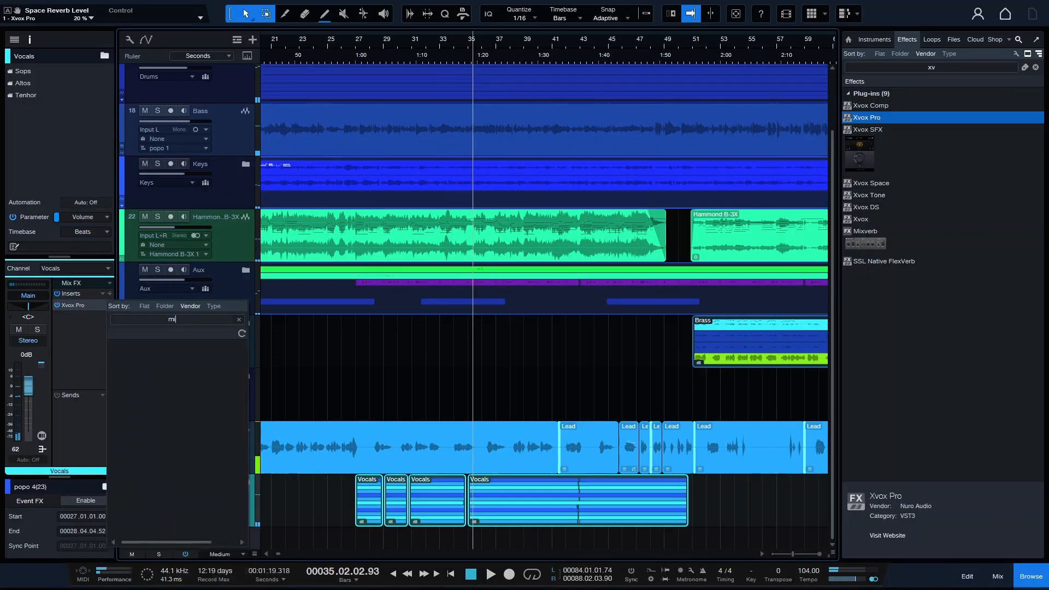
type("c")
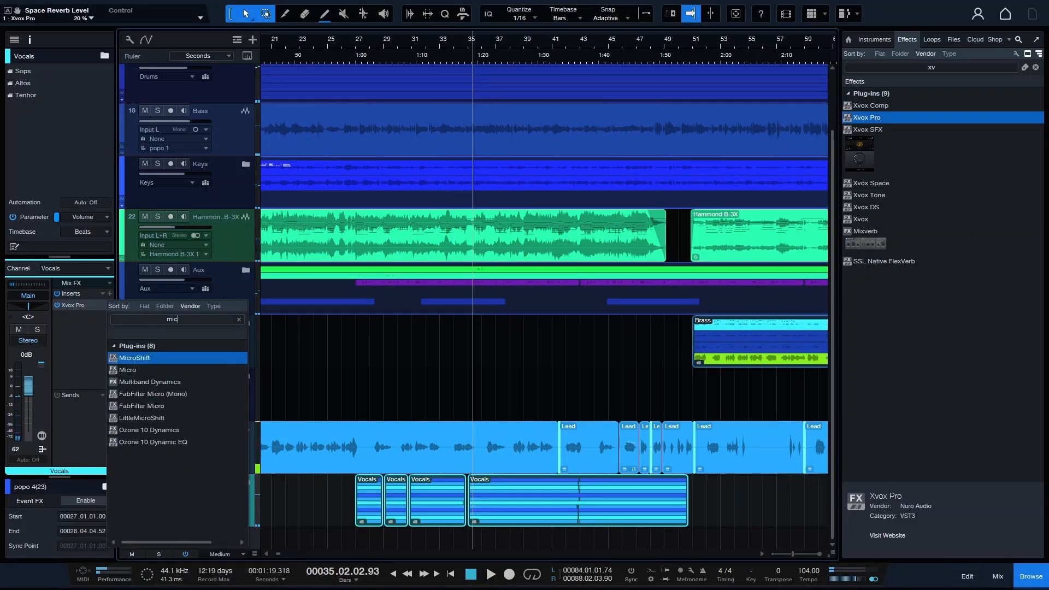
left_click(153, 368)
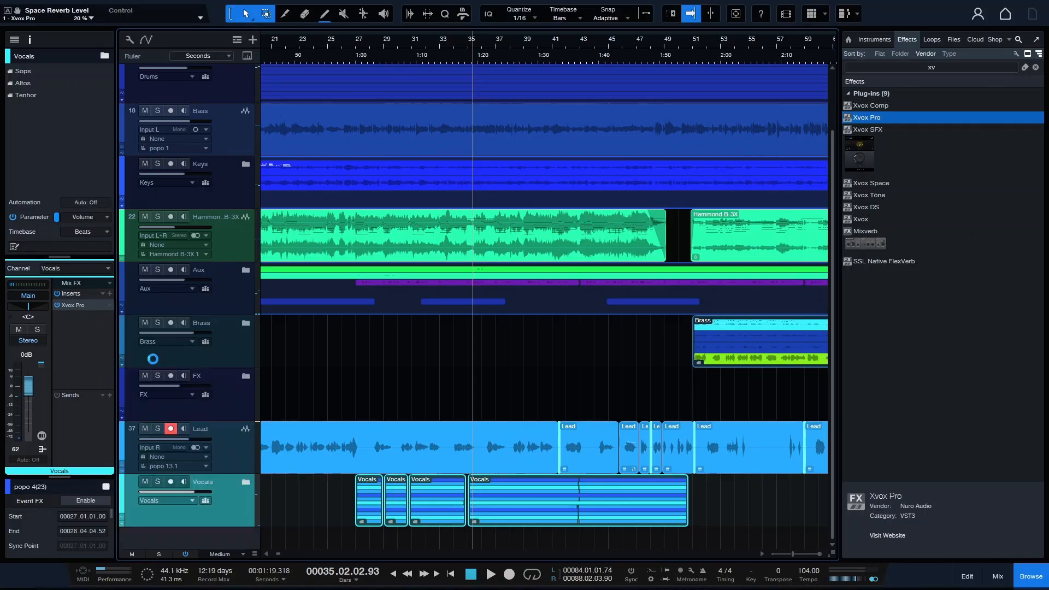
left_click_drag(431, 32, 520, 78)
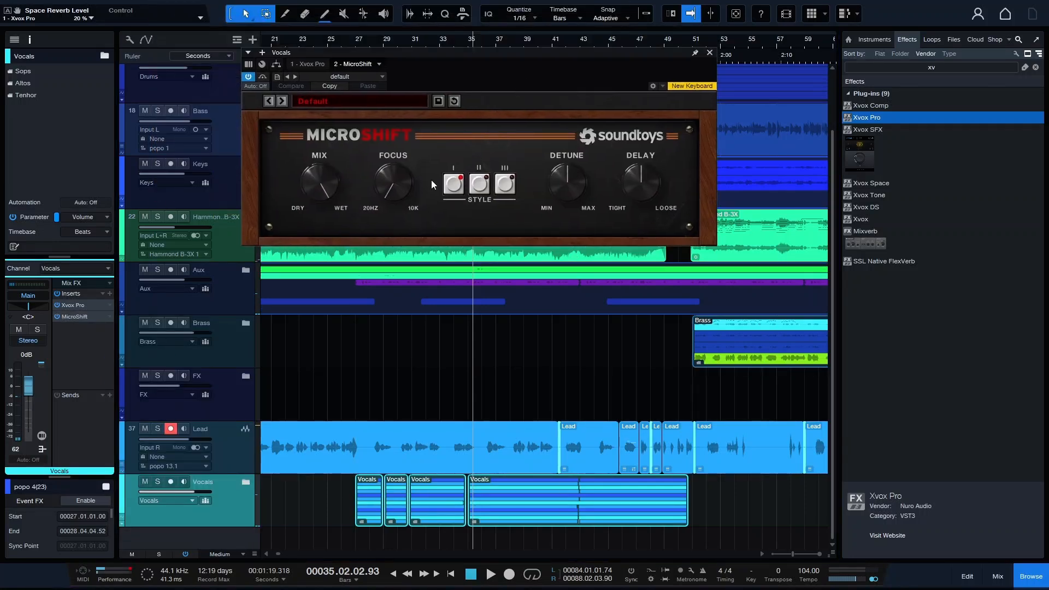
Solo the Vocals folder track, play it briefly through MicroShift and stop playback.
key("space")
left_click(158, 482)
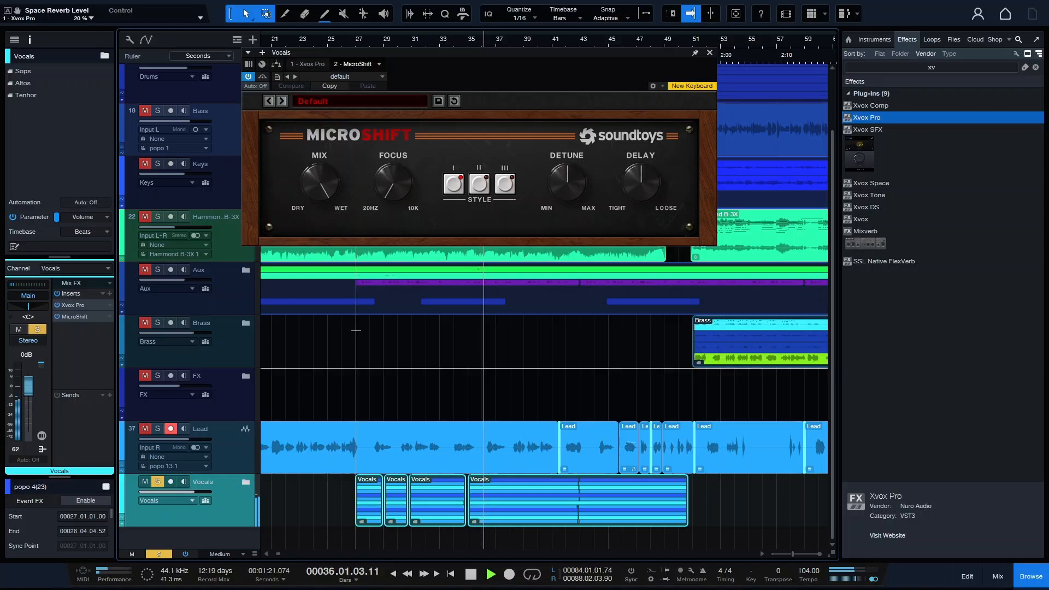
key("space")
Set MicroShift on the Vocals to Style II, with the focus at 3062.3 Hz and the mix at 48%.
left_click_drag(386, 174, 398, 118)
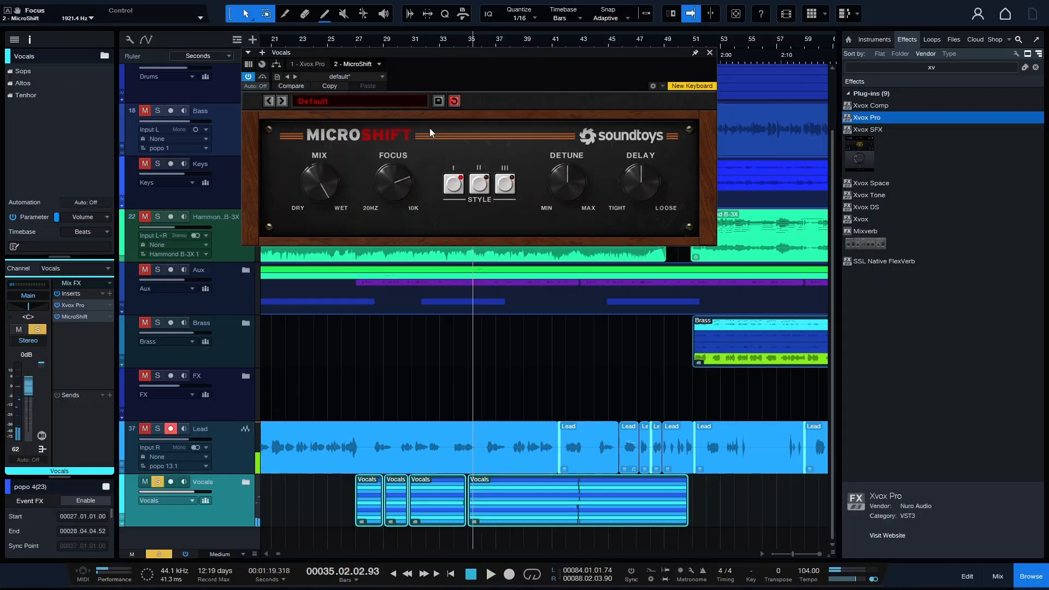
left_click(482, 180)
left_click_drag(400, 182, 397, 175)
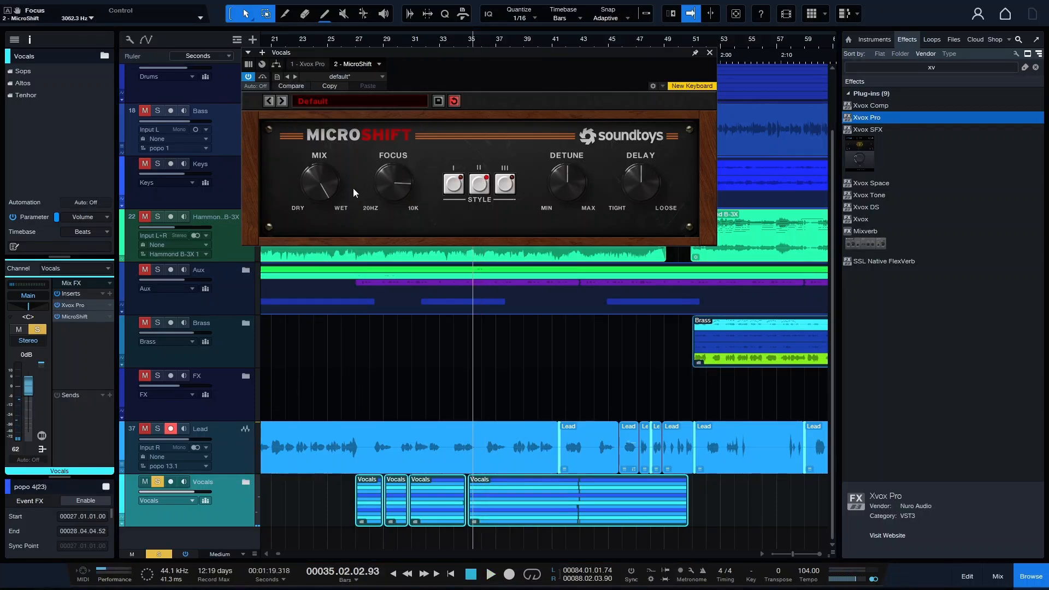
left_click_drag(331, 197, 330, 234)
Readjust MicroShift's focus and raise its detune to 144.3% while auditioning the soloed Vocals.
key("space")
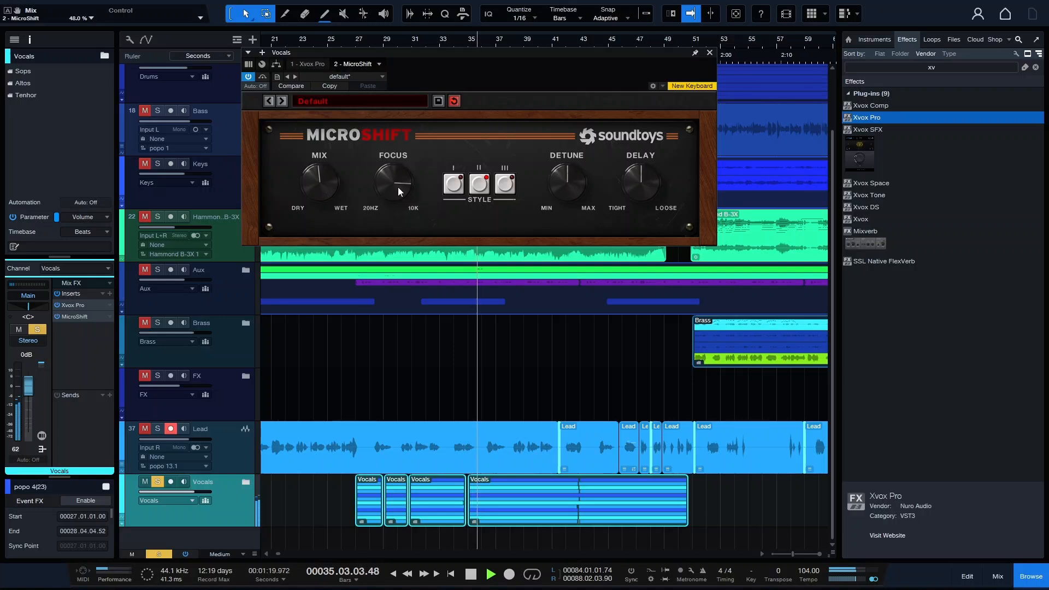
left_click_drag(398, 187, 397, 181)
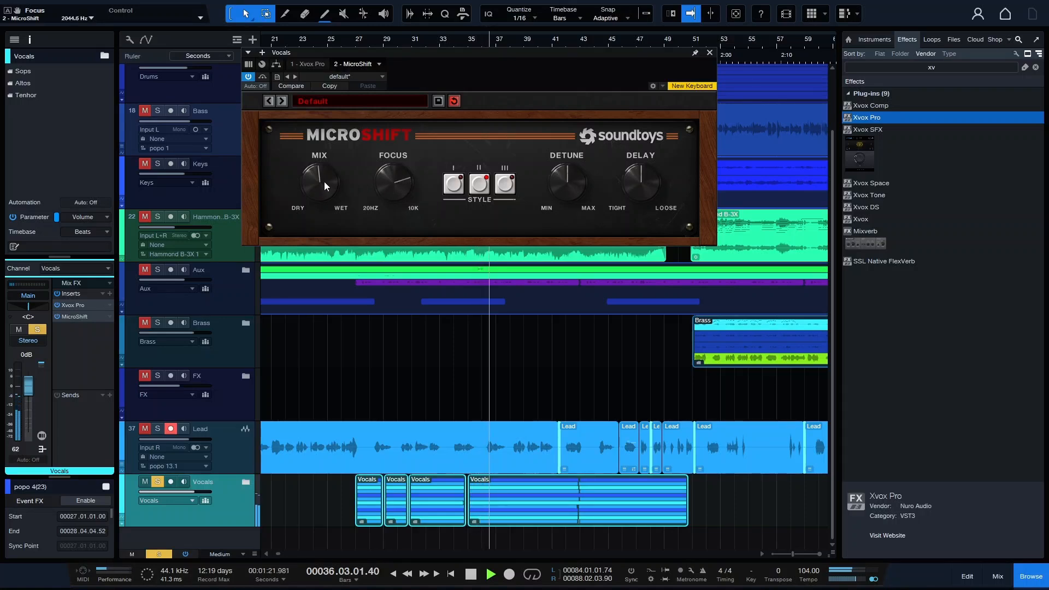
key("space")
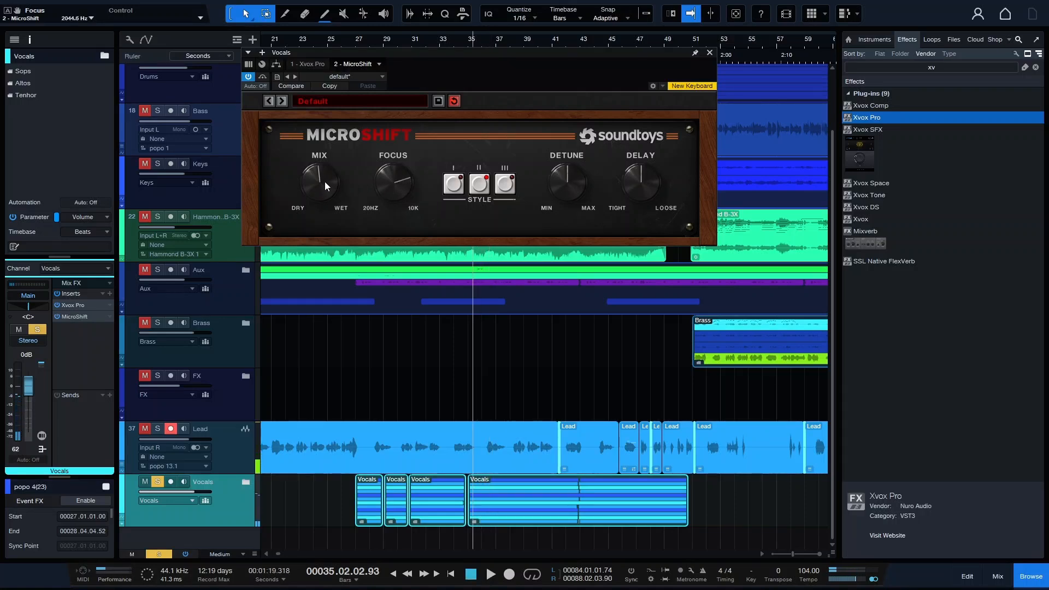
left_click_drag(382, 188, 385, 171)
mouse_move(562, 178)
left_mouse_down()
mouse_move(579, 149)
mouse_move(572, 267)
mouse_move(568, 136)
mouse_move(570, 166)
left_mouse_up()
key("space")
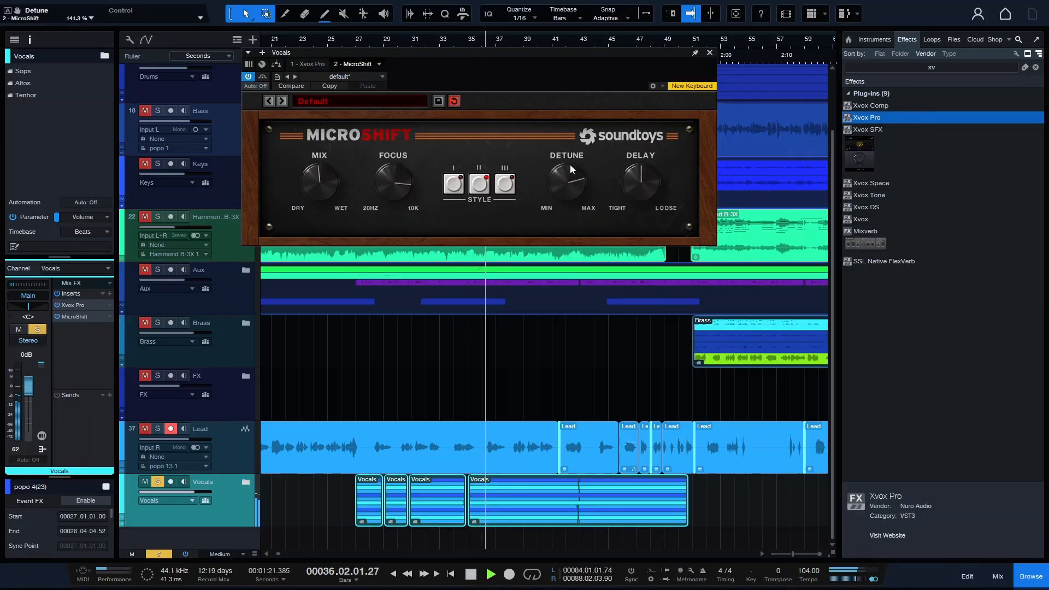
key("space")
key("space")
Close MicroShift and unsolo the Vocals folder track.
left_click(709, 52)
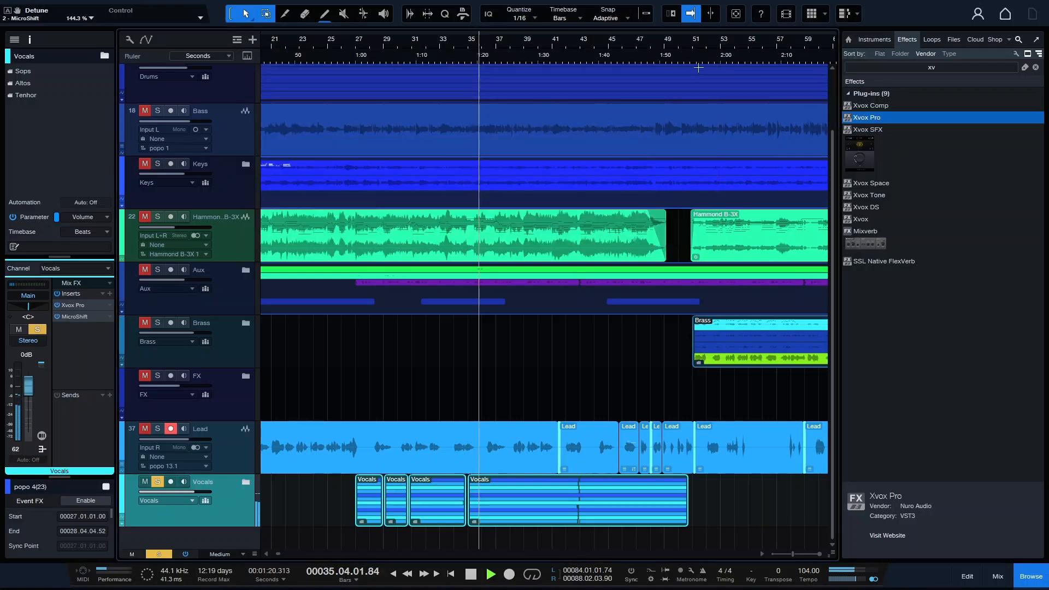
key("space")
left_click(158, 482)
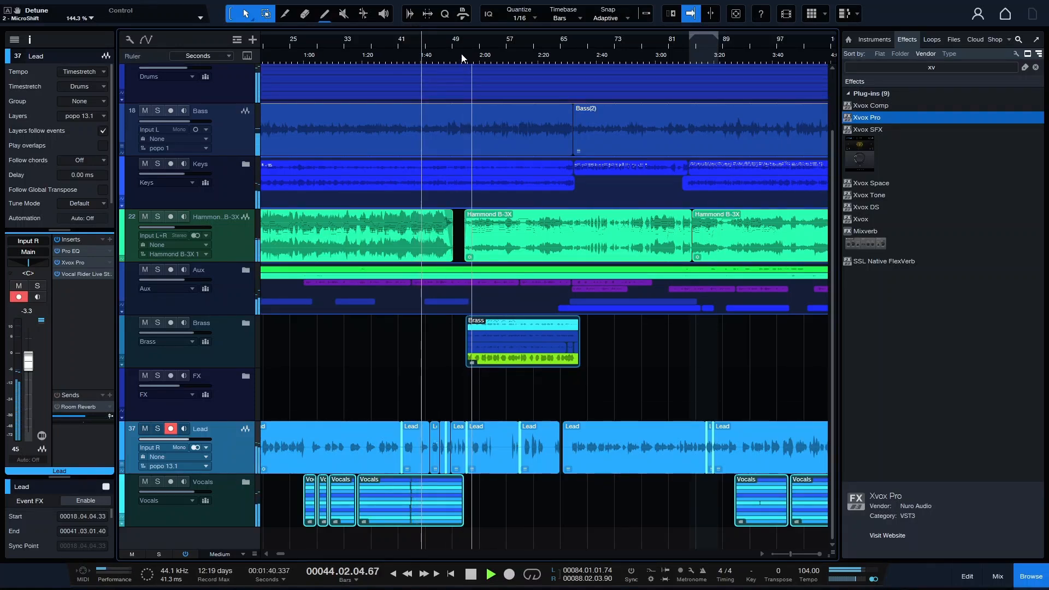
Disarm recording on the Lead track while listening to the full mix, and stop playback.
scroll(488, 312, "down", 2)
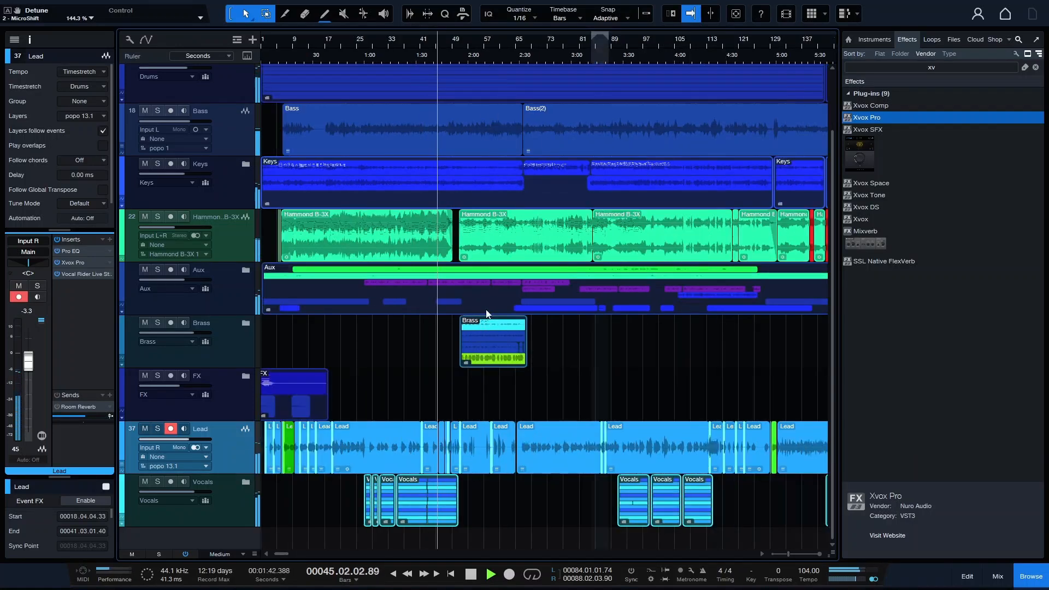
scroll(461, 304, "down", 2)
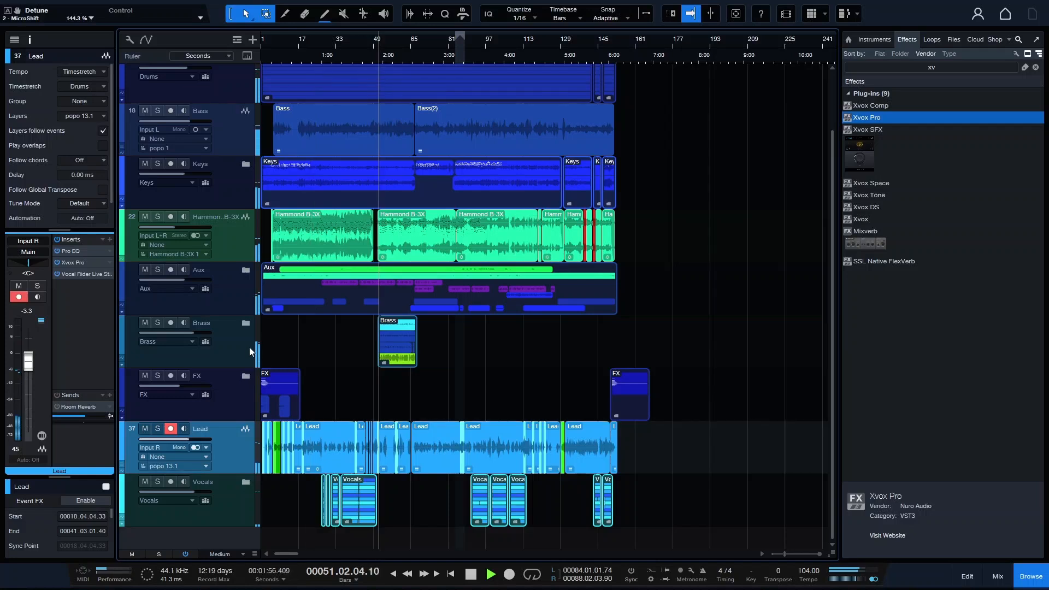
left_click(169, 429)
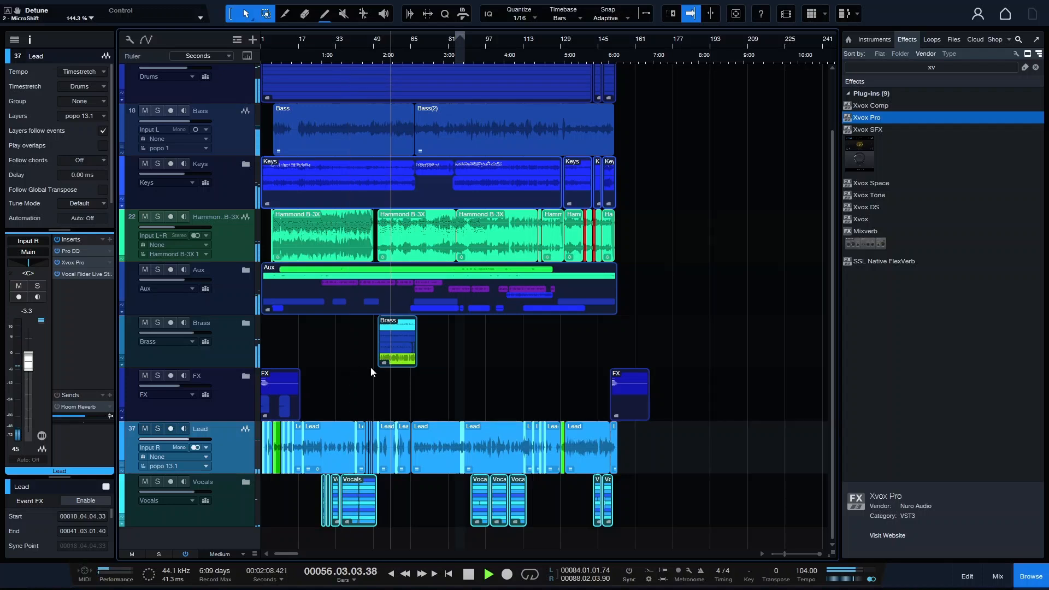
scroll(371, 366, "up", 2)
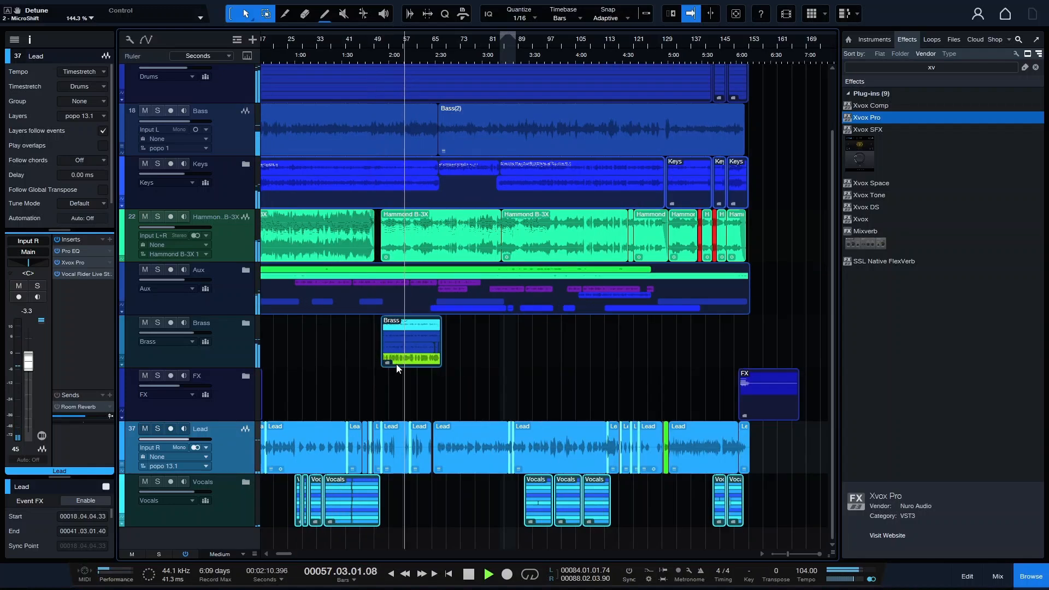
key("space")
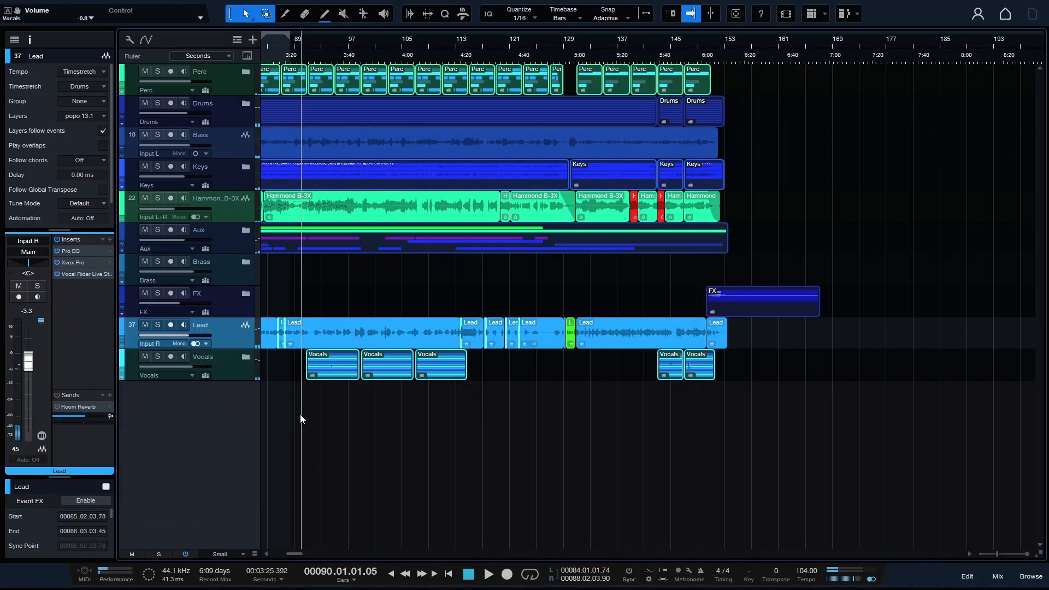